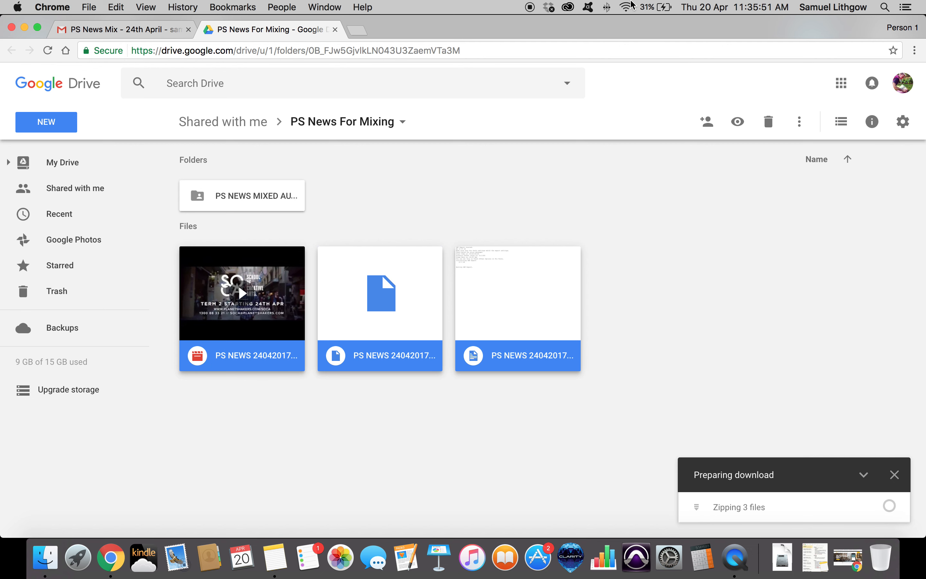
Wait for the three Drive files to finish zipping and close the download notice.
left_click(629, 5)
left_click(628, 4)
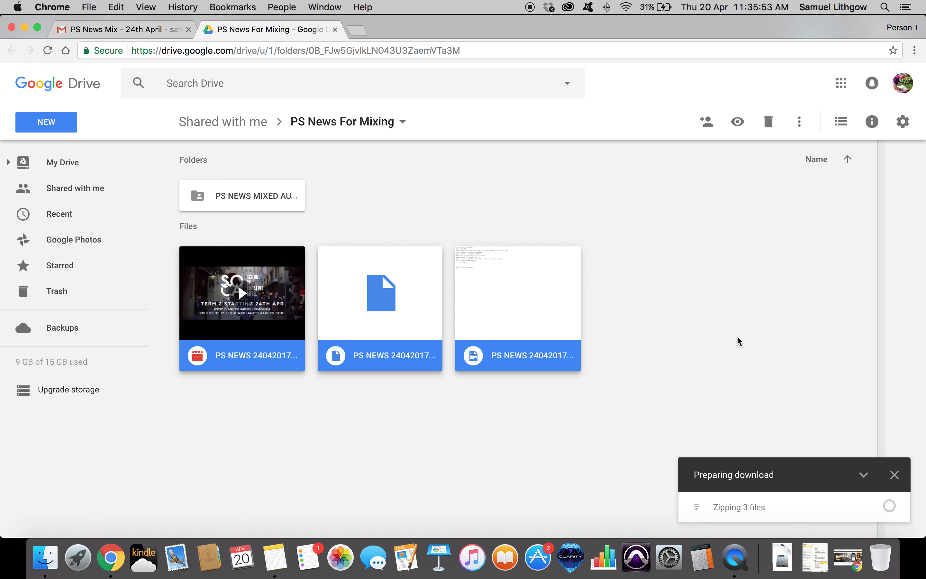
scroll(739, 342, "up", 3)
scroll(701, 334, "down", 3)
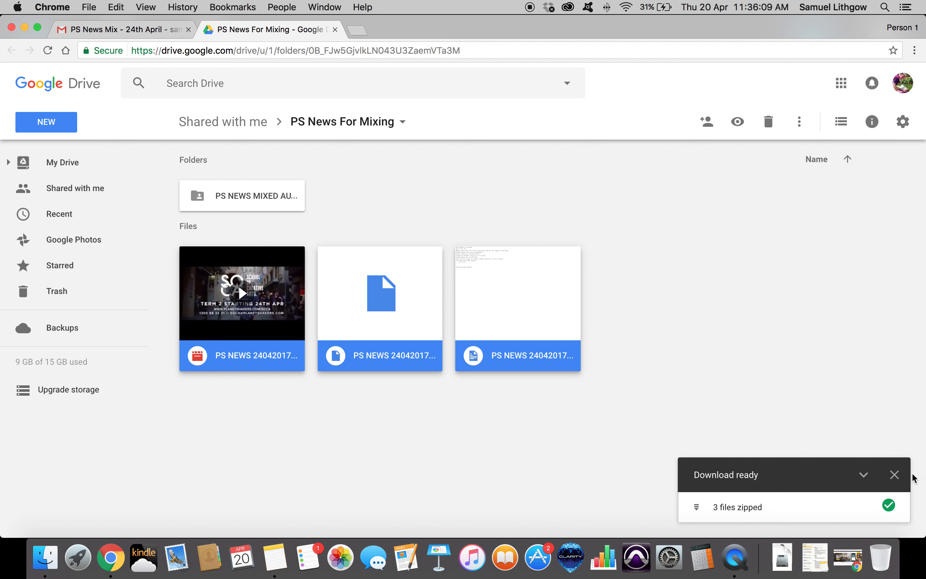
left_click(895, 475)
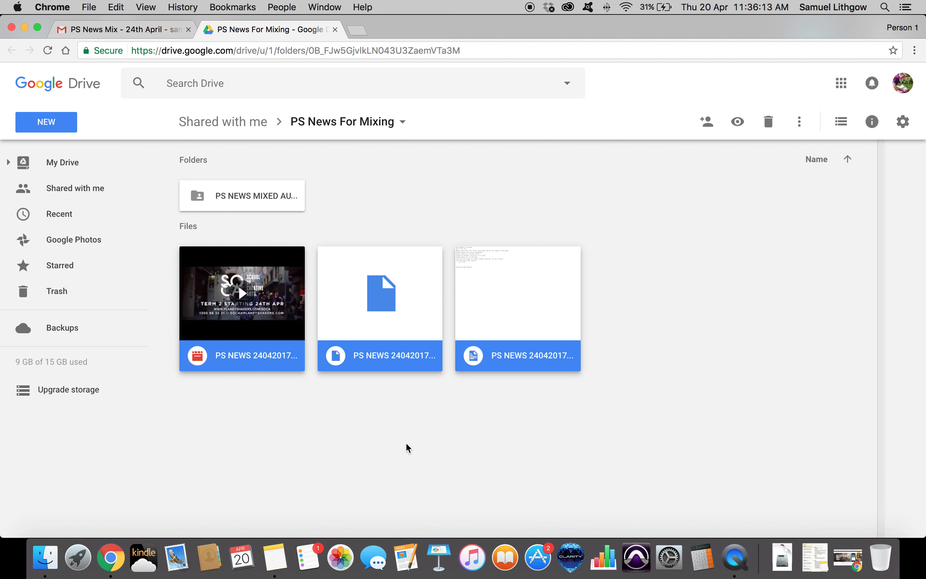
Open a new Finder window and minimise the browser window.
left_click(39, 559)
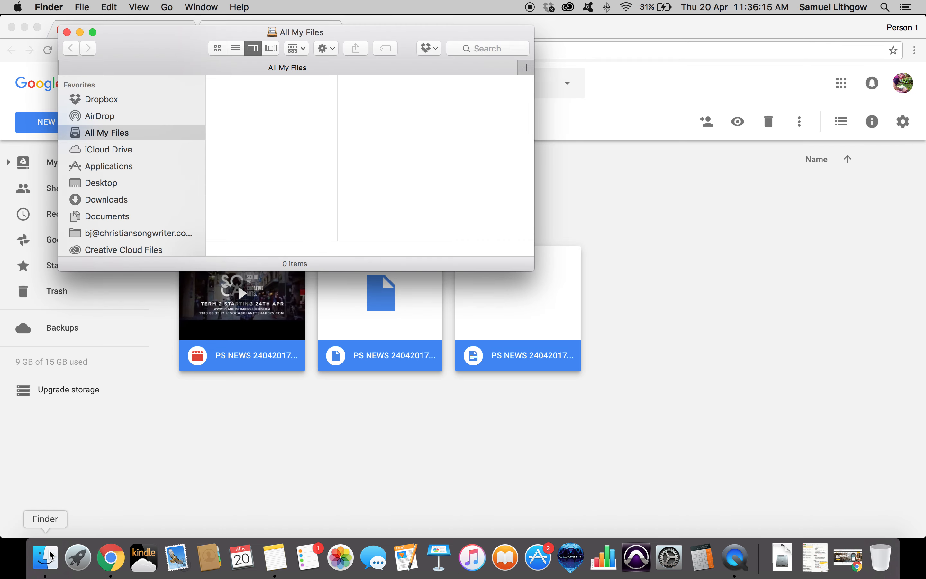
left_click_drag(178, 46, 463, 234)
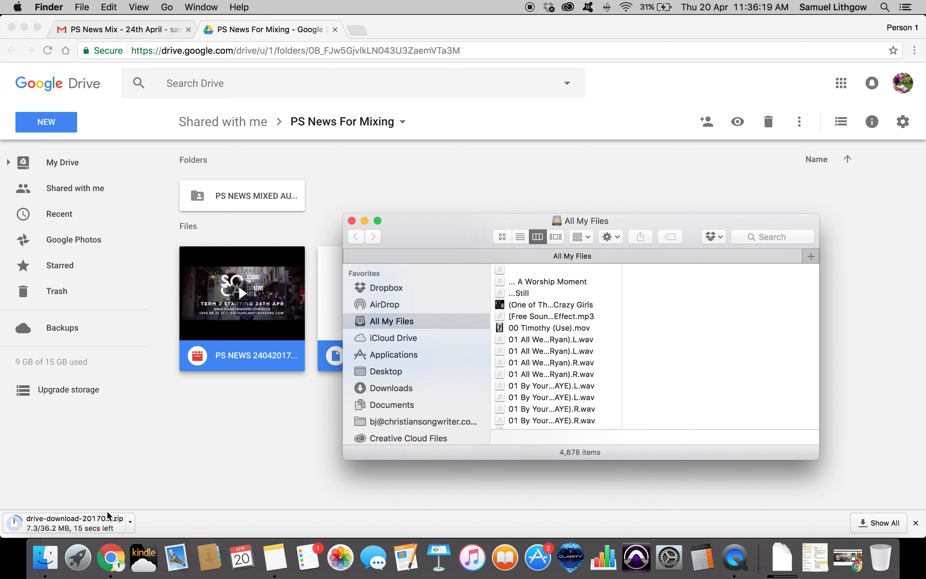
left_click(25, 27)
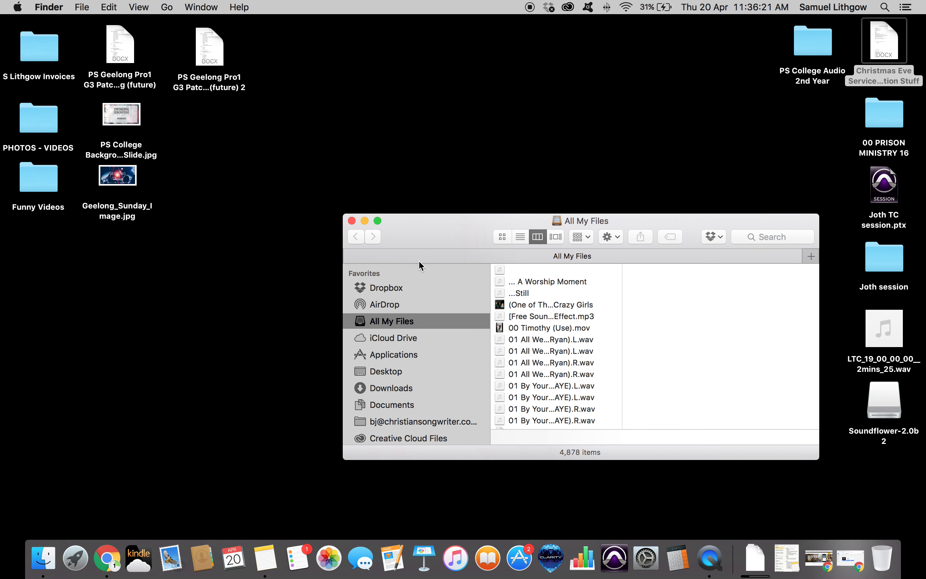
Launch Pro Tools and dismiss its Quick Start dialog.
left_click_drag(434, 222, 437, 179)
left_click(615, 557)
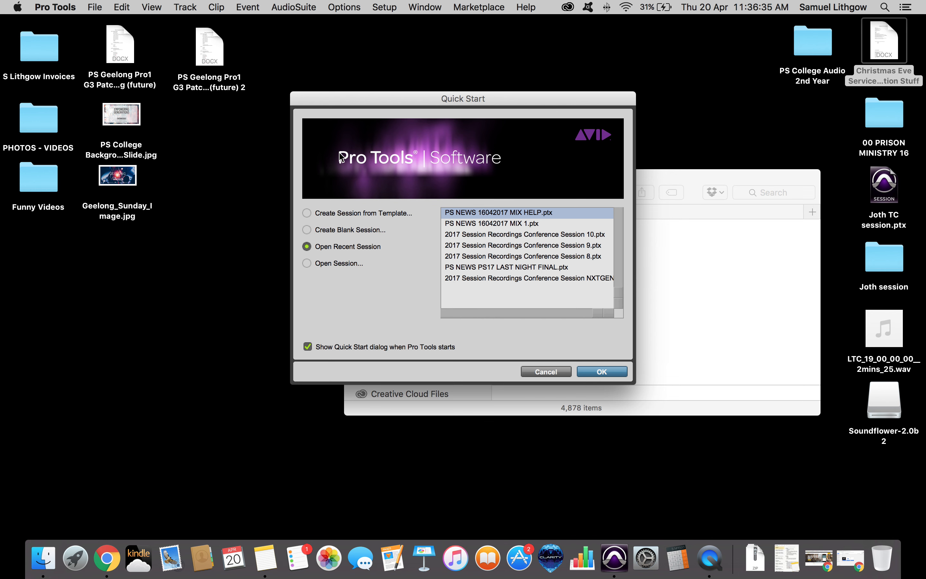
key("Escape")
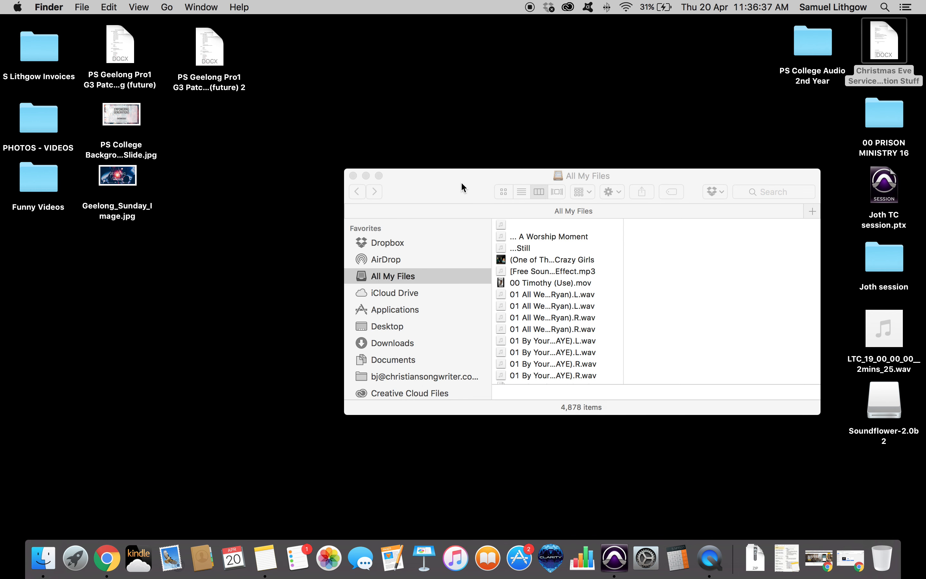
Open the Downloads folder in Finder and select the newest drive-download zip file.
left_click_drag(461, 182, 420, 146)
left_click(356, 310)
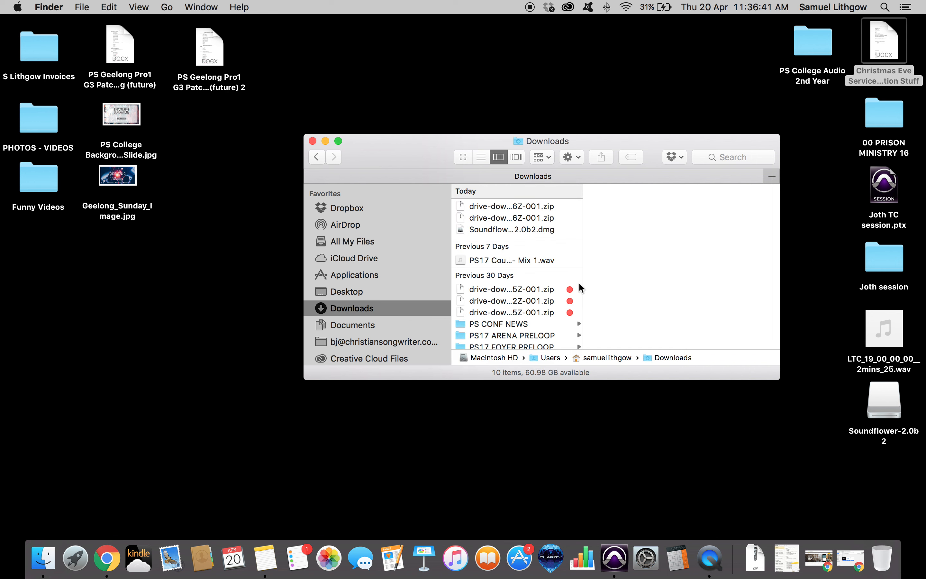
left_click_drag(585, 282, 684, 291)
left_click(593, 210)
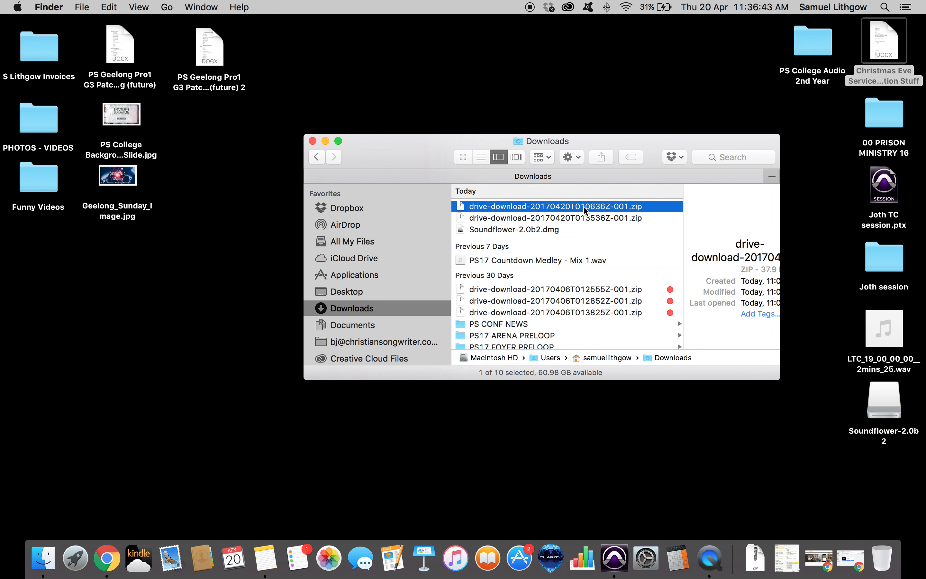
Open a second Finder window showing the Documents folder.
left_click_drag(356, 145, 451, 198)
right_click(40, 557)
left_click(81, 427)
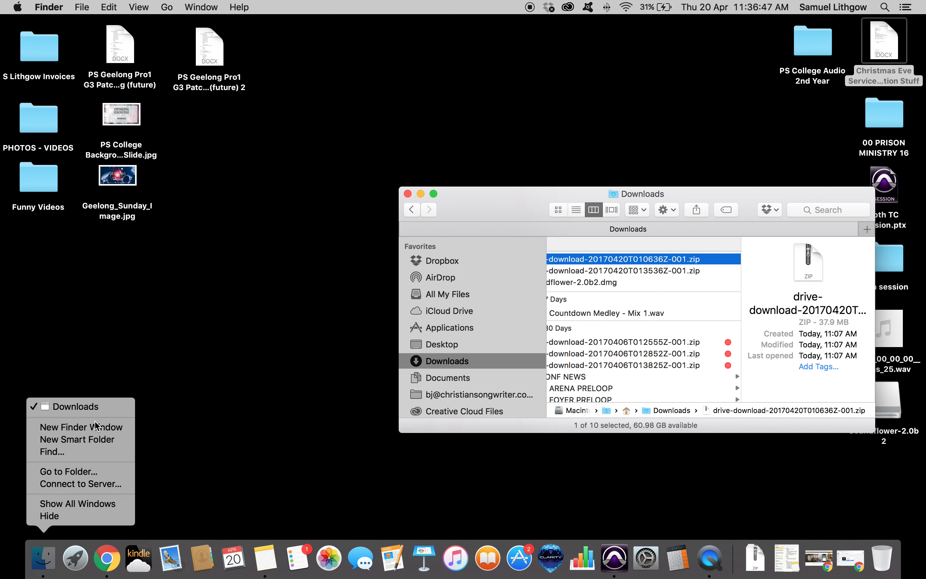
left_click_drag(403, 149, 122, 43)
left_click(61, 221)
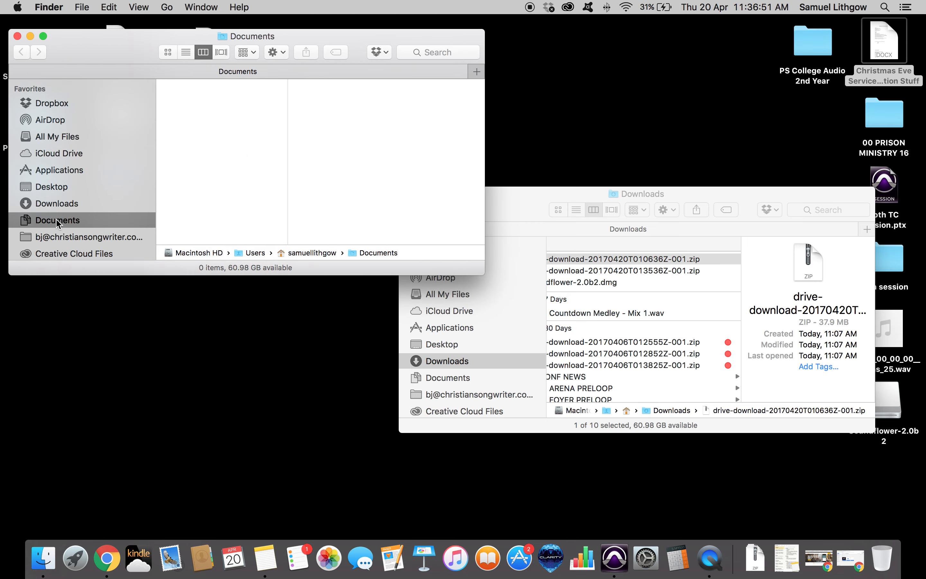
Navigate to 00 PLANETSHAKERS MIXING > 01 PS NEWS > 2017 > 04 - APR in the Documents window.
key("Down")
key("Down")
key("Right")
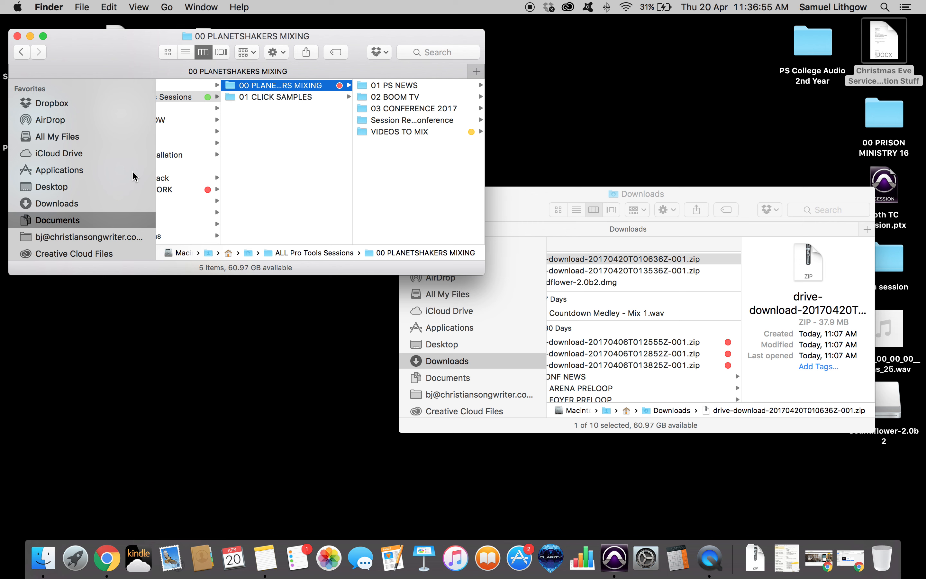
key("Right")
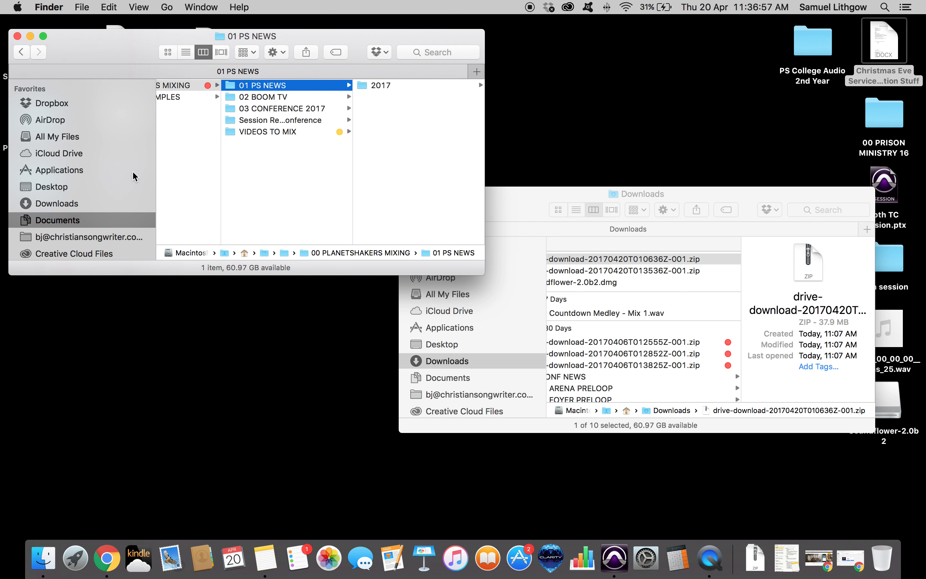
key("Right")
key("Right")
key("Down")
key("Down")
key("Down")
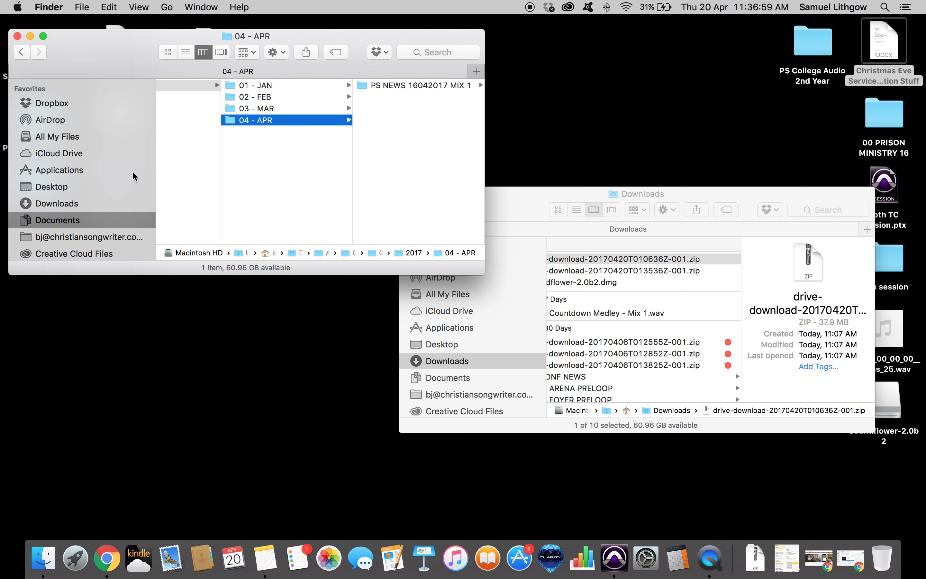
Move the newest drive-download zip from Downloads into the 04 - APR folder.
left_click_drag(513, 199, 517, 205)
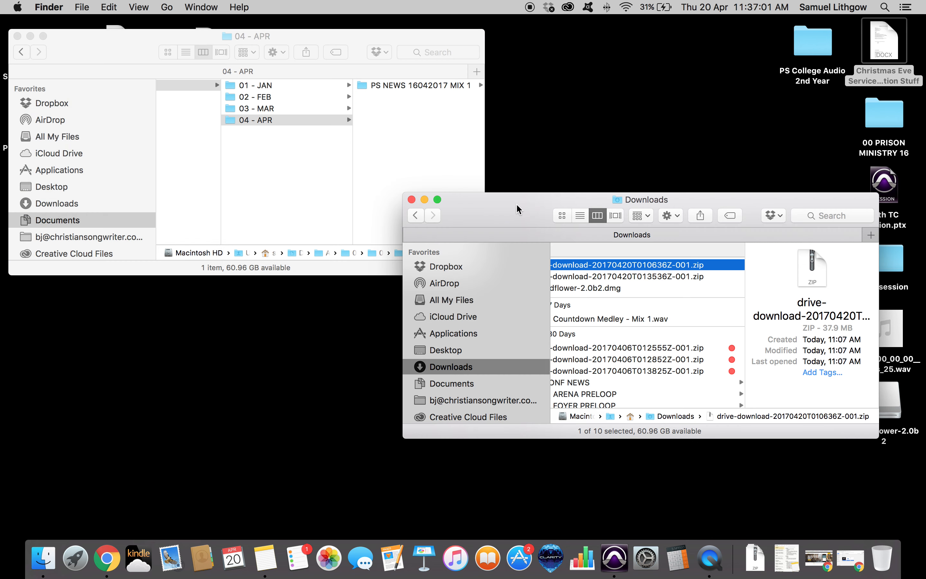
left_click_drag(746, 375, 672, 346)
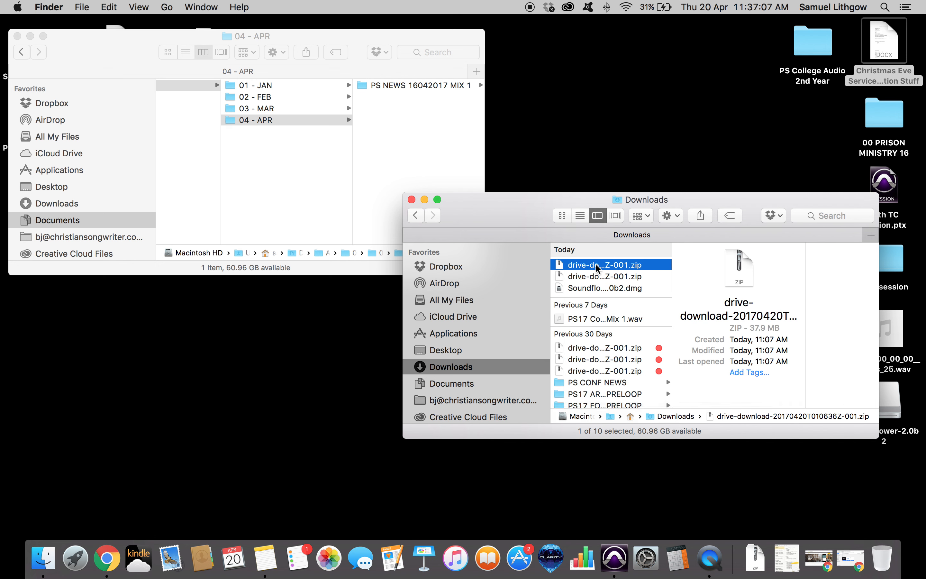
left_click_drag(595, 264, 416, 155)
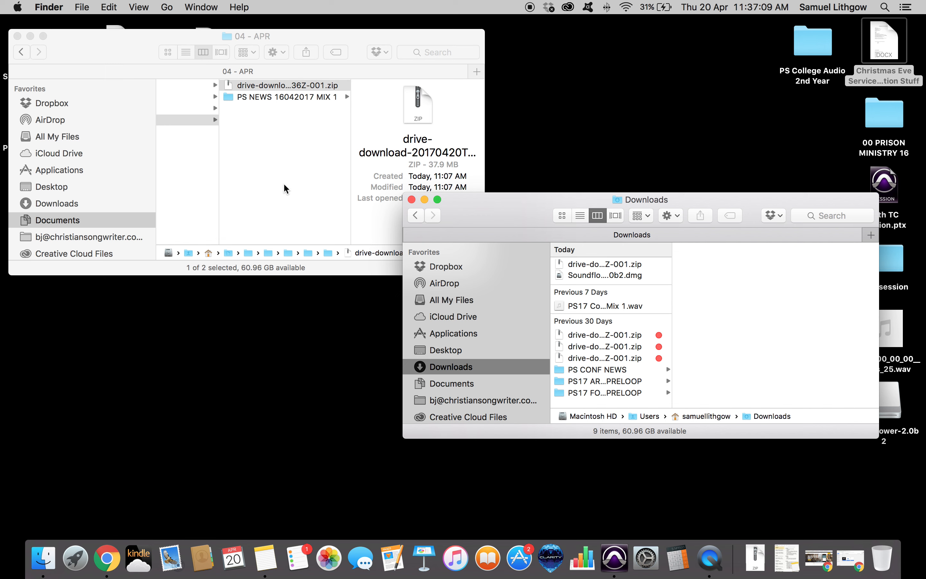
Unzip the drive-download archive inside the 04 - APR folder.
left_click(364, 230)
key("super+o")
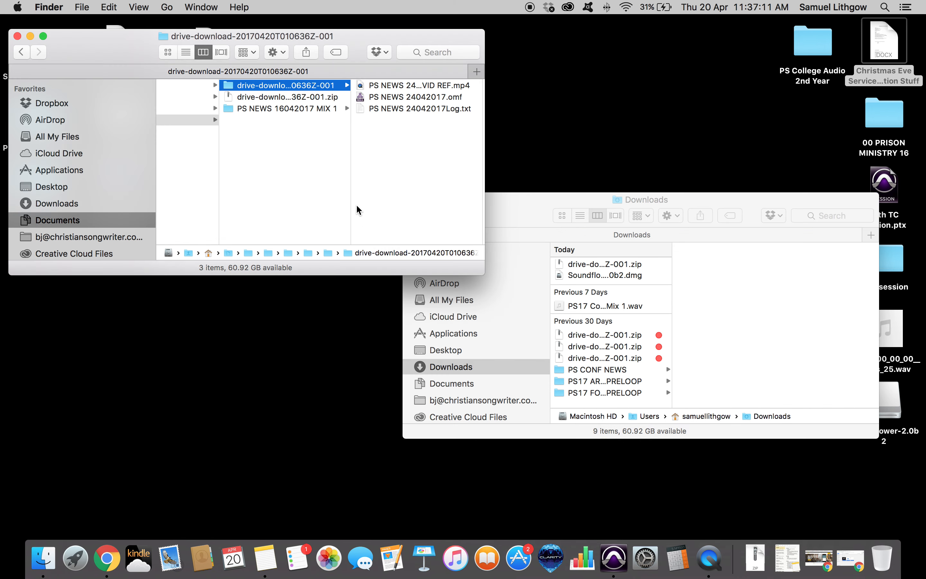
Select PS NEWS 24042017.omf among the extracted files and open it in Pro Tools.
left_click(405, 86)
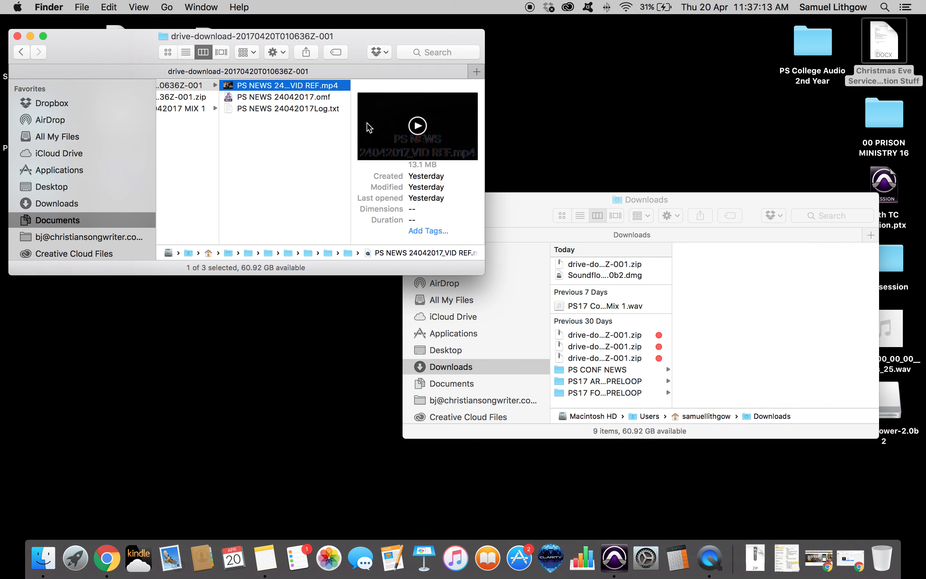
left_click(269, 98)
scroll(245, 103, "left", 5)
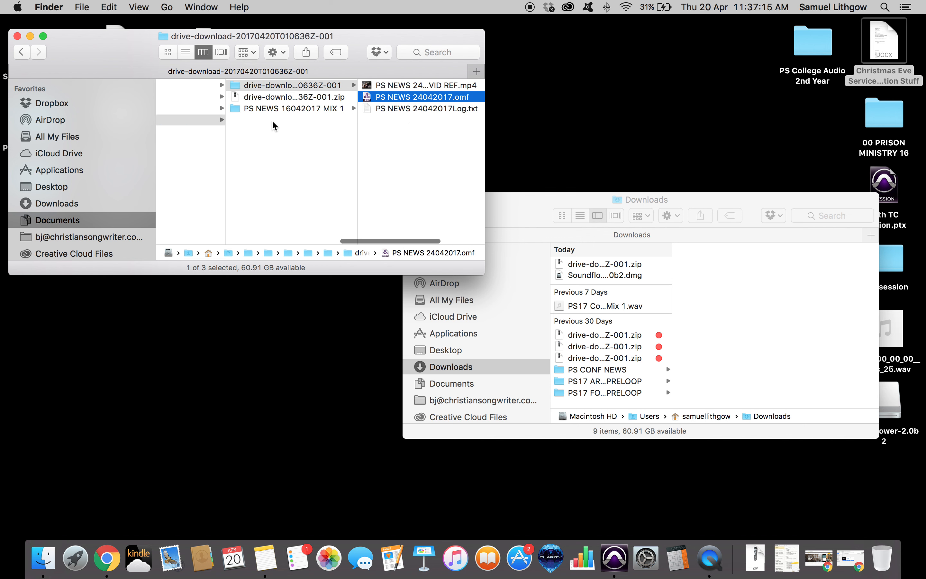
scroll(274, 119, "right", 2)
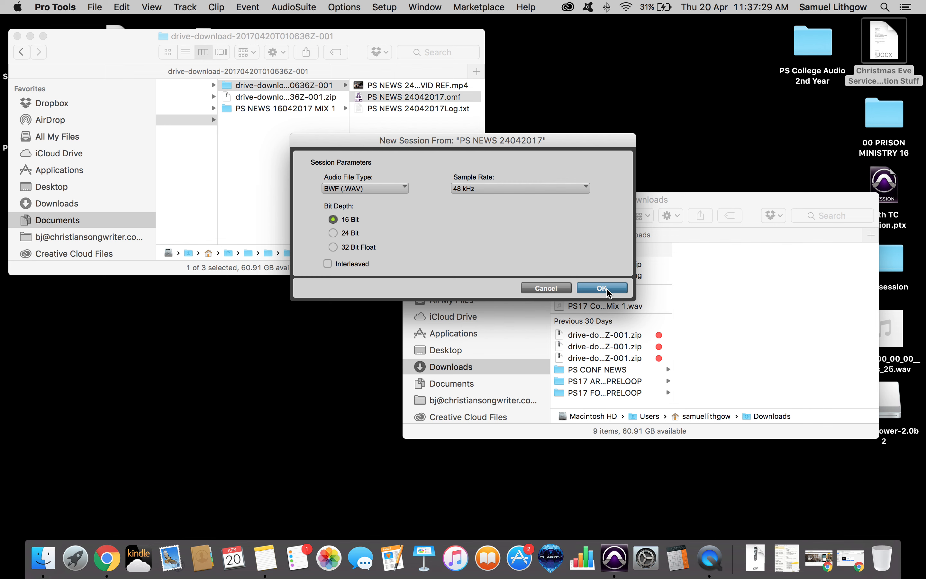
Accept BWF, 48 kHz, 16-bit session parameters and save the session as PS NEWS 24042017 MIX 1 in 04 - APR.
left_click(609, 289)
key("Right")
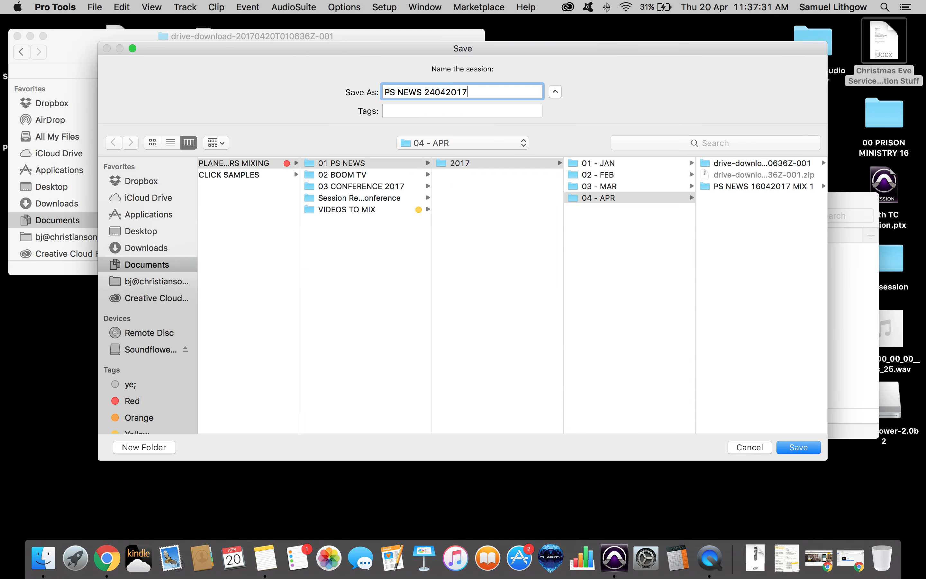
type("MIX 1")
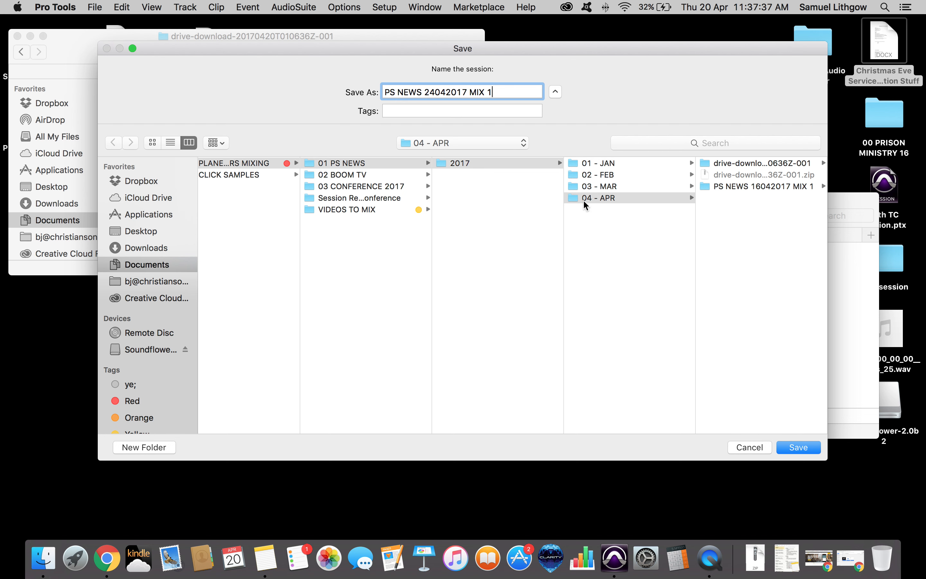
left_click(746, 242)
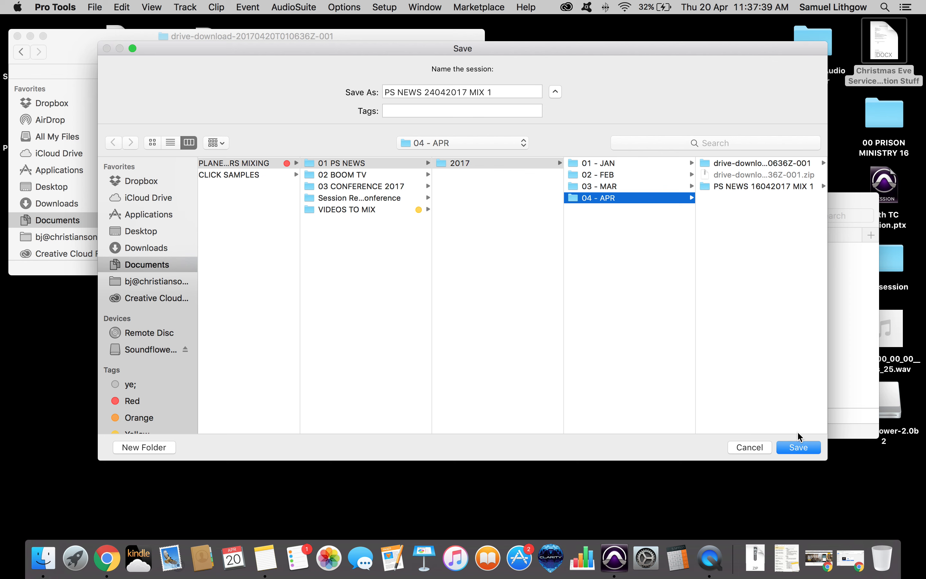
left_click(799, 447)
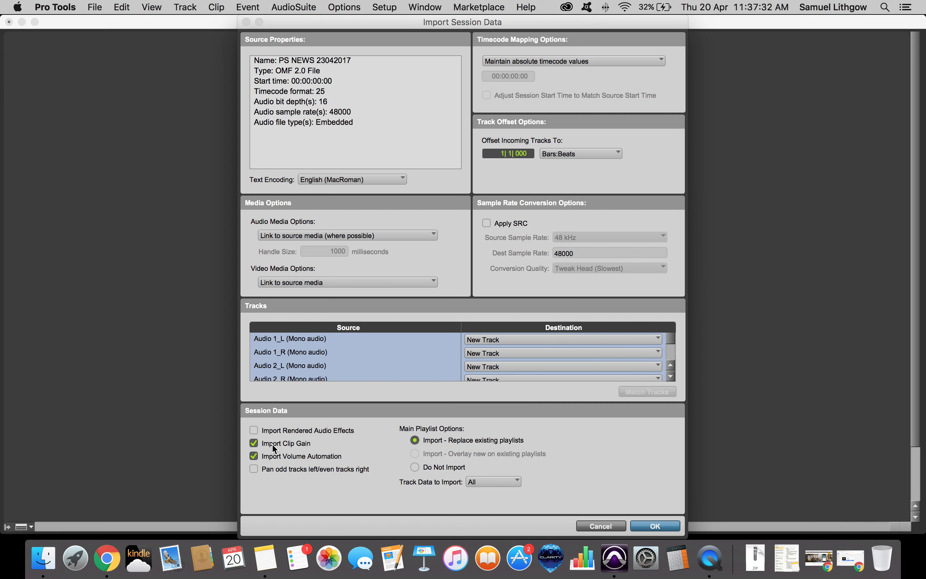
Import the OMF session data with clip gain and volume automation off and track data set to Some.
left_click(273, 453)
left_click(506, 481)
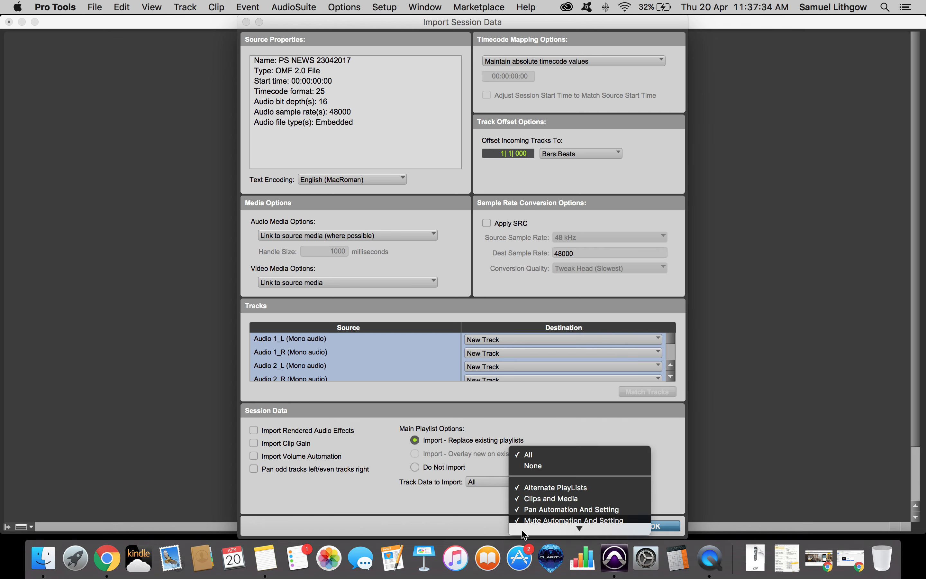
left_click(542, 458)
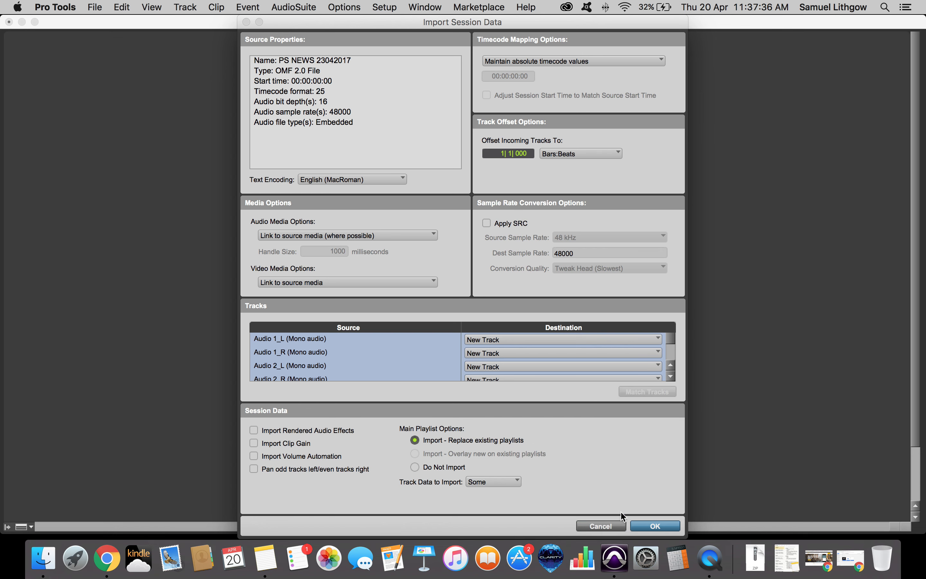
left_click(655, 526)
Switch between the Mix and Edit windows and scroll through the imported audio tracks.
scroll(496, 403, "down", 3)
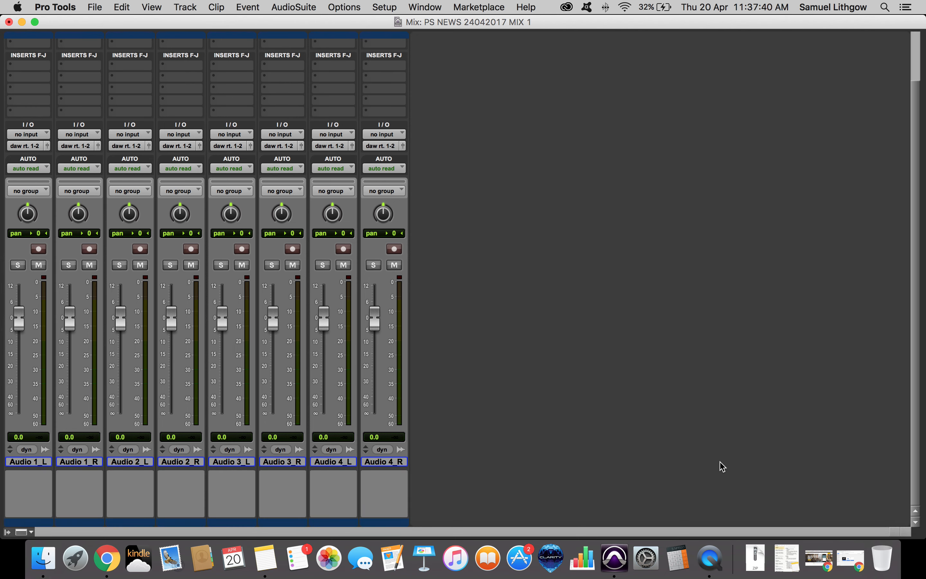
key("super+equal")
left_click_drag(685, 406, 925, 538)
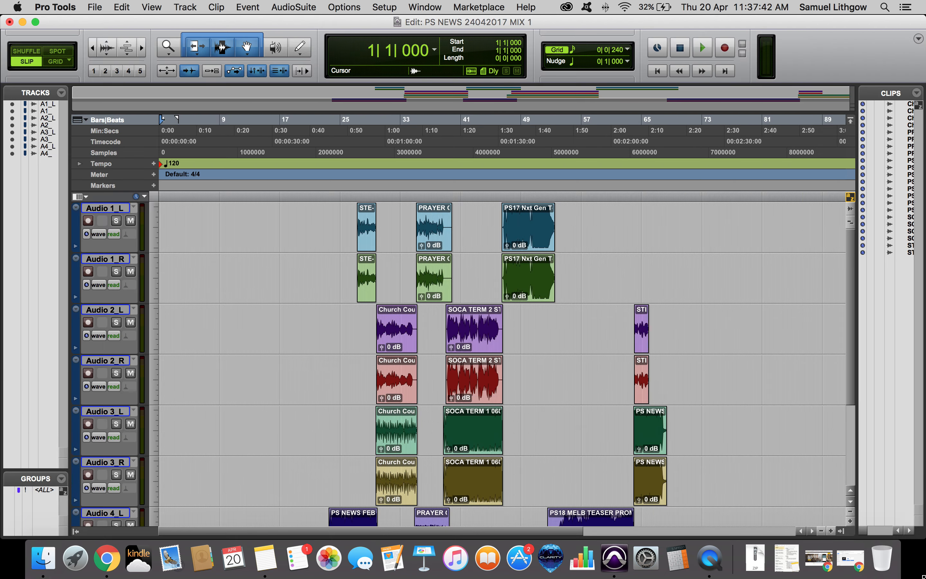
key("super+equal")
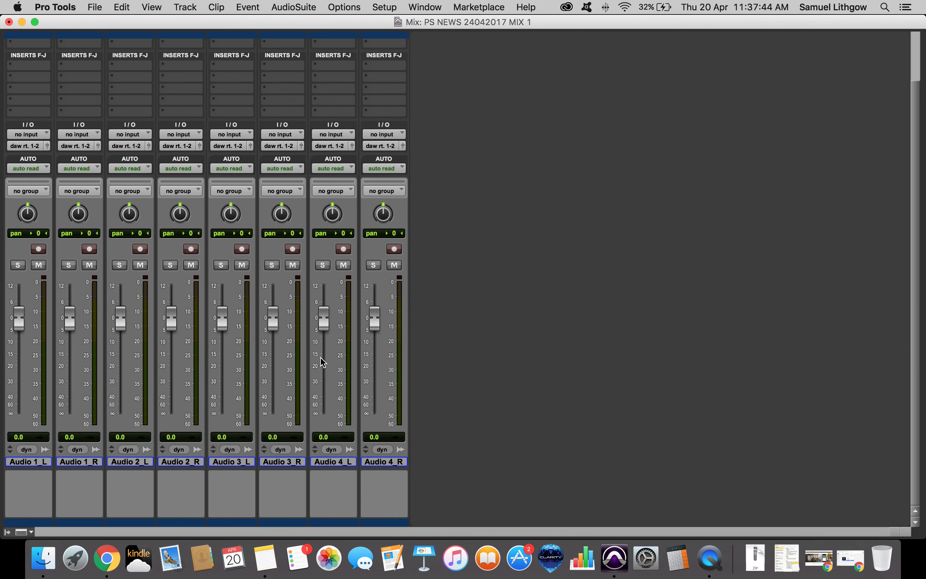
key("super+equal")
scroll(426, 377, "down", 5)
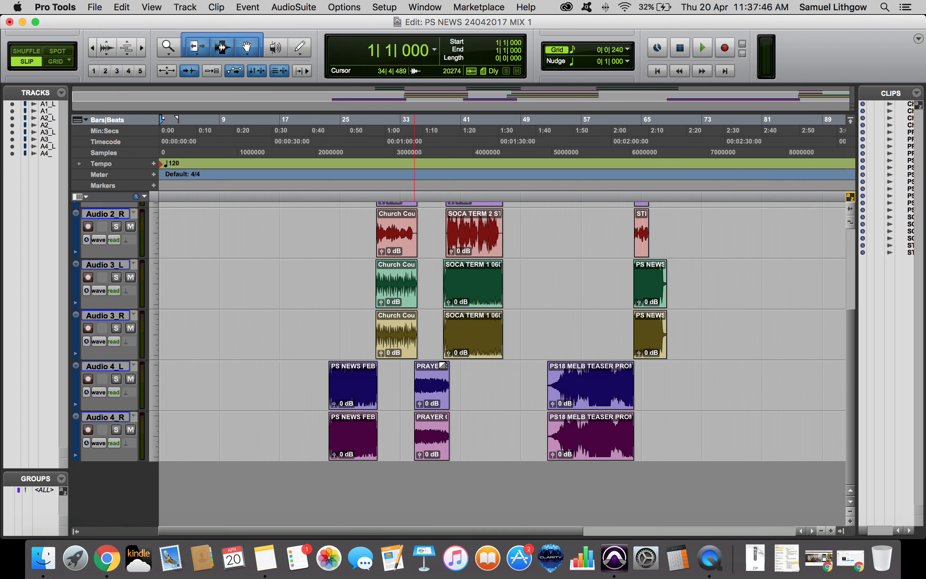
scroll(443, 365, "up", 5)
scroll(463, 361, "down", 4)
Open the video import dialog and browse to the ALL Pro Tools Sessions folder.
key("alt+shift+super+i")
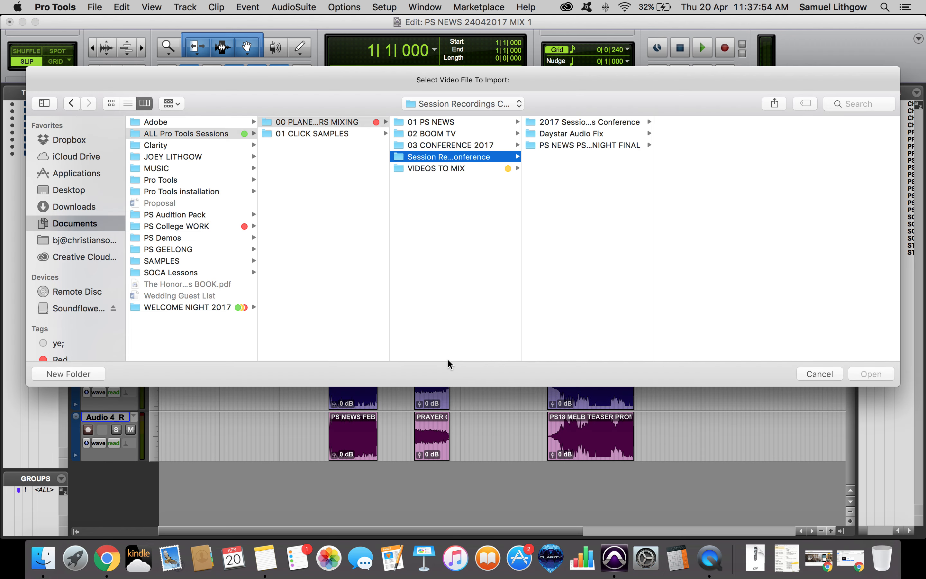
key("Escape")
left_click(100, 7)
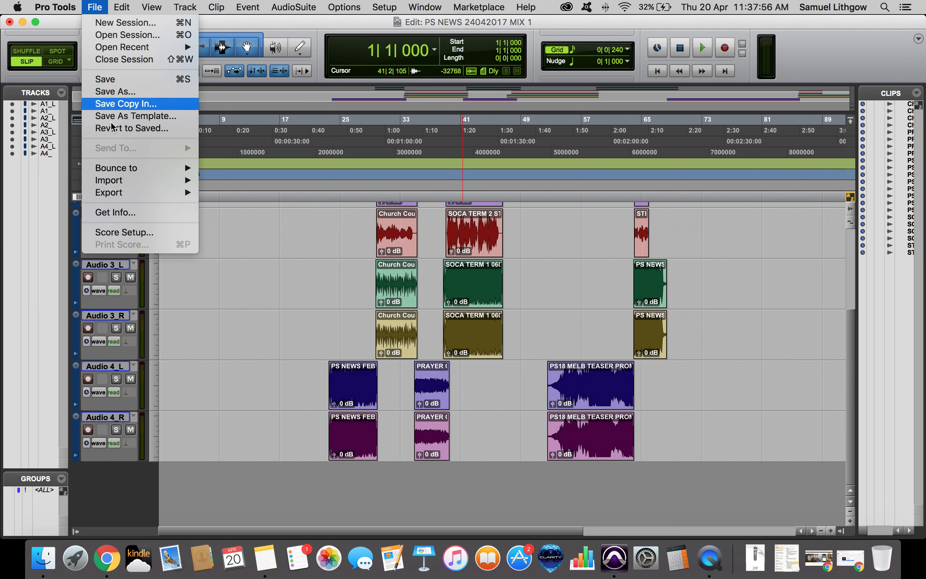
mouse_move(127, 181)
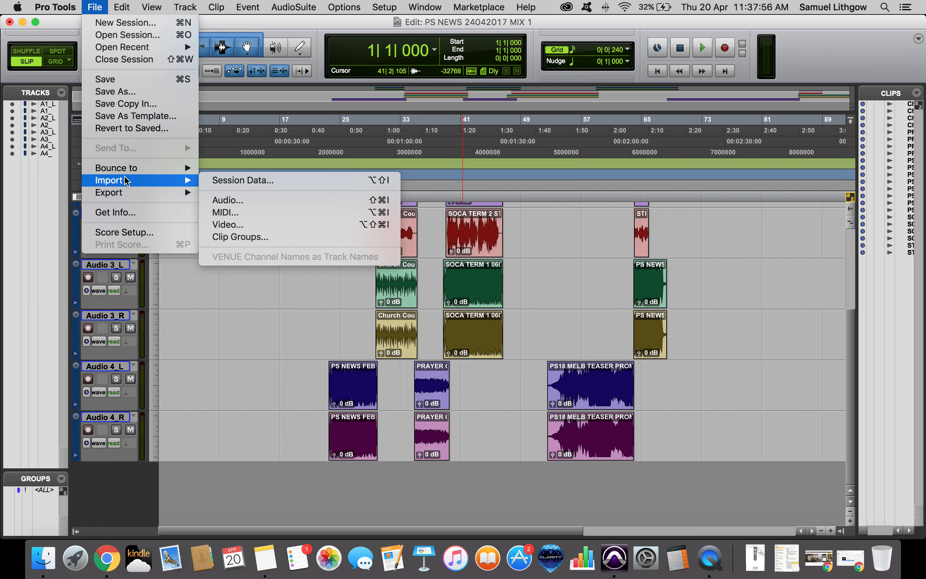
left_click(237, 225)
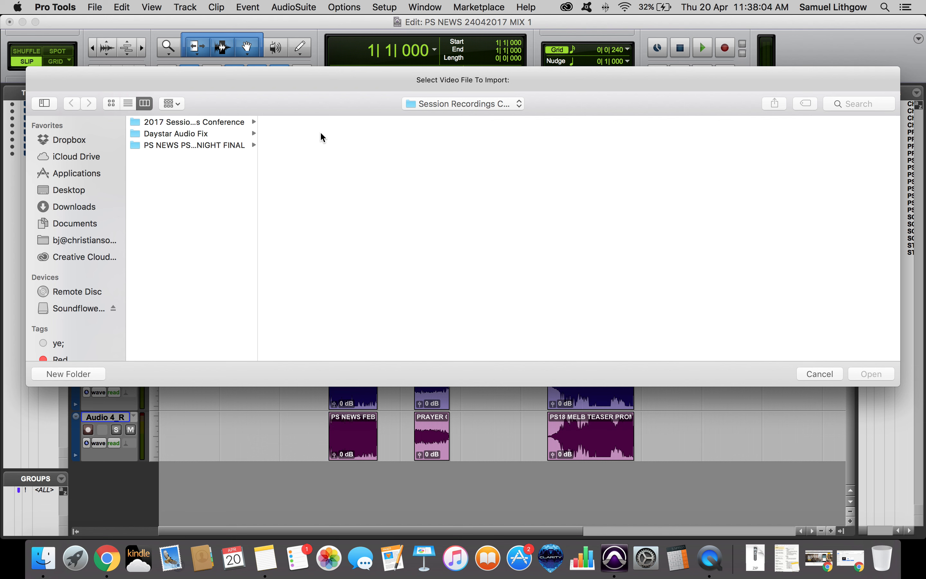
left_click(423, 102)
left_click(439, 114)
left_click(437, 107)
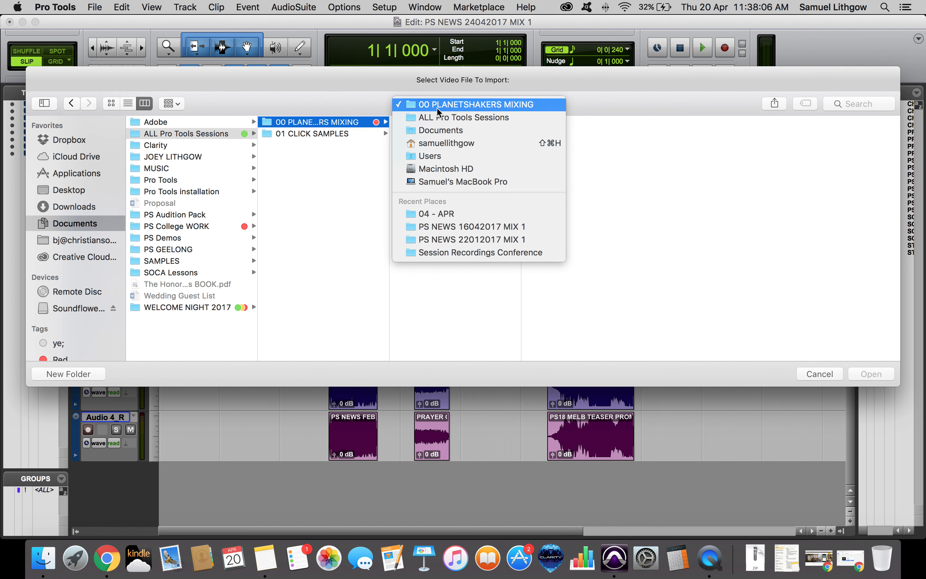
left_click(440, 117)
Import PS NEWS 24042017_VID REF.mp4 from the 04 - APR download folder at Session Start without importing audio.
key("Right")
key("Right")
key("Right")
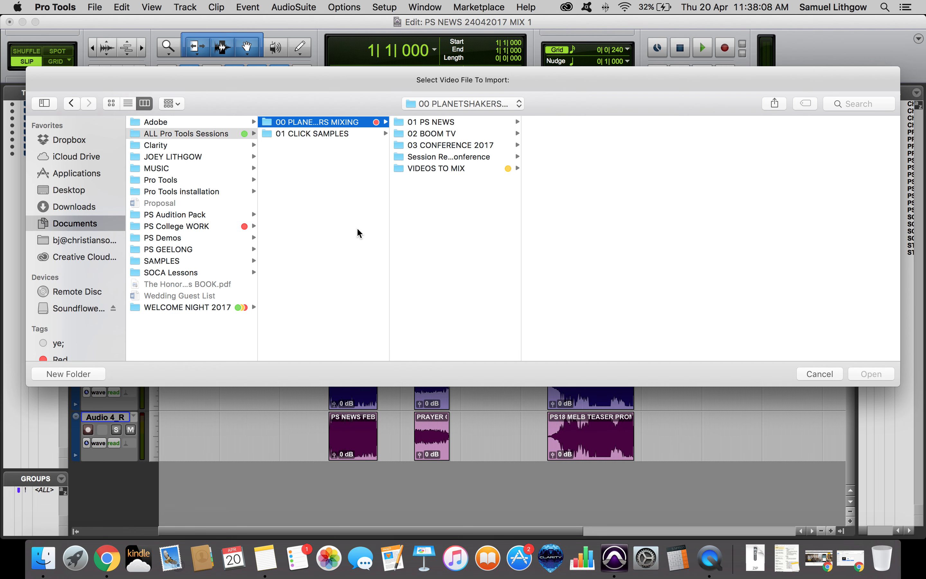
key("Right")
key("Down")
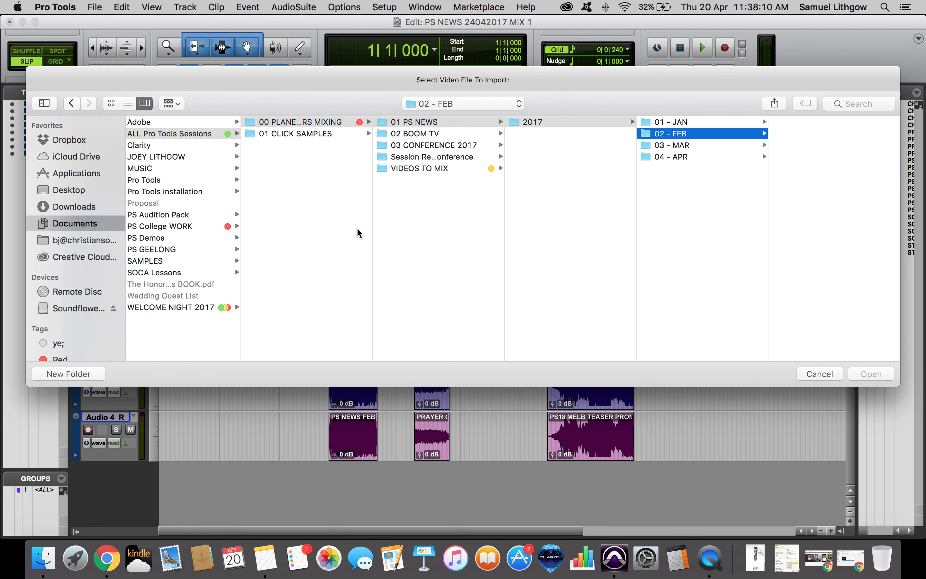
key("Down")
key("Down")
key("Right")
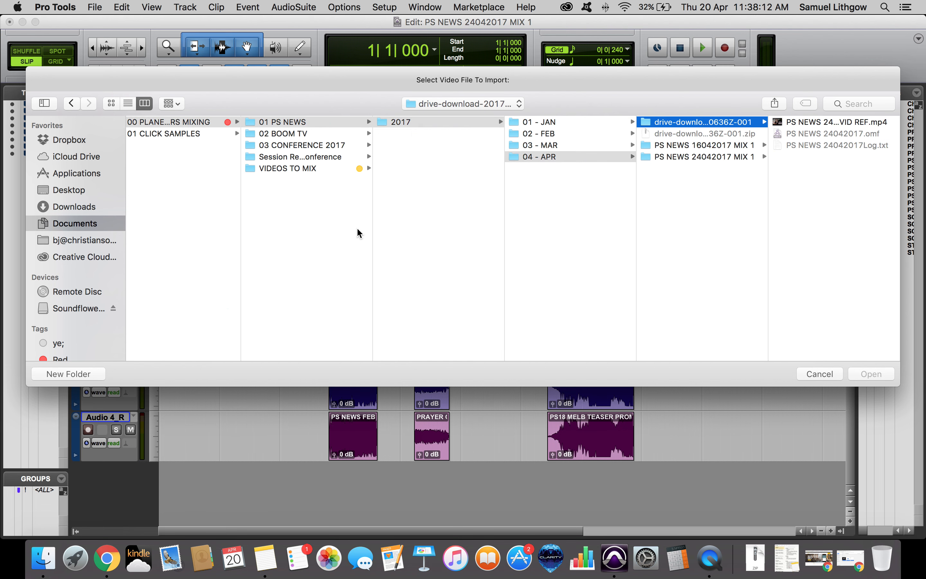
key("Right")
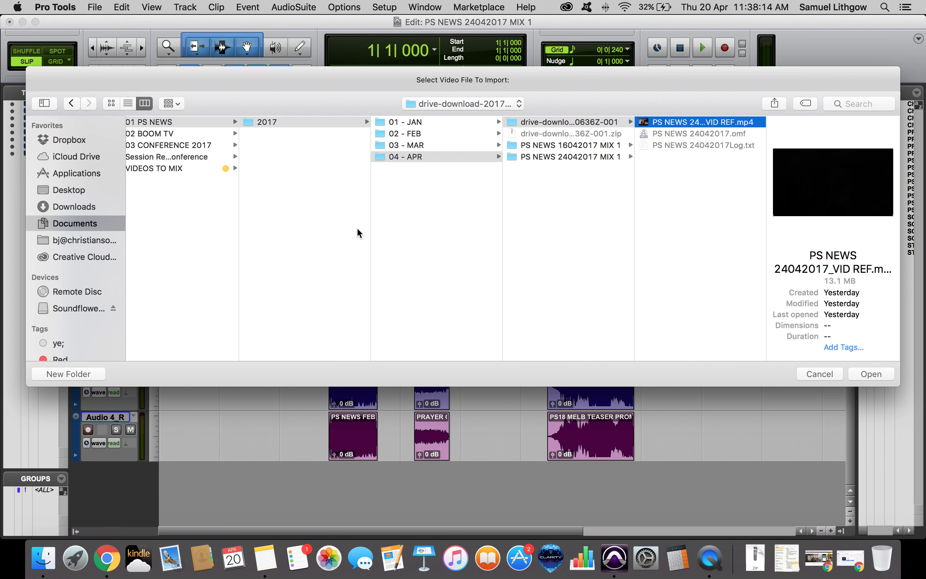
key("Return")
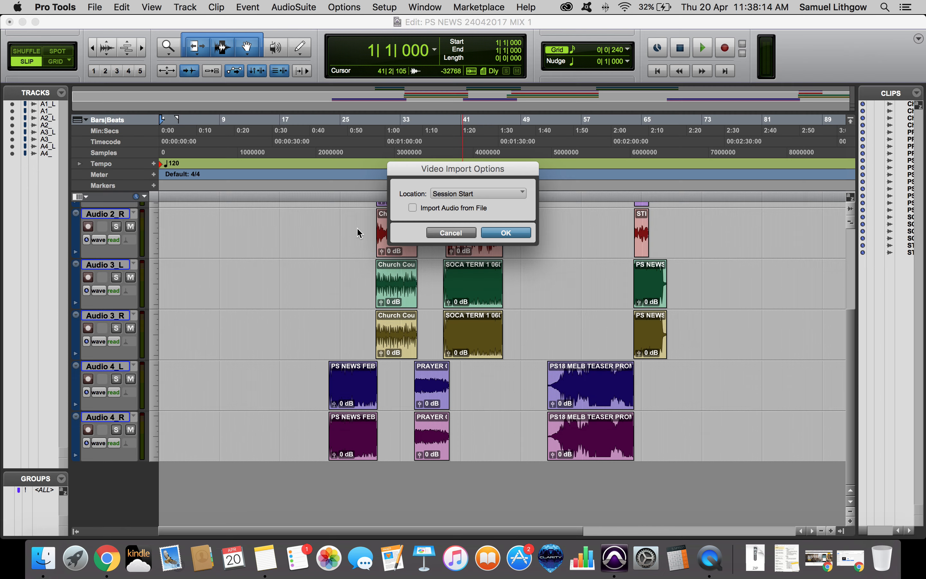
left_click(493, 233)
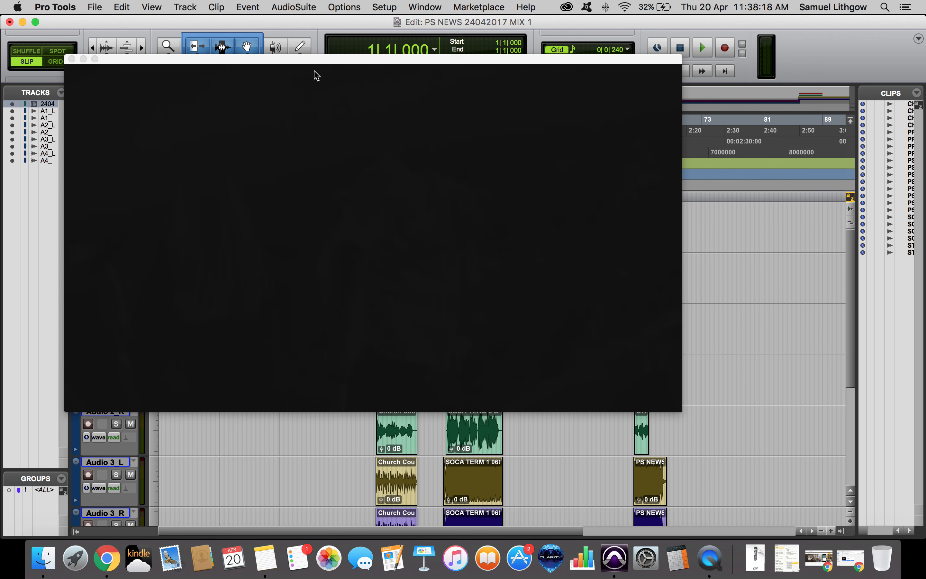
Shrink the video window, move it to the upper right corner, and return the cursor to the session start.
left_click_drag(68, 406, 392, 228)
left_click_drag(483, 59, 727, 35)
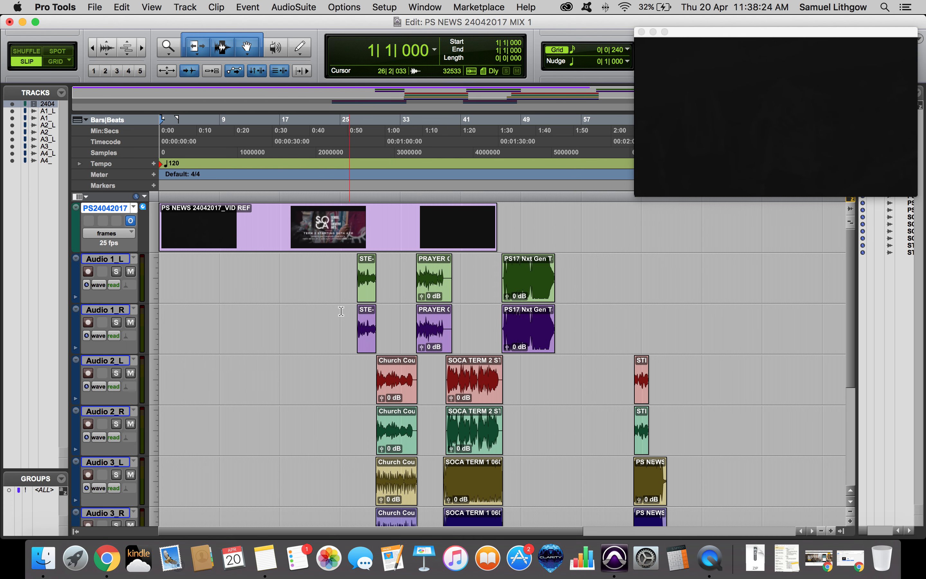
scroll(335, 304, "down", 5)
scroll(335, 304, "up", 5)
left_click(331, 268)
key("Return")
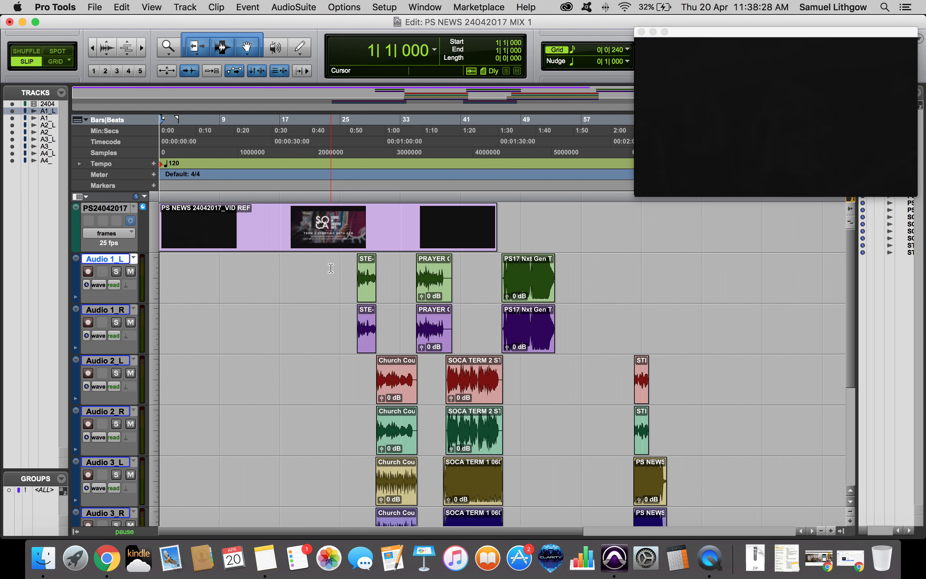
Select the clips across all audio tracks and slide them earlier toward the session start to line up with the video.
key("space")
key("space")
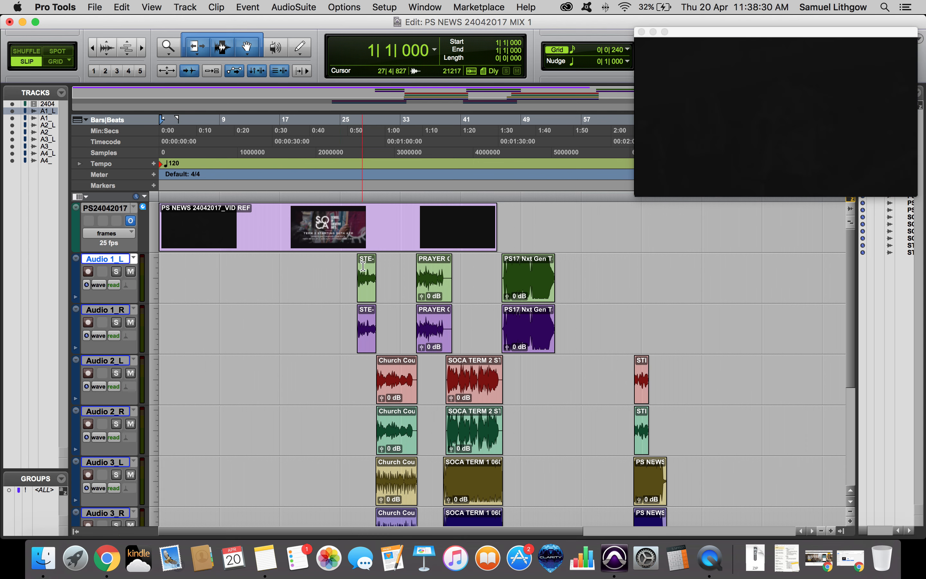
left_click(364, 264)
key("space")
key("space")
left_click_drag(345, 261, 721, 555)
left_click(345, 450)
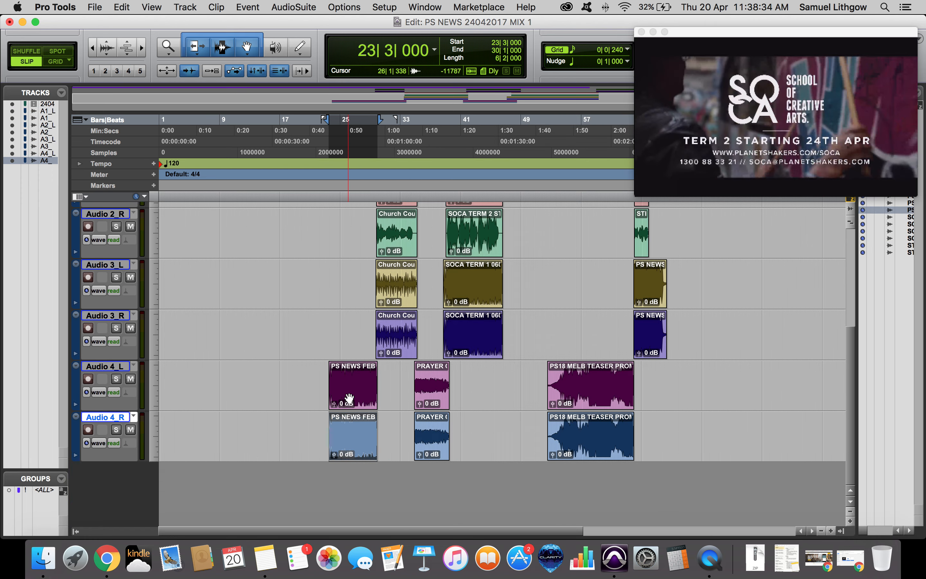
left_click(349, 398, "shift")
left_click(659, 350, "shift")
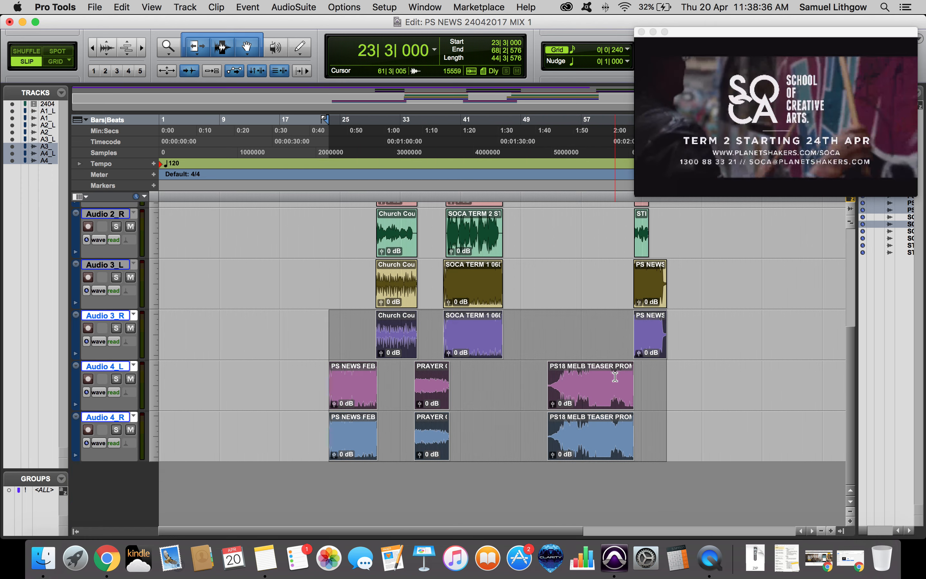
scroll(615, 377, "up", 5)
left_click(535, 289, "shift")
left_click(440, 347, "shift")
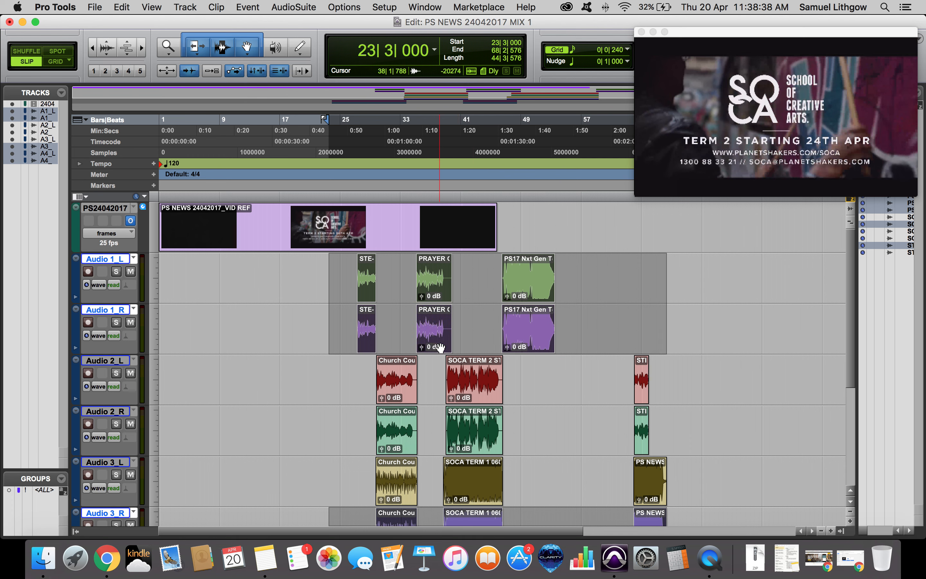
left_click(467, 391, "shift")
left_click(470, 444, "shift")
left_click(473, 475, "shift")
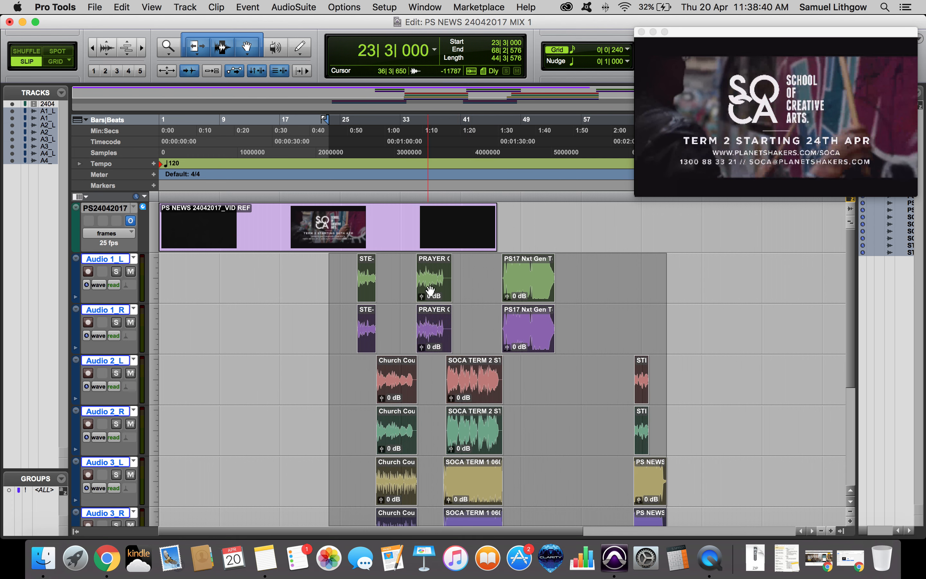
left_click_drag(430, 291, 159, 306)
left_click(160, 306)
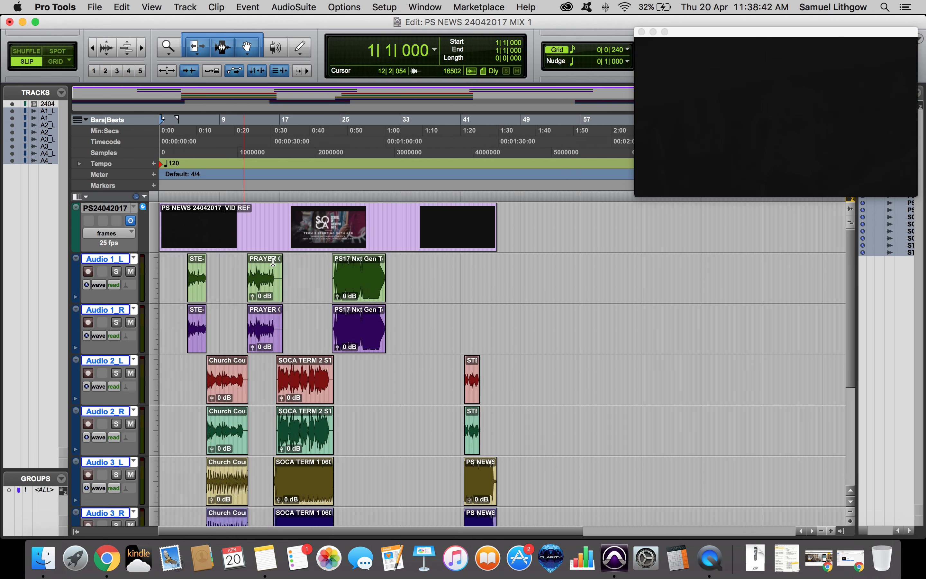
Play the session back with the reference video to review the clip alignment.
scroll(273, 261, "down", 5)
key("space")
key("XF86AudioRaiseVolume")
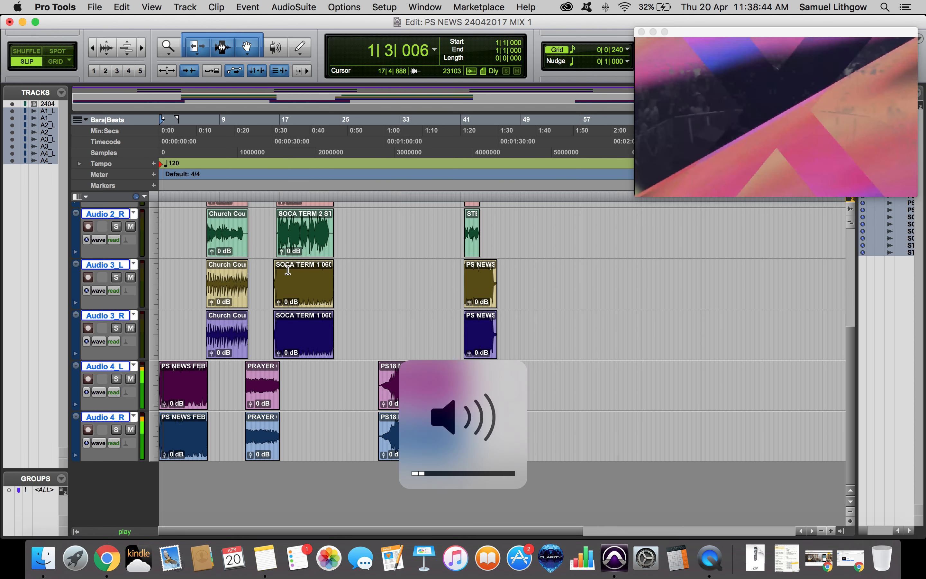
key("XF86AudioLowerVolume")
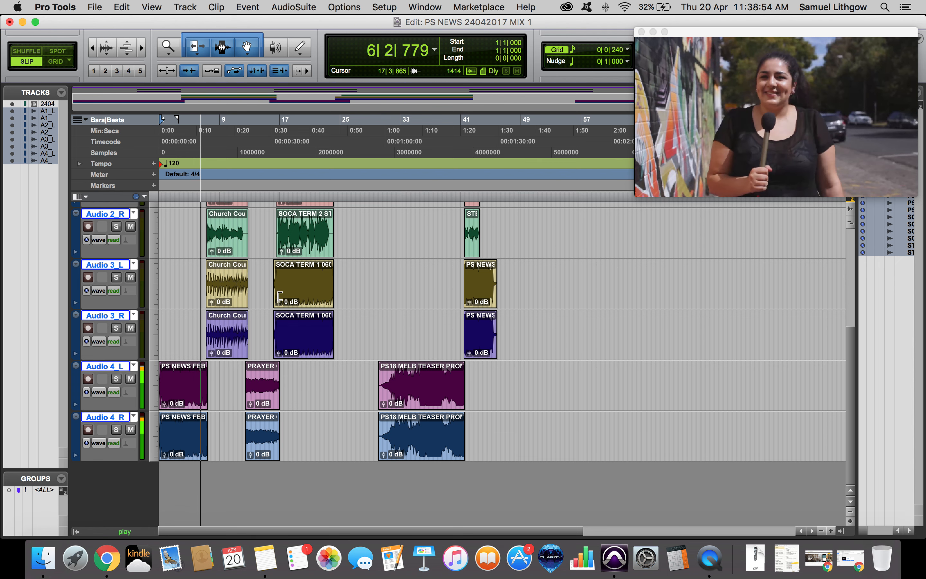
scroll(280, 296, "up", 5)
scroll(181, 307, "down", 2)
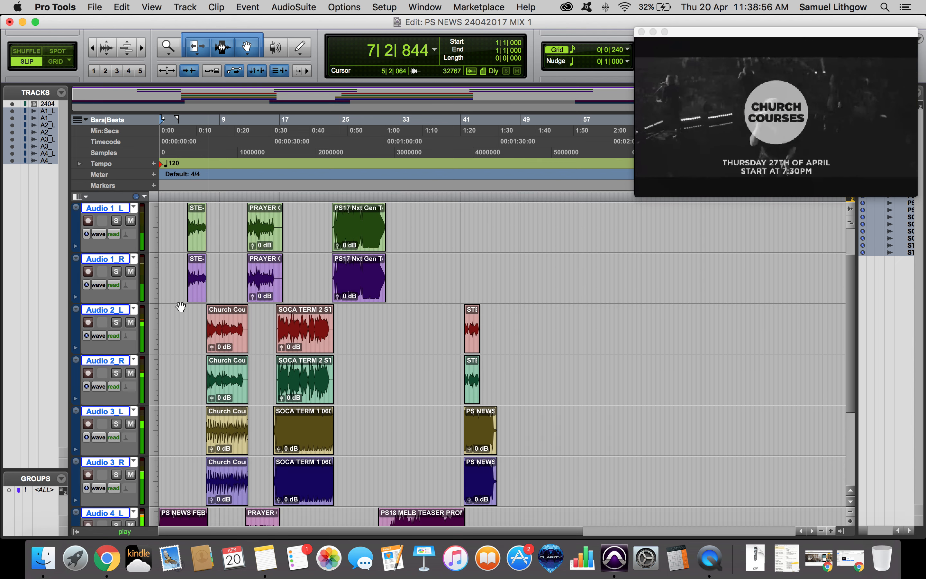
key("space")
Solo the Audio 1 track pair and audition it against the video, then remove the solo.
left_click(116, 221)
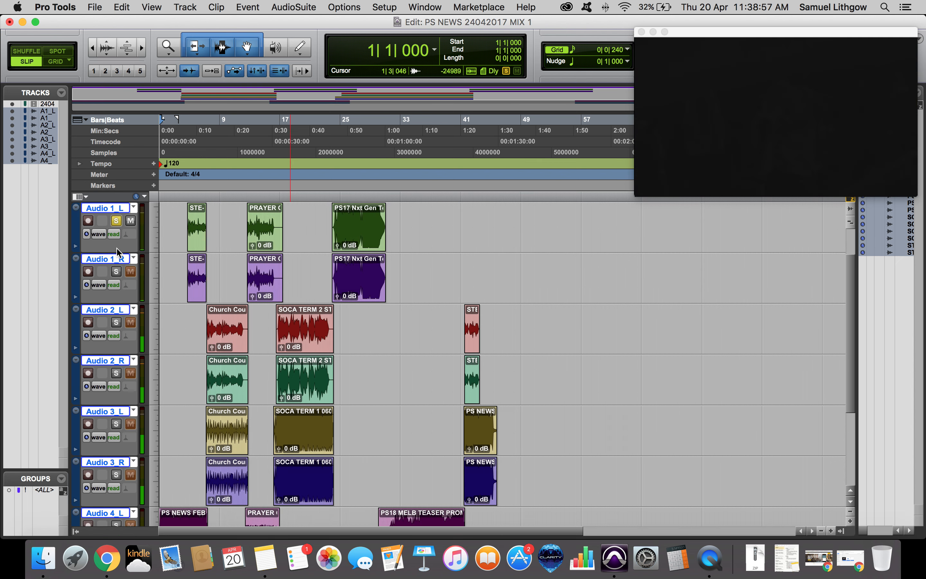
left_click(200, 221)
key("space")
scroll(190, 323, "up", 2)
key("space")
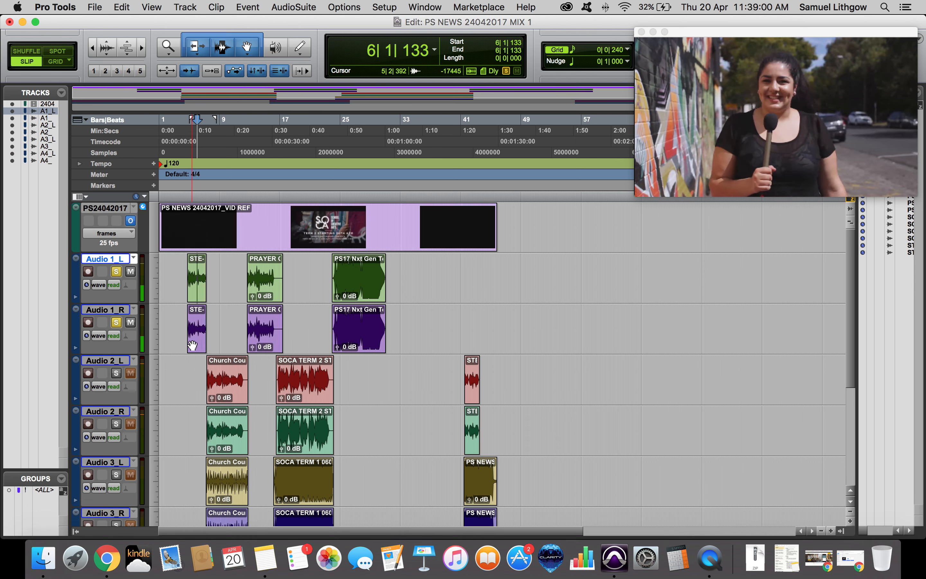
left_click(197, 296)
key("space")
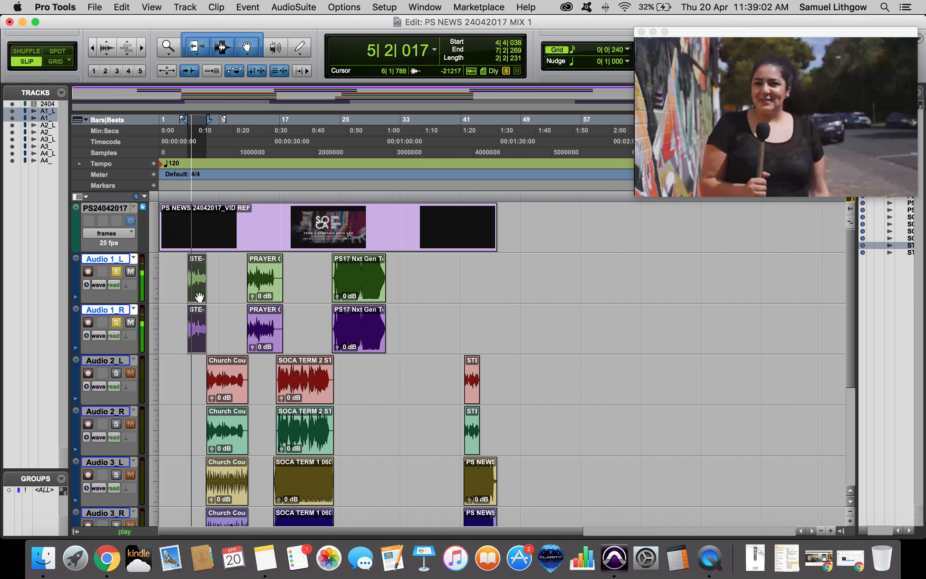
key("space")
left_click(413, 284)
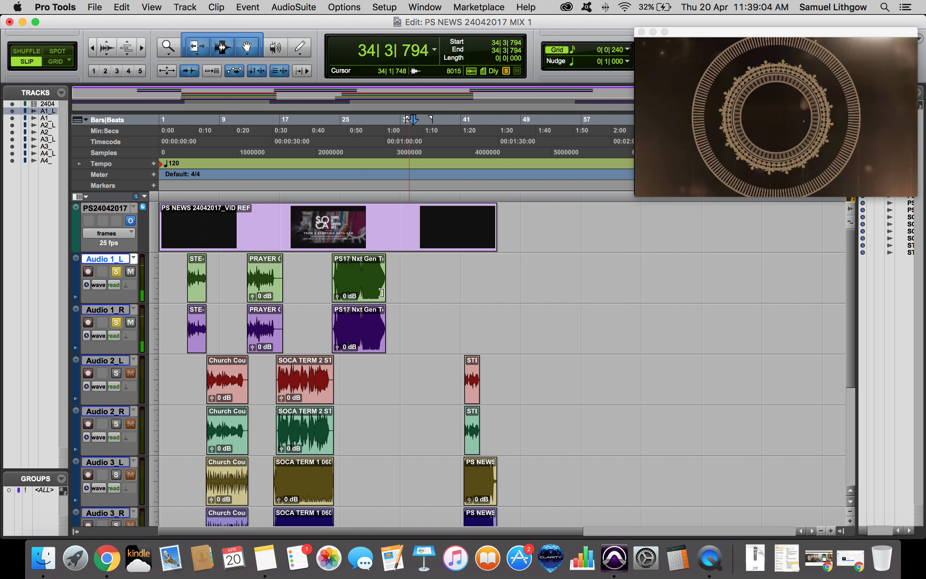
scroll(147, 269, "down", 5)
scroll(147, 270, "up", 5)
left_click(116, 275)
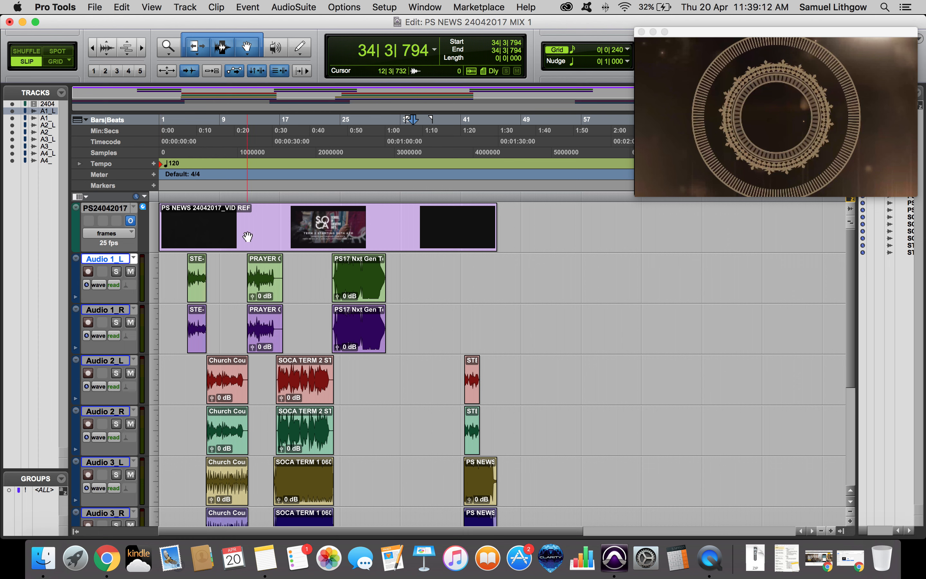
Browse the tracks and place the cursor at various clips along the timeline to review the edit.
left_click(267, 240)
left_click(411, 266)
scroll(362, 329, "down", 5)
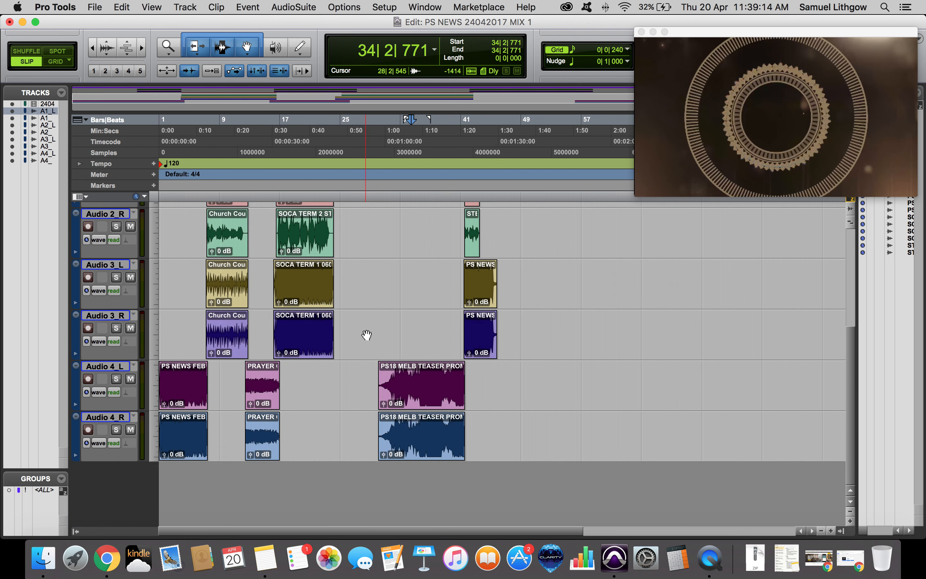
left_click(184, 450)
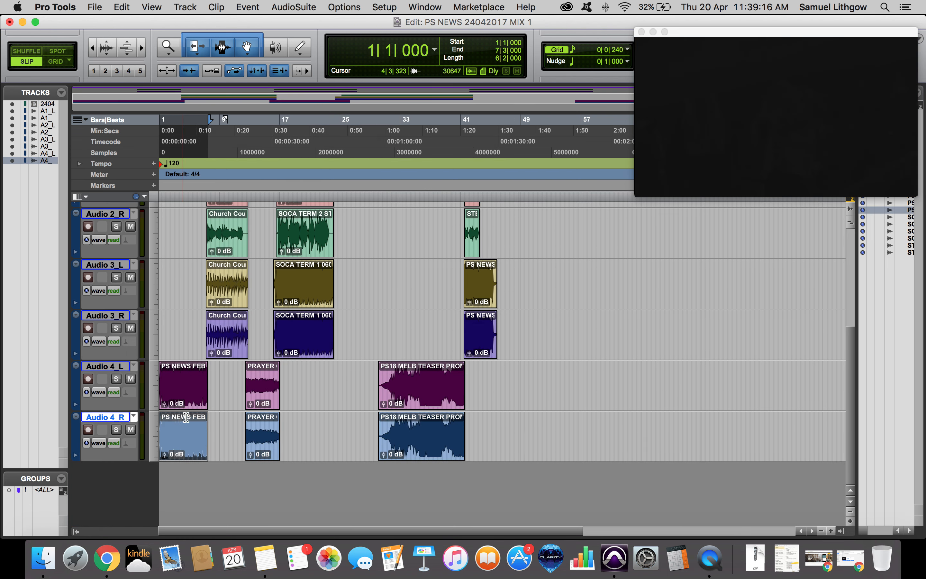
left_click(539, 384)
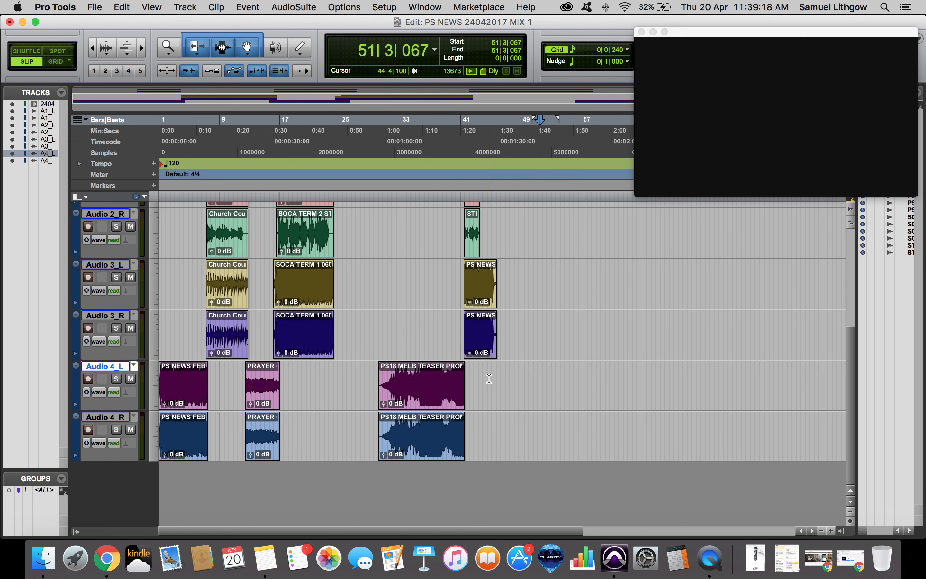
scroll(295, 334, "up", 5)
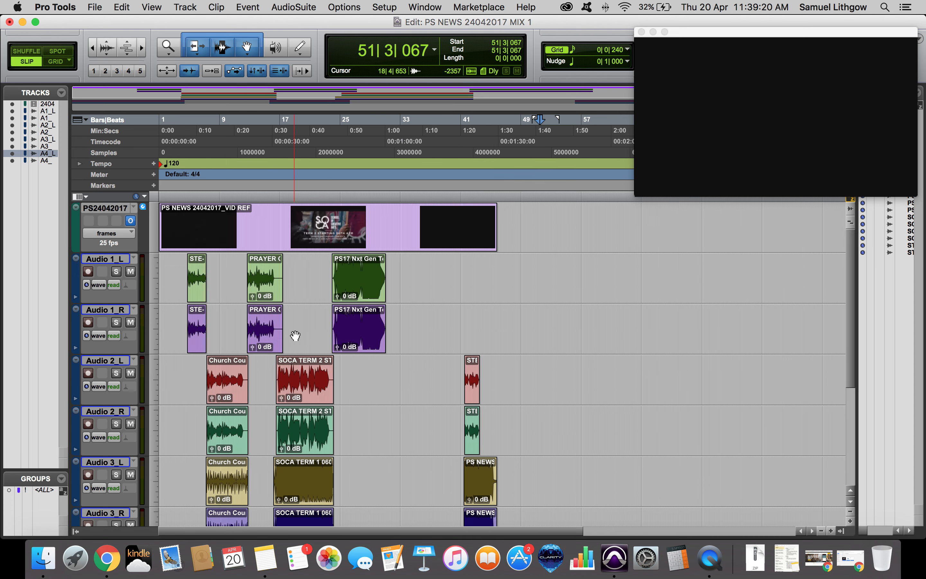
left_click(308, 320)
key("Return")
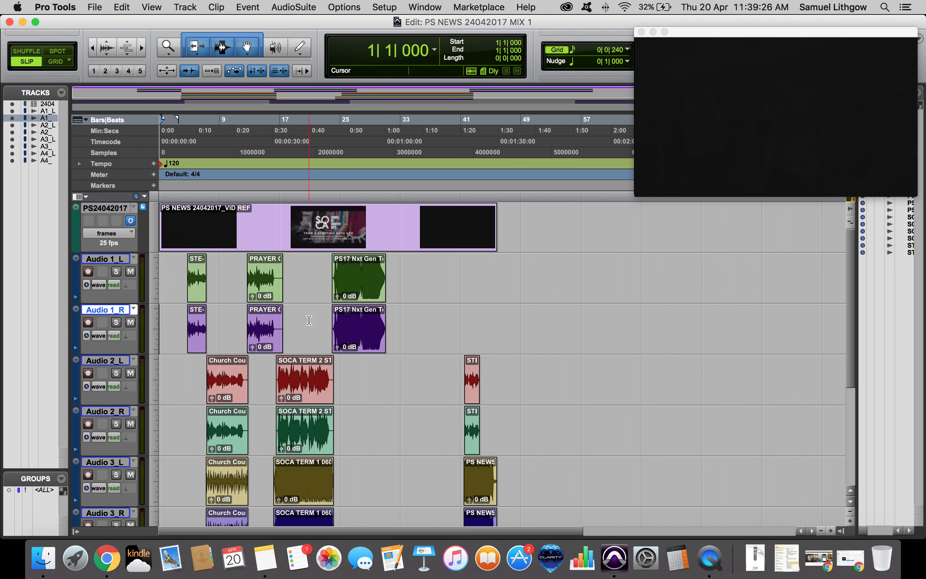
scroll(231, 342, "down", 5)
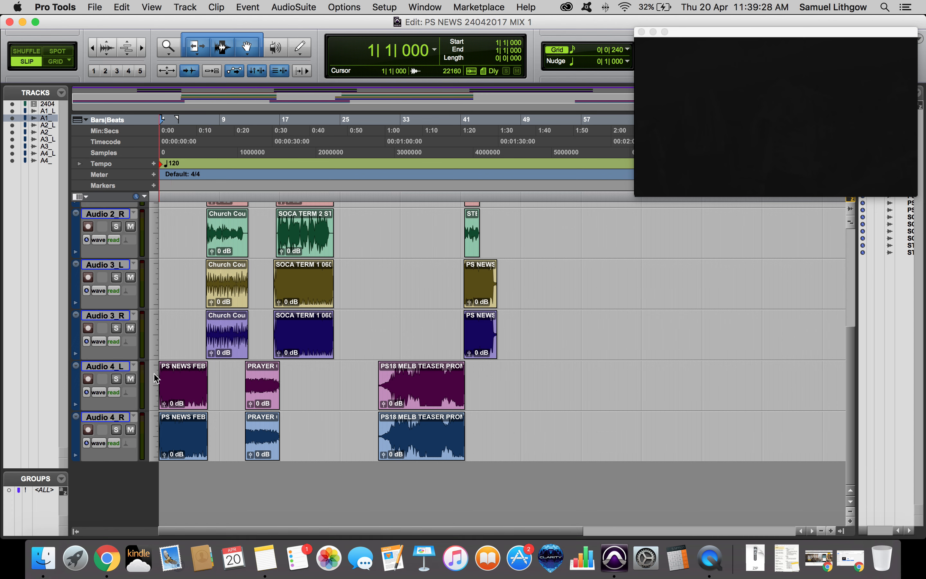
scroll(366, 260, "up", 5)
scroll(372, 262, "down", 3)
left_click(372, 263)
scroll(372, 262, "down", 3)
scroll(372, 262, "up", 5)
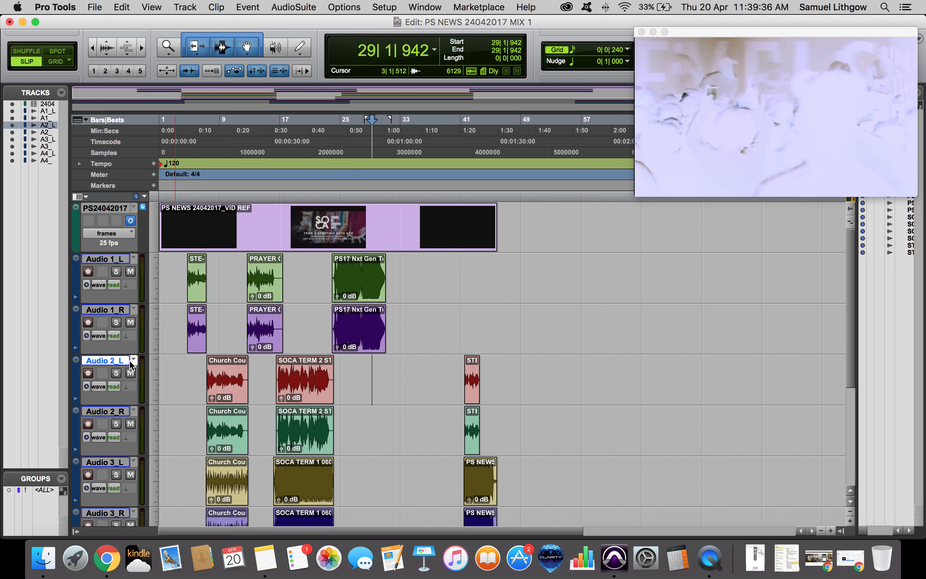
scroll(123, 379, "down", 4)
left_click(94, 420)
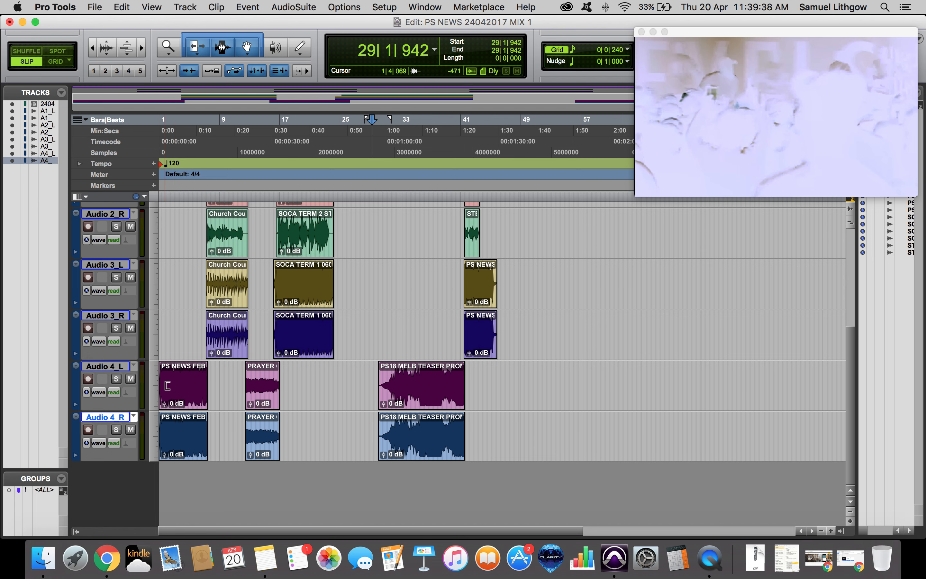
key("super+equal")
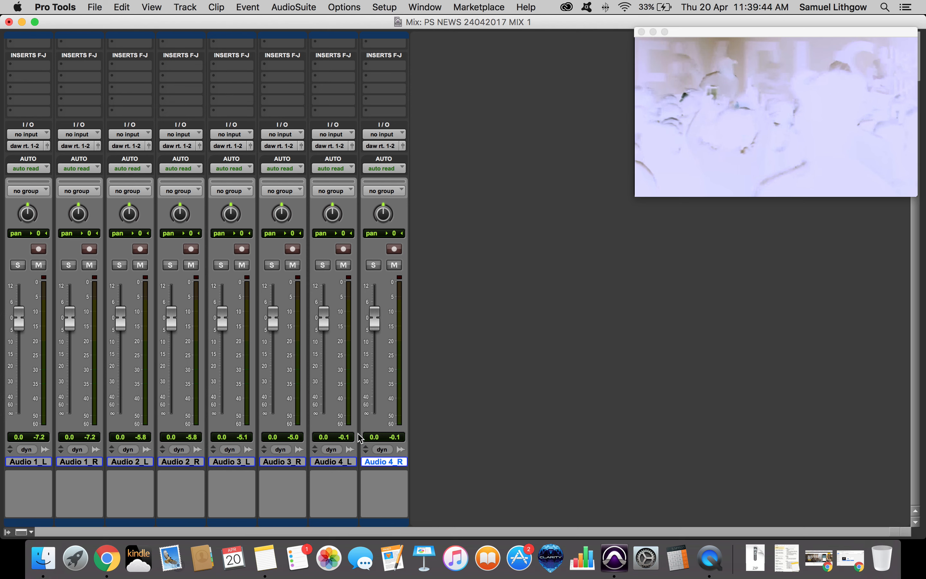
key("super+equal")
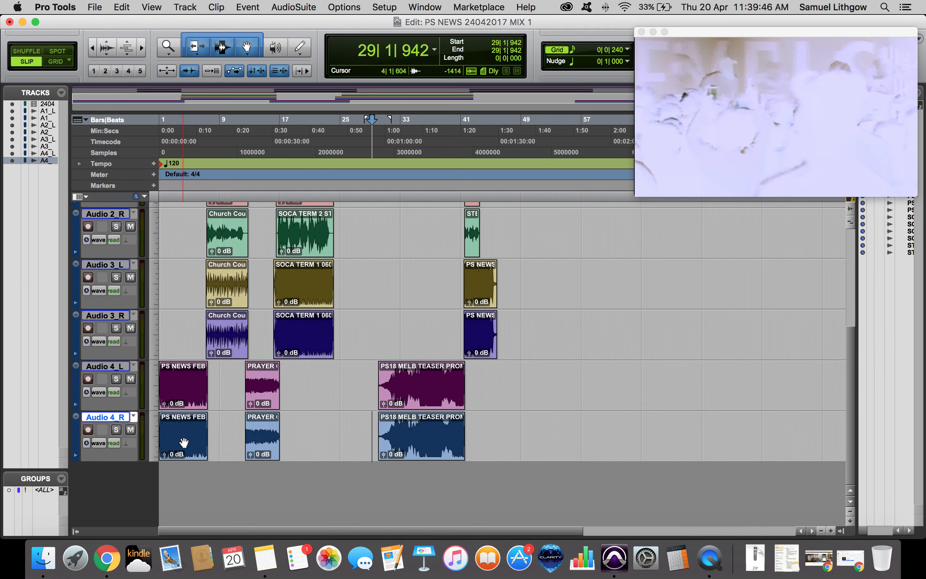
key("shift+super+n")
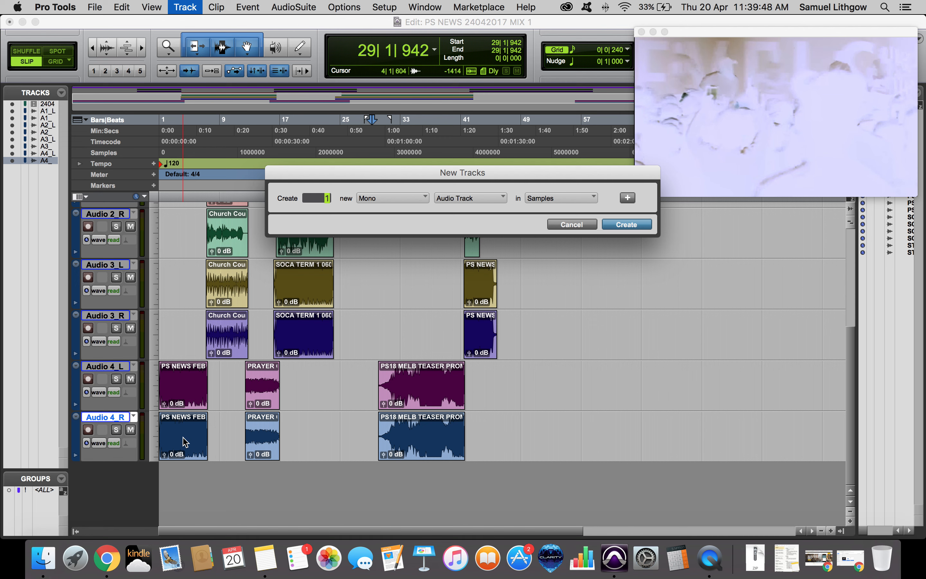
key("Escape")
left_click(185, 7)
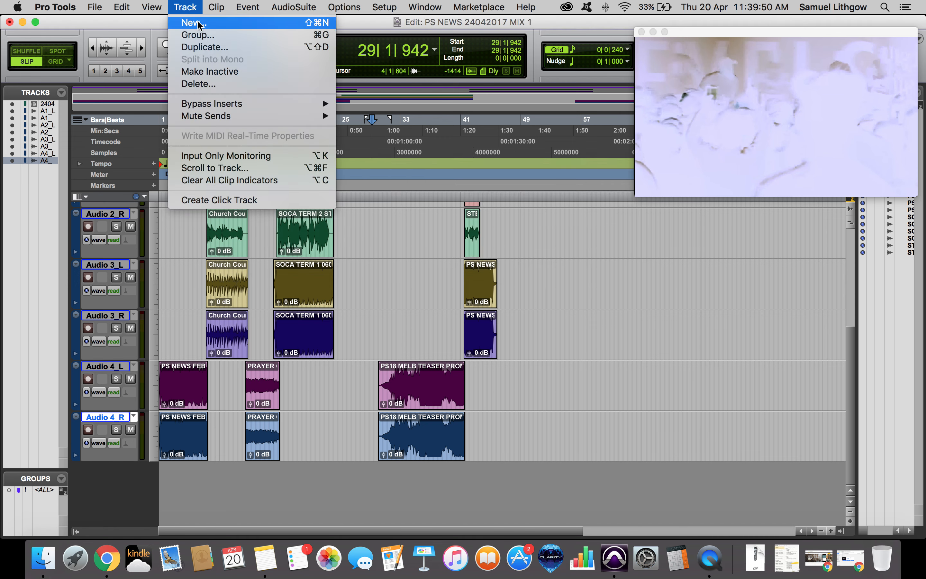
left_click(195, 23)
key("Escape")
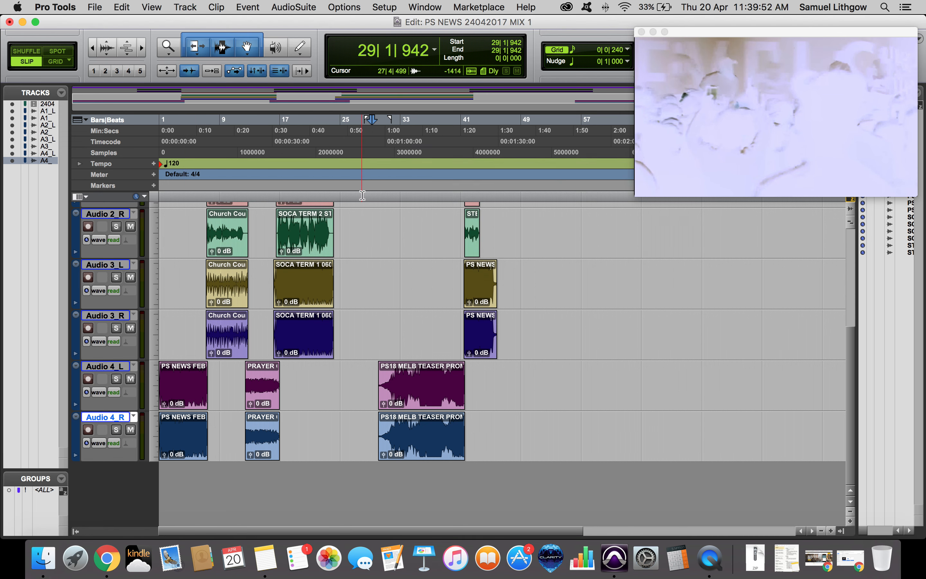
Create four new stereo audio tracks.
key("super+shift+n")
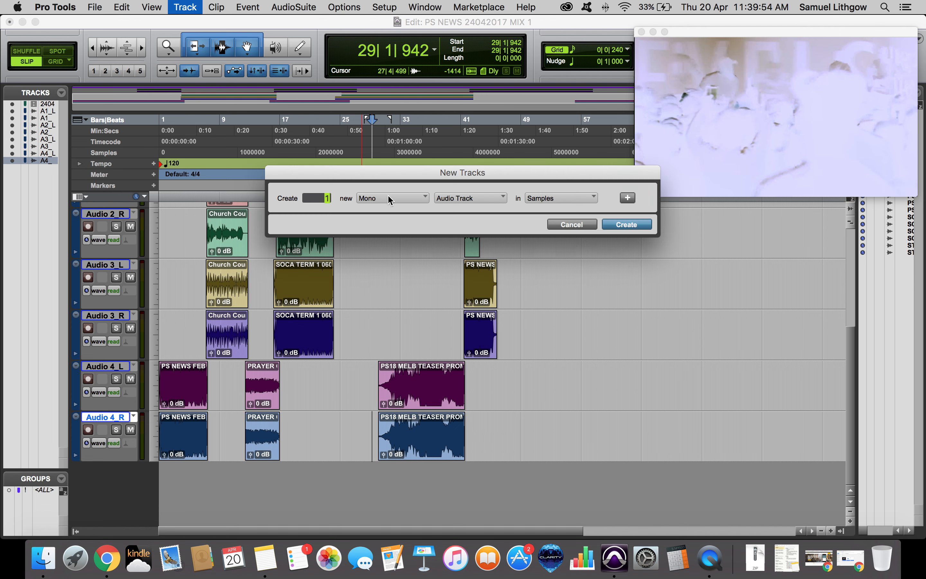
key("super+Down")
key("super+Right")
key("super+Up")
type("4")
key("Return")
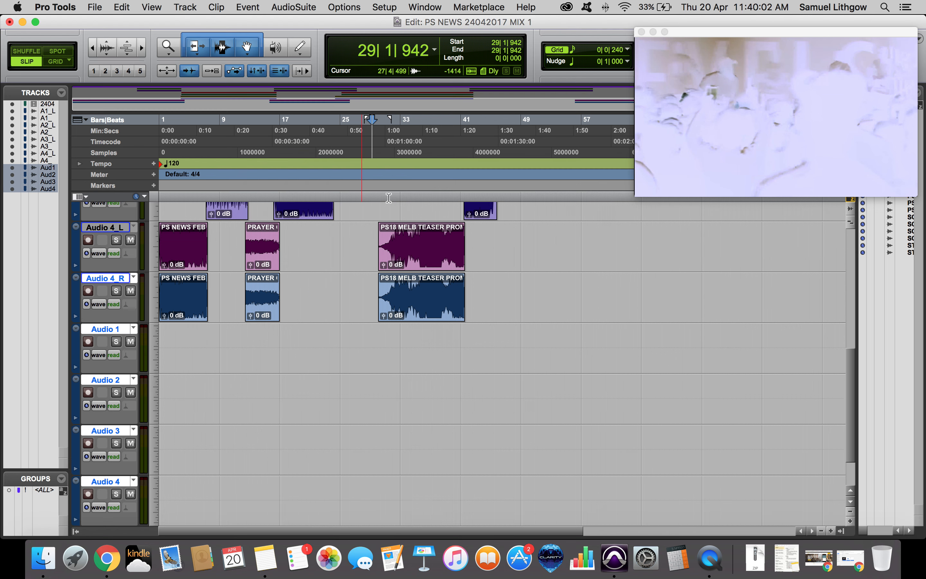
Move the clips from the split mono L/R track pairs onto the four new stereo tracks.
left_click_drag(591, 295, 89, 159)
left_click_drag(97, 238, 95, 269)
scroll(236, 298, "down", 10)
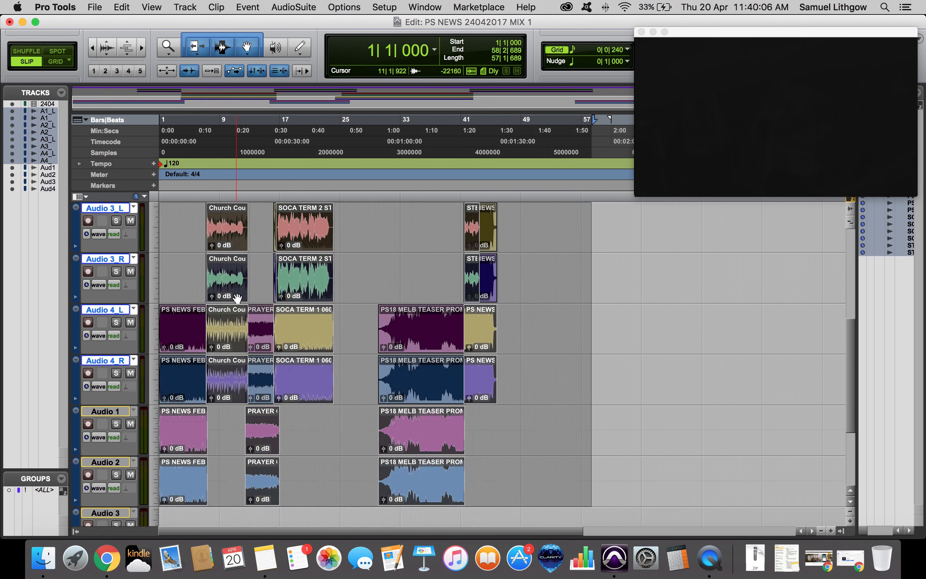
left_click_drag(257, 251, 256, 362)
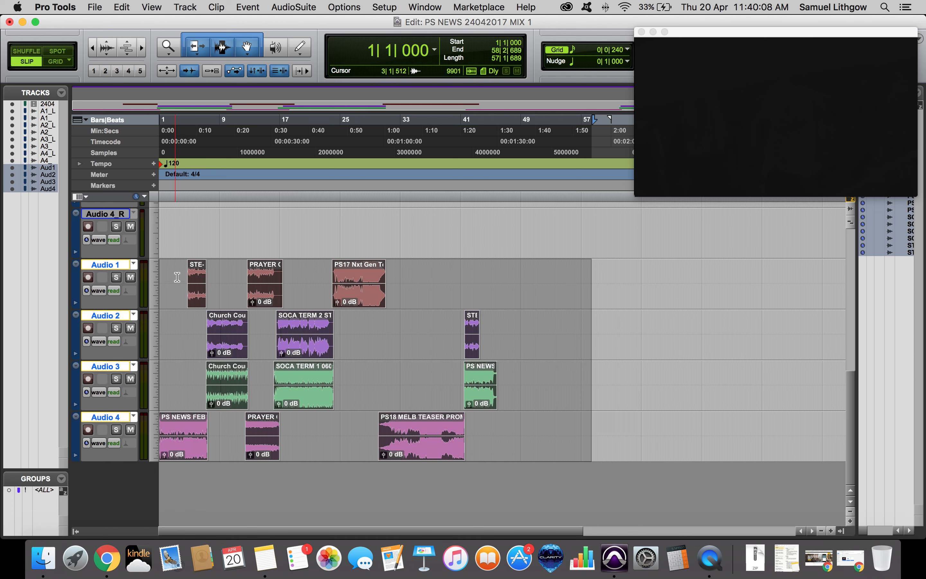
Select the original split mono L/R tracks and delete them from the session.
left_click(178, 242)
left_click(107, 217)
scroll(186, 231, "up", 10)
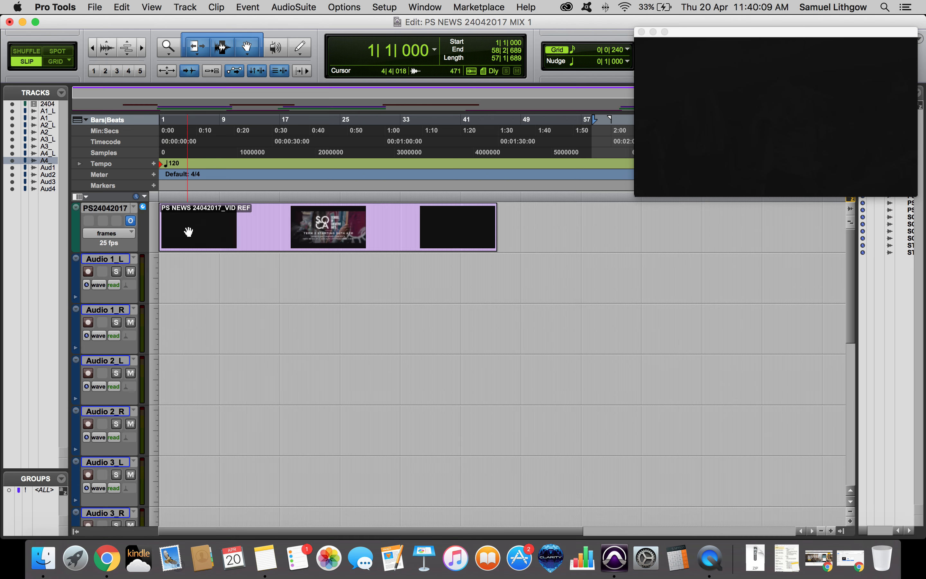
left_click(99, 259, "shift")
right_click(103, 258)
left_click(132, 350)
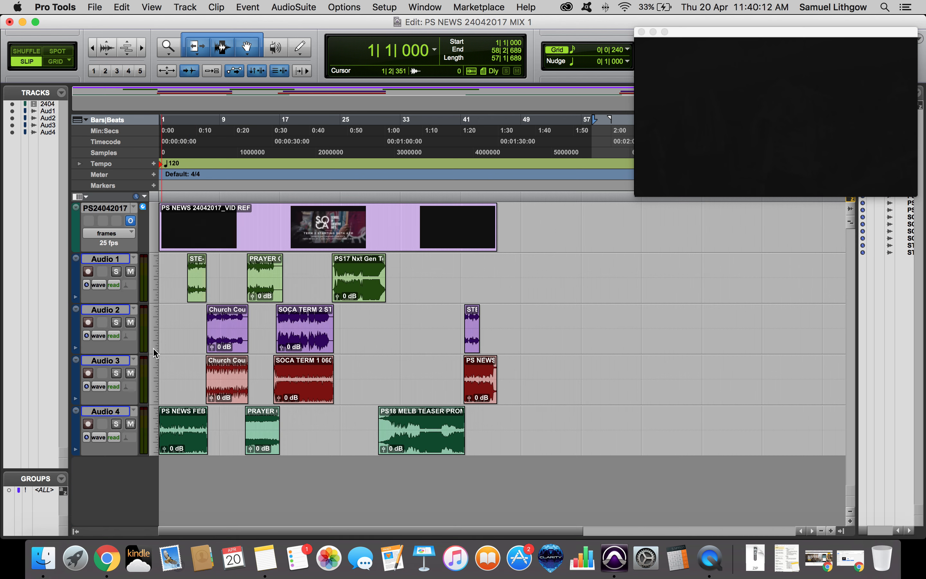
Add a new stereo Master Fader track to the session.
left_click(526, 326)
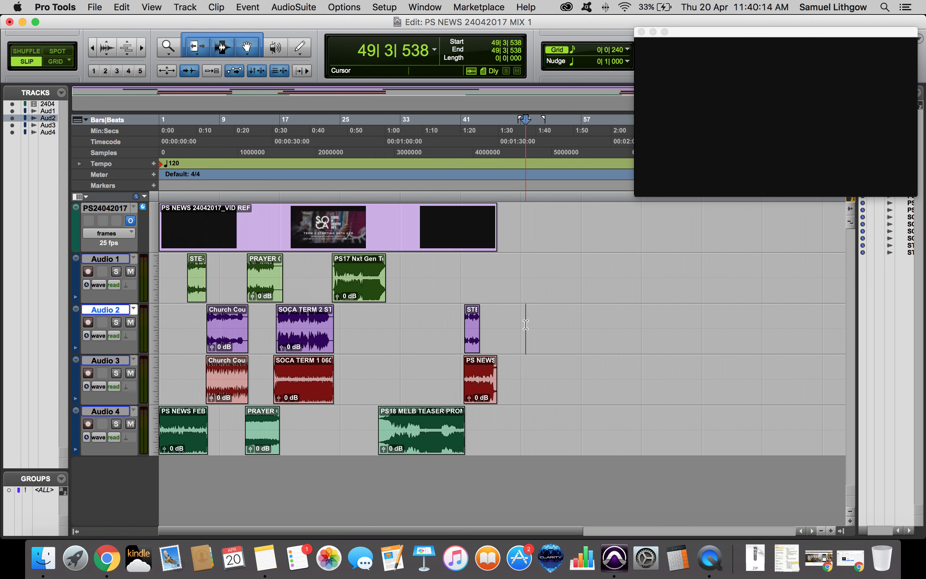
key("super+equal")
key("super+equal")
key("Return")
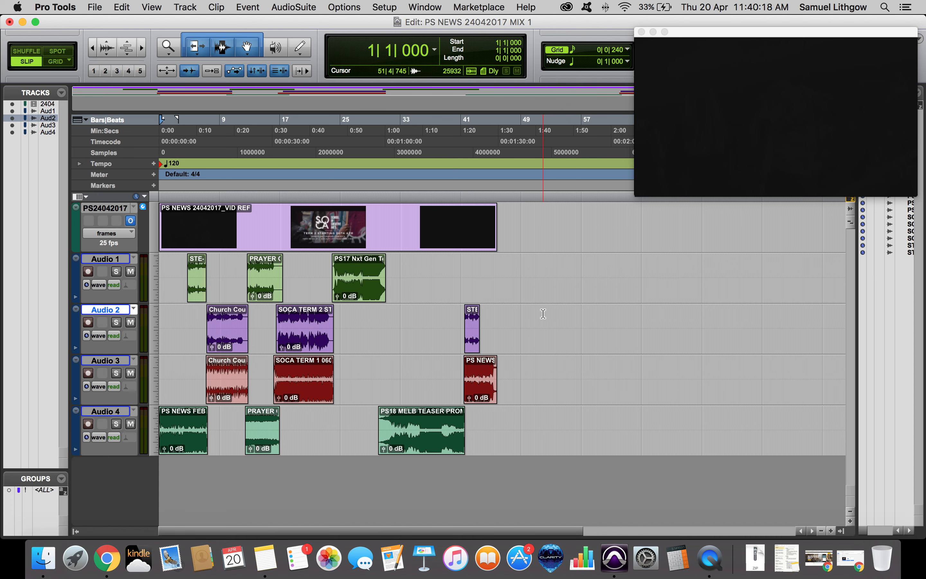
key("super+equal")
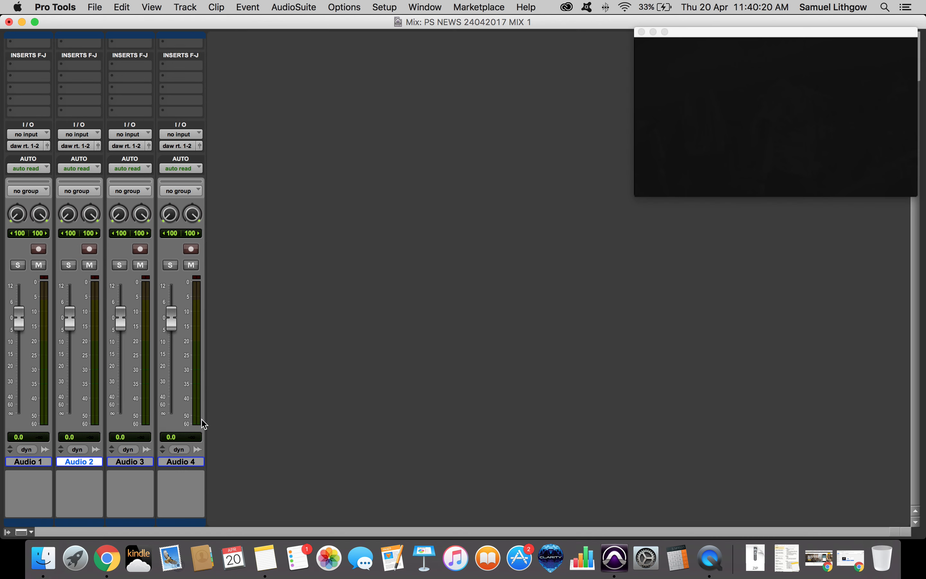
left_click(178, 462)
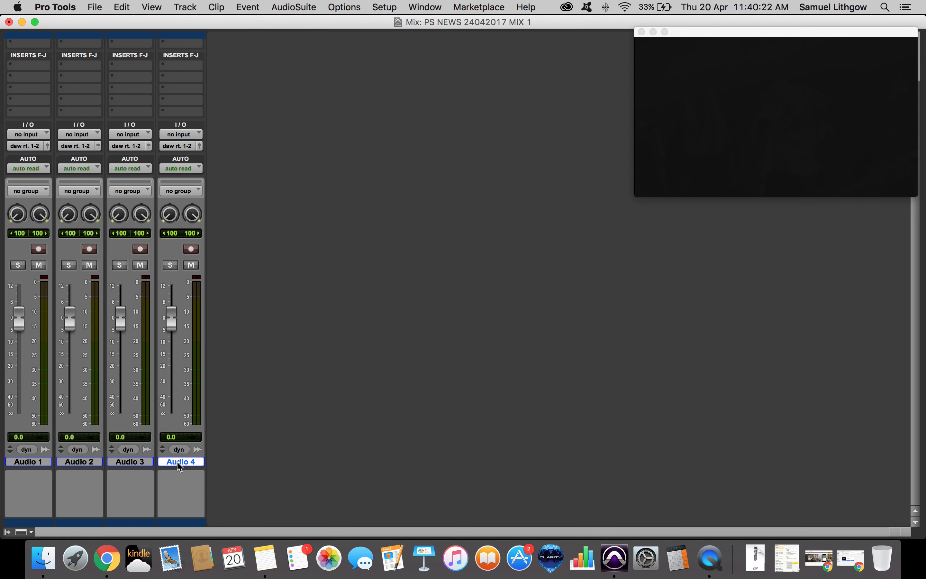
key("super+shift+n")
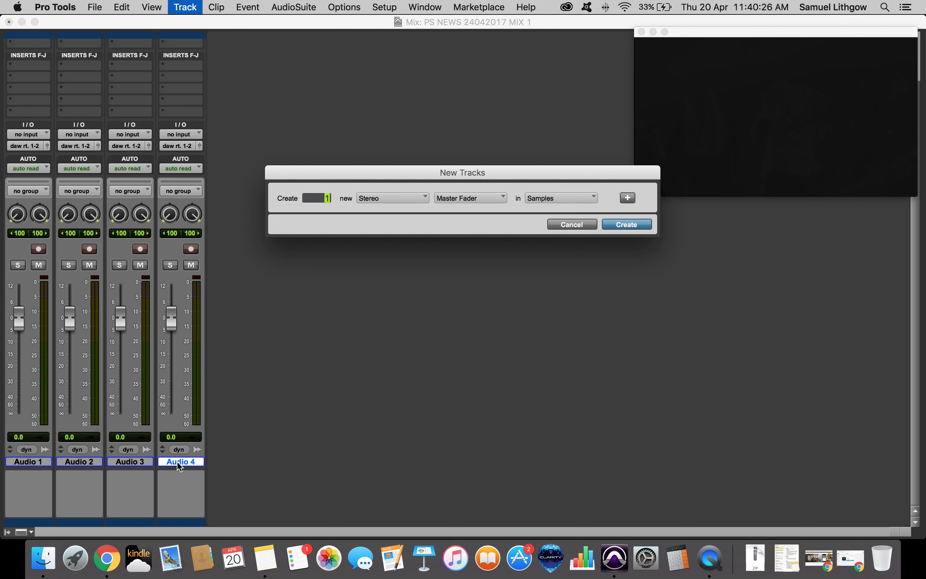
key("Return")
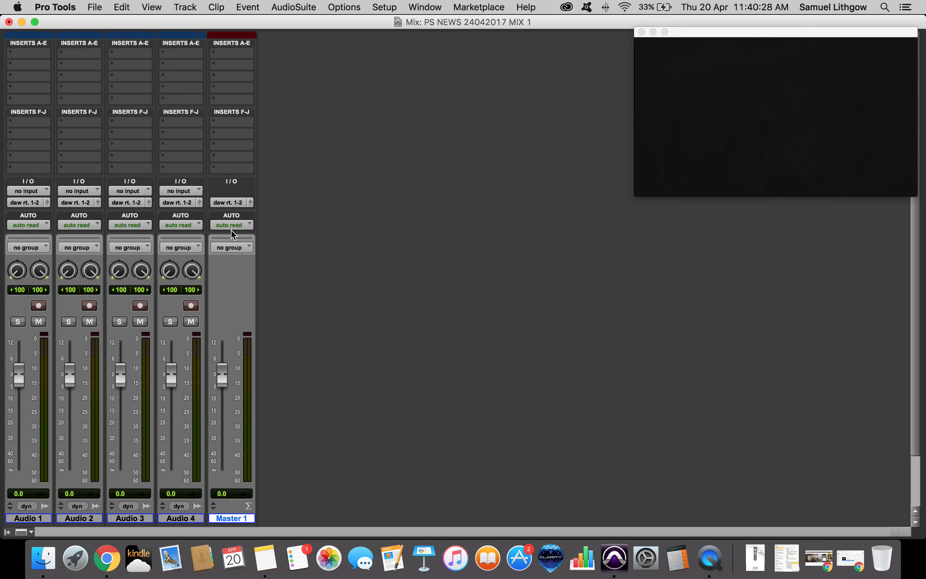
Solo the Audio 1 track and play it against the video to identify its content, then unsolo it.
key("super+equal")
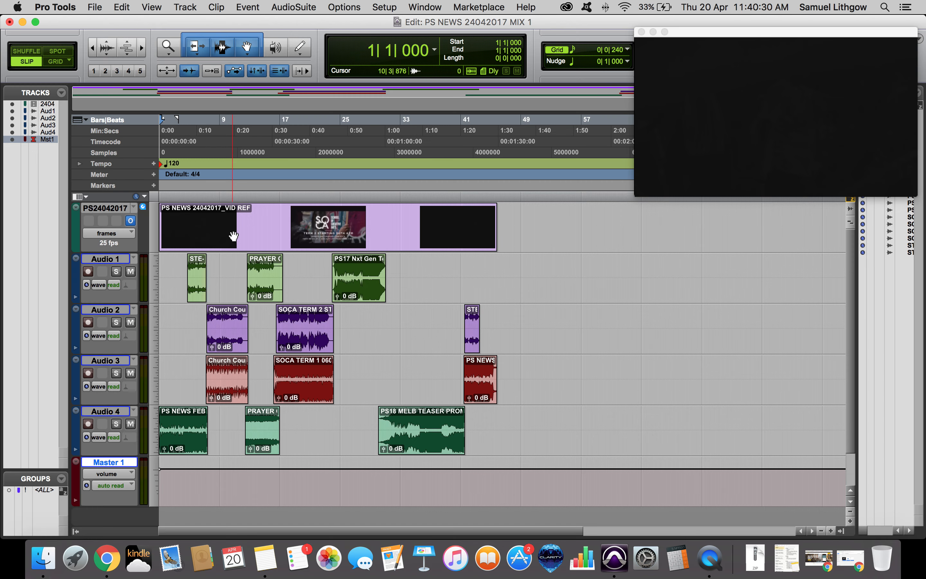
scroll(221, 306, "down", 1)
scroll(221, 306, "up", 1)
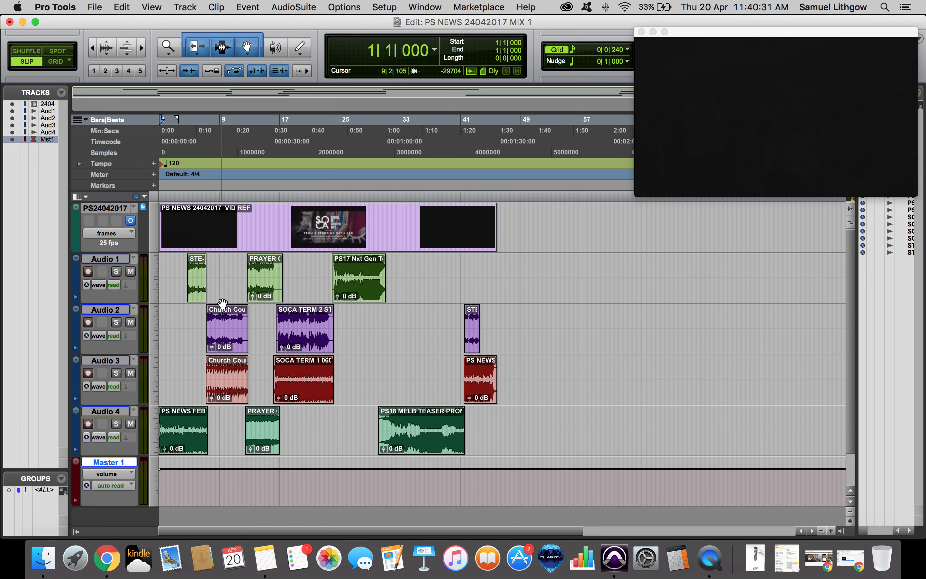
left_click(220, 274)
key("Return")
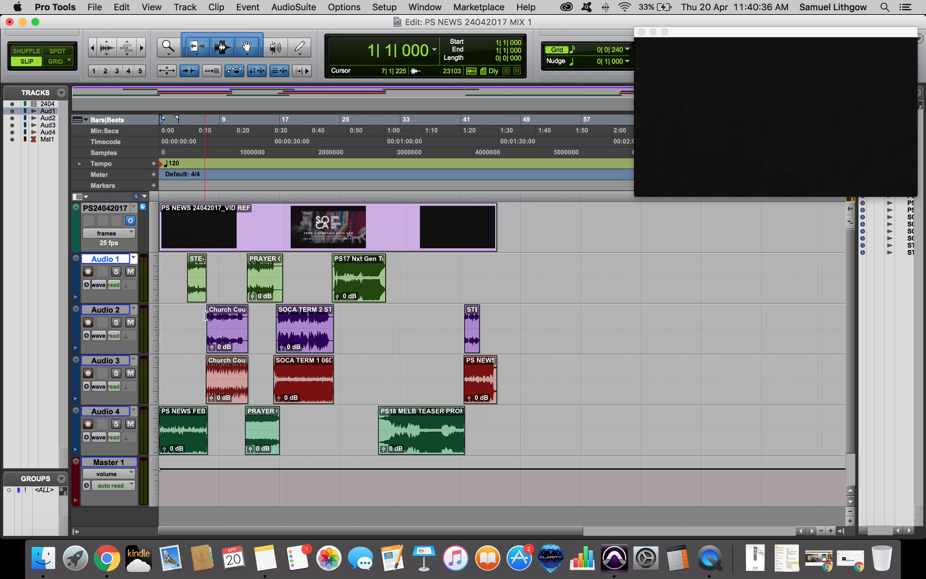
left_click(116, 271)
left_click(192, 292)
key("space")
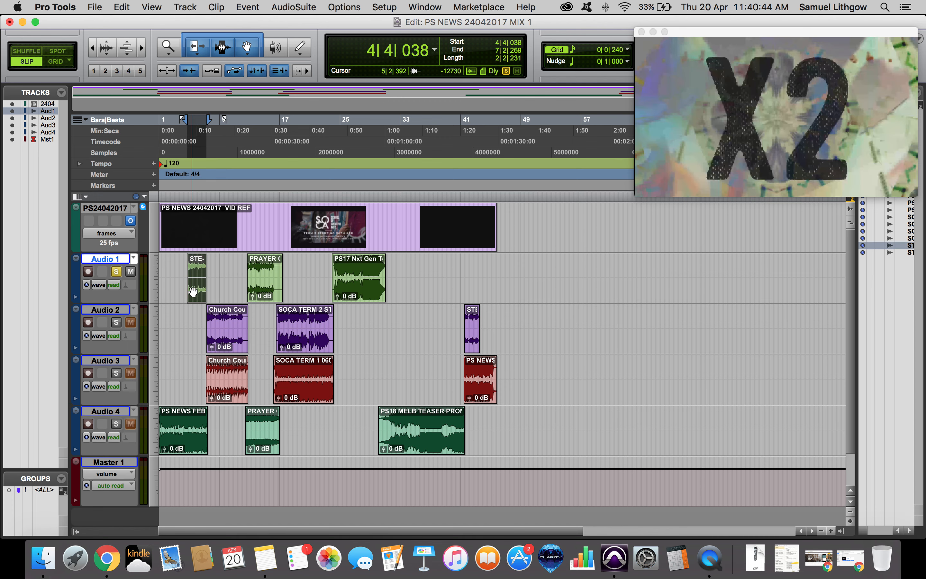
key("space")
left_click(116, 272)
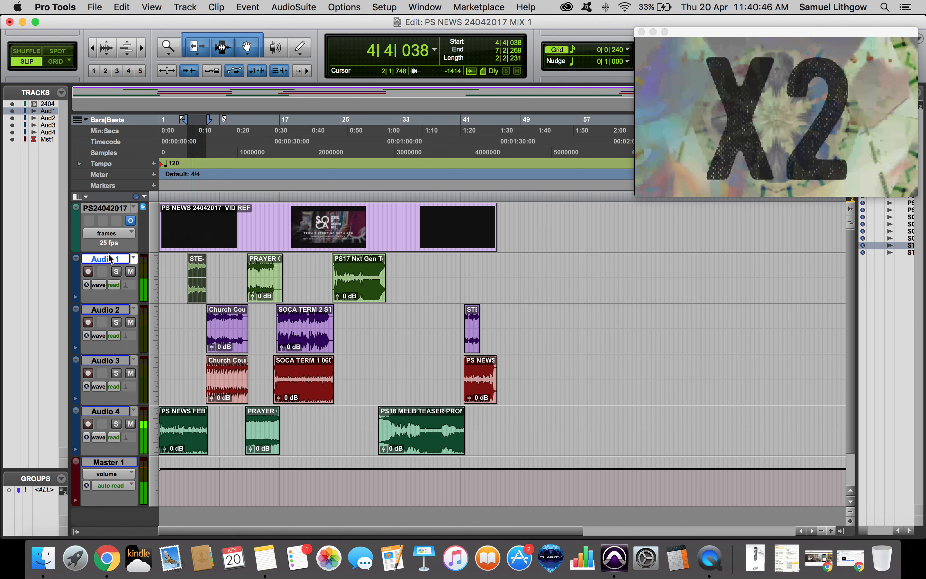
Rename the Audio 1 track to VO.
double_click(110, 259)
type("VO")
key("Return")
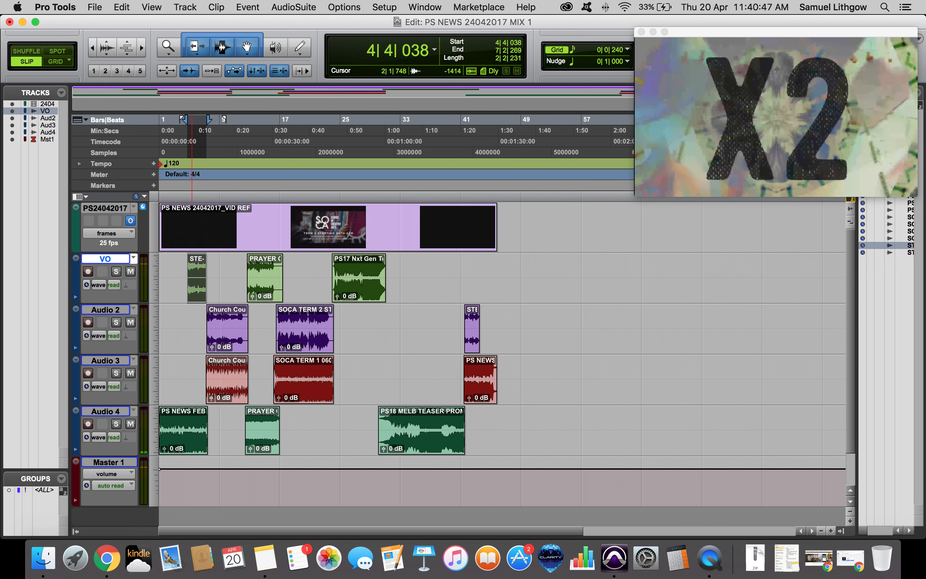
Solo the Audio 2 track and audition it with the video, then unsolo it.
left_click(217, 340)
left_click(116, 322)
key("space")
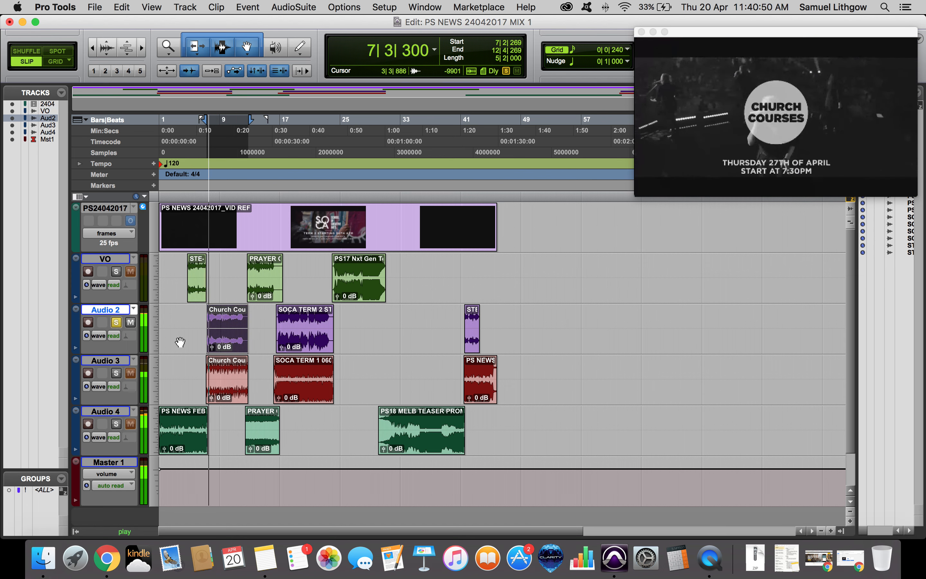
left_click(116, 322)
key("space")
Solo the Audio 3 track and audition it with the video, then unsolo it.
left_click(117, 373)
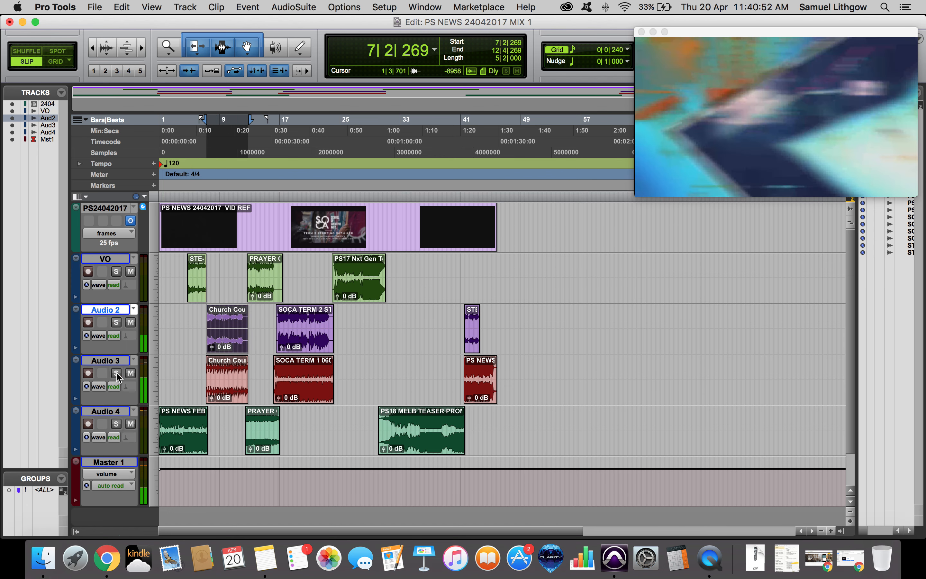
key("space")
left_click(117, 373)
key("space")
Solo the Audio 4 track and audition its clips at several points against the video, then unsolo it.
left_click(116, 424)
key("space")
key("space")
left_click(178, 441)
key("space")
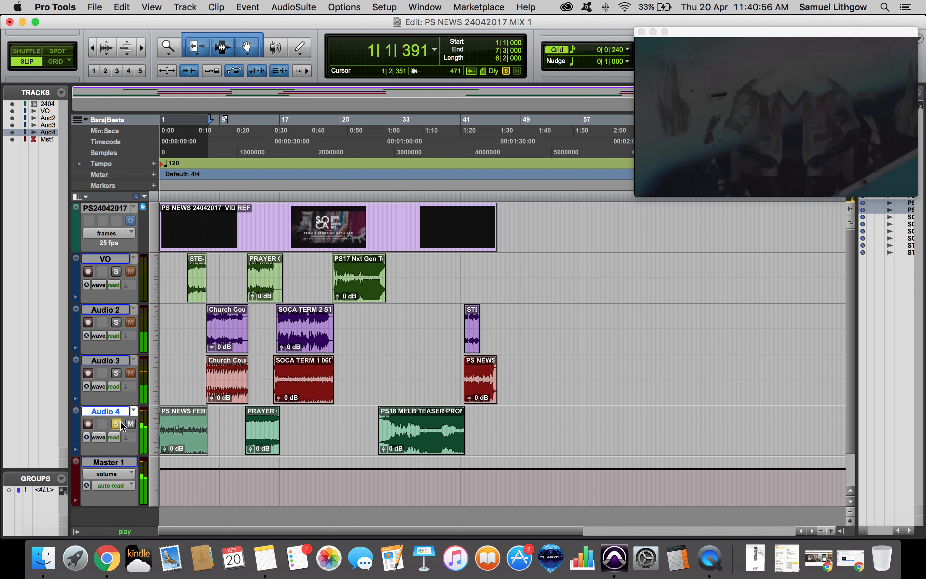
key("space")
left_click(260, 445)
key("space")
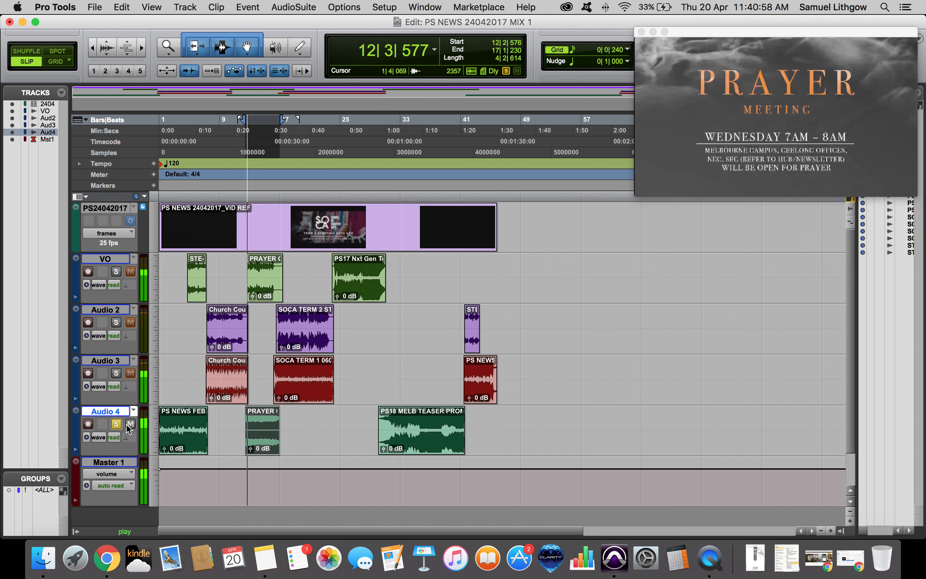
key("space")
left_click(117, 423)
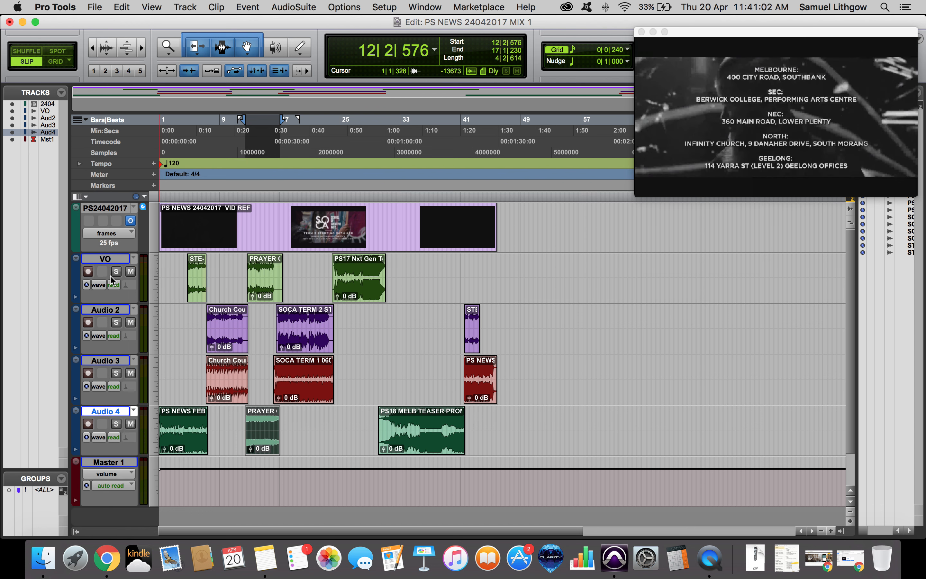
Rename the Audio 2, Audio 3 and Audio 4 tracks to VO 2, BED 1 and BED 2.
double_click(108, 310)
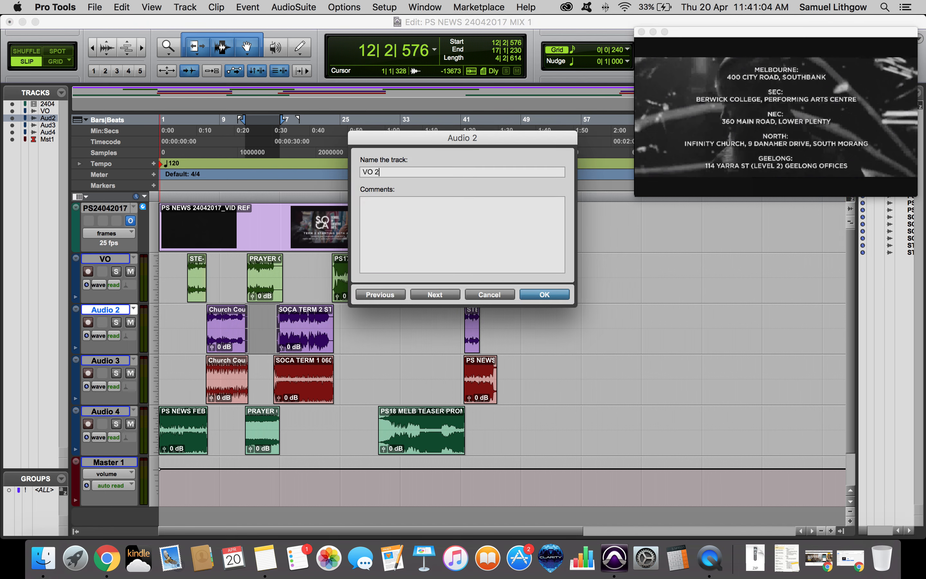
key("Return")
double_click(106, 360)
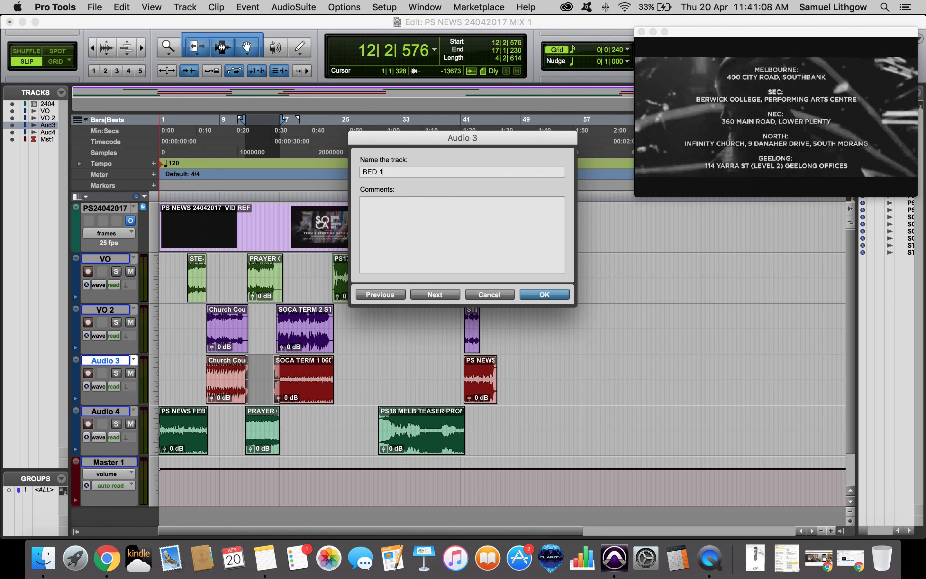
key("super+Right")
key("Return")
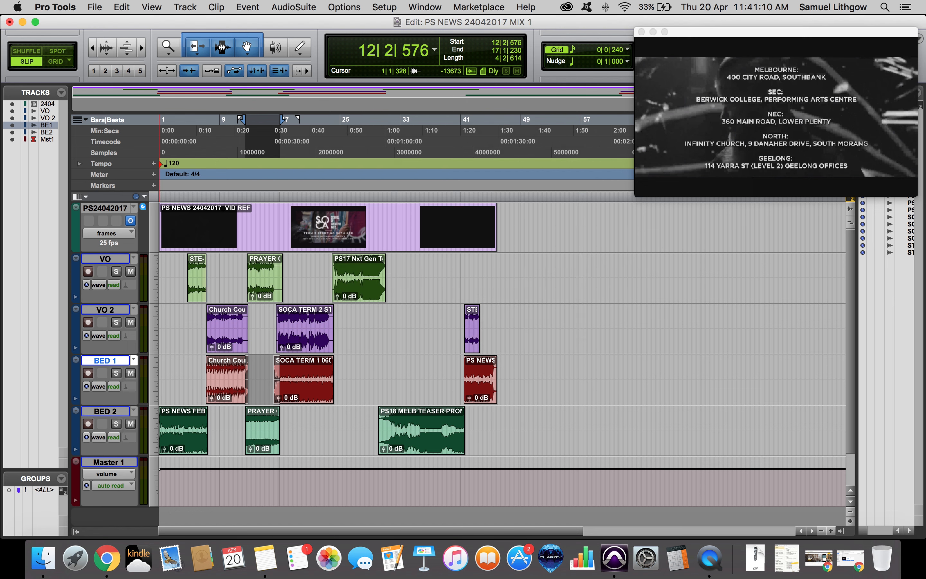
left_click(115, 411)
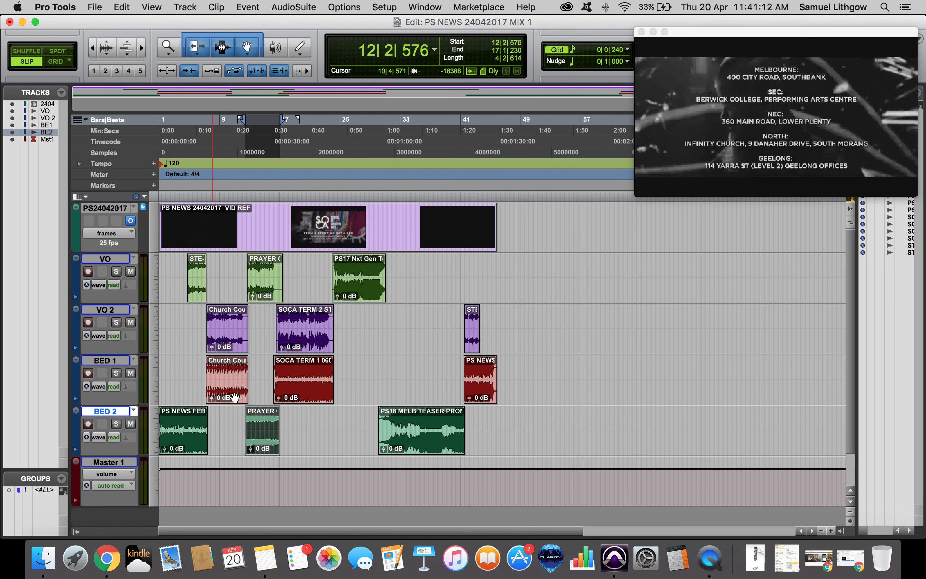
left_click(348, 419)
key("Return")
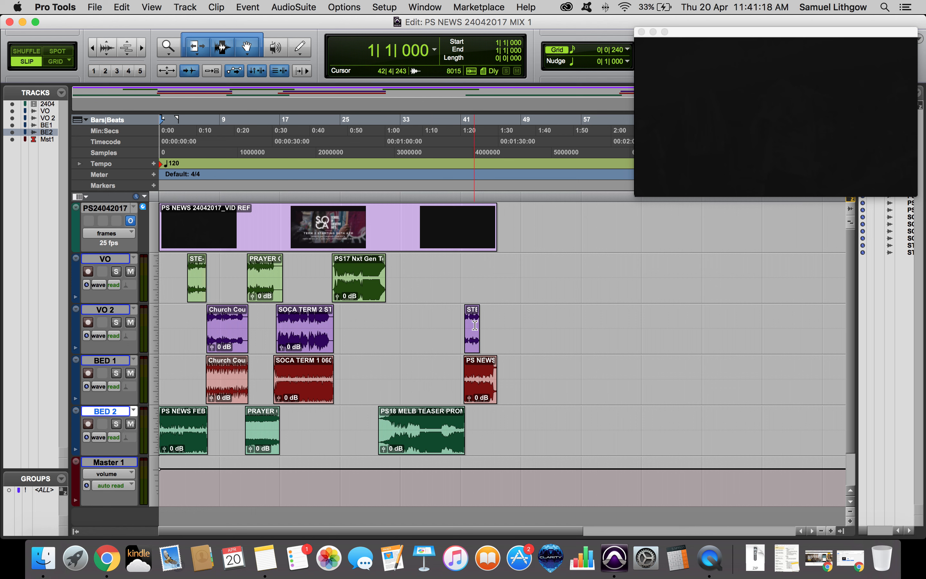
left_click(710, 557)
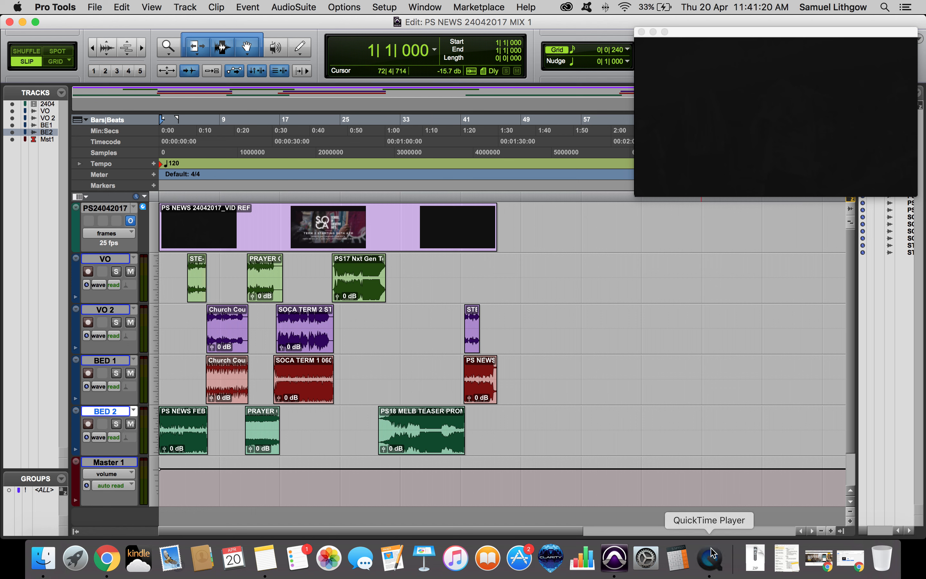
right_click(710, 554)
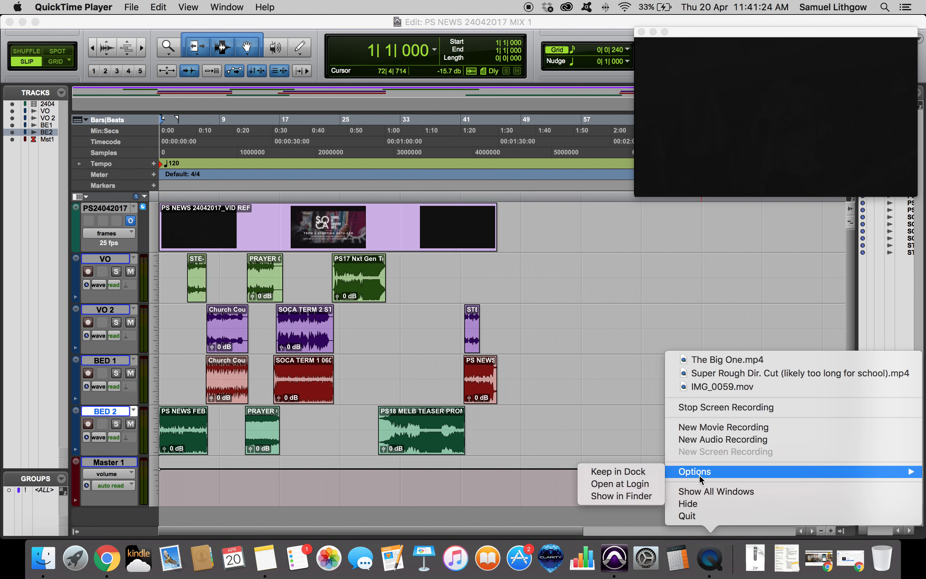
left_click(632, 440)
left_click(401, 418)
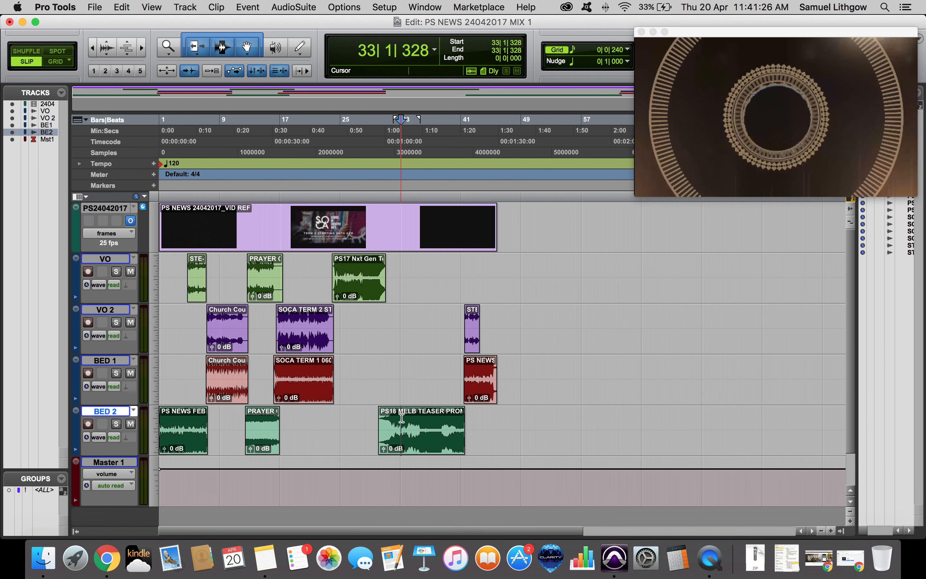
Return to the session start and review the Playback Engine settings without changing them.
key("Return")
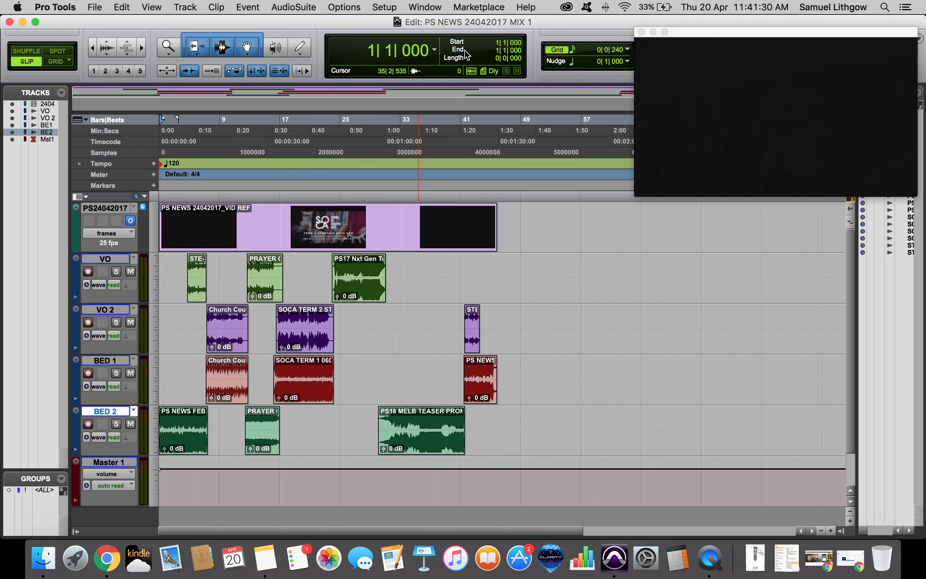
left_click(390, 8)
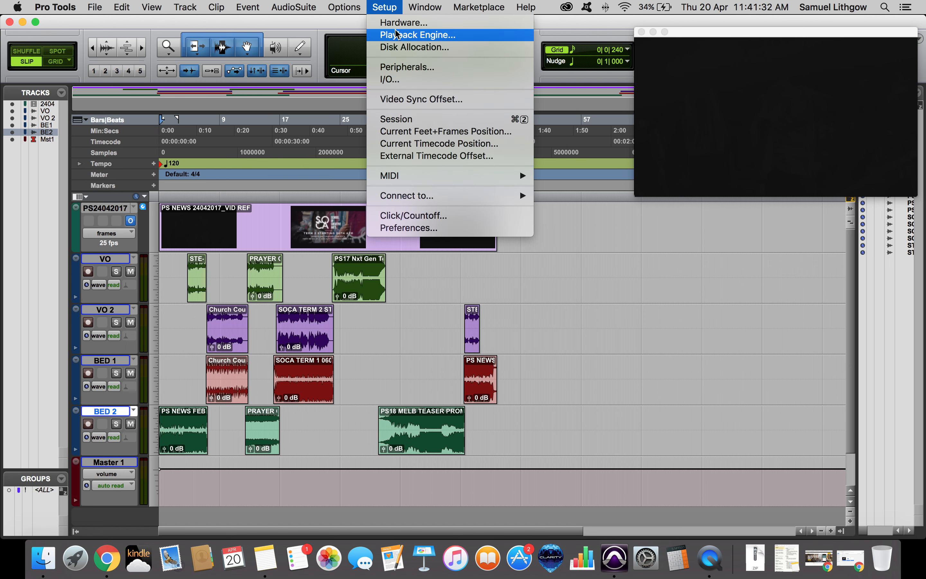
left_click(417, 34)
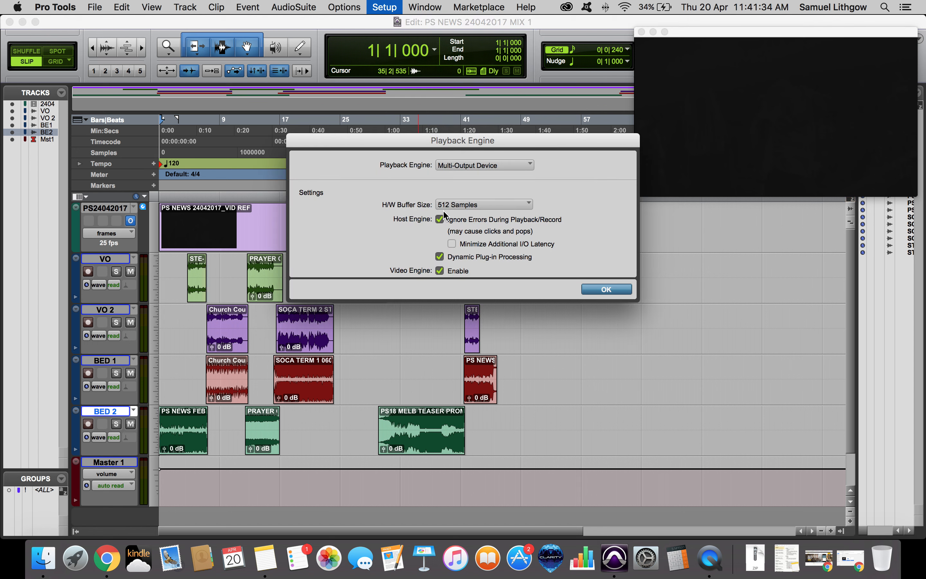
key("Return")
Solo the VO track and play from its first STE clip against the video.
left_click(197, 295)
key("shift+s")
key("space")
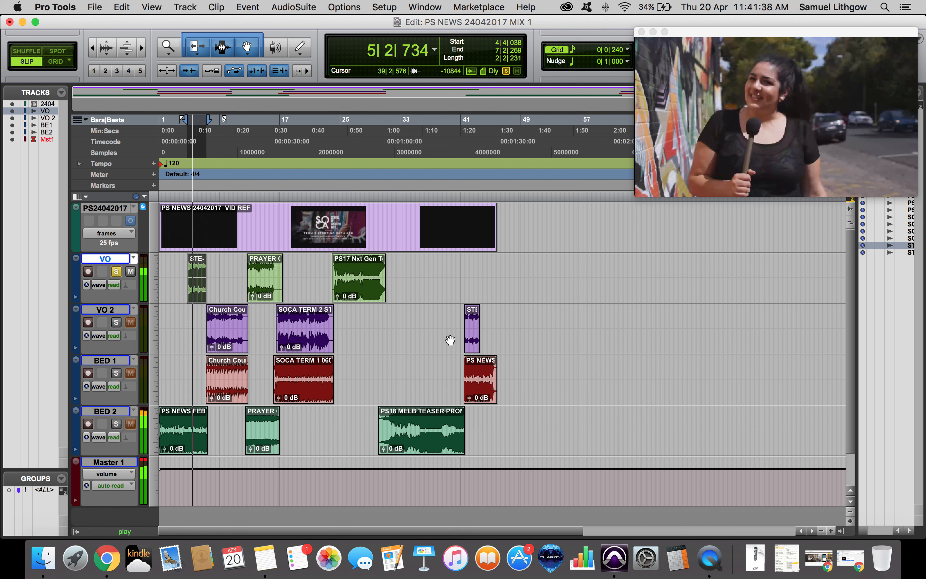
Move the last STE clip from VO 2 onto the VO track at the same position.
left_click(472, 335)
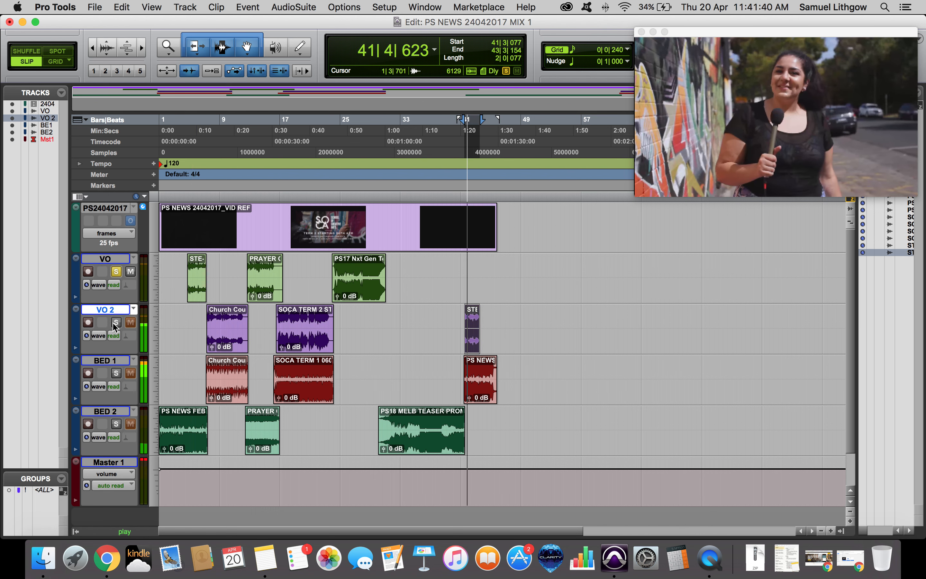
key("shift+s")
left_click_drag(472, 348, 471, 289)
key("space")
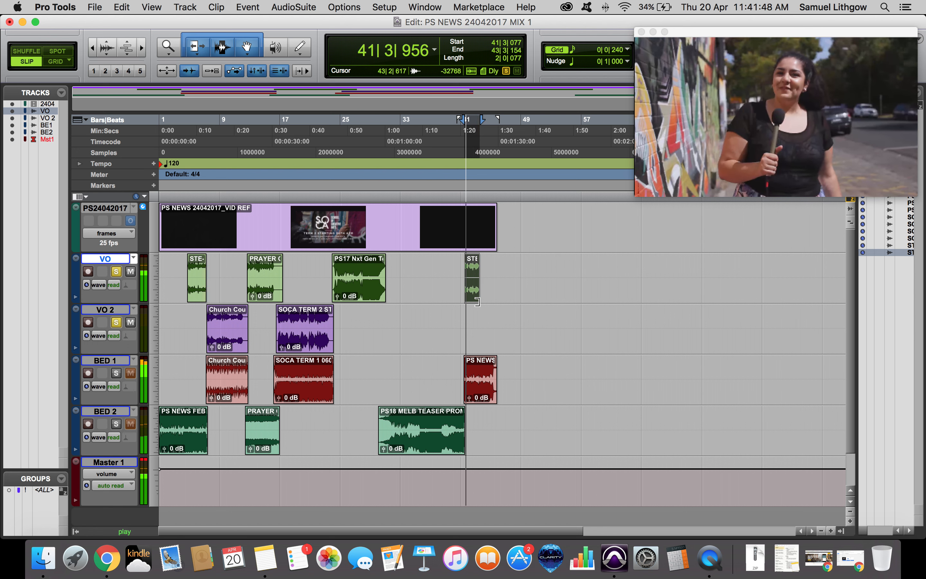
Solo VO 2 and audition its Church Courses and SOCA clips and the VO clips against the video.
key("space")
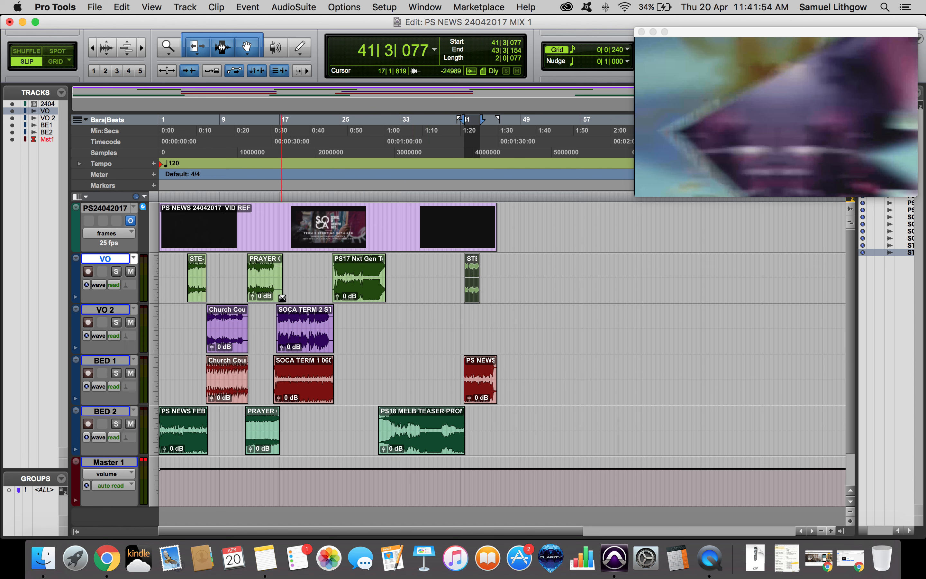
left_click(360, 301)
key("space")
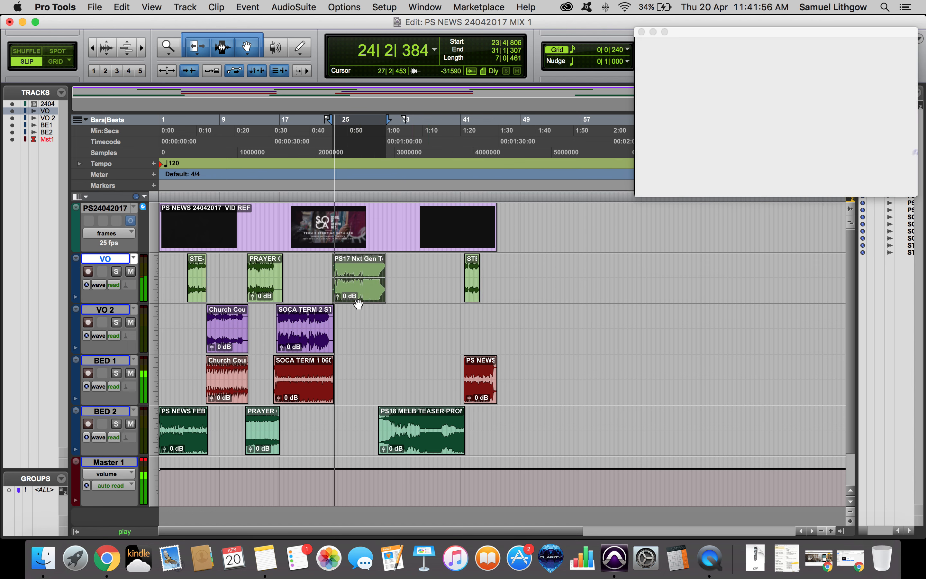
left_click(358, 302)
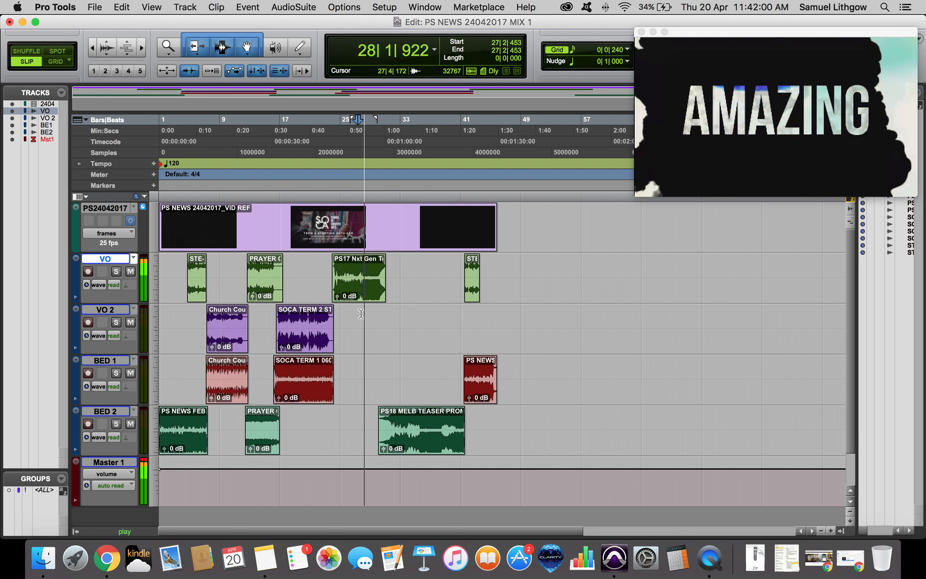
left_click(302, 335)
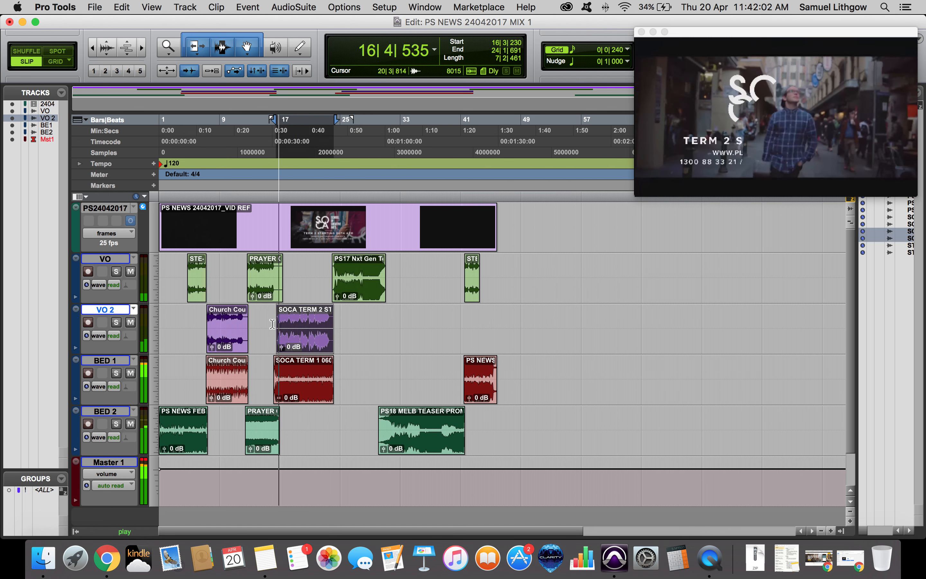
left_click(116, 322)
left_click(237, 337)
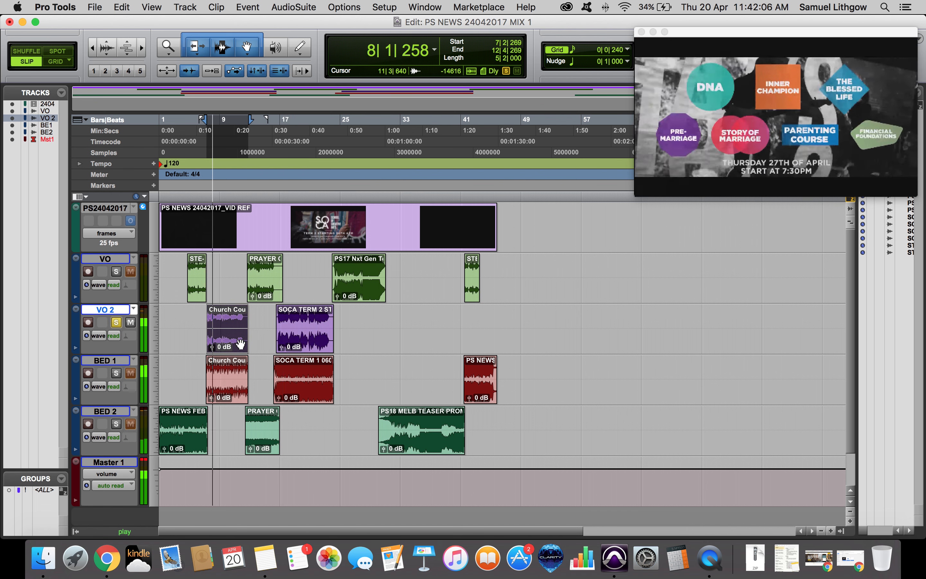
key("space")
left_click(302, 337)
left_click(223, 339)
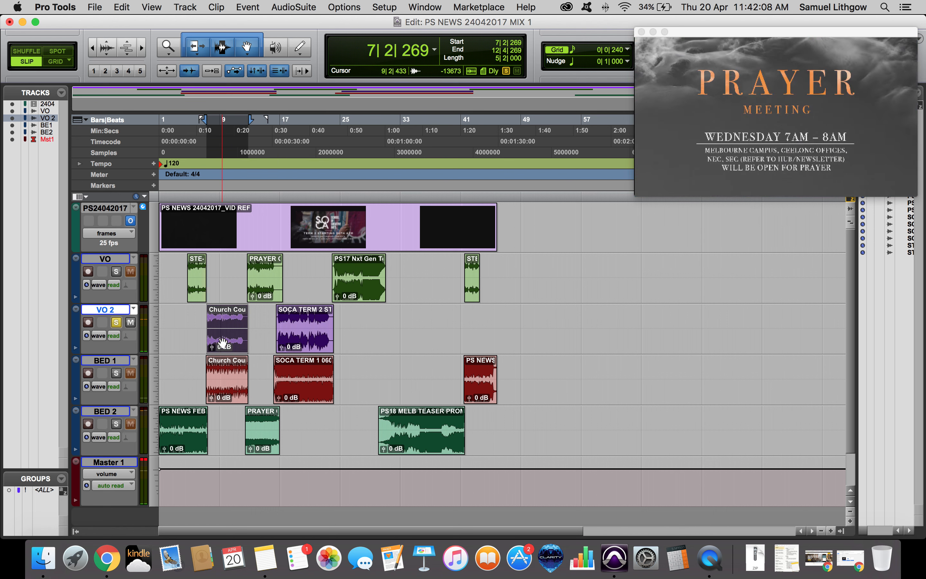
left_click(198, 300)
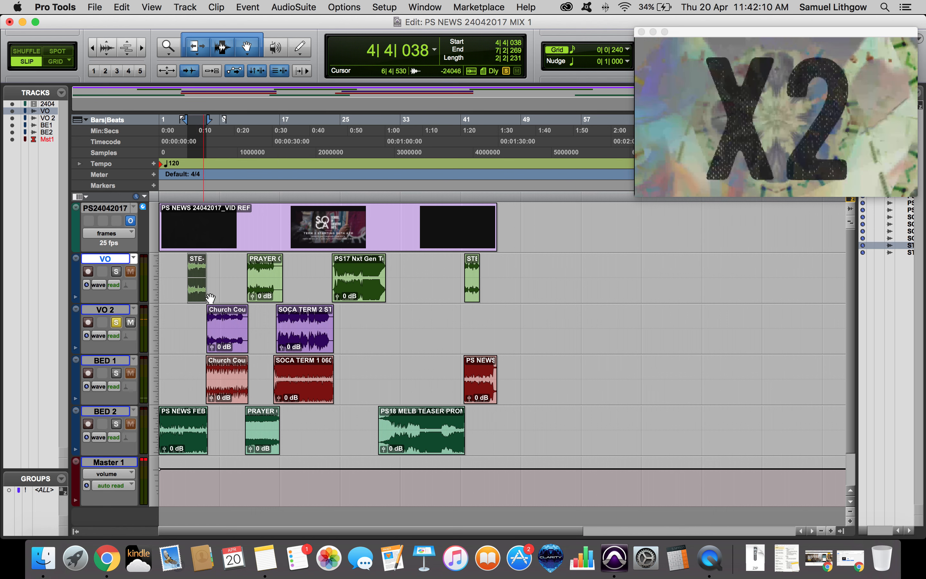
key("space")
left_click(116, 271)
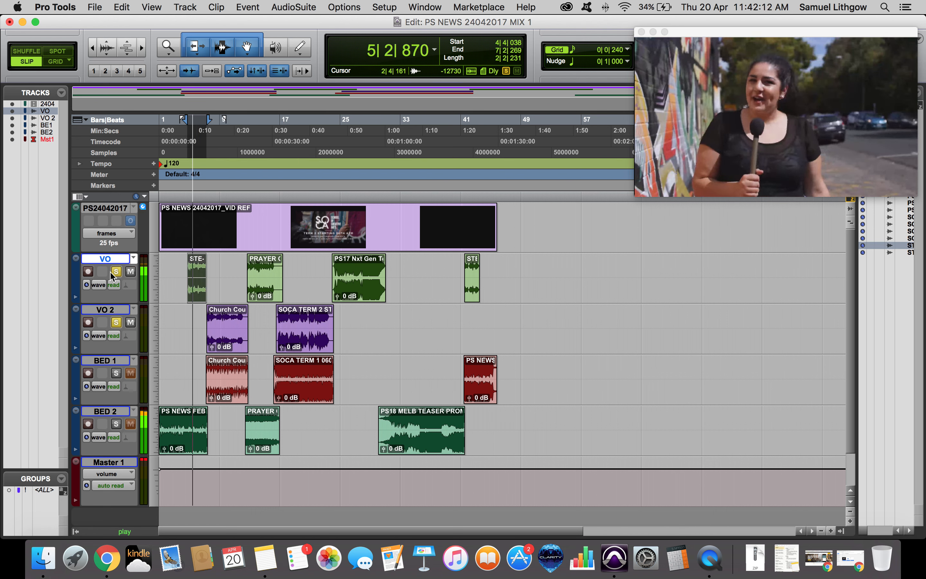
left_click(474, 297)
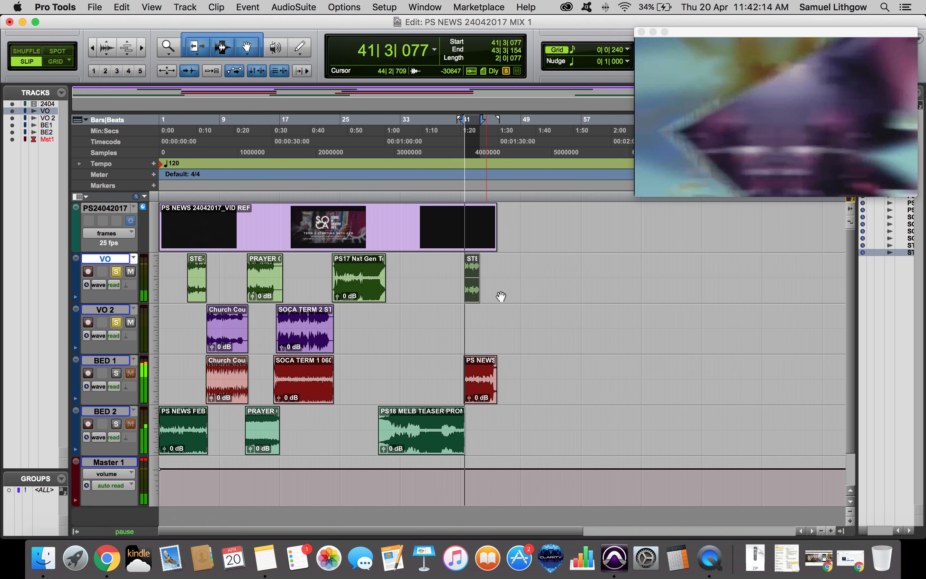
key("space")
key("space")
left_click(116, 325, "alt")
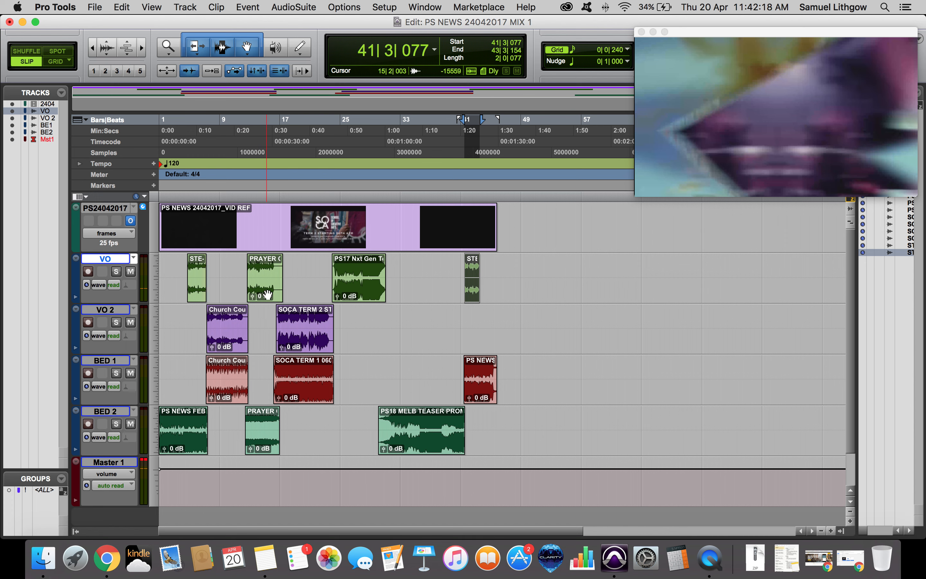
Zoom in and audition the PRAYER, STE and SOCA clips on VO and VO 2 at several points.
left_click(264, 312)
key("super+bracketright")
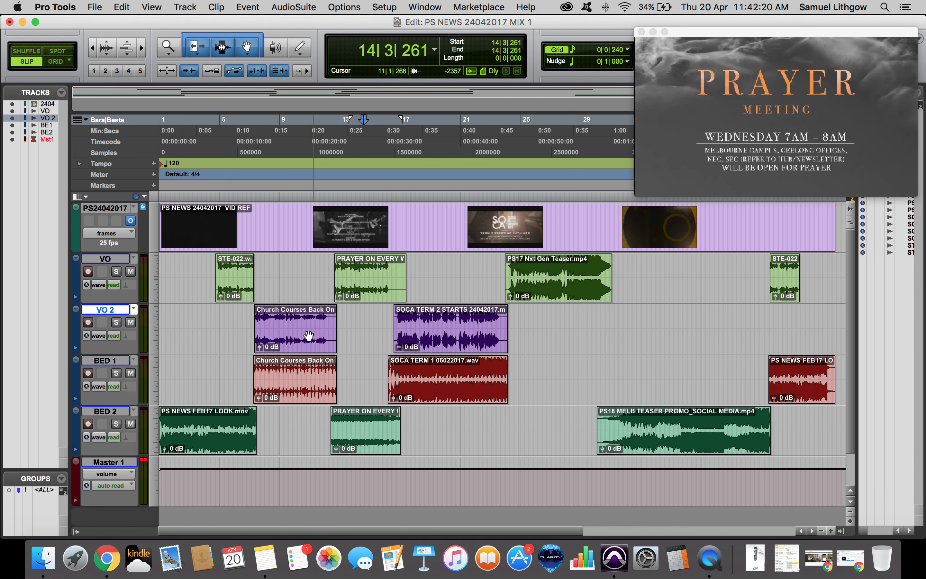
left_click(287, 338)
key("super+bracketleft")
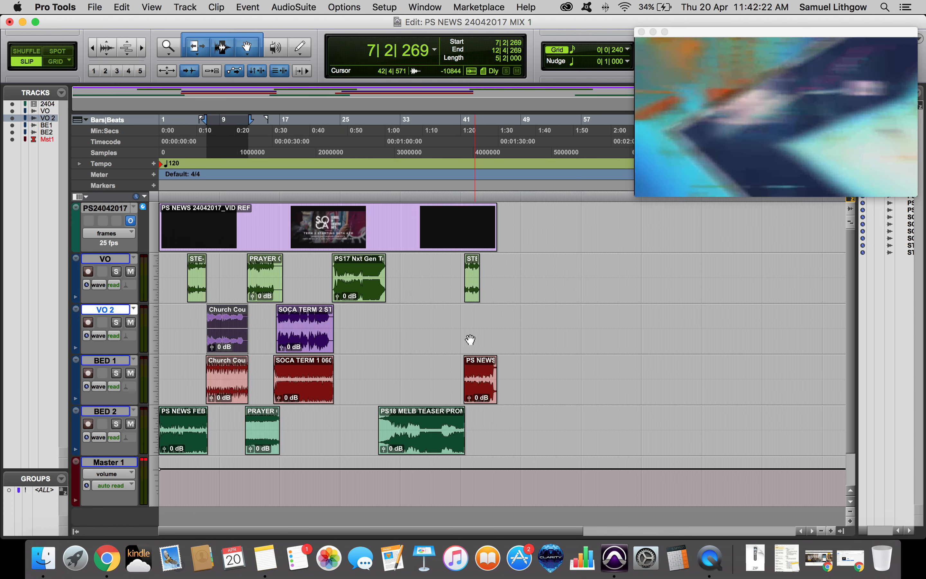
left_click(469, 289)
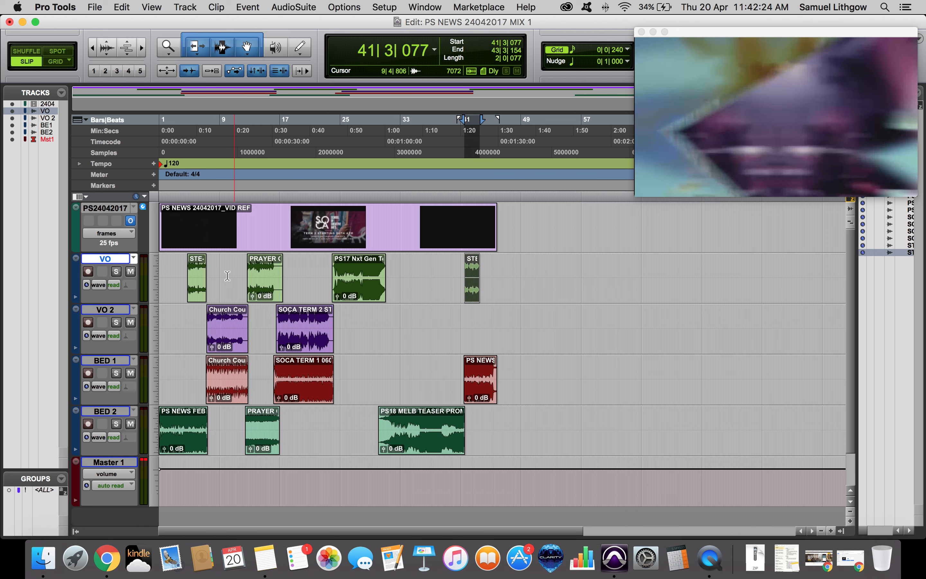
left_click(191, 288)
key("super+z")
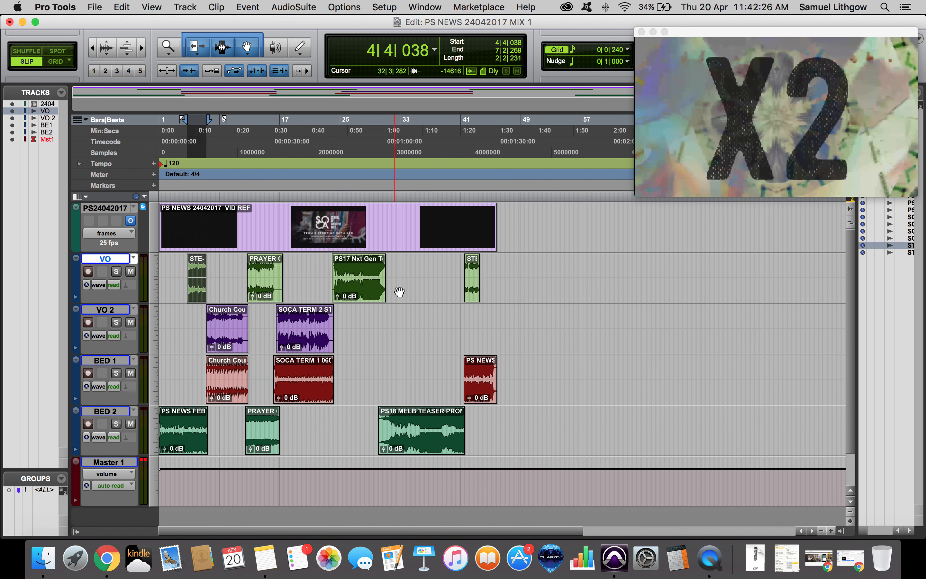
left_click(473, 296, "shift")
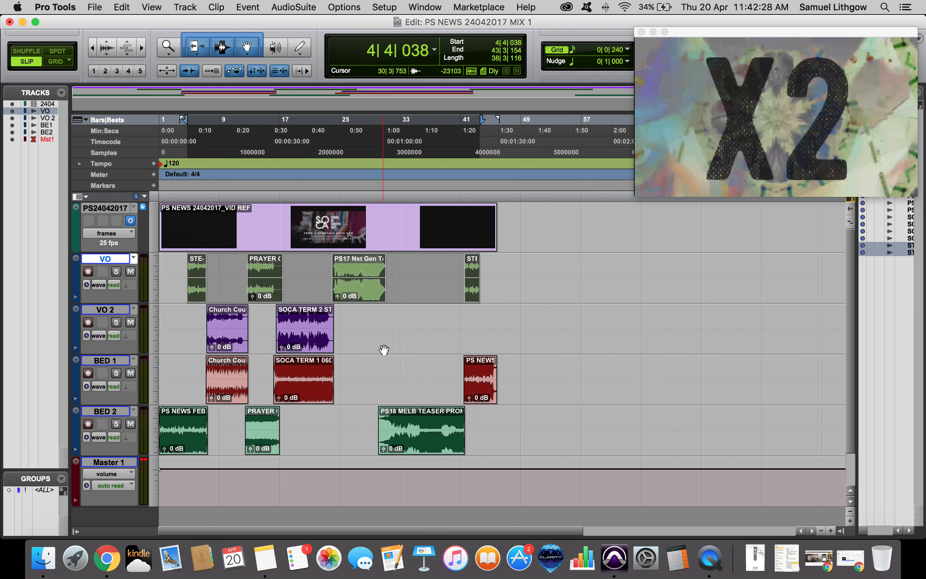
left_click(318, 336)
left_click(234, 336)
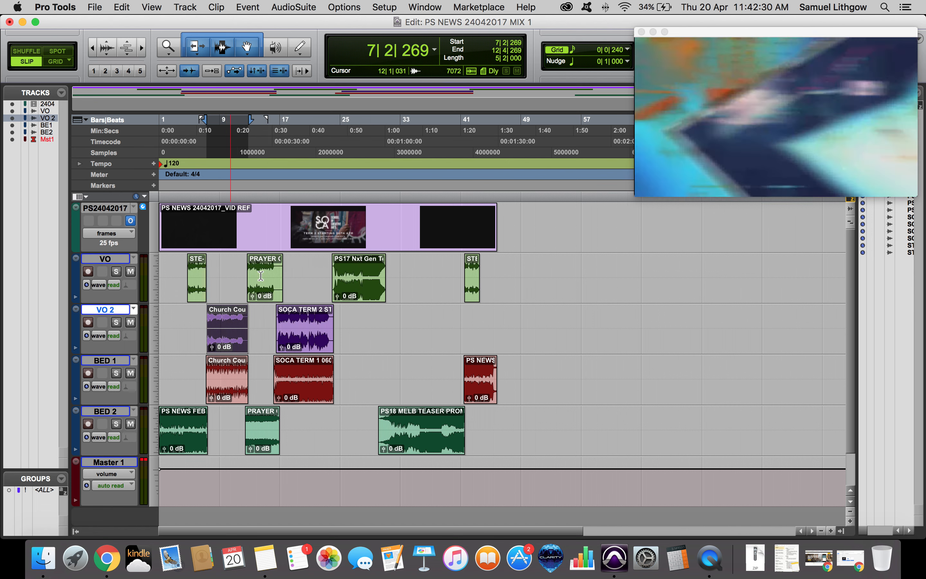
left_click(272, 288)
left_click(357, 293, "shift")
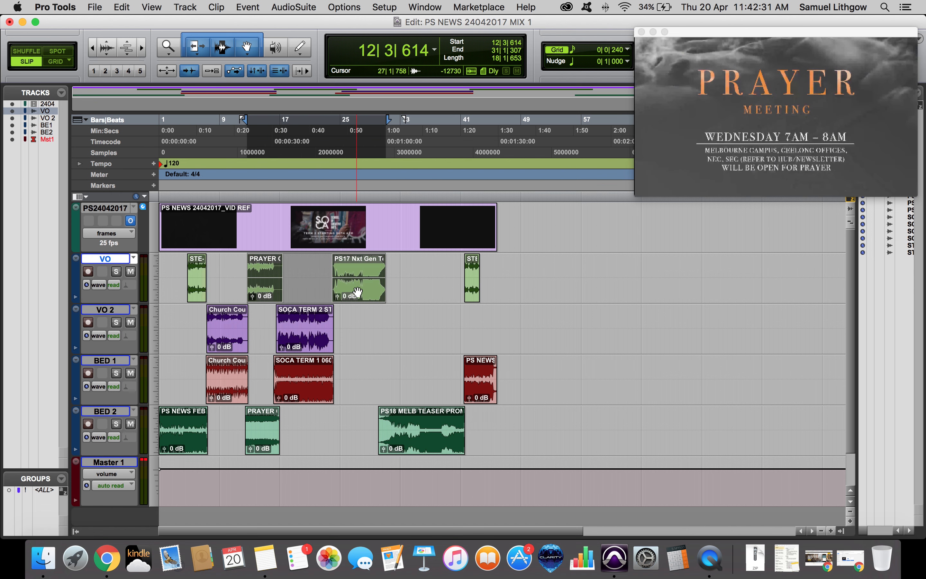
Solo VO and VO 2 and audition the PRAYER, Church Courses, SOCA and PS17 clips against the video.
left_click(116, 271)
key("space")
left_click(264, 266)
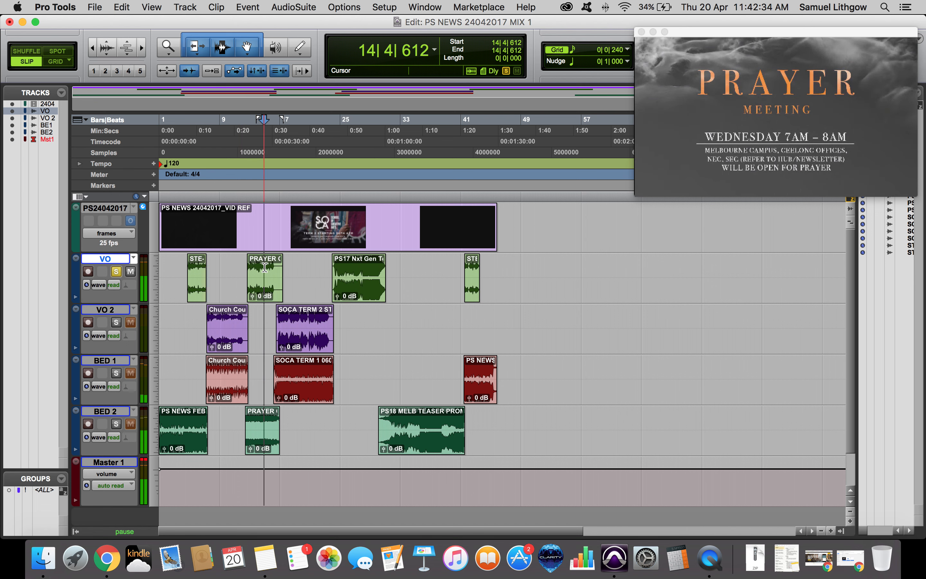
key("space")
key("space")
left_click(231, 313)
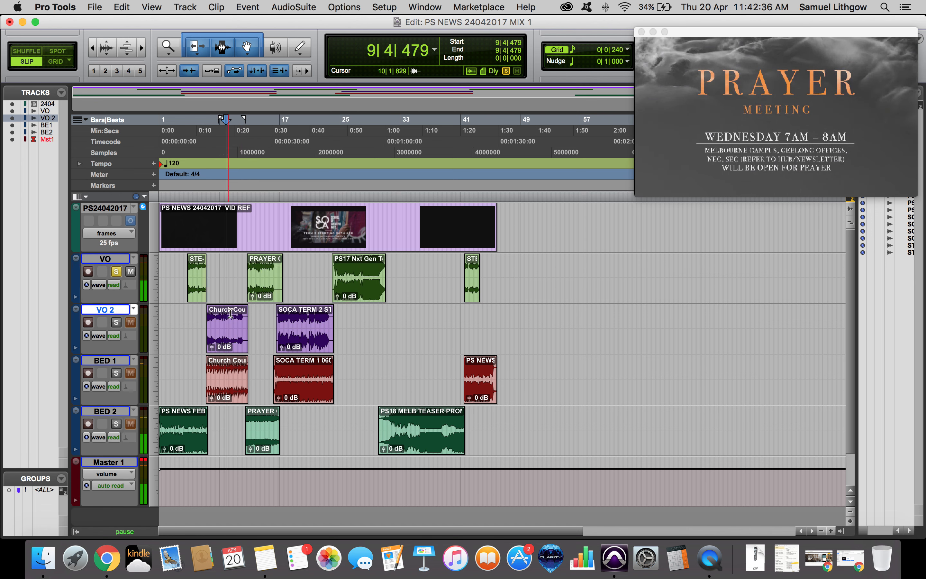
key("space")
left_click(117, 322)
left_click(295, 318)
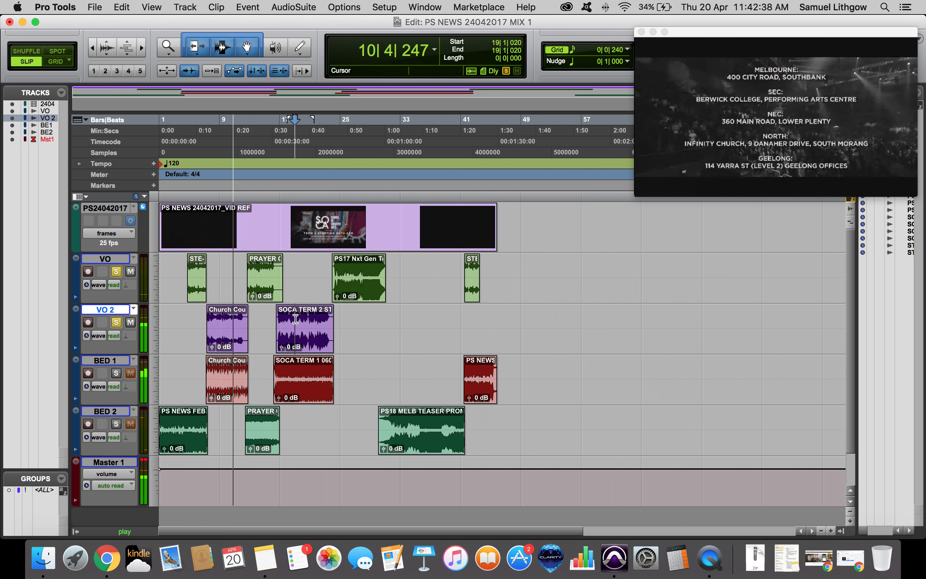
left_click(353, 269)
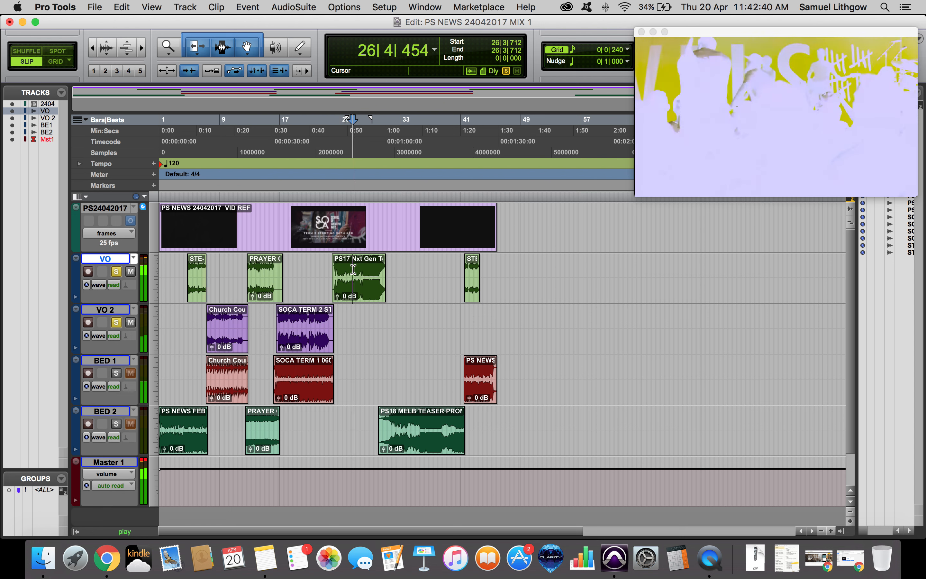
left_click(357, 296)
mouse_move(358, 295)
left_mouse_down()
mouse_move(358, 376)
mouse_move(359, 300)
left_mouse_up()
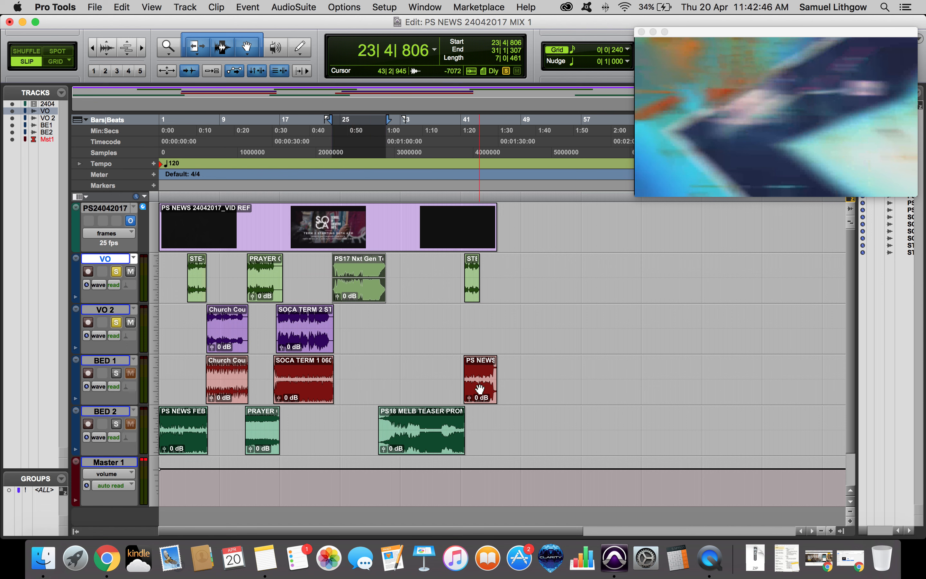
Create one new stereo audio track below BED 1.
left_click(106, 362)
key("super+shift+n")
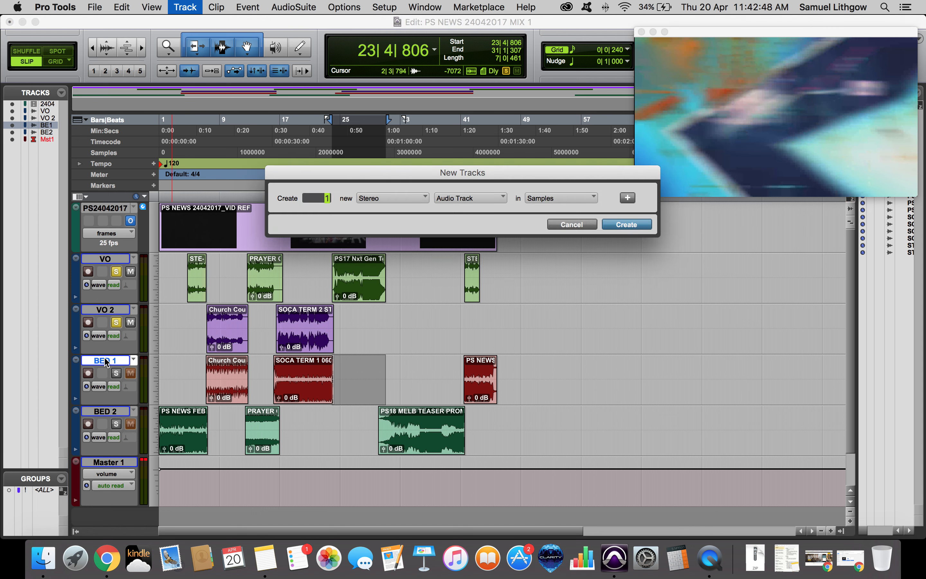
key("Return")
left_click_drag(295, 386, 297, 429)
left_click_drag(361, 293, 365, 391)
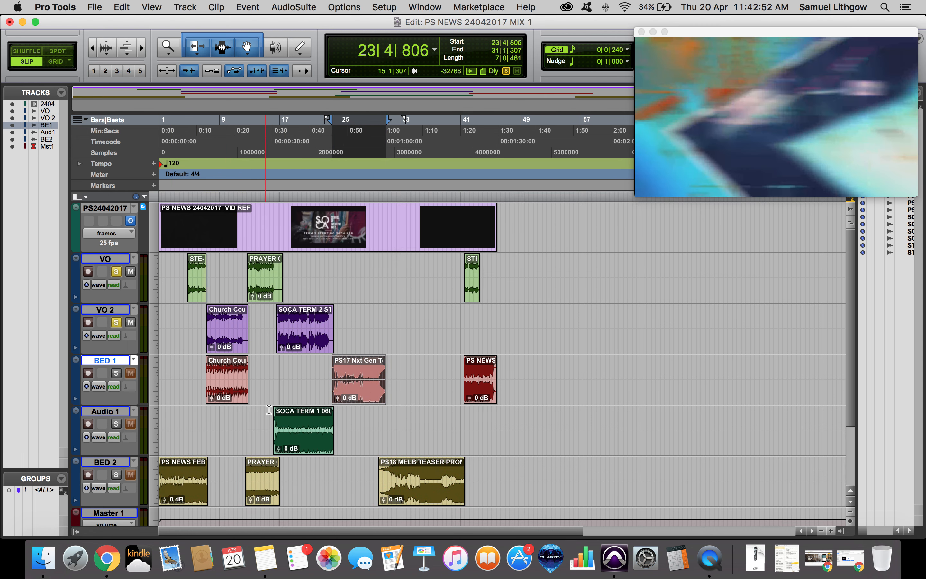
key("super+z")
key("super+z")
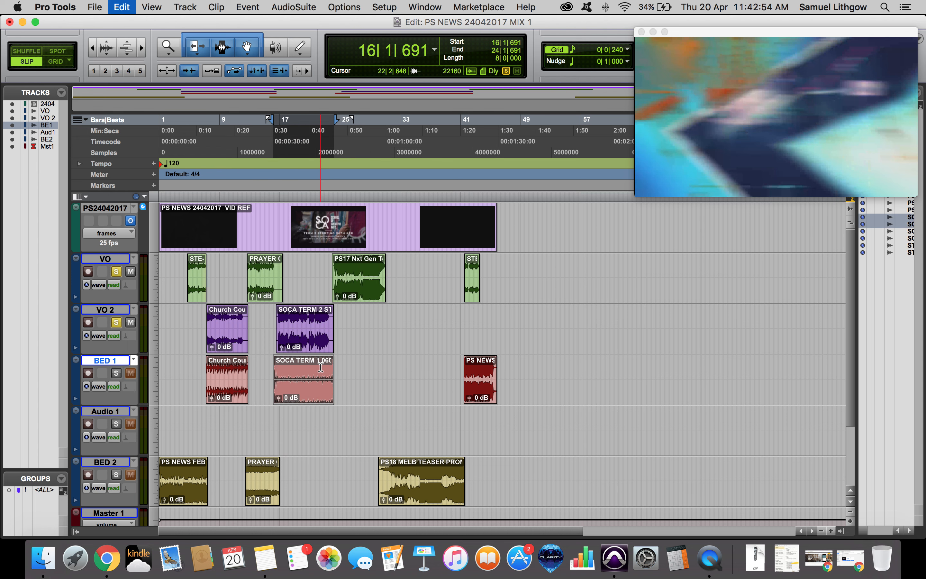
Move the PS17 Nxt Gen clip from VO onto the new track and rename that track BED 3.
left_click_drag(362, 299, 357, 431)
left_click(300, 440)
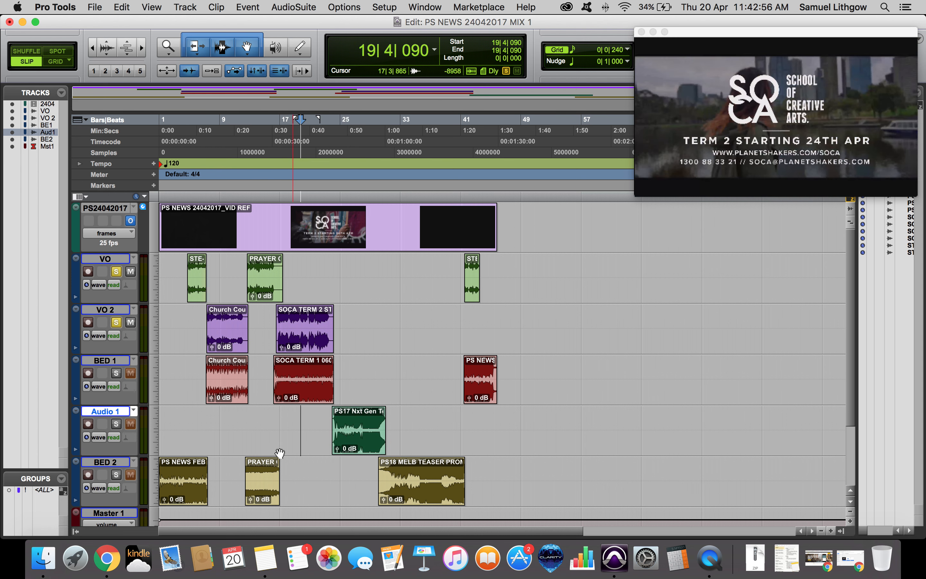
double_click(106, 411)
type("BED 3")
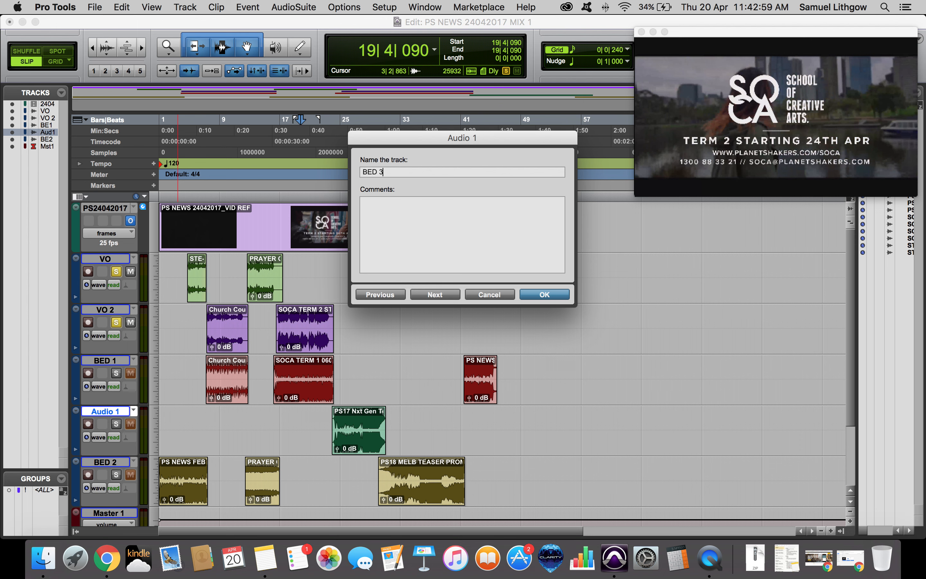
key("Return")
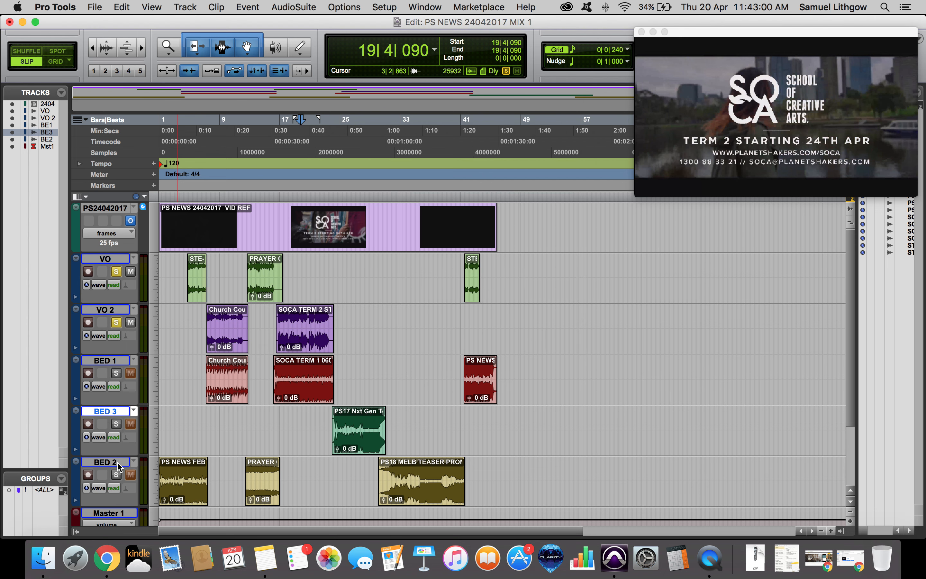
Audition the PRAYER clip on BED 2 and move it down onto the BED 3 track.
left_click(253, 491)
key("space")
key("alt+s")
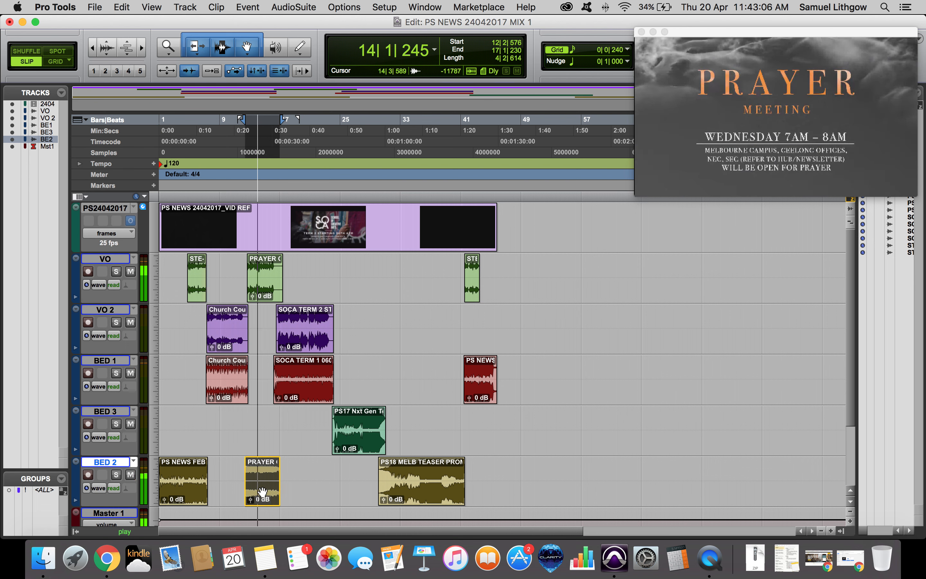
key("space")
left_click_drag(262, 490, 262, 439)
left_click(297, 431)
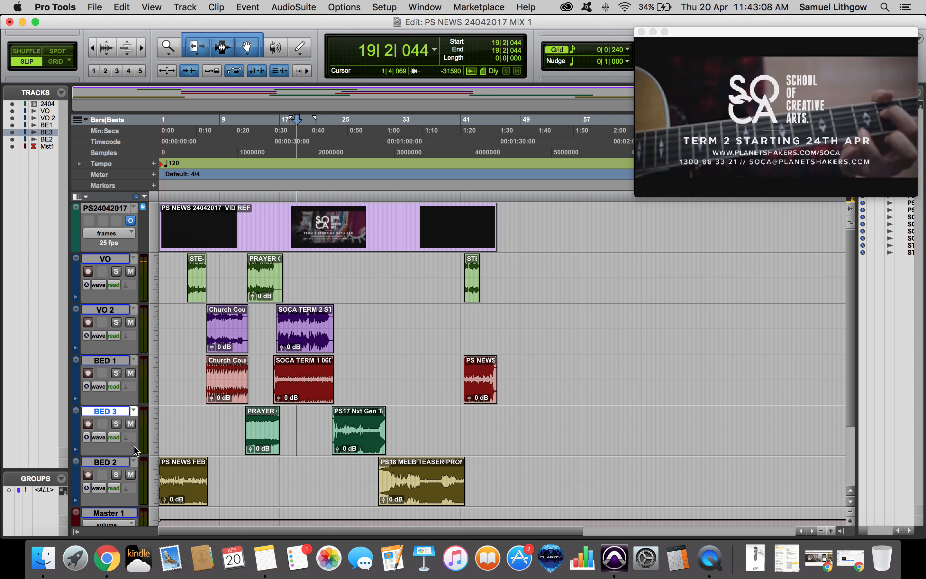
Rename the lower BED 2 track to IN OUT and the BED 3 track to BED 2.
double_click(112, 459)
type("IN OUT")
key("Return")
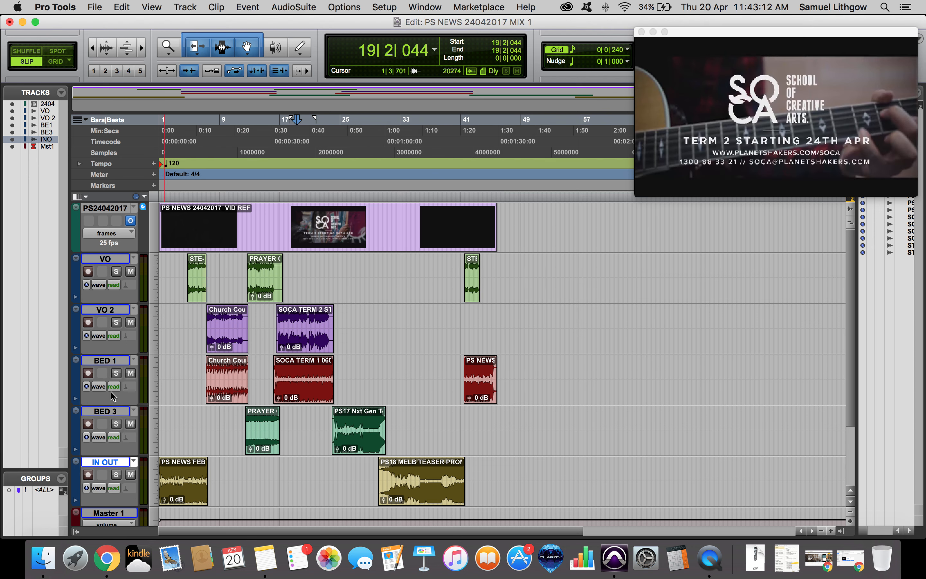
double_click(105, 411)
type("BED 2")
key("Return")
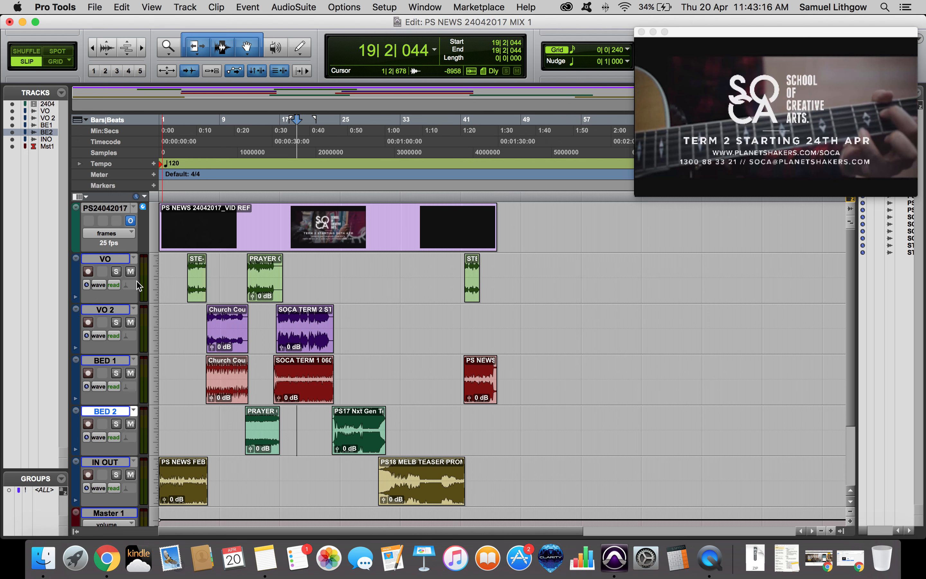
Swap clips so PS18 MELB TEASER sits on BED 1 and the PS NEWS clip sits on IN OUT.
left_click(477, 398)
key("space")
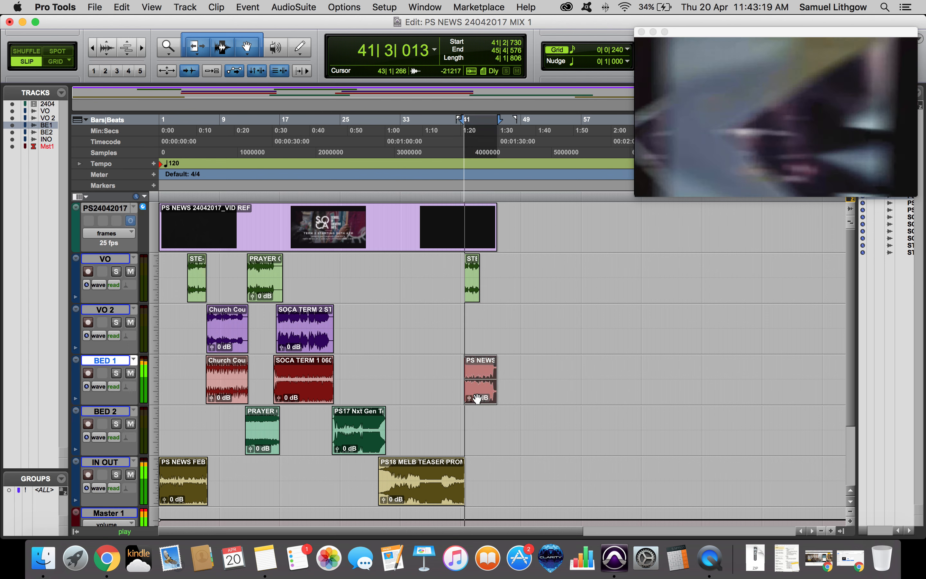
left_click(410, 493)
left_click_drag(410, 493, 412, 339)
left_click_drag(467, 384, 470, 486)
left_click_drag(418, 346, 418, 383)
key("Return")
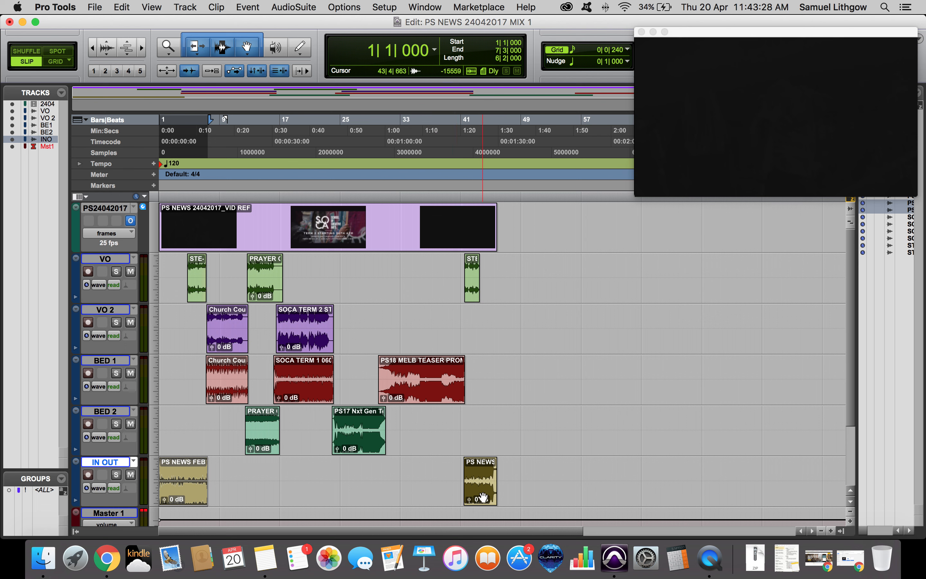
Review the clip arrangement by selecting and auditioning clips on each track.
left_click(480, 492)
left_click(259, 441)
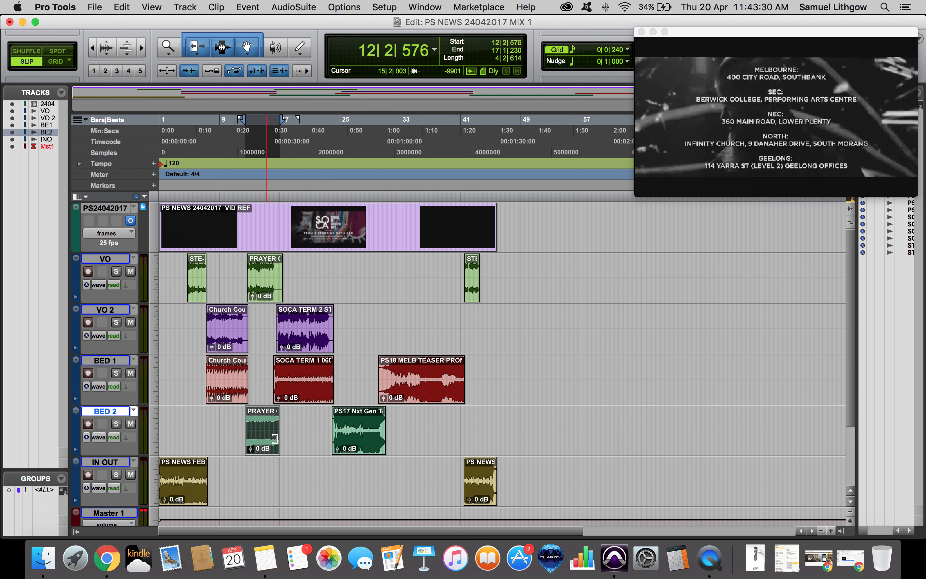
left_click(352, 443, "shift")
left_click(239, 392)
left_click(408, 395, "shift")
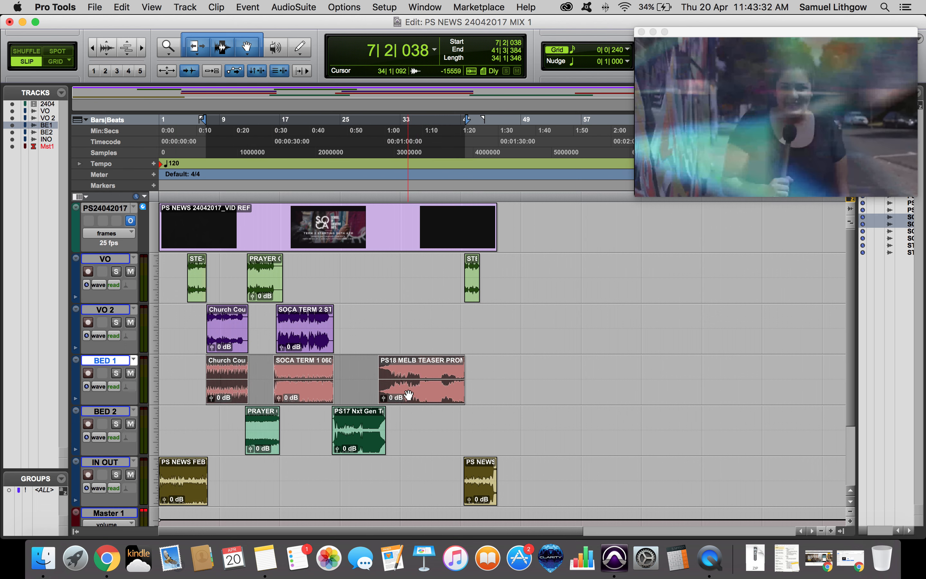
left_click(303, 334)
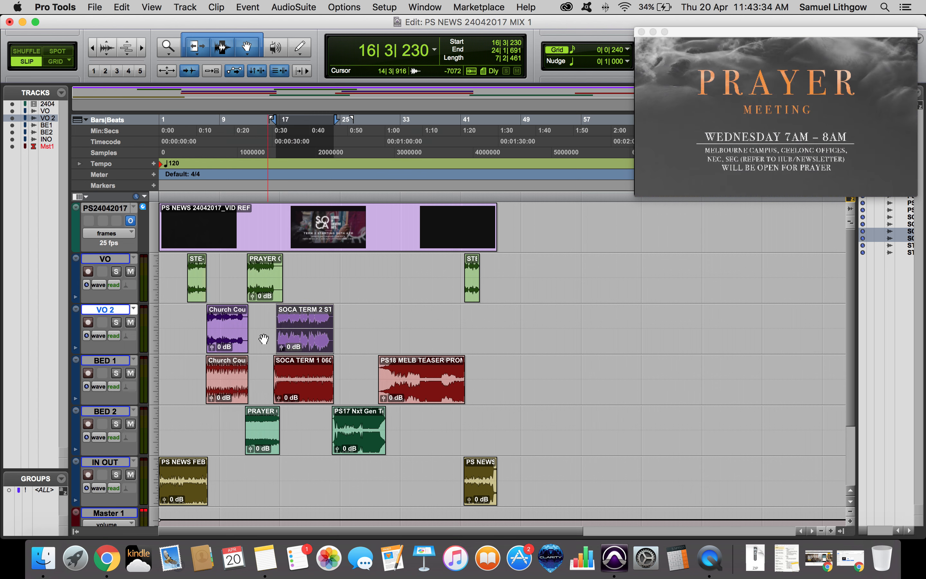
left_click_drag(170, 268, 532, 350)
left_click(552, 335)
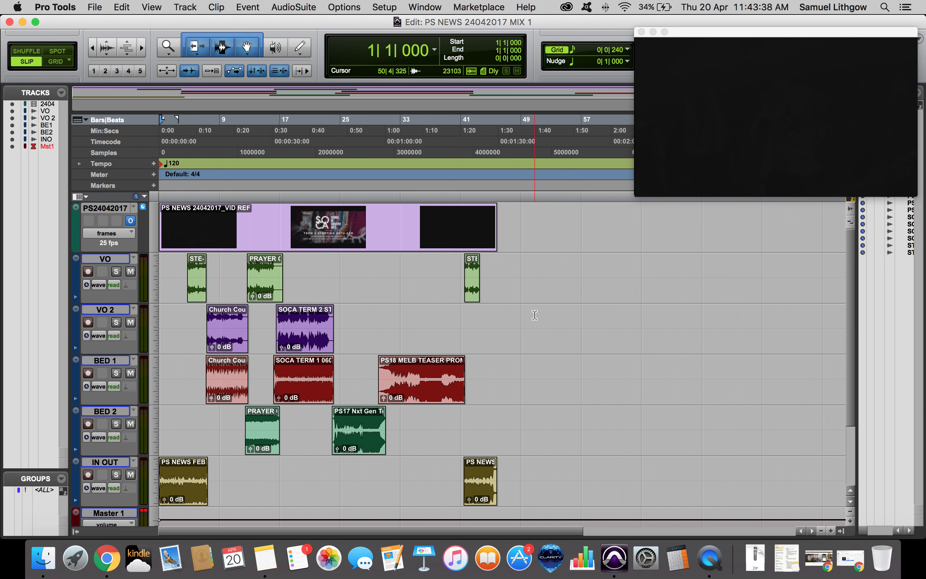
left_click(455, 338)
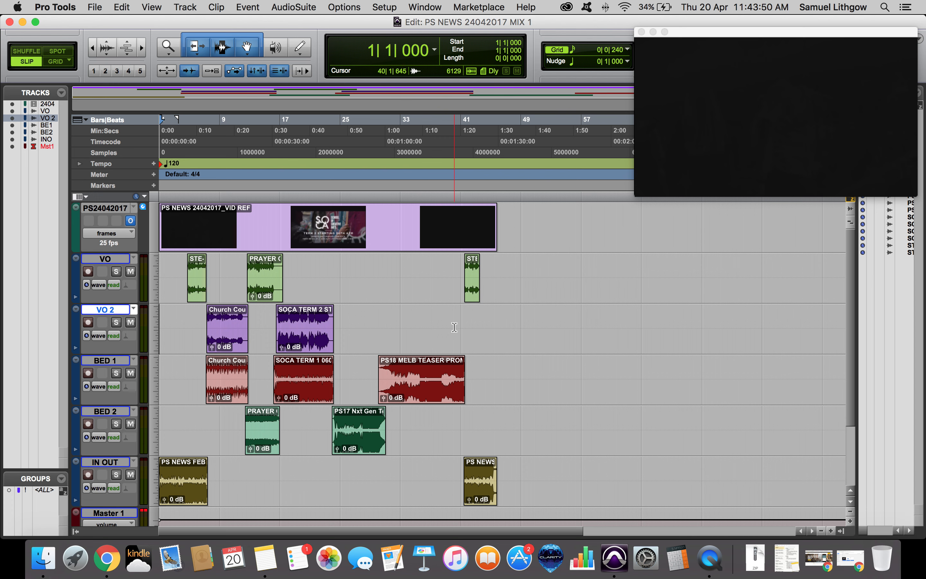
Open the Mix window and insert an L2 (stereo) limiter on Master 1.
key("super+equal")
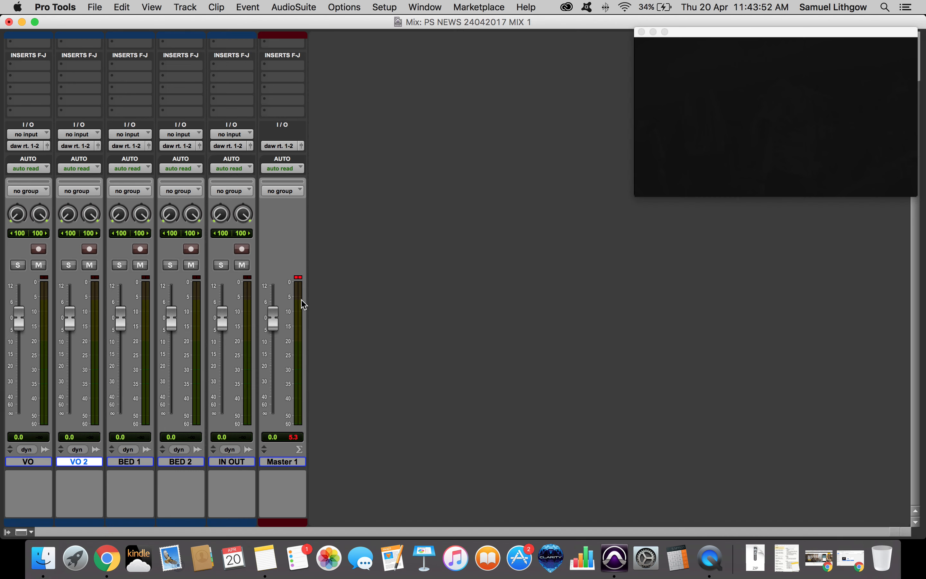
scroll(249, 103, "up", 3)
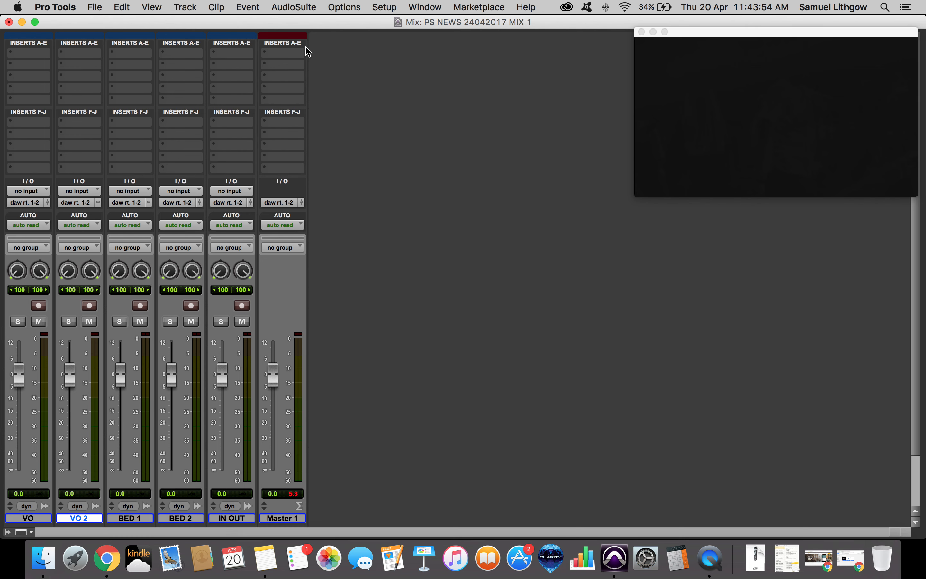
left_click(286, 53)
mouse_move(330, 79)
mouse_move(436, 86)
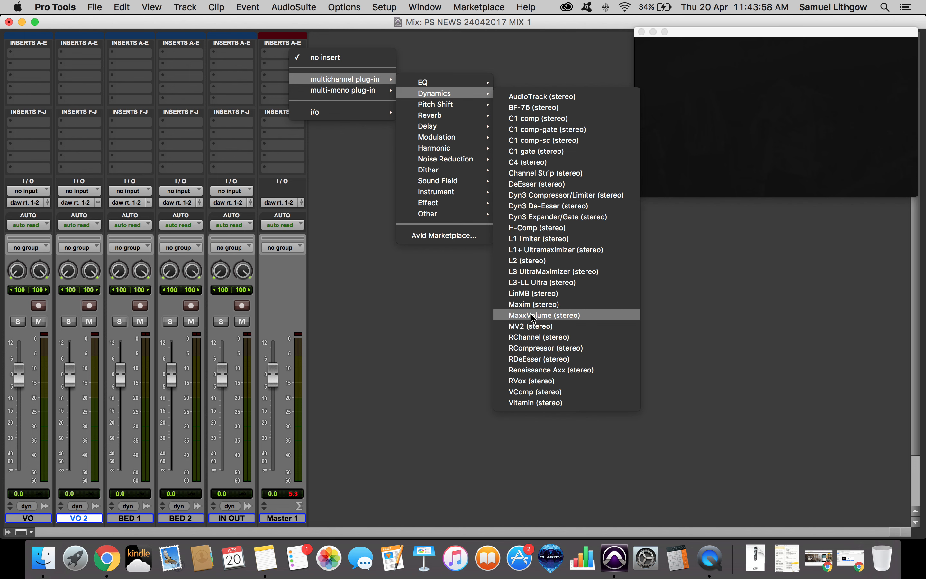
left_click(536, 261)
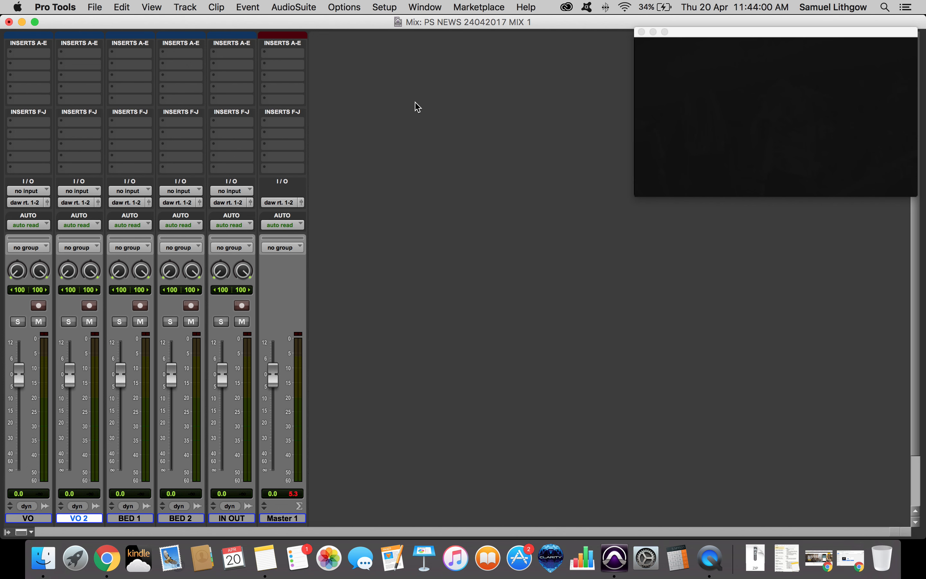
left_click_drag(678, 136, 678, 138)
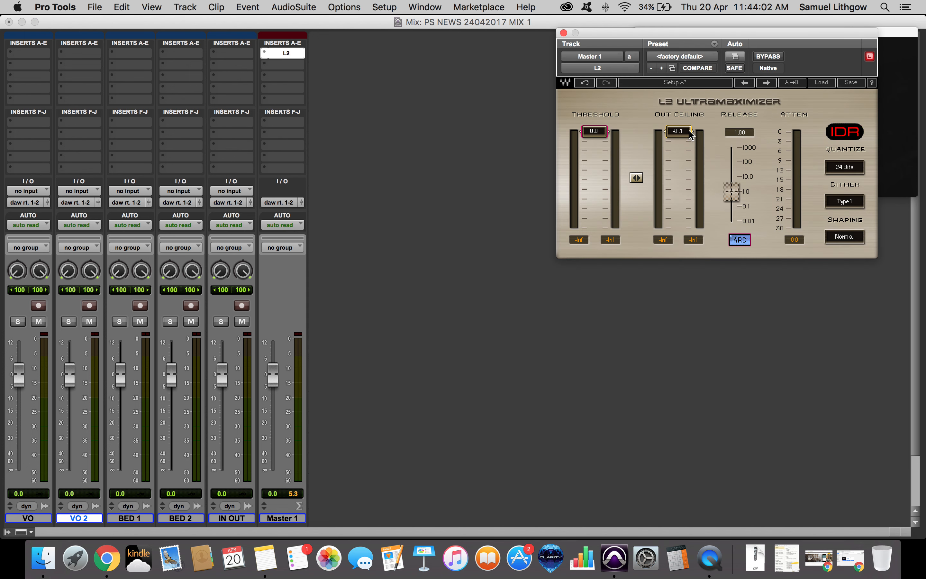
left_click(563, 33)
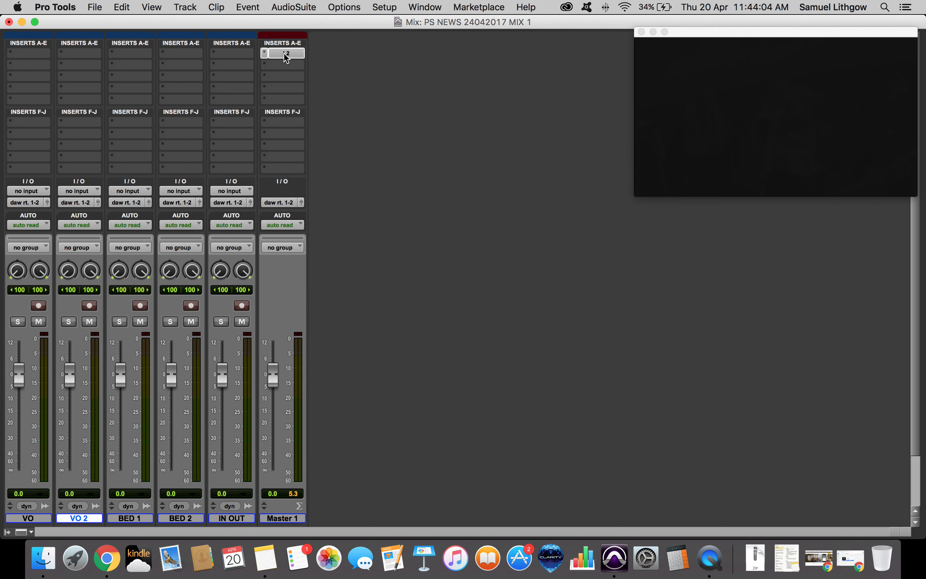
Insert REQ 2 on the VO track and set its first band to a high-pass filter at 100 Hz.
scroll(103, 224, "down", 3)
scroll(103, 225, "up", 3)
left_click(34, 53)
mouse_move(95, 79)
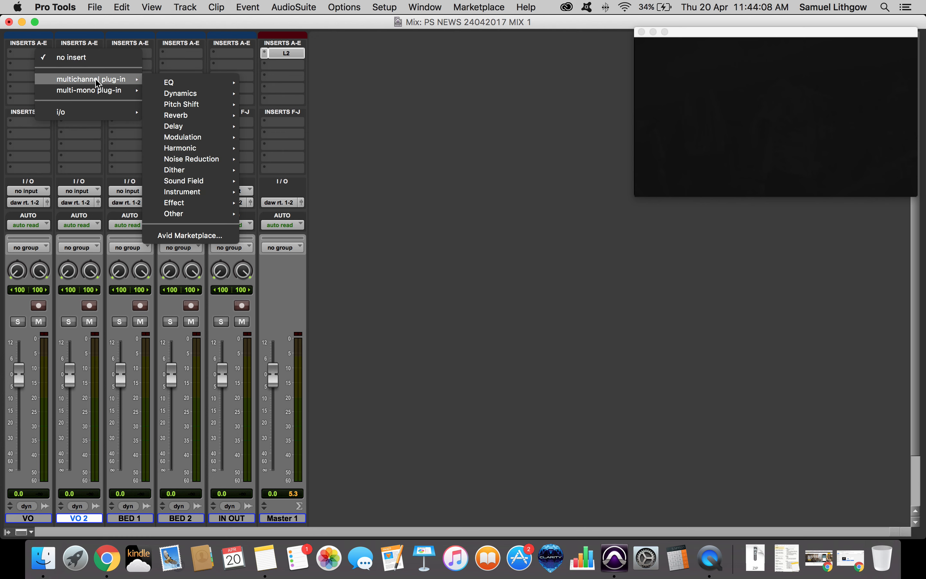
mouse_move(179, 82)
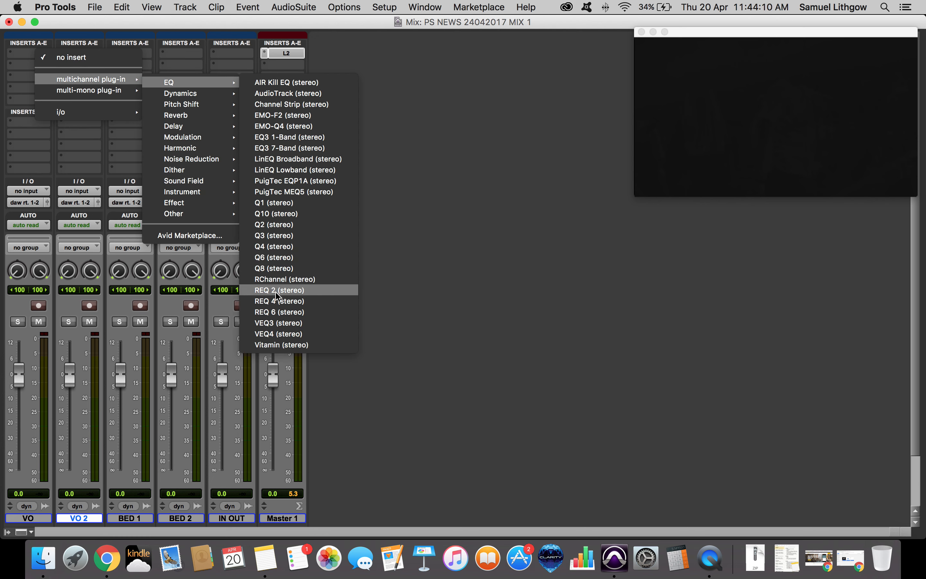
left_click(277, 292)
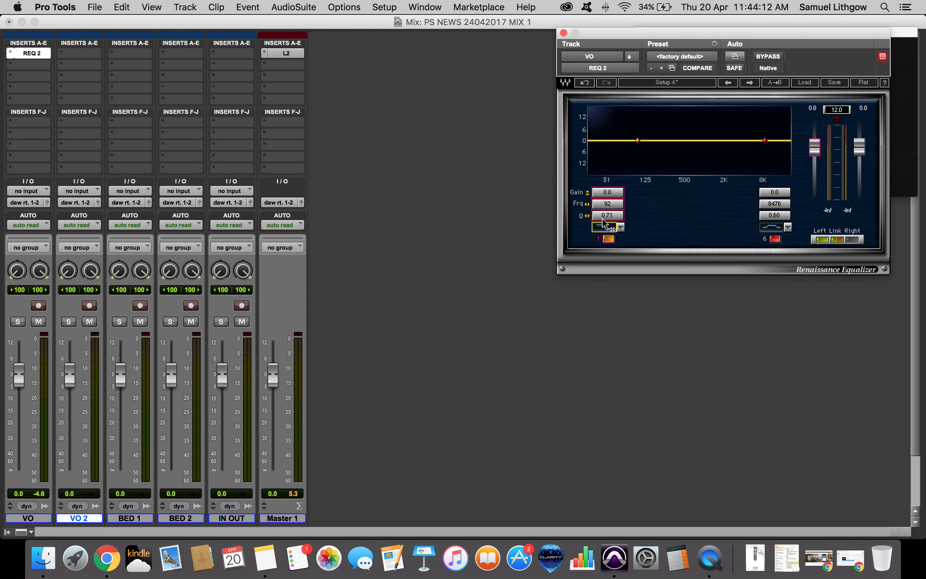
left_click(611, 229)
left_click(605, 204)
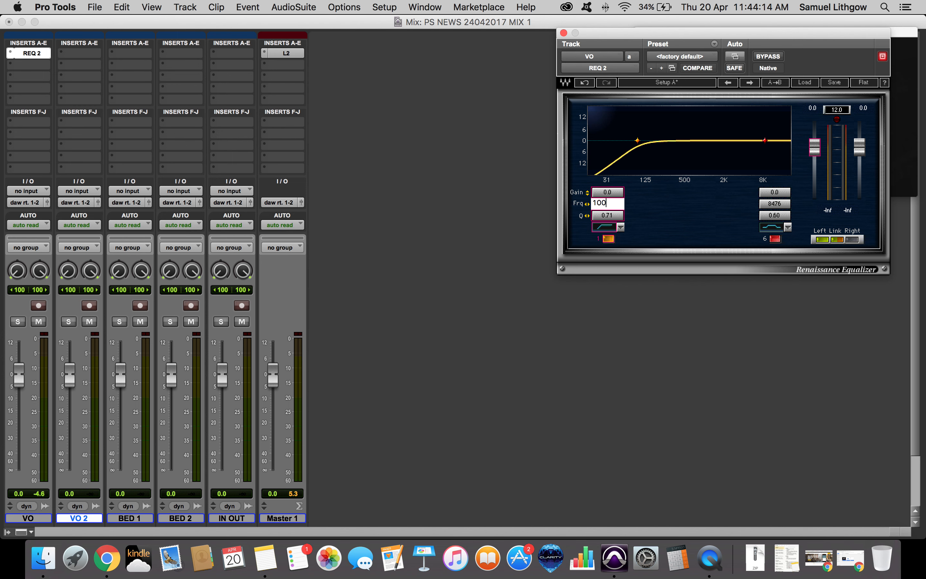
key("Return")
left_click_drag(629, 40, 484, 178)
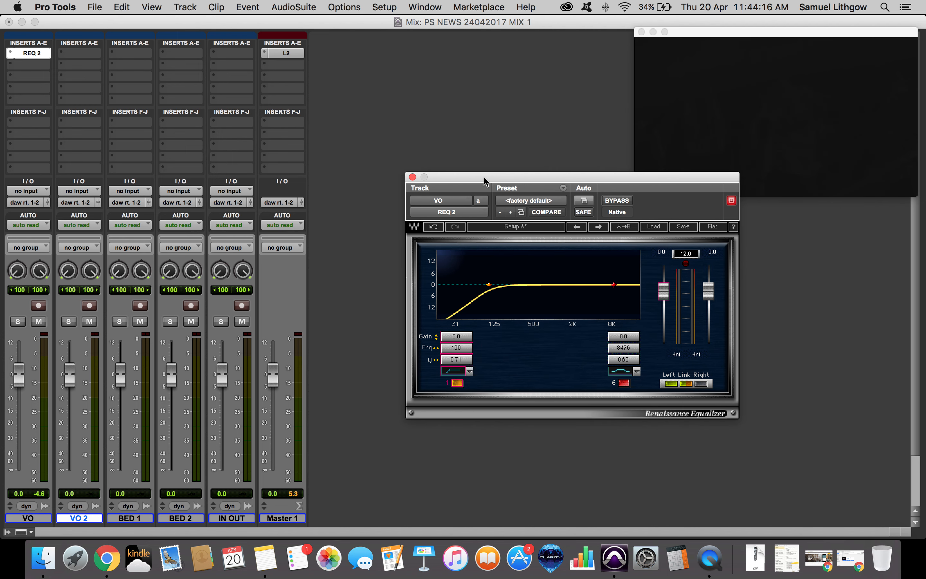
left_click(413, 177)
Insert RCompressor on VO with the Vocal preset, then copy it to the VO 2 track.
scroll(71, 153, "down", 3)
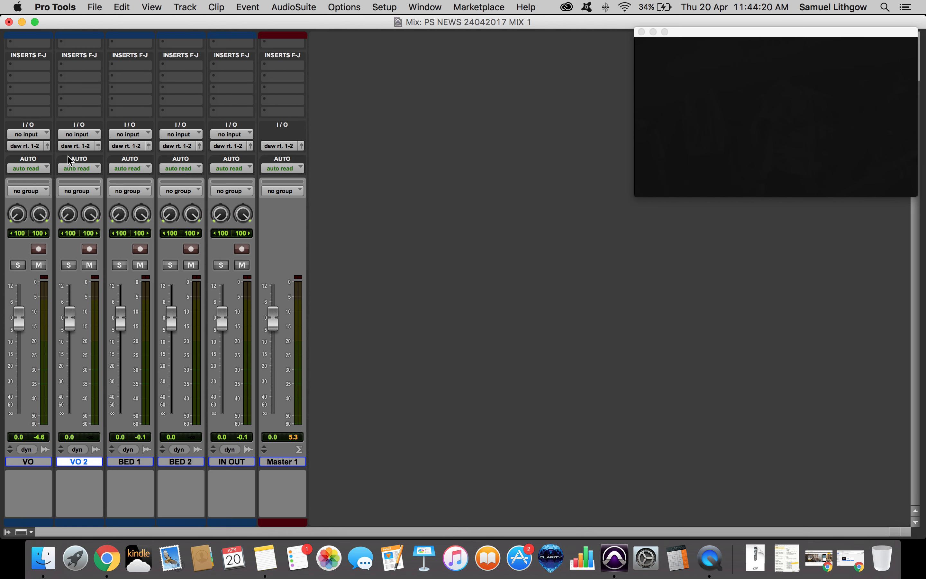
scroll(67, 149, "up", 3)
left_click(33, 68)
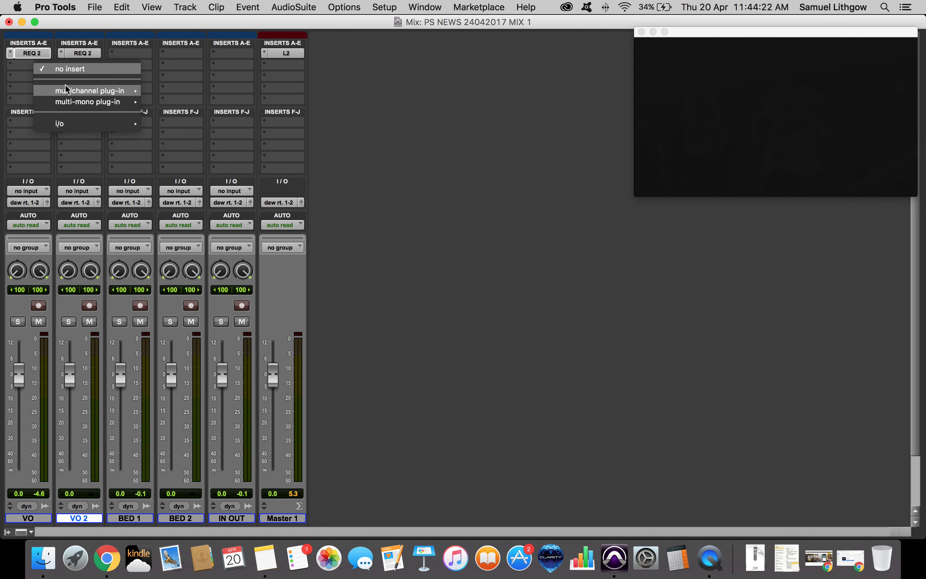
mouse_move(90, 91)
mouse_move(180, 105)
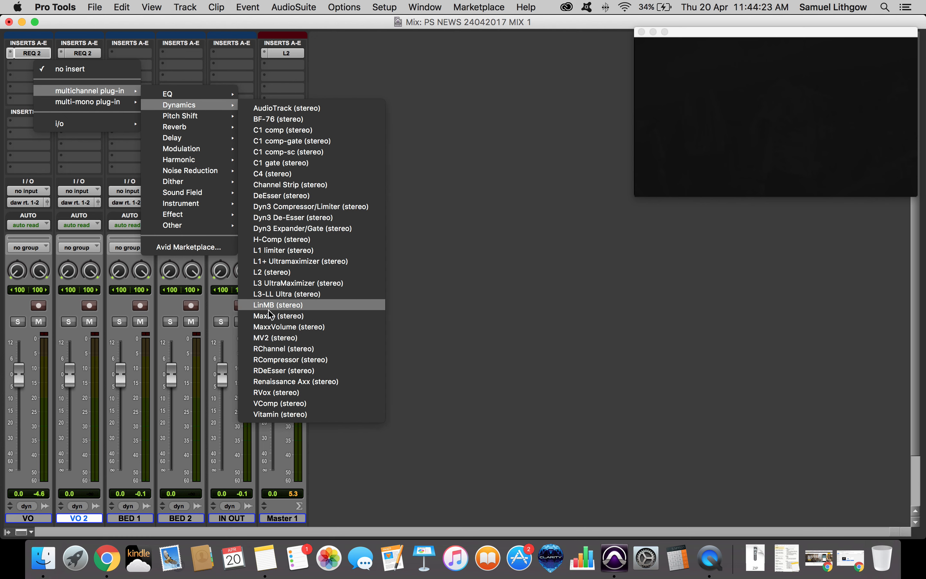
left_click(278, 364)
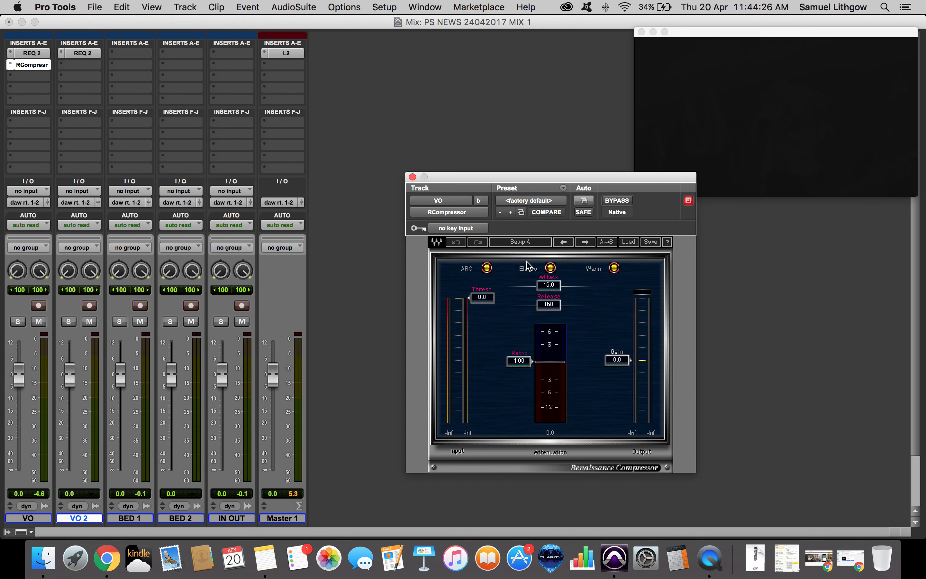
left_click_drag(530, 187, 473, 95)
left_click(571, 148)
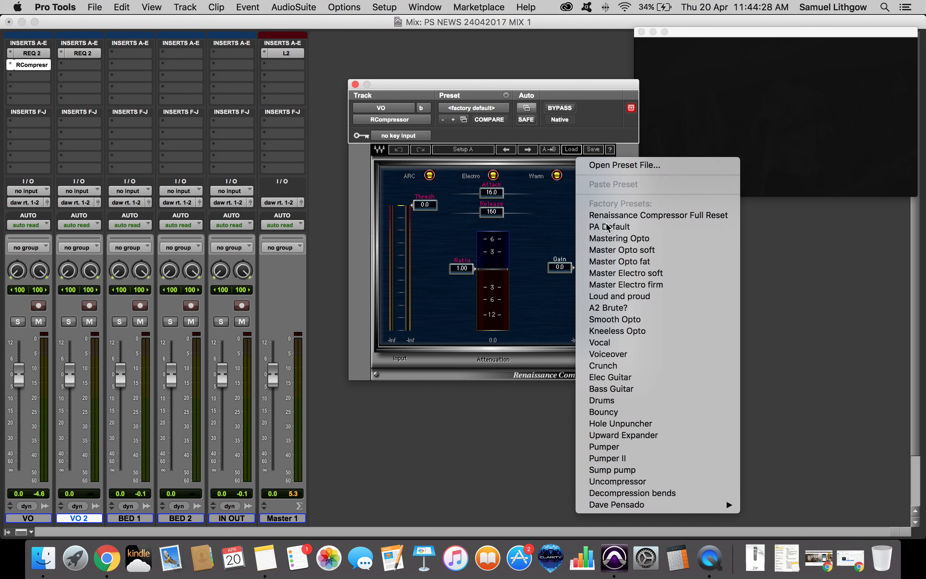
left_click(610, 344)
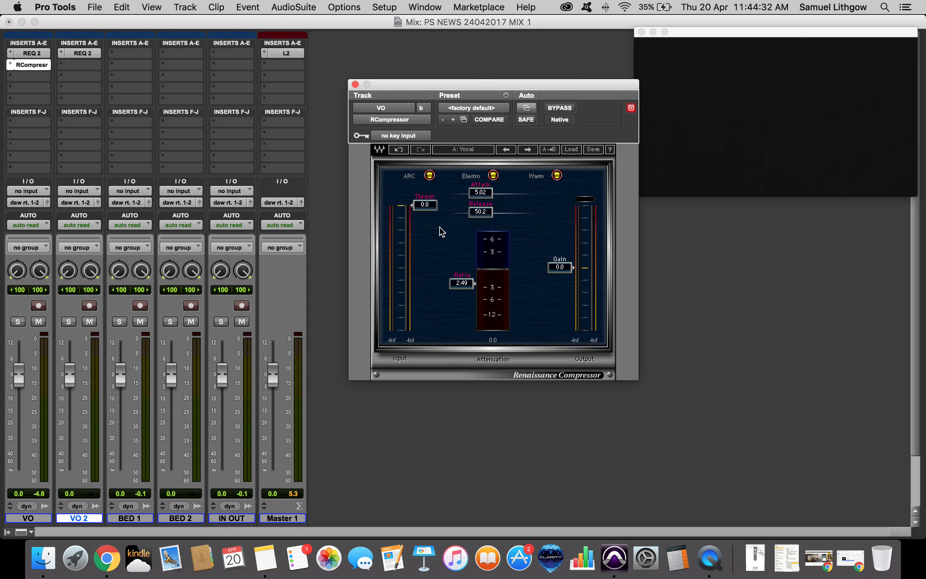
left_click_drag(38, 69, 81, 64)
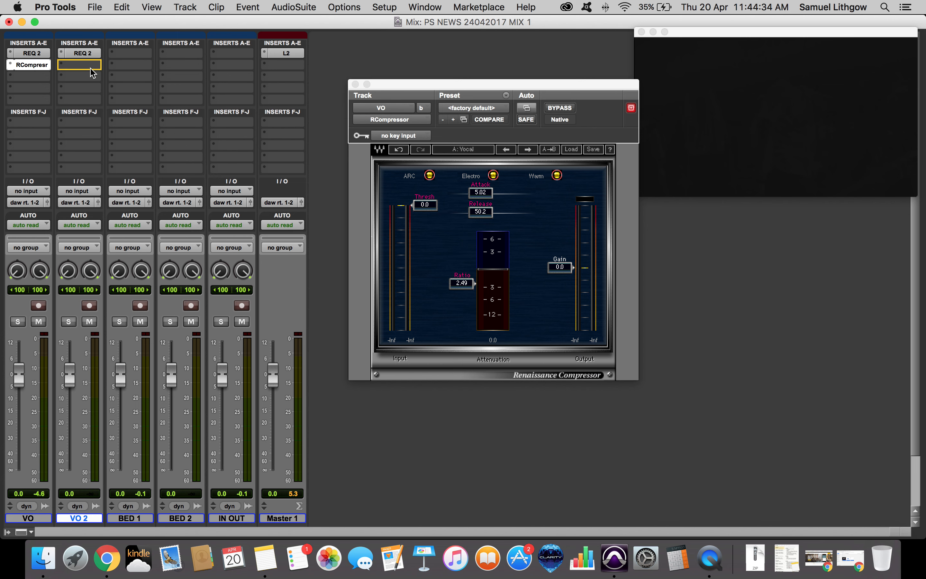
Insert REQ 6 as VO's third insert and copy it to VO 2.
left_click(30, 76)
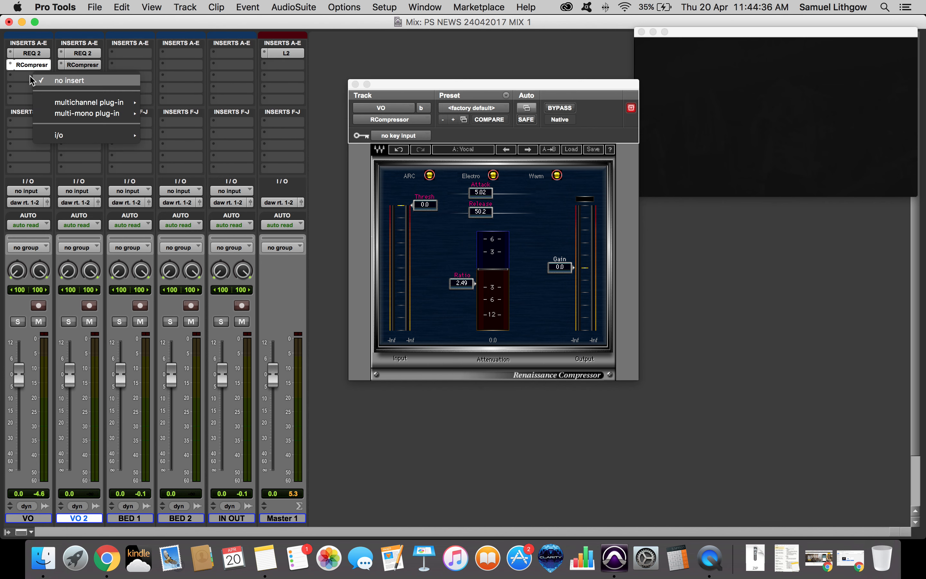
mouse_move(73, 102)
mouse_move(163, 109)
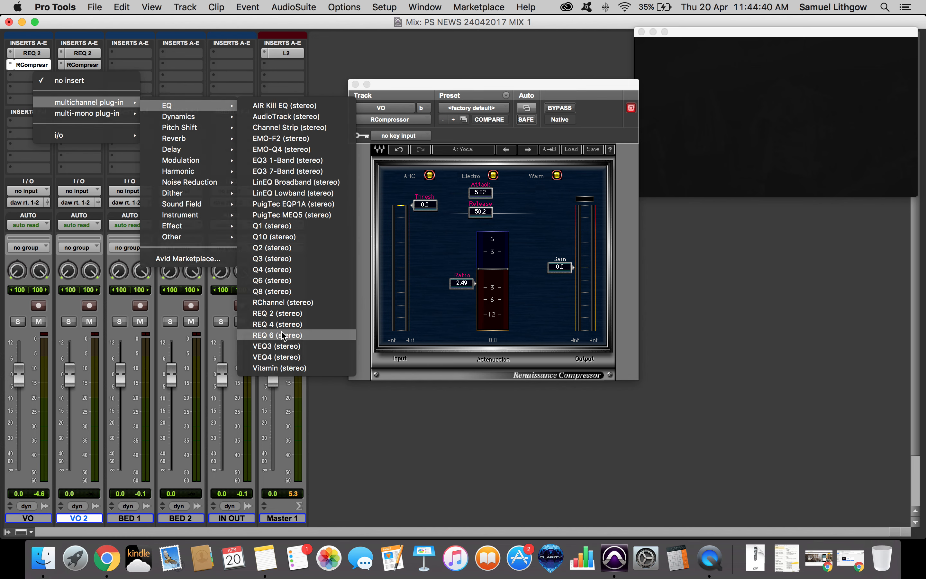
left_click(283, 336)
left_click_drag(409, 86, 363, 65)
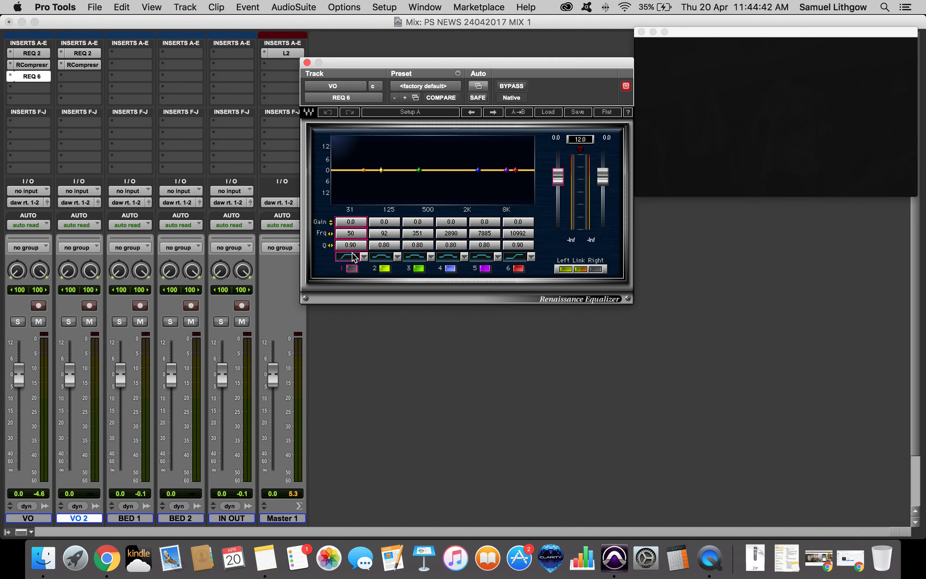
left_click_drag(45, 76, 83, 78)
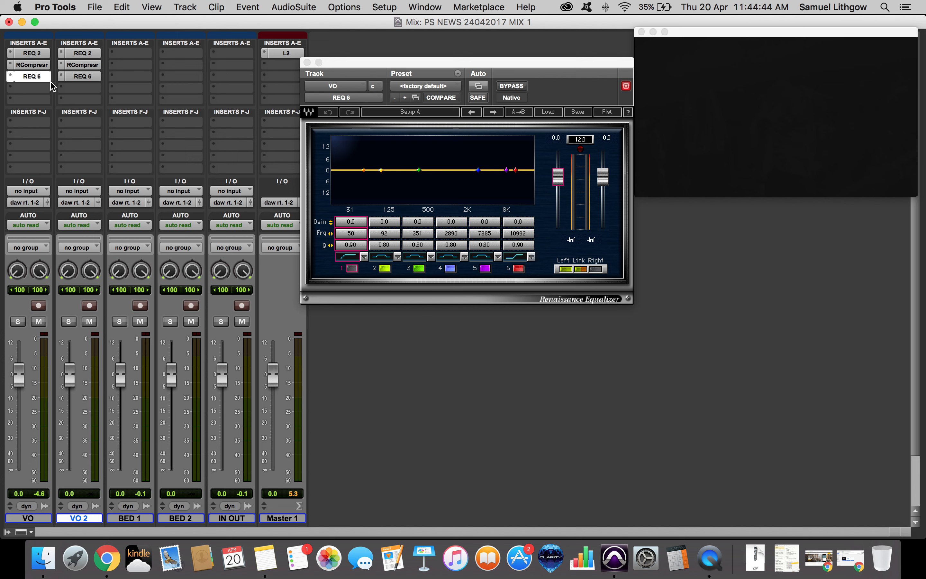
Insert a DeEsser (stereo) plug-in in the VO track's fourth insert slot.
left_click(29, 89)
mouse_move(92, 114)
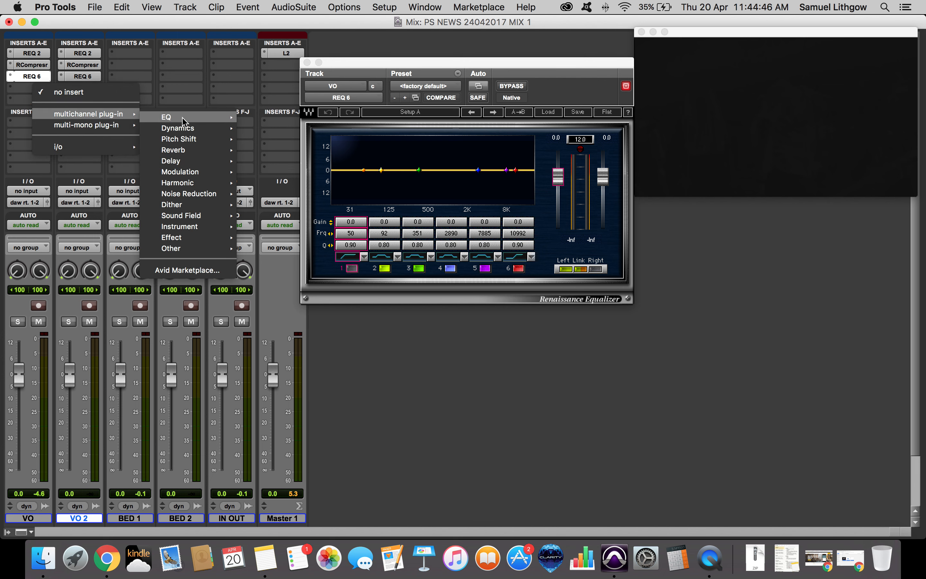
mouse_move(191, 132)
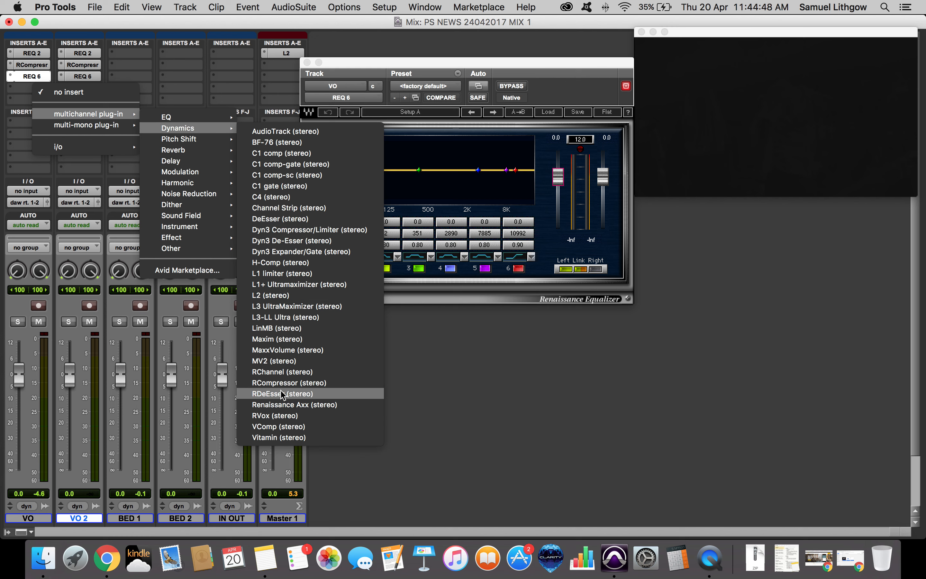
left_click(278, 219)
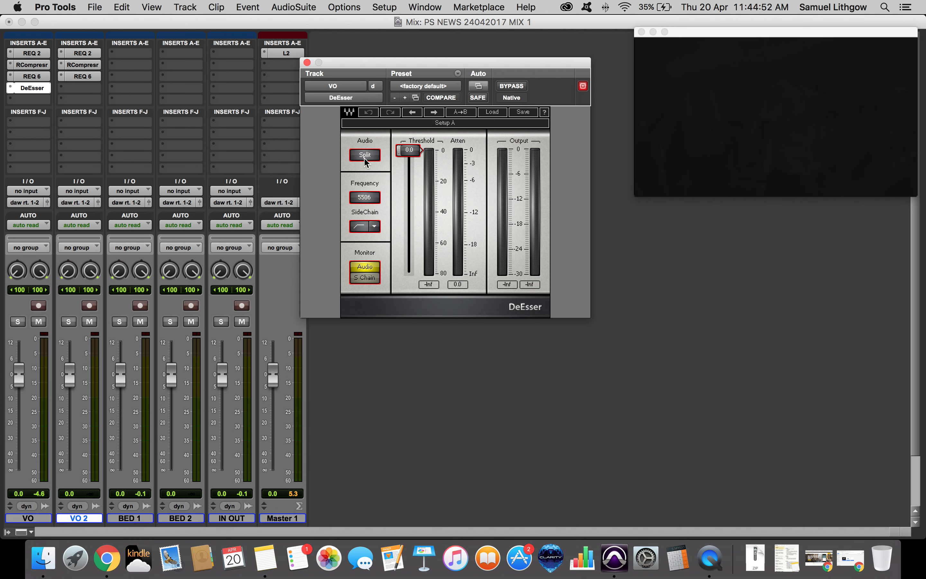
Switch the DeEsser's audio mode to Wide, close its window, and copy the DeEsser to VO 2.
left_click(368, 157)
left_click_drag(383, 64, 443, 69)
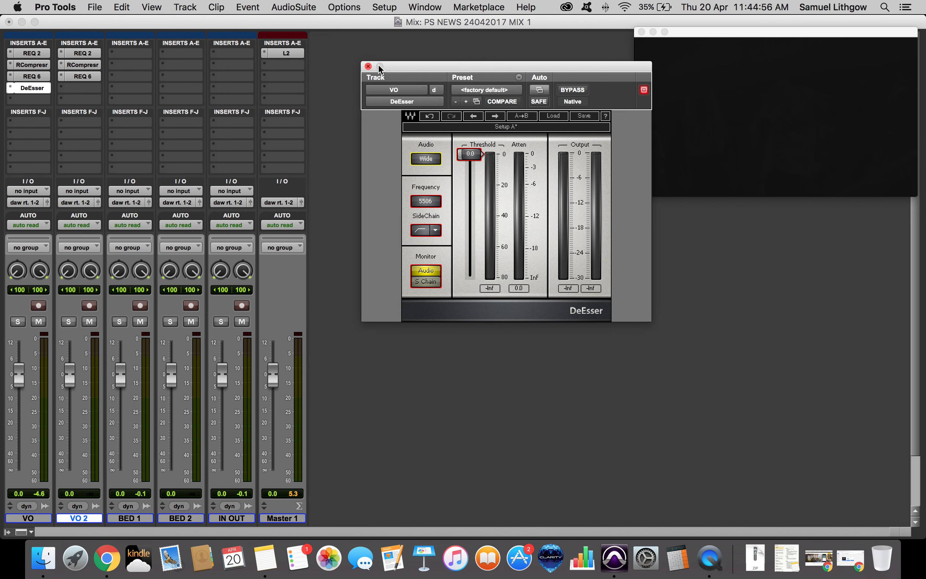
left_click(368, 66)
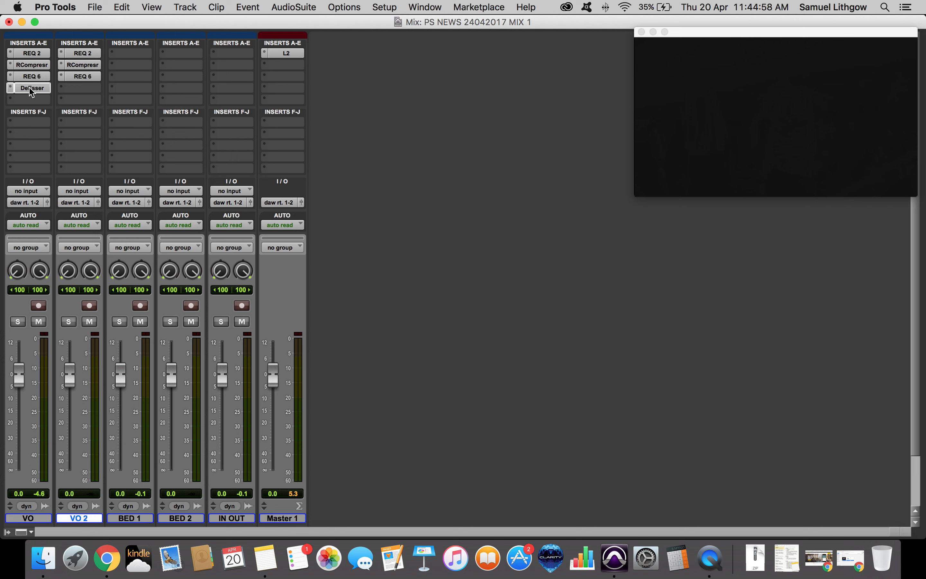
left_click_drag(32, 92, 91, 91)
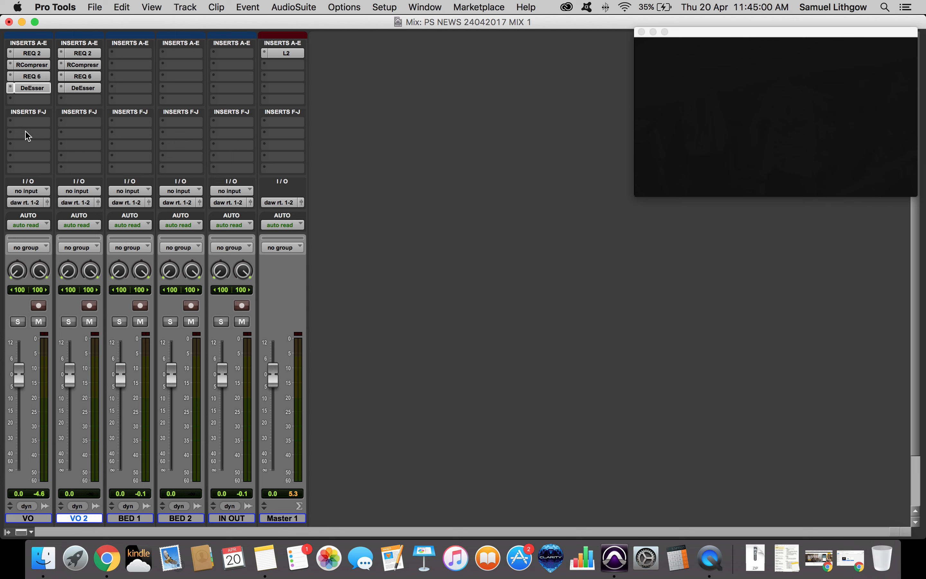
Insert an L2 (stereo) limiter in the VO track's last insert slot.
left_click(32, 64)
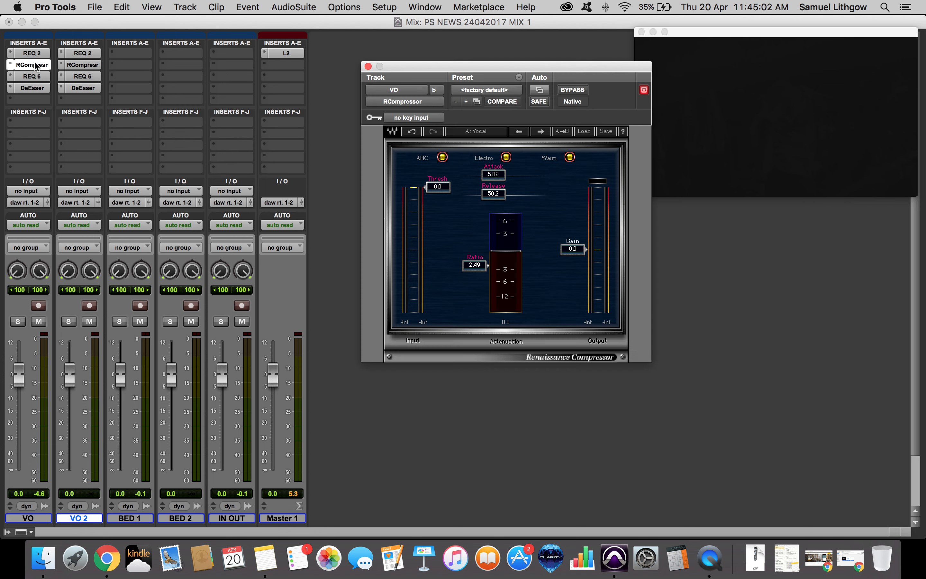
left_click(32, 65)
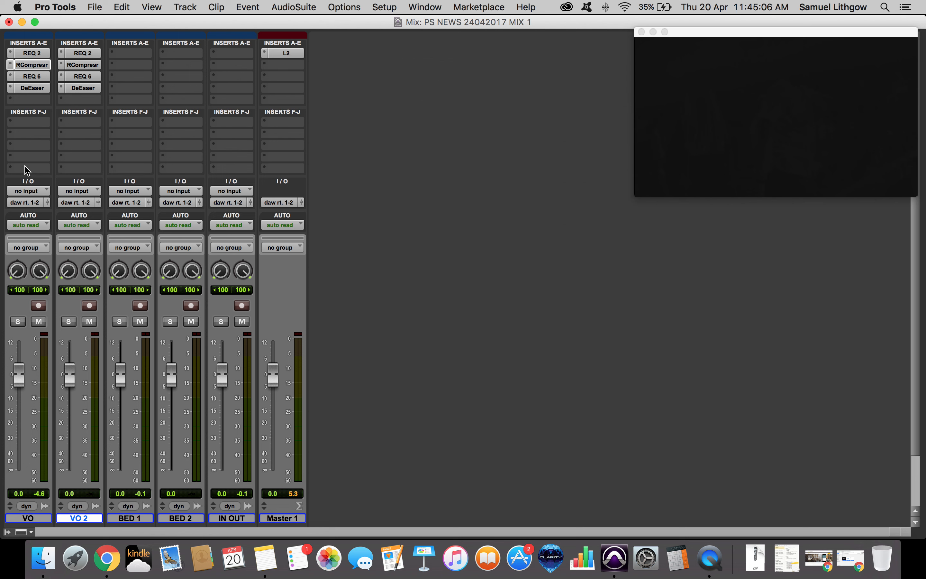
left_click(26, 169)
mouse_move(92, 194)
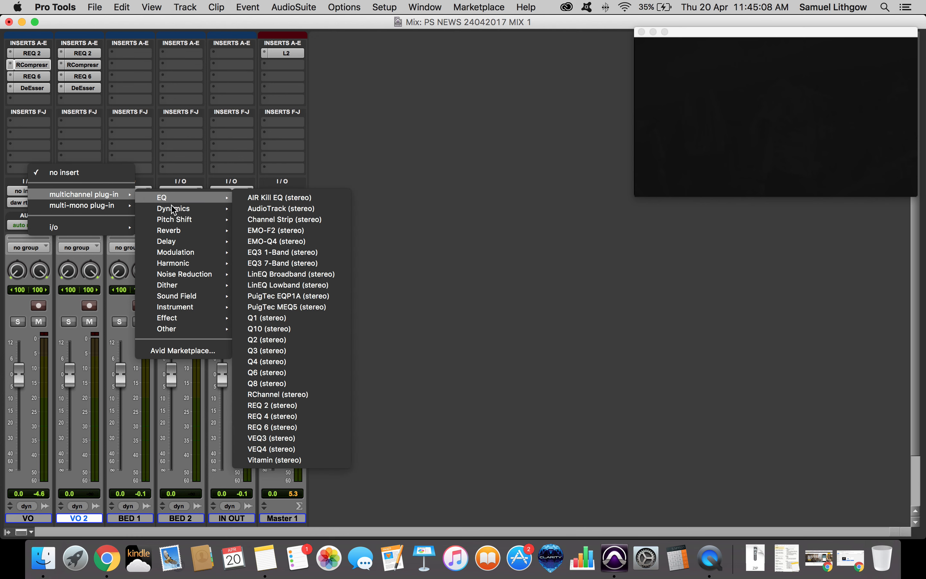
mouse_move(193, 209)
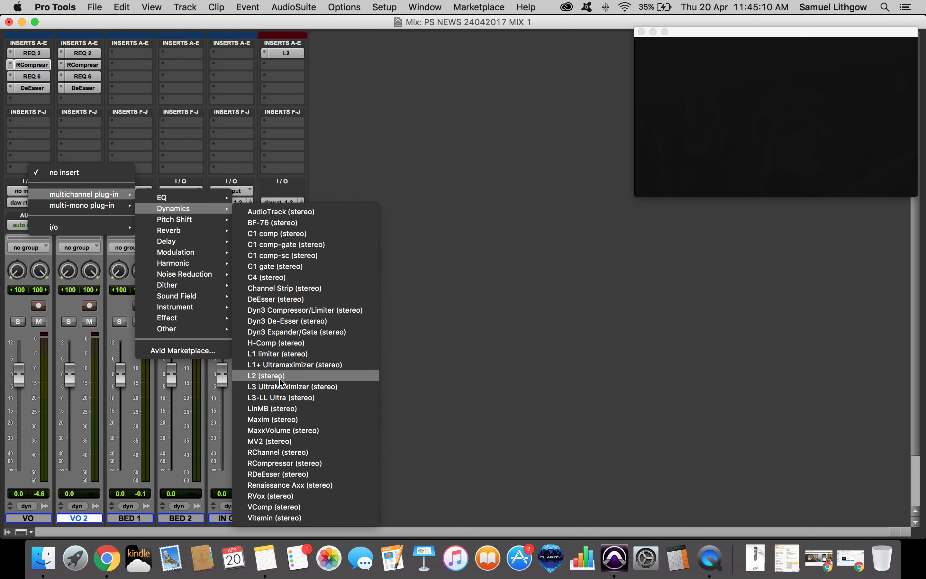
left_click(268, 375)
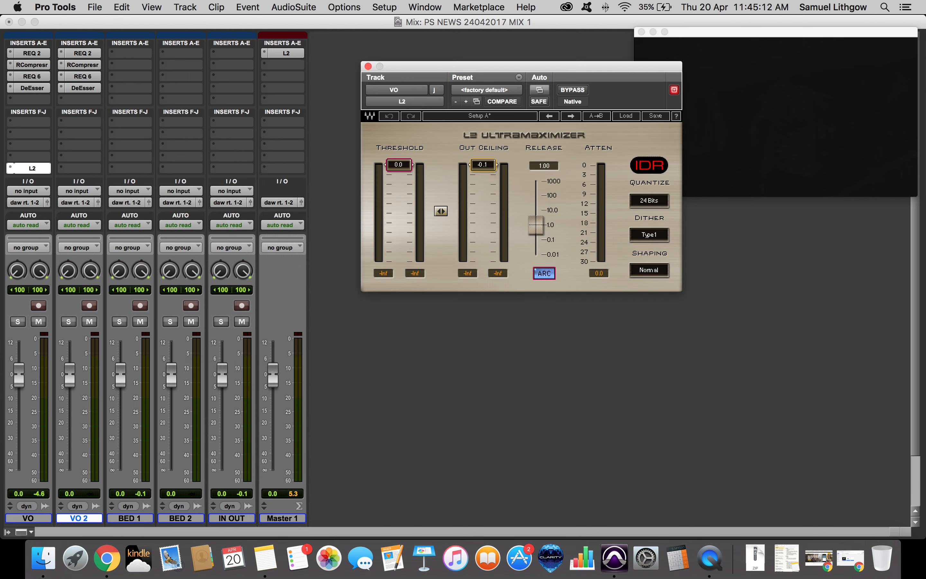
Copy the L2 limiter to VO 2 and review the L2 windows on VO, Master 1 and VO 2.
left_click_drag(21, 162, 84, 171)
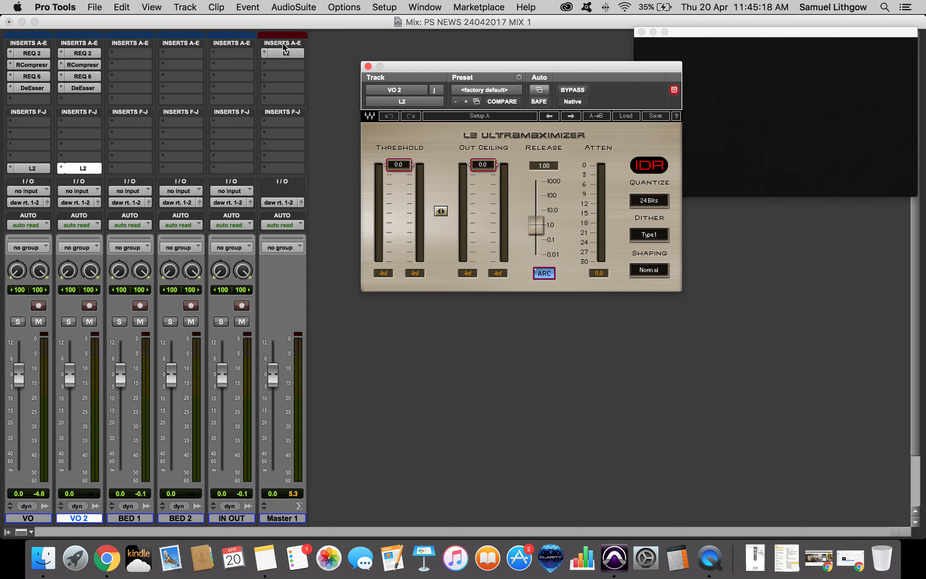
left_click_drag(285, 48, 285, 52)
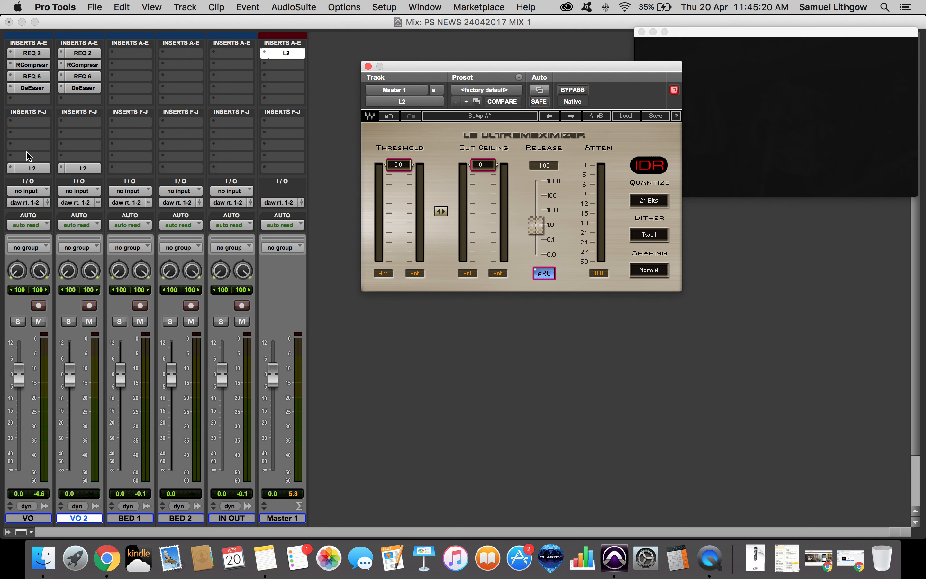
left_click(31, 168)
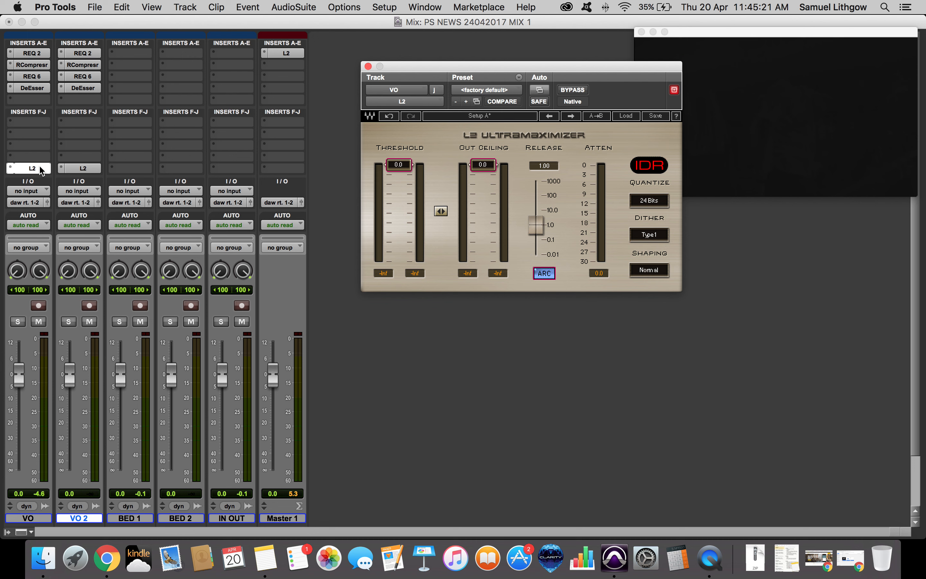
left_click(81, 169)
left_click(70, 170)
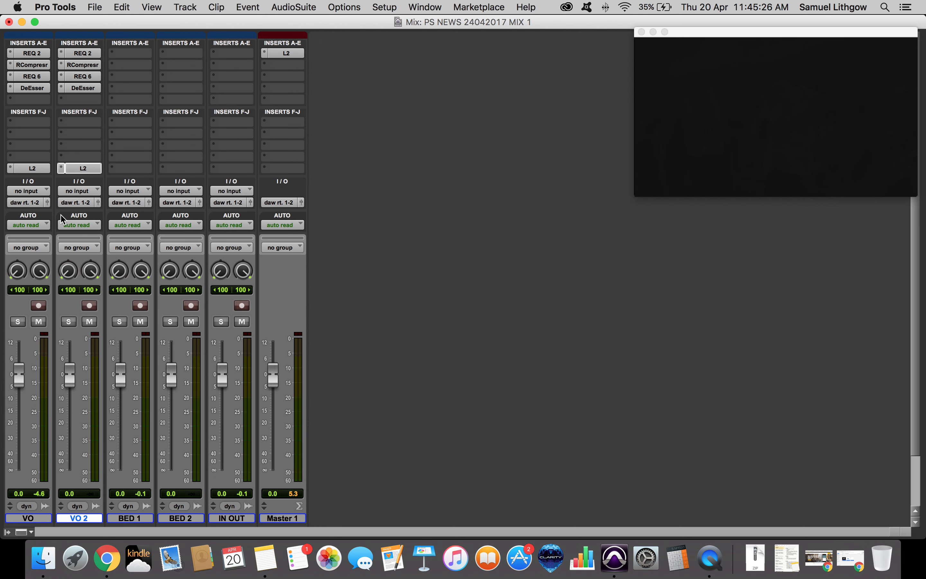
Switch to the Edit window and play the session back from the start.
key("super+equal")
left_click(232, 267)
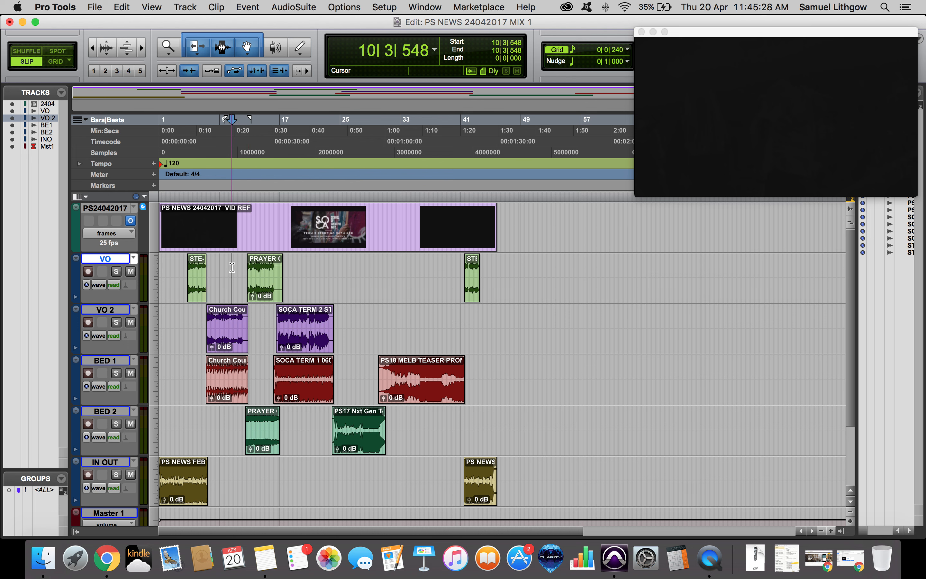
left_click(196, 297)
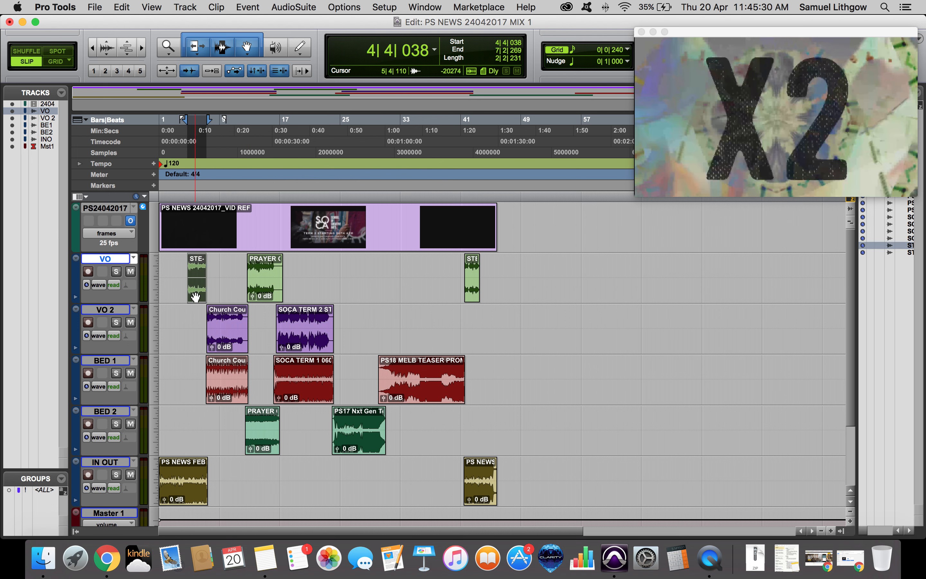
key("Return")
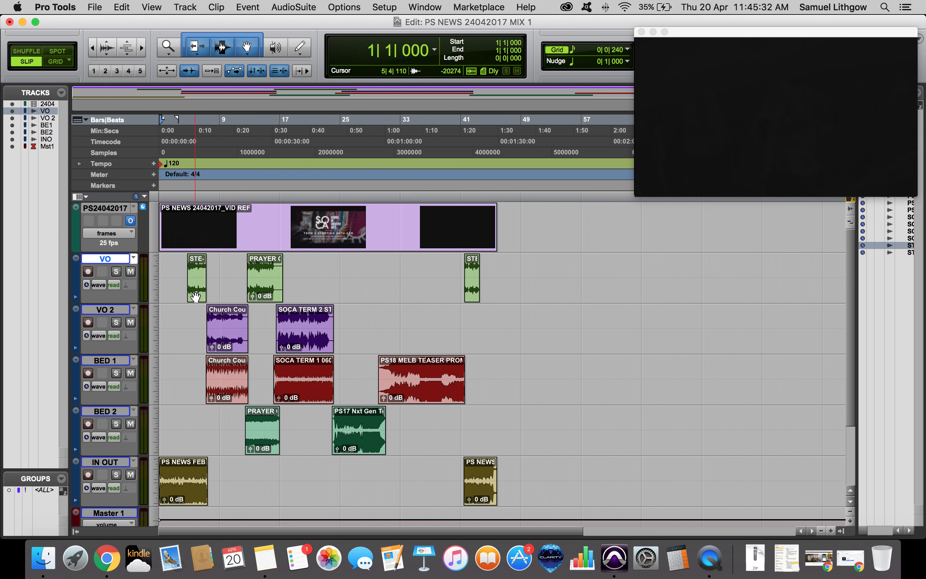
key("space")
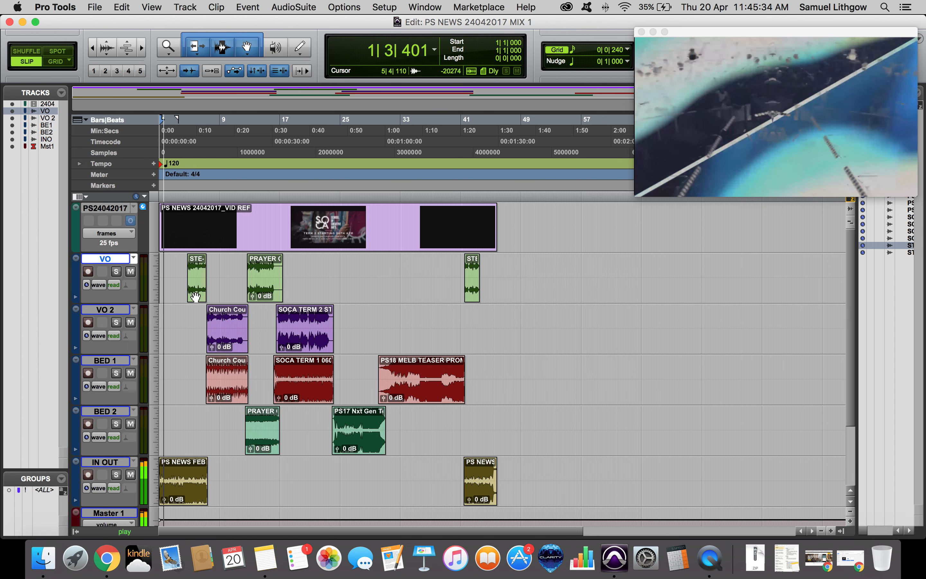
key("XF86AudioRaiseVolume")
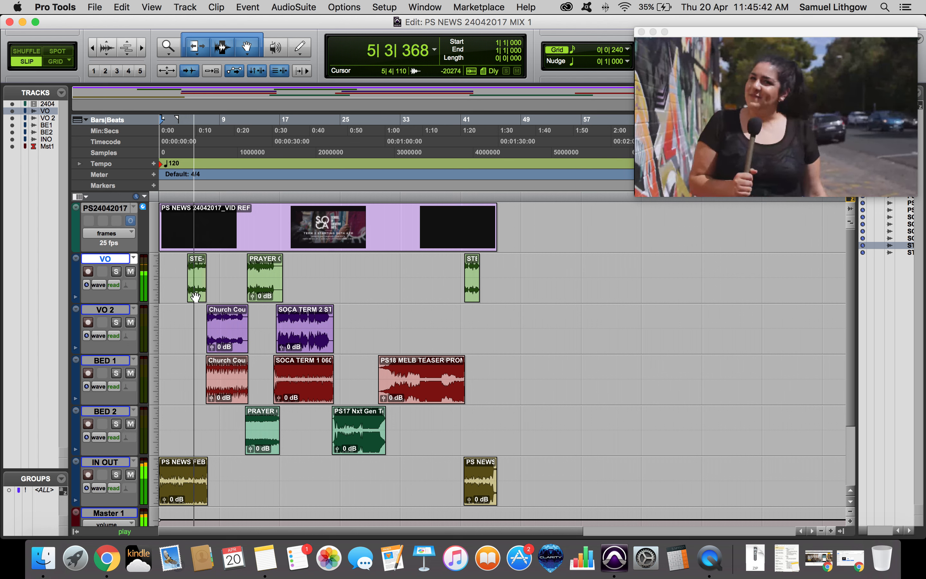
key("space")
Zoom in on the STE-022.wav clip on VO and trim its start to the playback cursor.
left_click(195, 297)
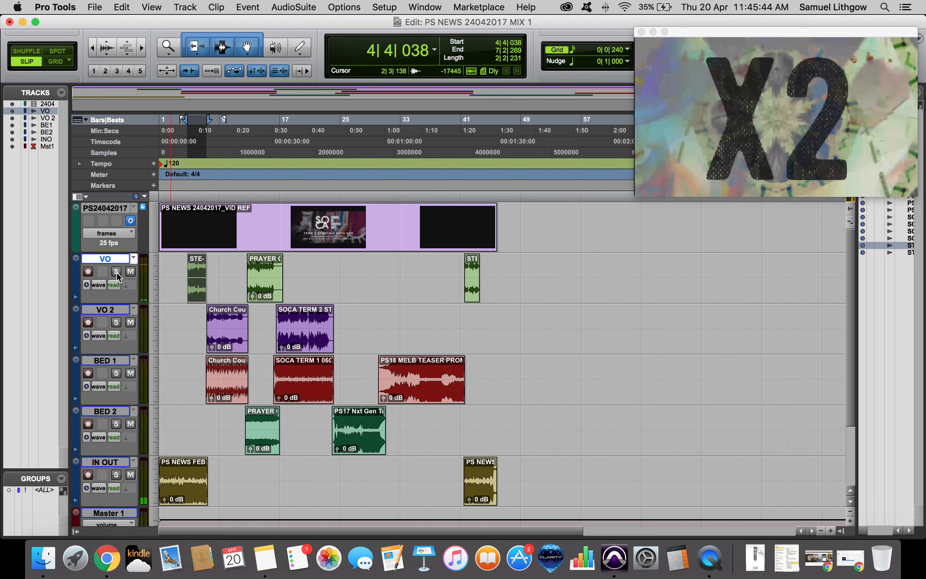
key("t")
key("t")
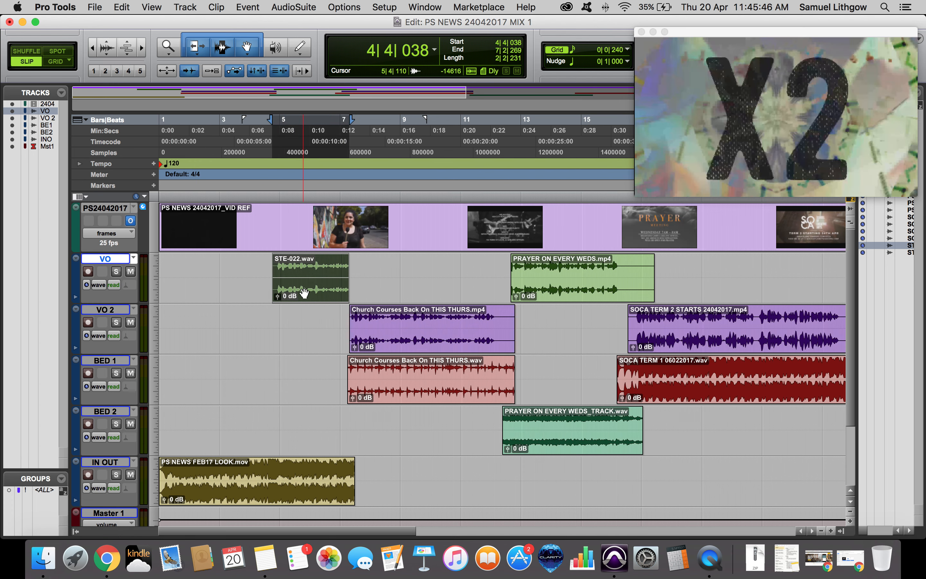
left_click(283, 265)
key("t")
key("t")
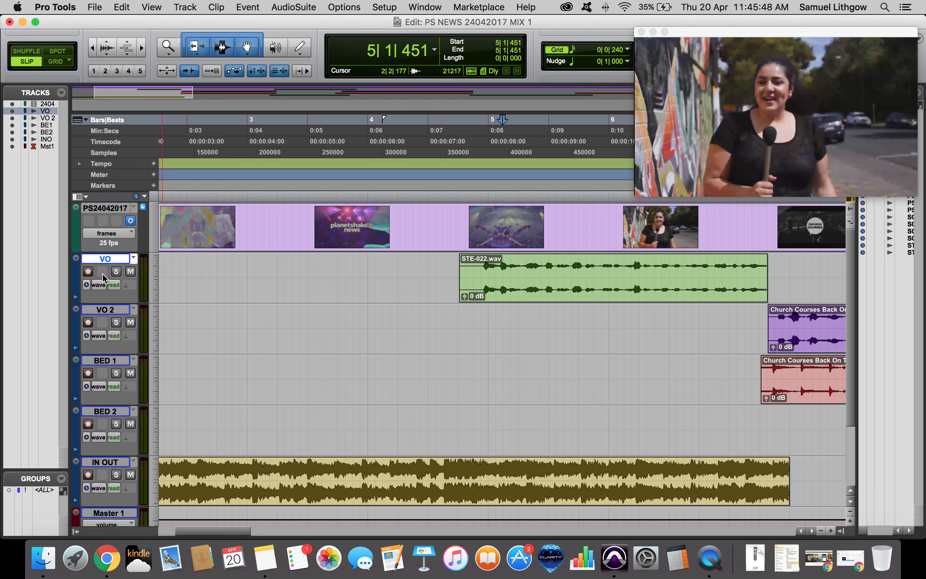
left_click(477, 261)
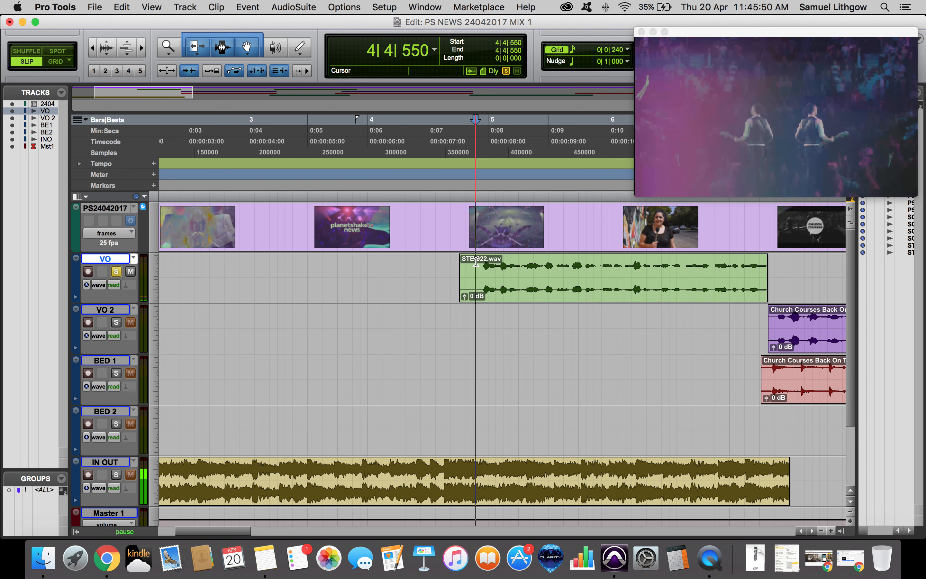
key("space")
Lengthen the end of the STE-022 clip on VO slightly past bar 7.
key("space")
left_click(474, 262)
key("a")
left_click_drag(474, 262, 482, 261)
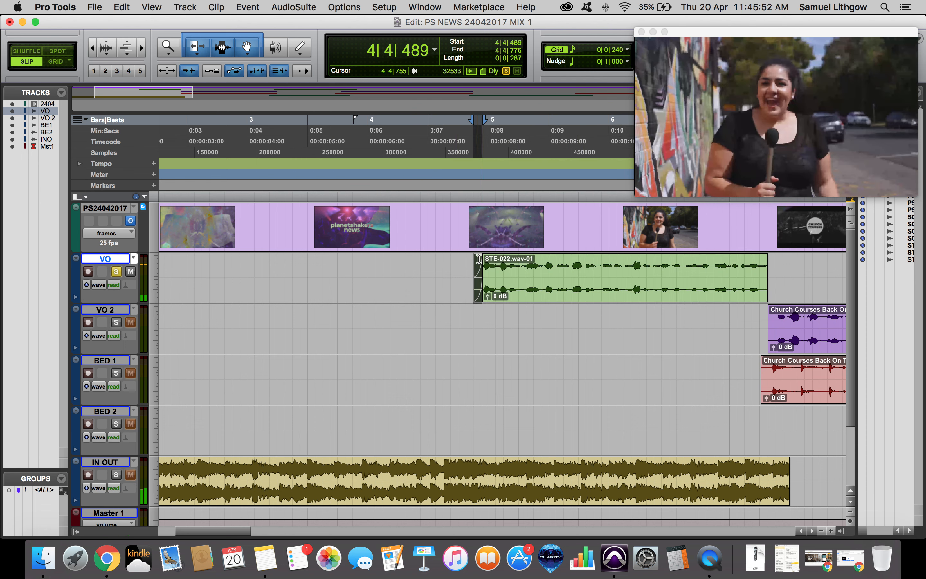
left_click(470, 263)
key("space")
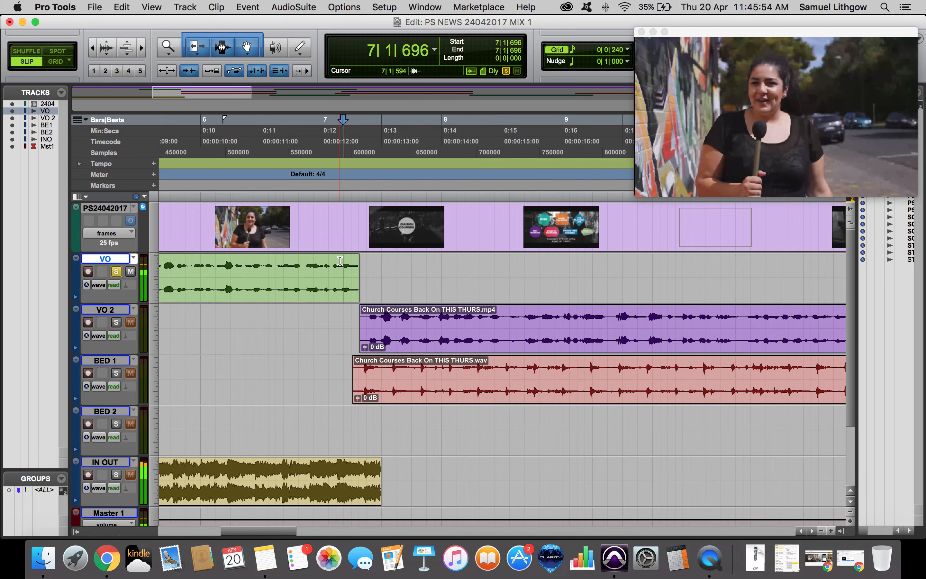
key("space")
left_click(300, 261)
key("space")
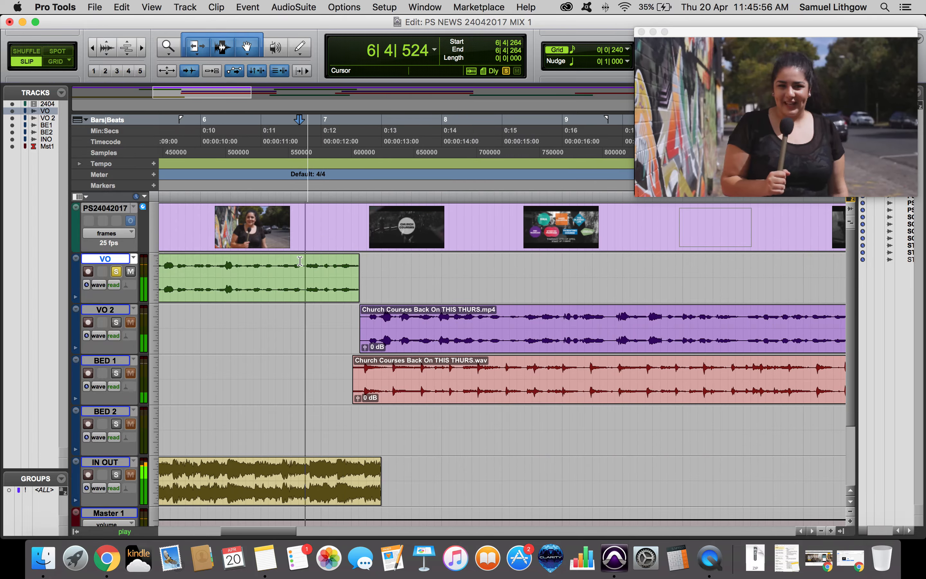
key("space")
left_click_drag(356, 271, 394, 272)
Try separating the VO clip at the cursor, then undo it.
left_click(336, 268)
key("space")
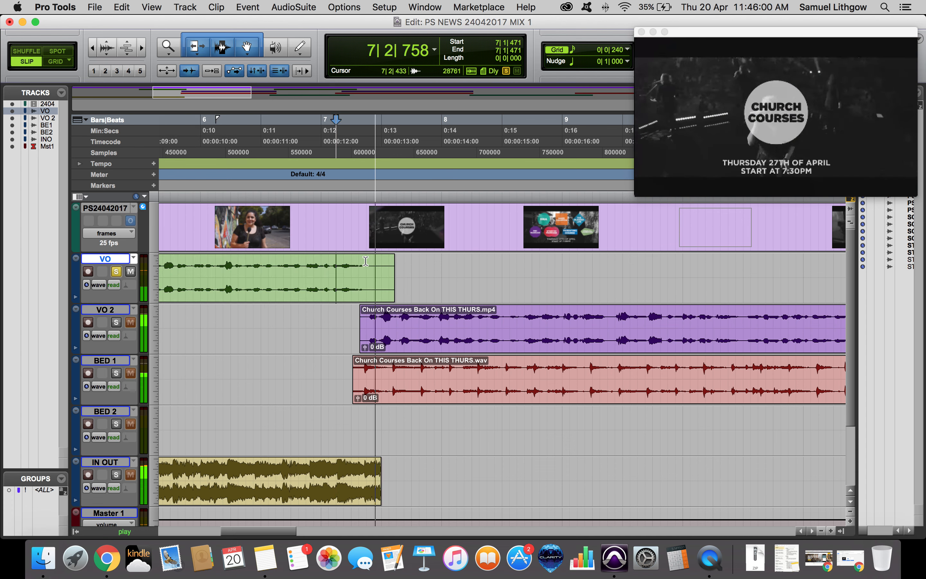
key("space")
left_click(366, 261)
key("super+e")
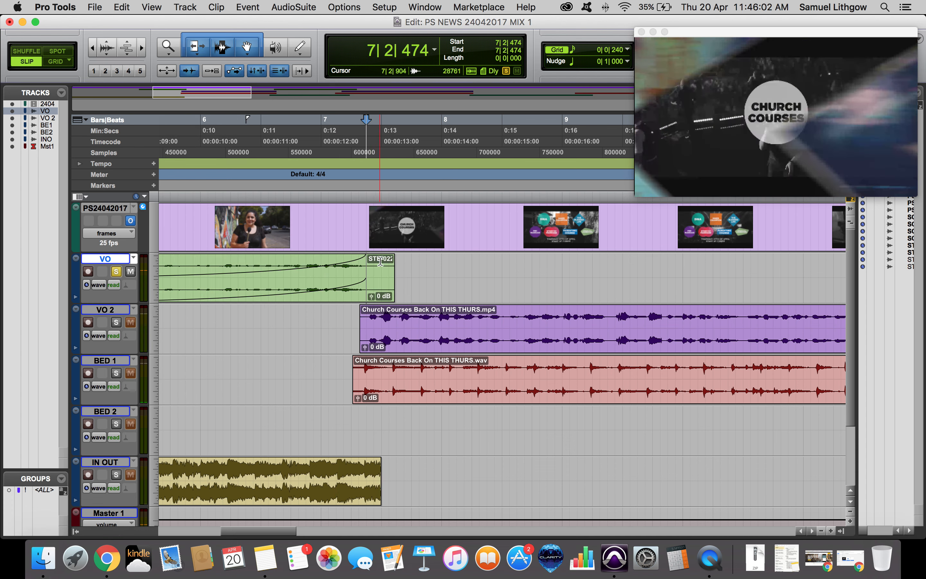
key("super+z")
Add a short fade-out to the end of the STE-022 clip on VO.
left_click_drag(376, 260, 366, 286)
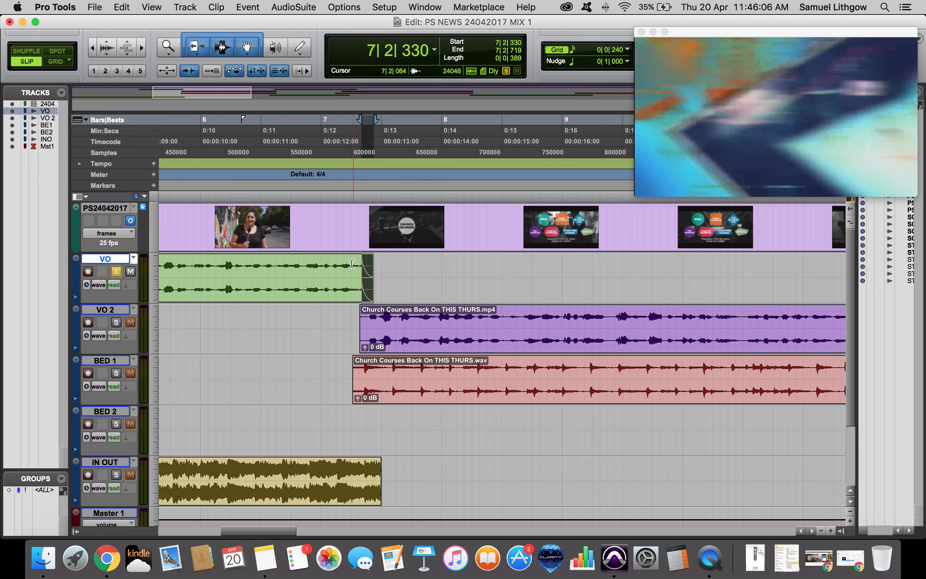
left_click(344, 262)
key("space")
key("space")
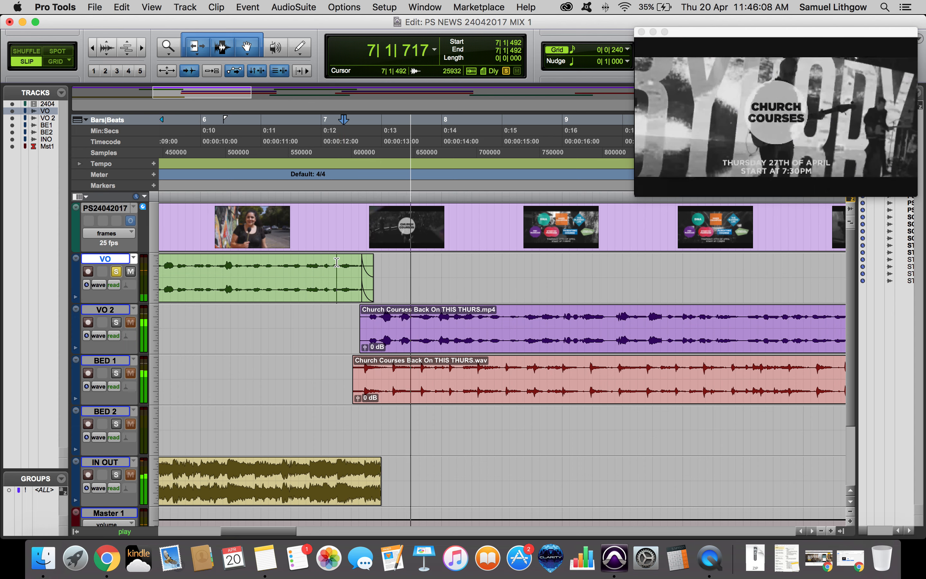
left_click(337, 268)
left_click(372, 272)
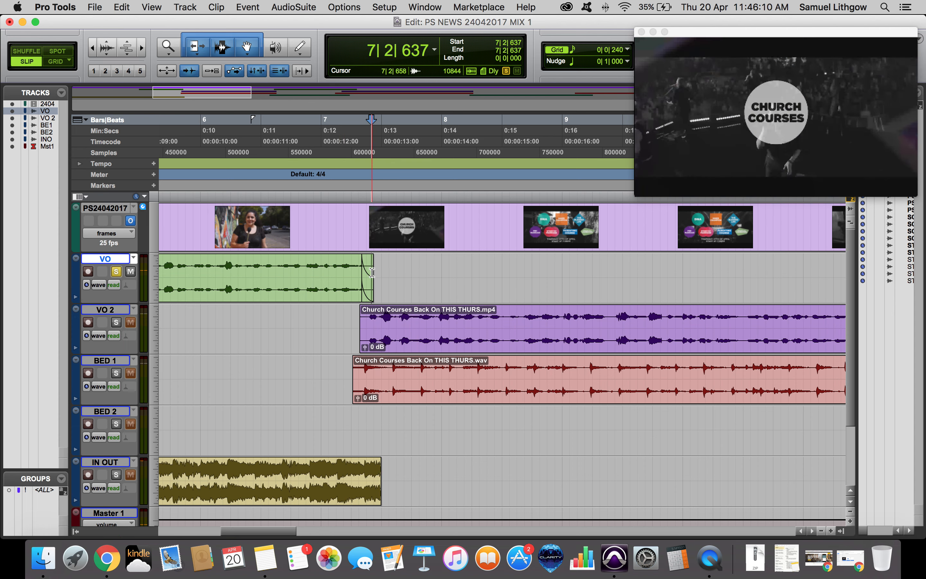
left_click(369, 272)
Zoom in to examine the fade-out, then zoom out and play back the clip transition.
key("super+bracketright")
key("super+bracketright")
left_click(517, 285)
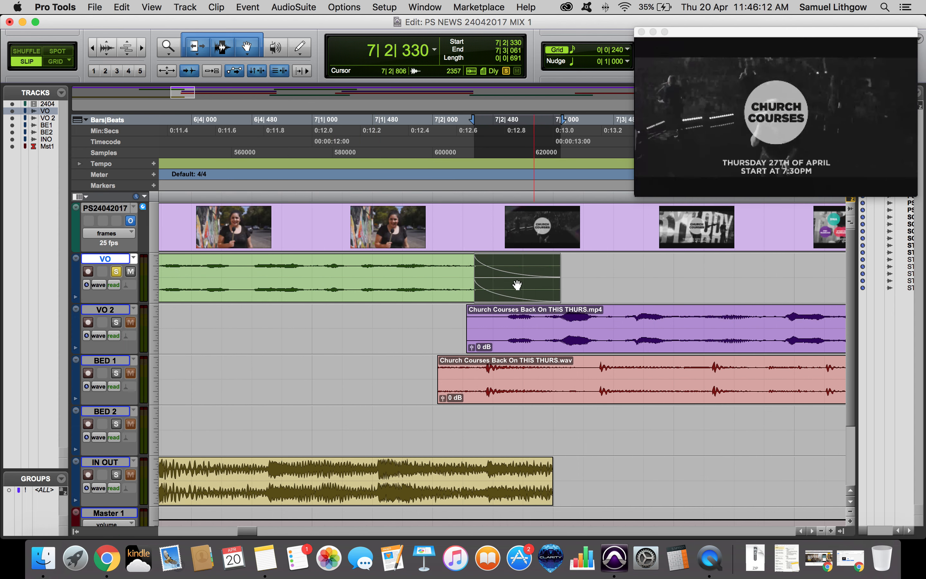
left_click_drag(512, 287, 512, 287)
key("super+bracketleft")
key("super+bracketleft")
left_click(345, 272)
left_click(448, 271)
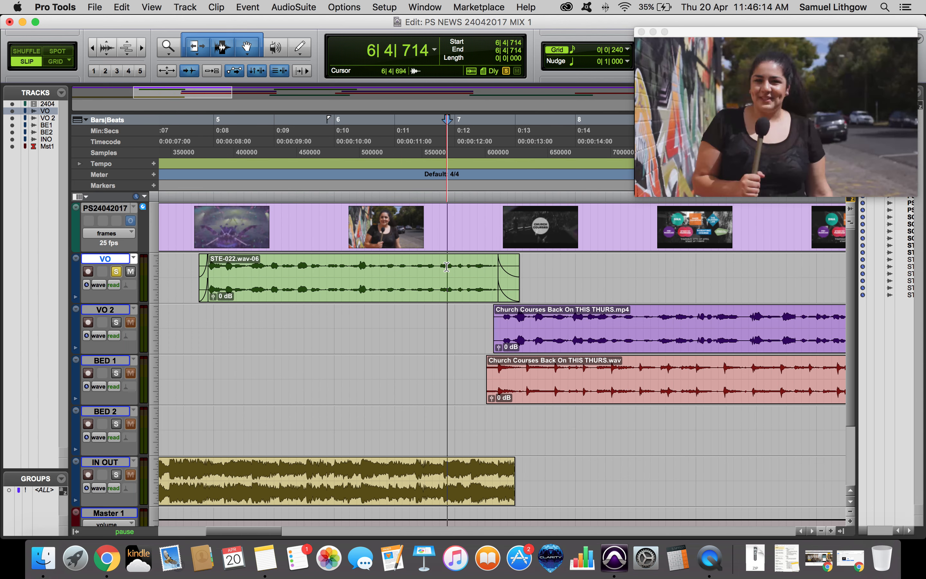
key("space")
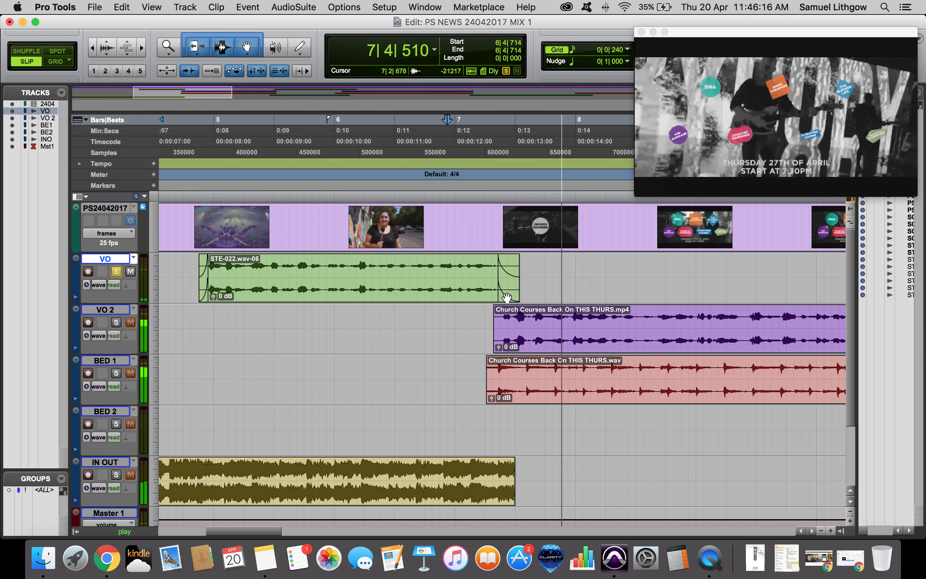
Trim the end of the STE-022 clip on VO slightly and play back from just before bar 7.
left_click(502, 297)
left_click_drag(502, 297, 503, 298)
left_click(468, 268)
key("space")
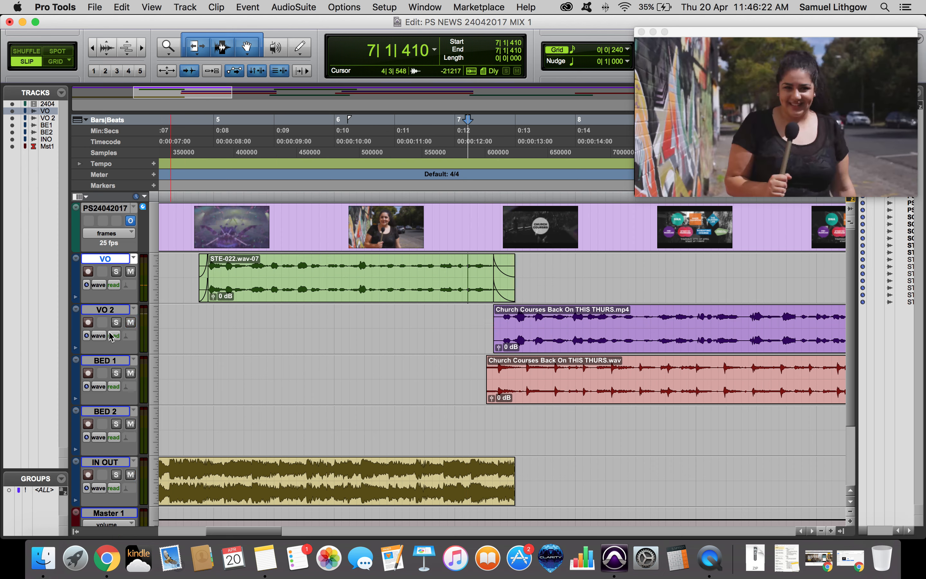
Add a short fade-in to the start of the Church Courses clip on VO 2 and play back the transition.
left_click(445, 312)
key("space")
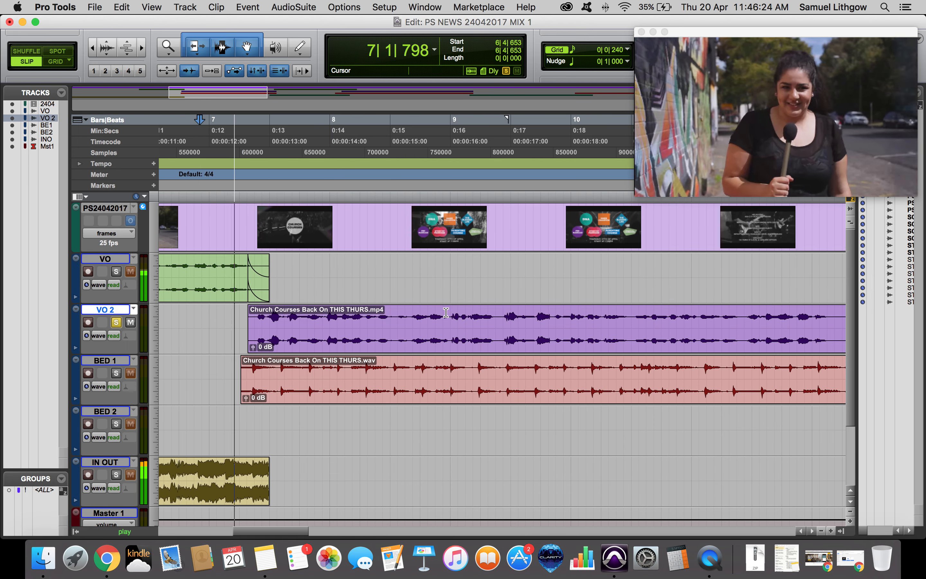
scroll(341, 315, "left", 5)
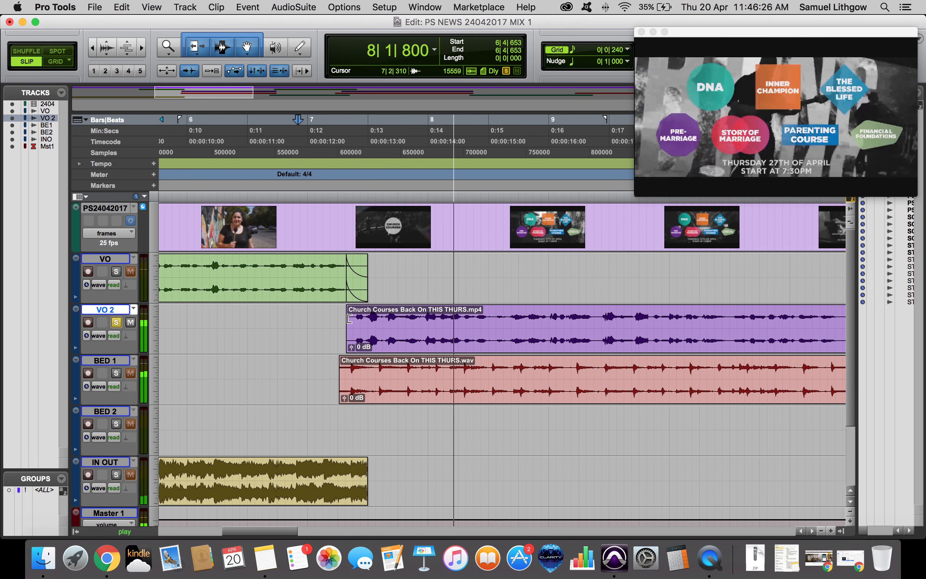
key("space")
mouse_move(350, 319)
left_mouse_down()
mouse_move(326, 319)
mouse_move(352, 310)
left_mouse_up()
left_click(332, 320)
key("space")
key("space")
left_click(326, 314)
Shorten the end of the Church Courses clip on VO 2 to just before bar 12 with a fade-out, and play it back.
key("space")
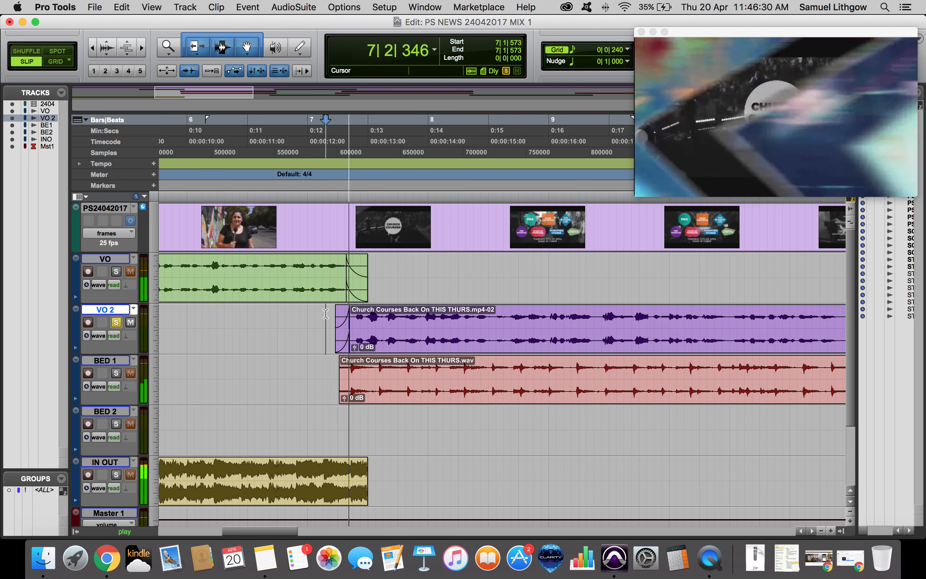
key("super+bracketleft")
key("super+bracketleft")
key("space")
left_click(480, 318)
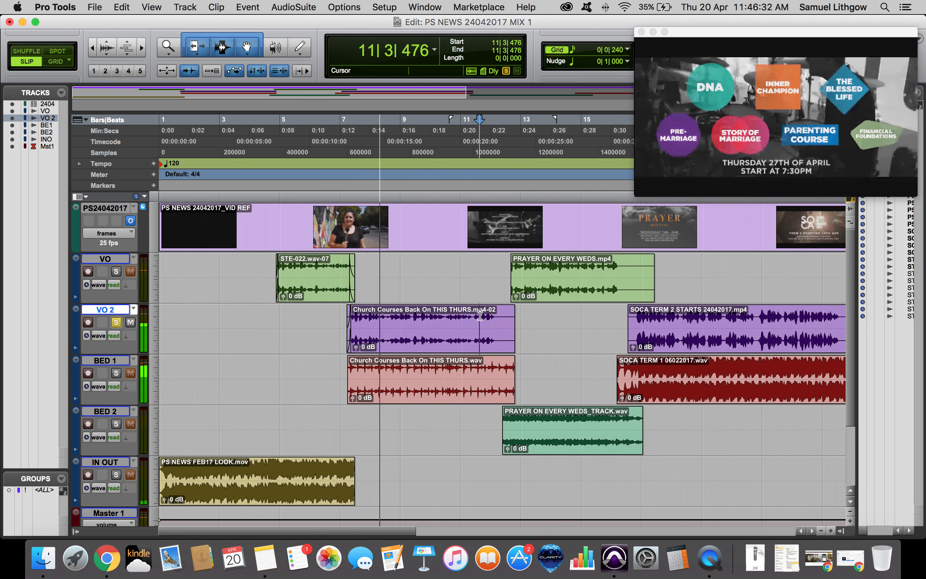
key("super+bracketright")
key("space")
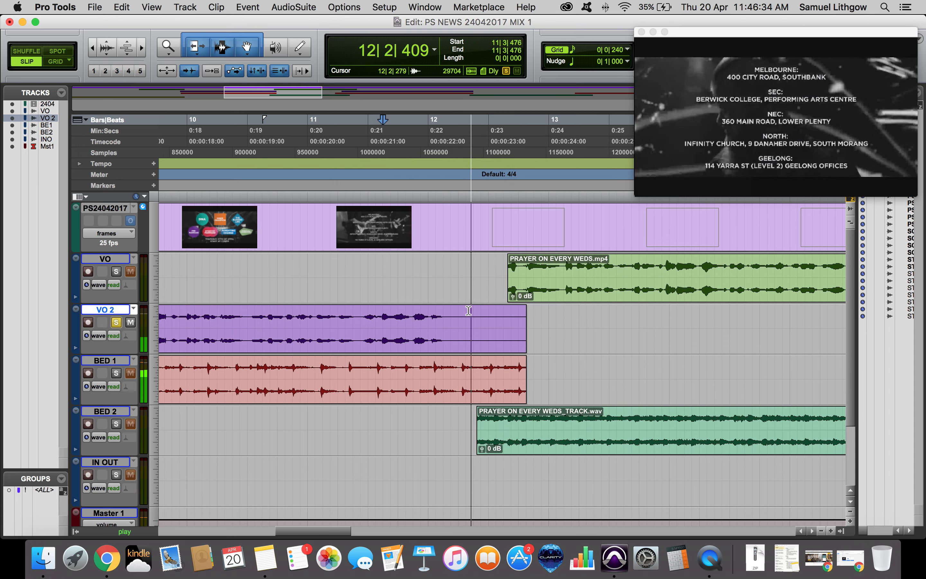
key("space")
mouse_move(525, 329)
left_mouse_down()
mouse_move(467, 329)
mouse_move(451, 310)
left_mouse_up()
left_click(423, 314)
key("space")
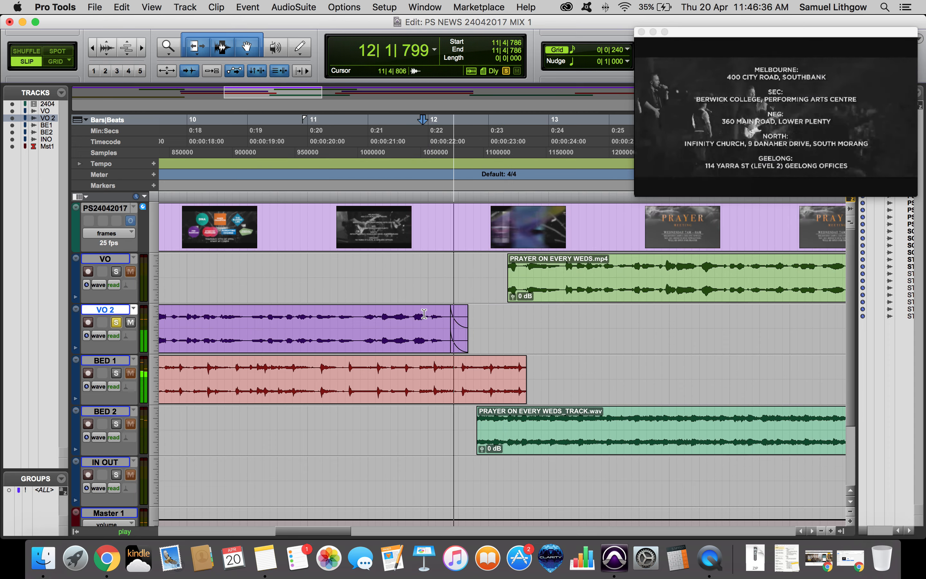
Select the PRAYER ON EVERY WEDS clip on VO, solo VO, and trim the clip's end to near bar 16.
key("super+bracketleft")
key("super+bracketleft")
key("space")
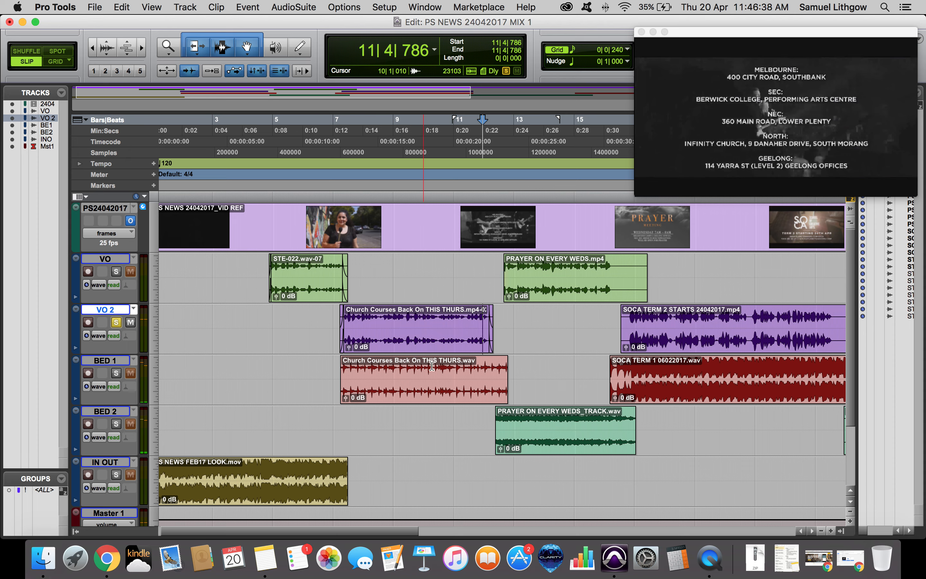
double_click(533, 275)
key("super+bracketright")
key("space")
key("super+bracketleft")
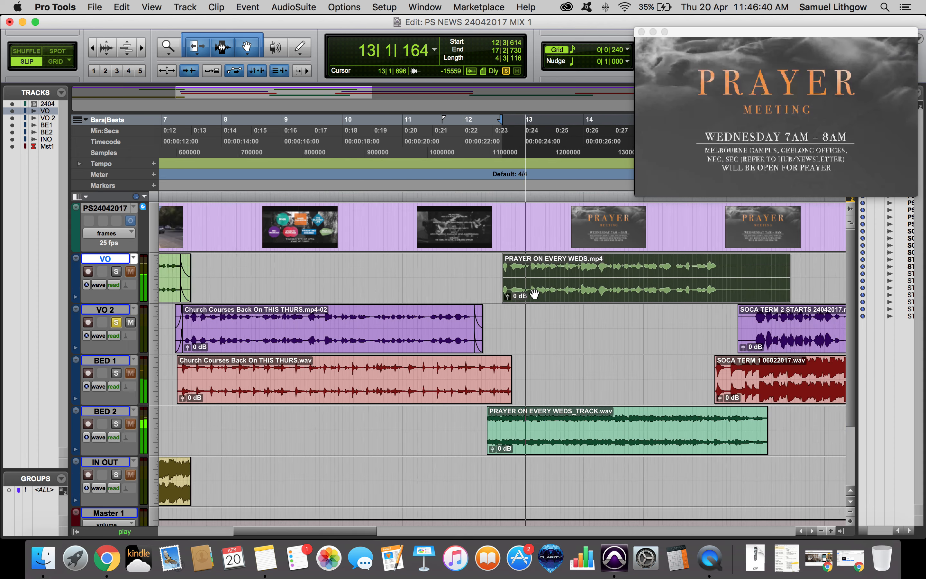
left_click(116, 272)
scroll(410, 309, "right", 5)
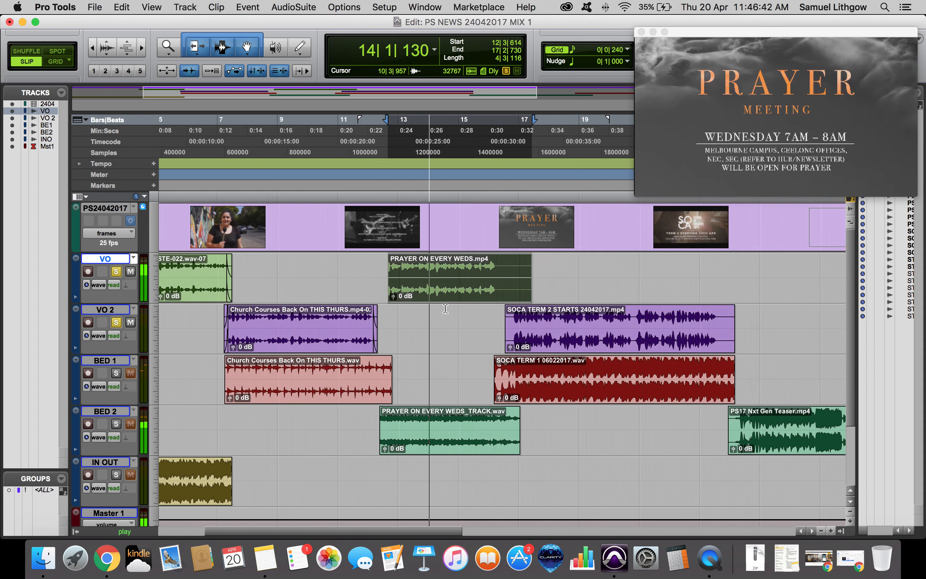
left_click(451, 262)
key("s")
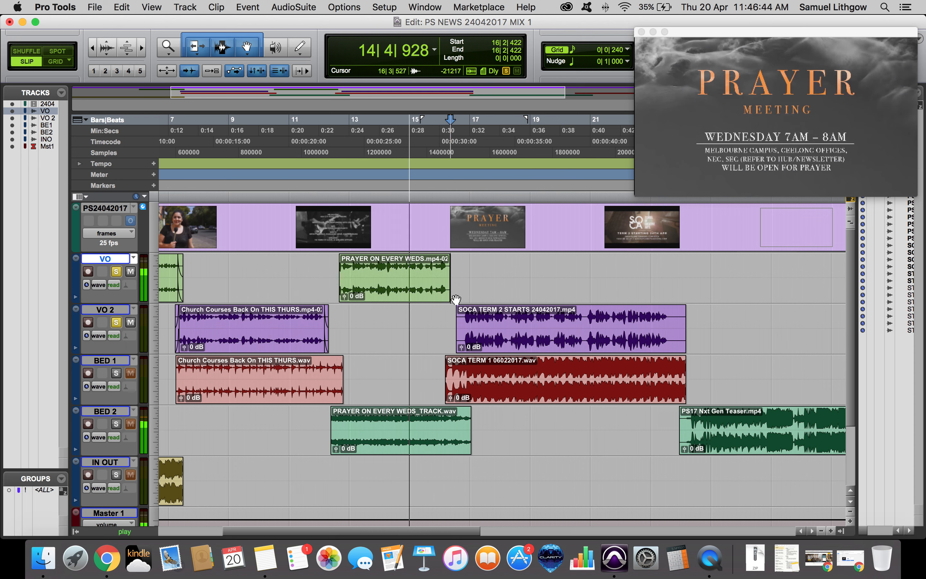
Move the PRAYER ON EVERY WEDS clip from VO down onto the VO 2 track and play it back.
key("super+bracketright")
left_click_drag(386, 277, 386, 319)
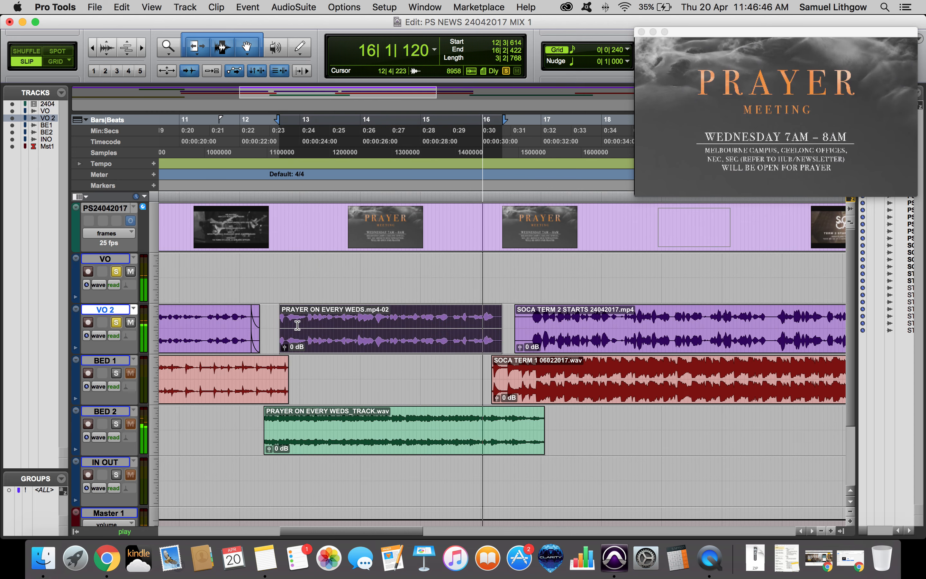
key("space")
key("t")
key("t")
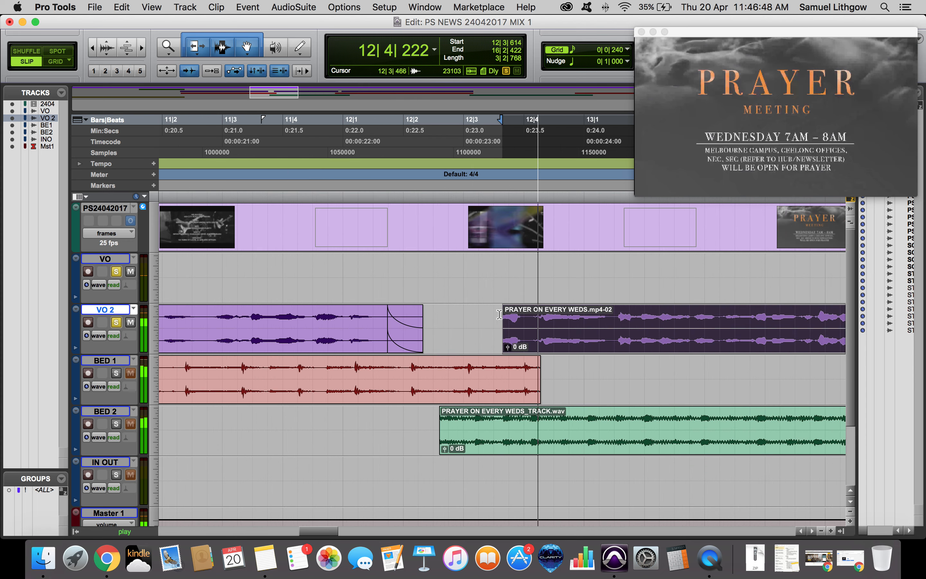
key("space")
Try trimming the start of the PRAYER clip on VO 2 earlier, and undo it.
left_click_drag(503, 326, 491, 311)
left_click(481, 316)
key("space")
key("space")
key("a")
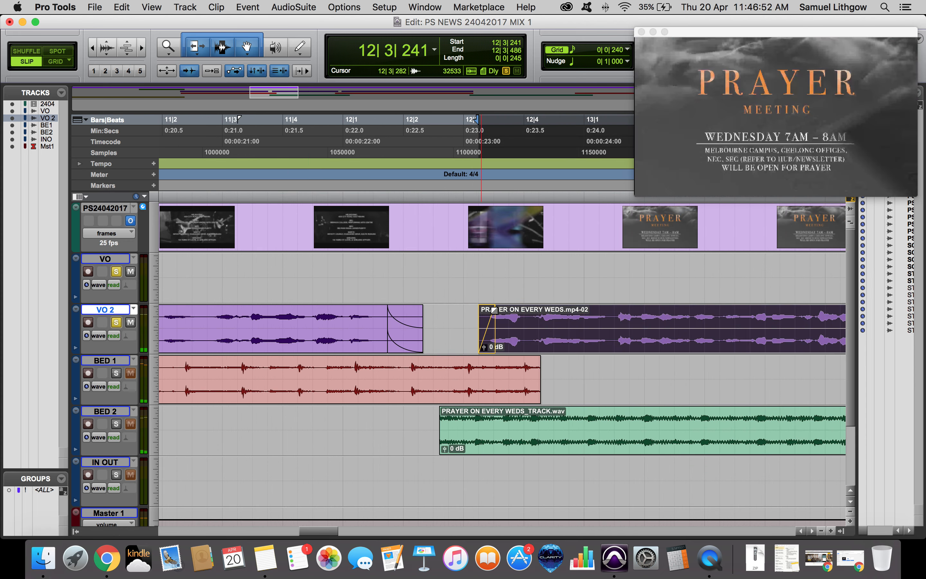
left_click(467, 314)
key("space")
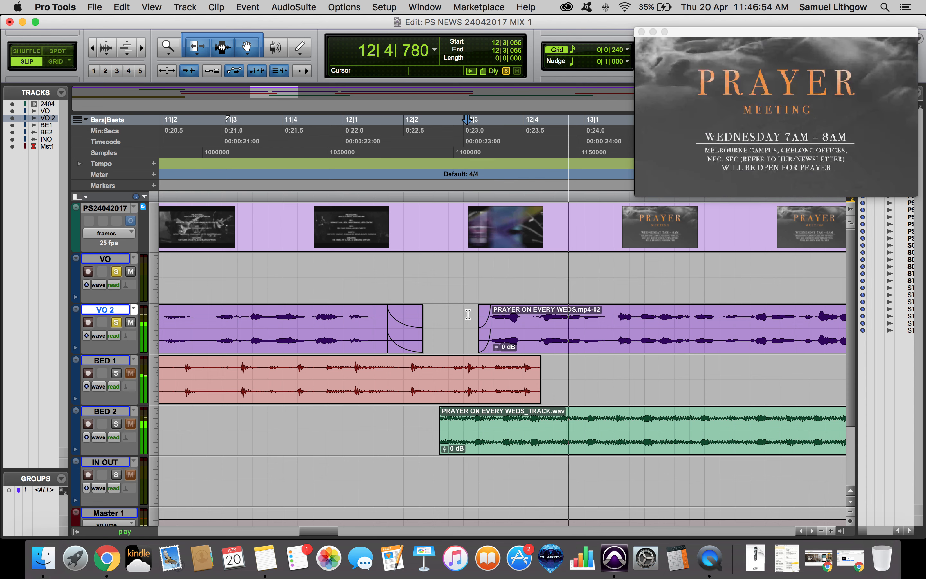
key("r")
key("space")
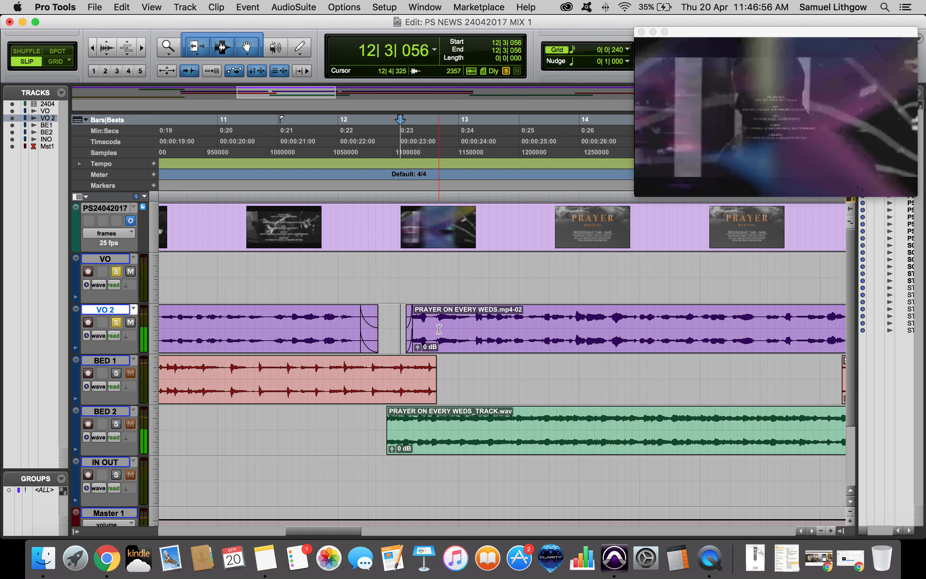
key("super+z")
Retrim the start of the PRAYER clip on VO 2 to about 12|3 and play back the transition.
left_click_drag(401, 322, 418, 321)
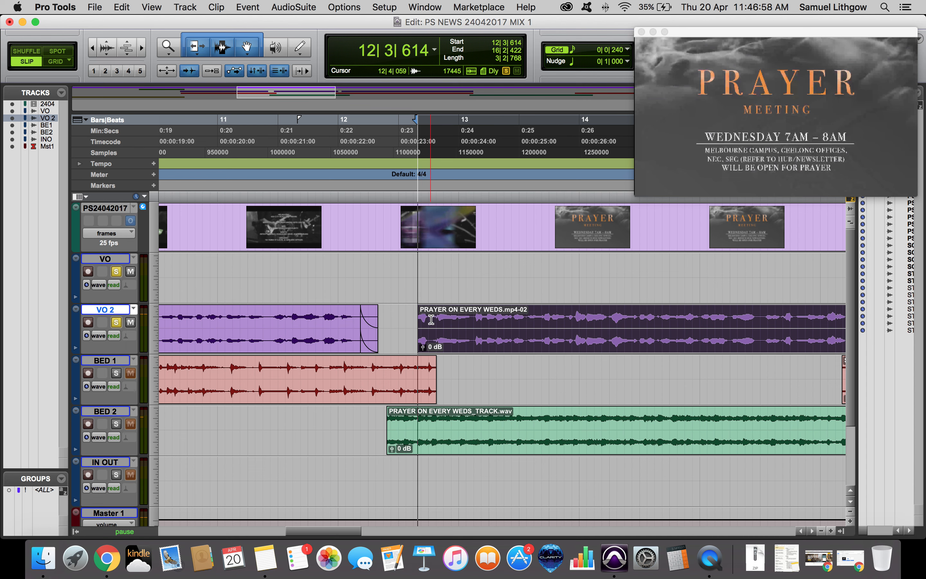
key("space")
key("t")
key("space")
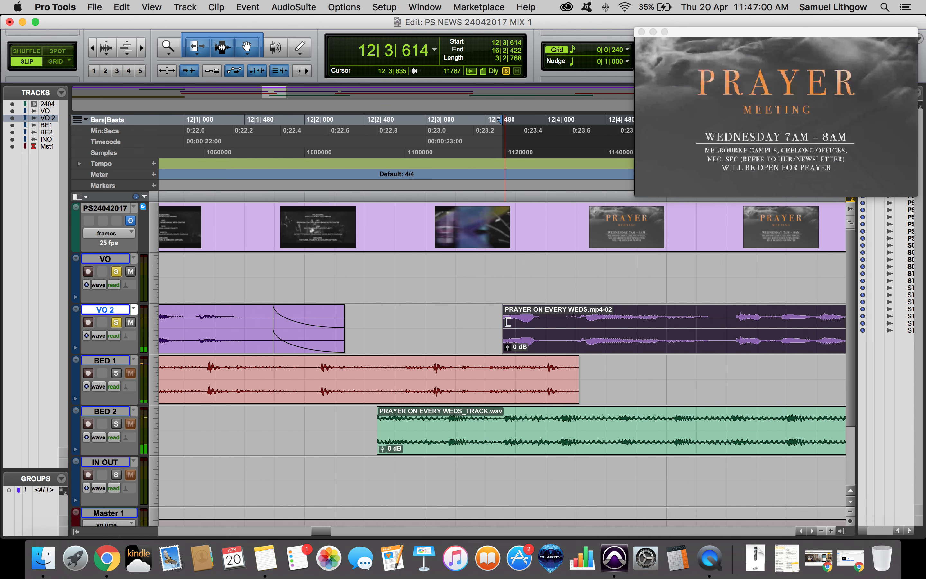
left_click_drag(508, 321, 476, 312)
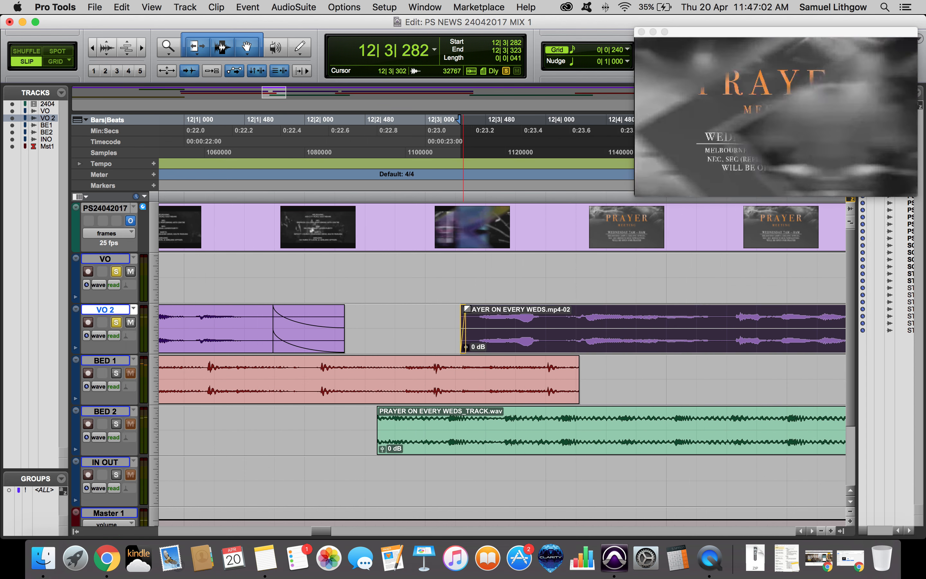
left_click(442, 325)
key("space")
key("r")
key("r")
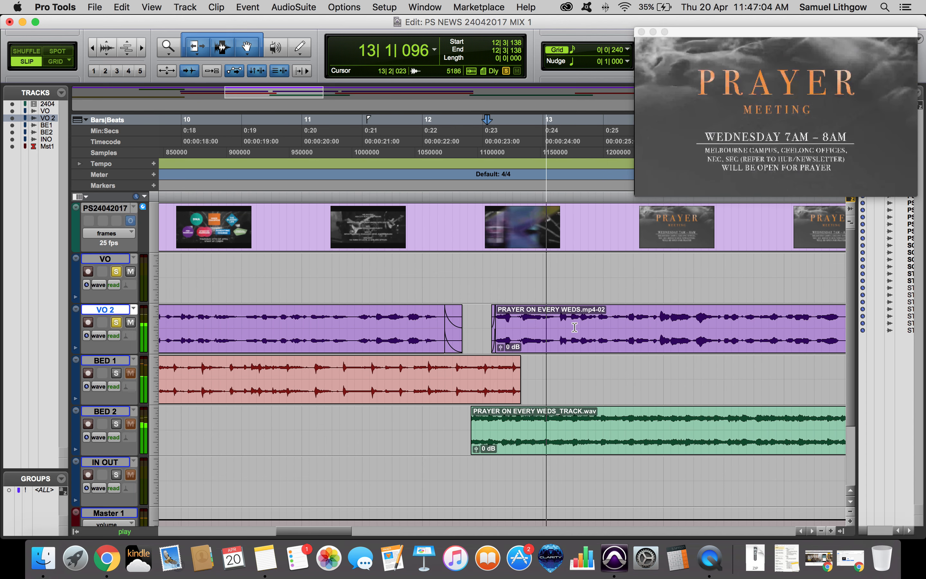
key("r")
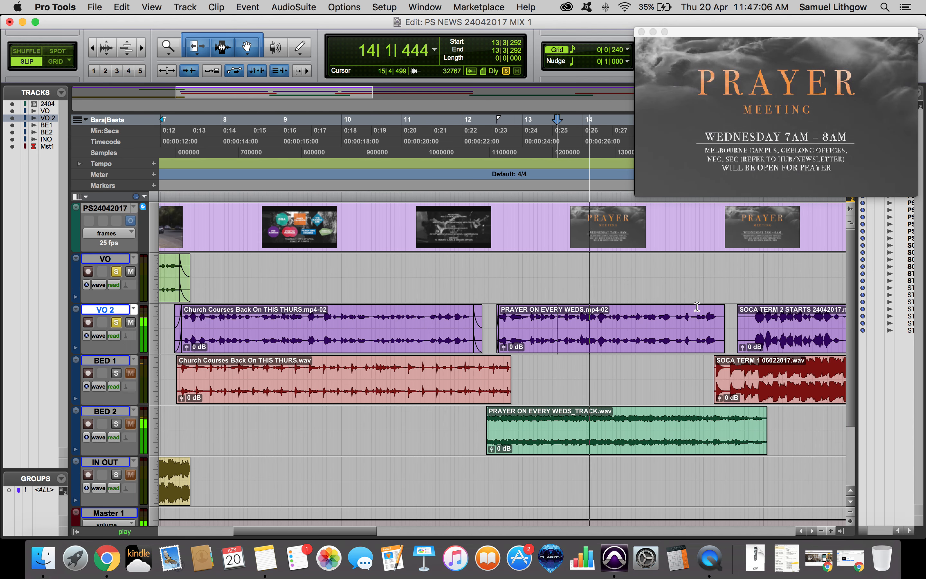
Add a short fade-out to the end of the PRAYER clip on VO 2 and play it back.
left_click(696, 316)
key("t")
key("t")
mouse_move(524, 311)
left_mouse_down()
mouse_move(510, 315)
mouse_move(505, 338)
left_mouse_up()
left_click(438, 320)
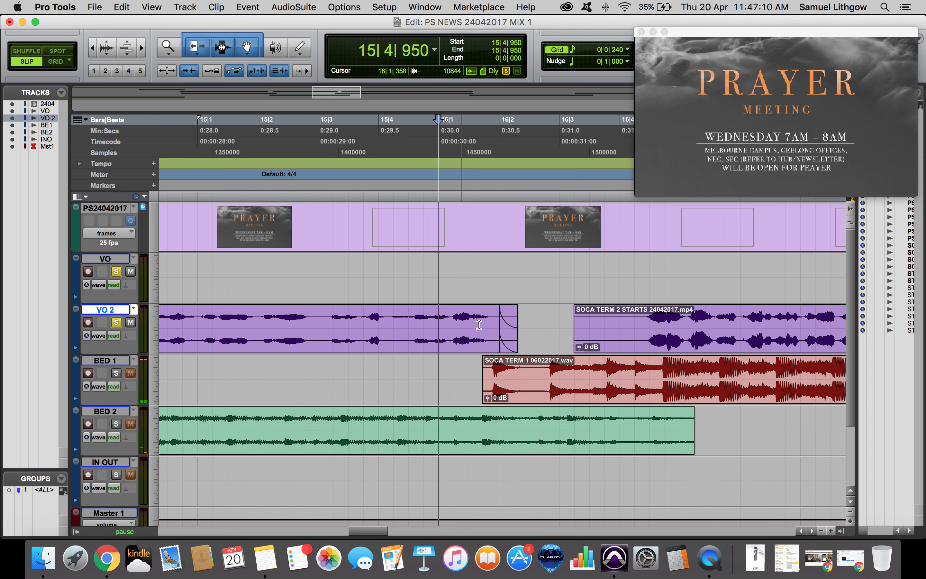
key("space")
Trim the start of the SOCA TERM 2 STARTS clip on VO 2 to about 16|4, add a fade-in, and play it back.
left_click(626, 312)
key("a")
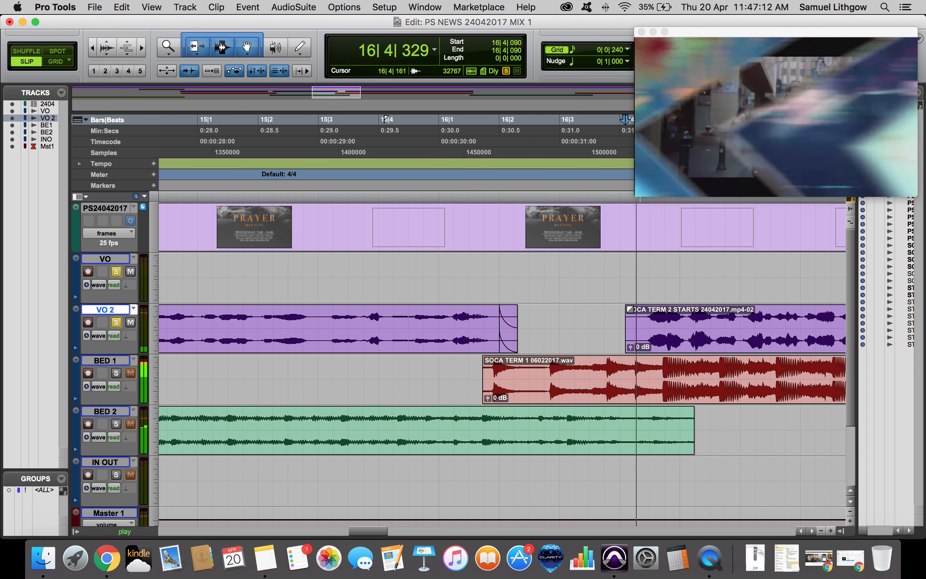
left_click_drag(628, 310, 643, 312)
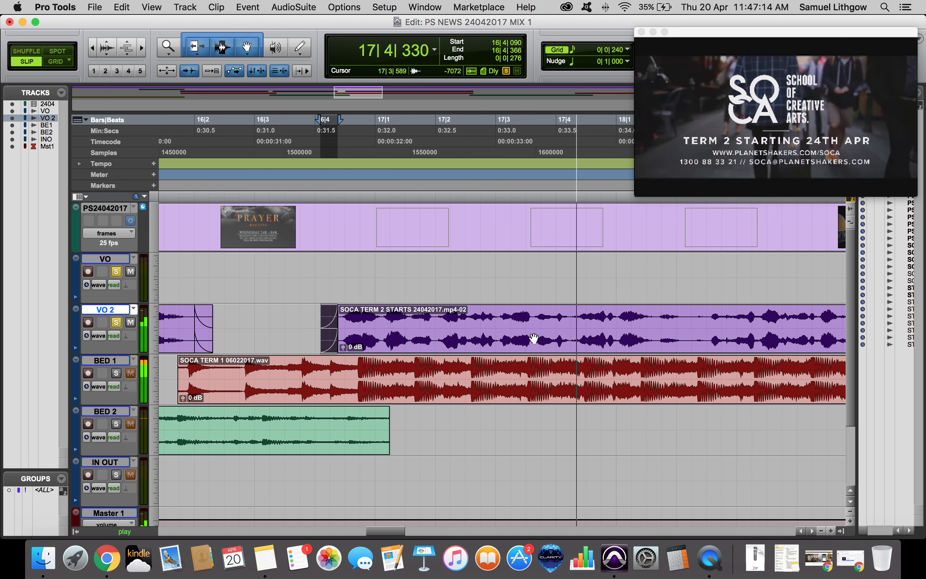
key("space")
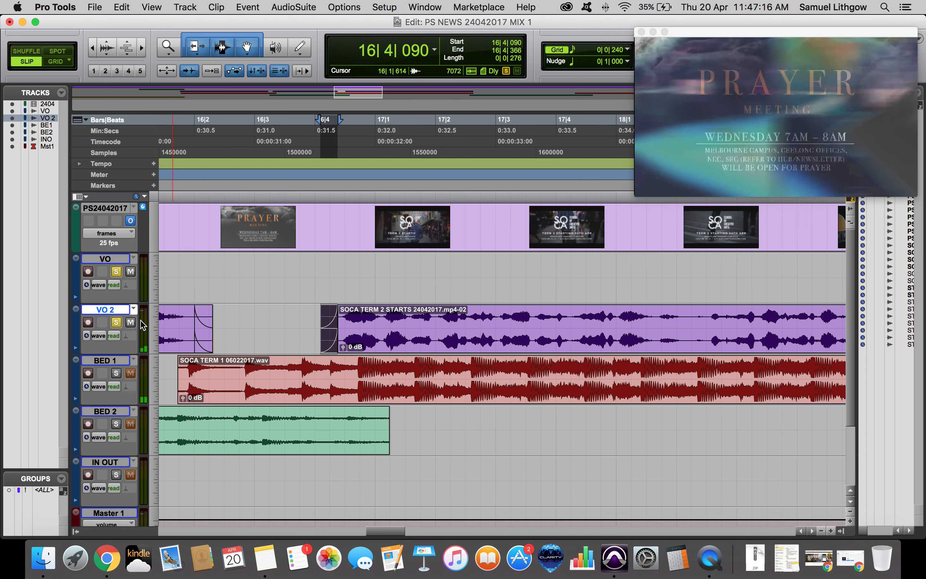
key("space")
left_click(377, 336)
key("space")
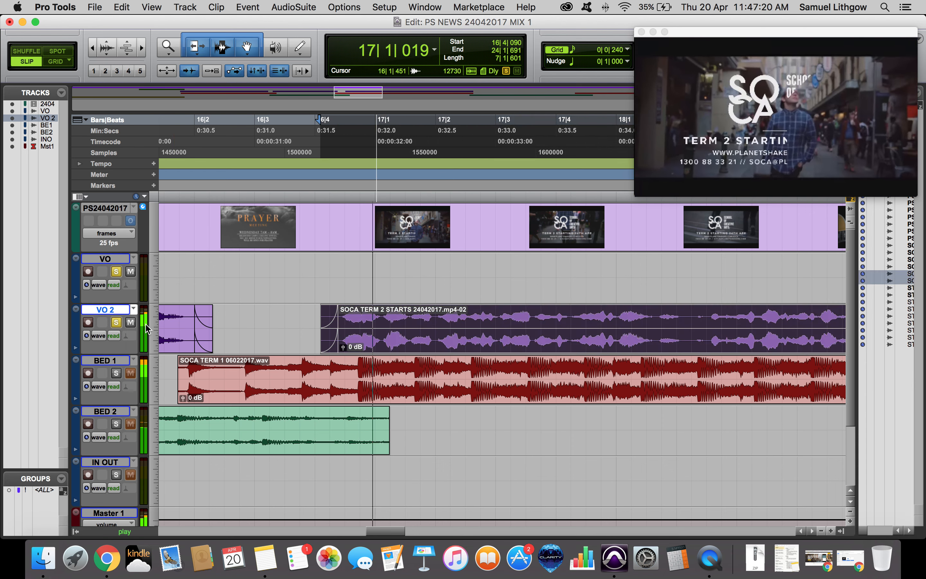
key("space")
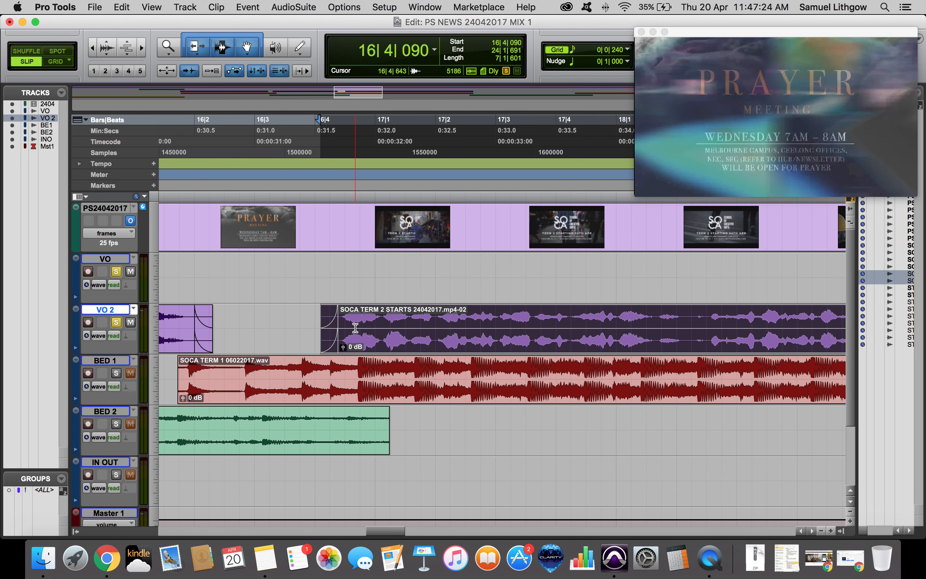
Create two new audio tracks.
key("super+shift+n")
type("2")
key("Return")
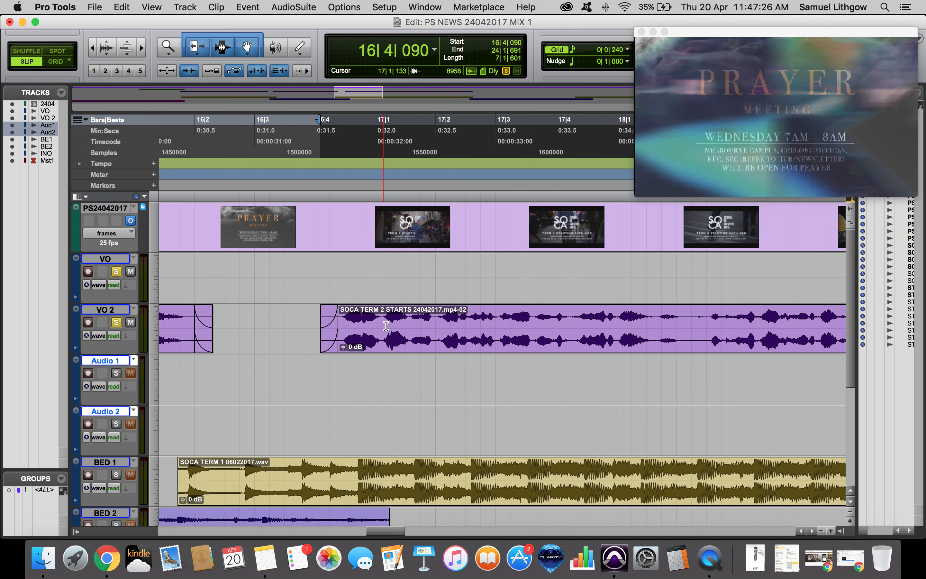
Move the SOCA TERM 2 STARTS clip from VO 2 onto the new Audio 1 and Audio 2 tracks and play it.
left_click_drag(357, 330, 358, 379)
scroll(286, 373, "right", 5)
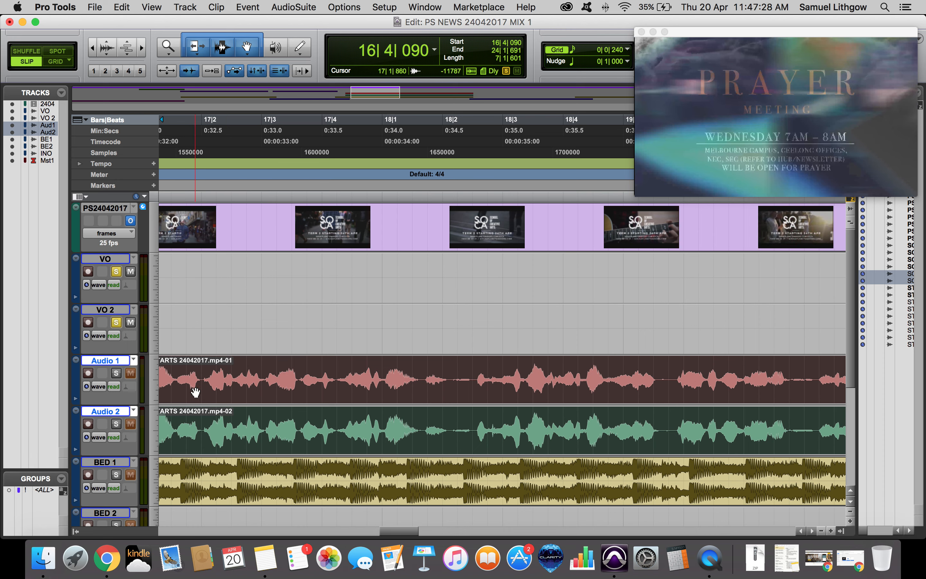
key("space")
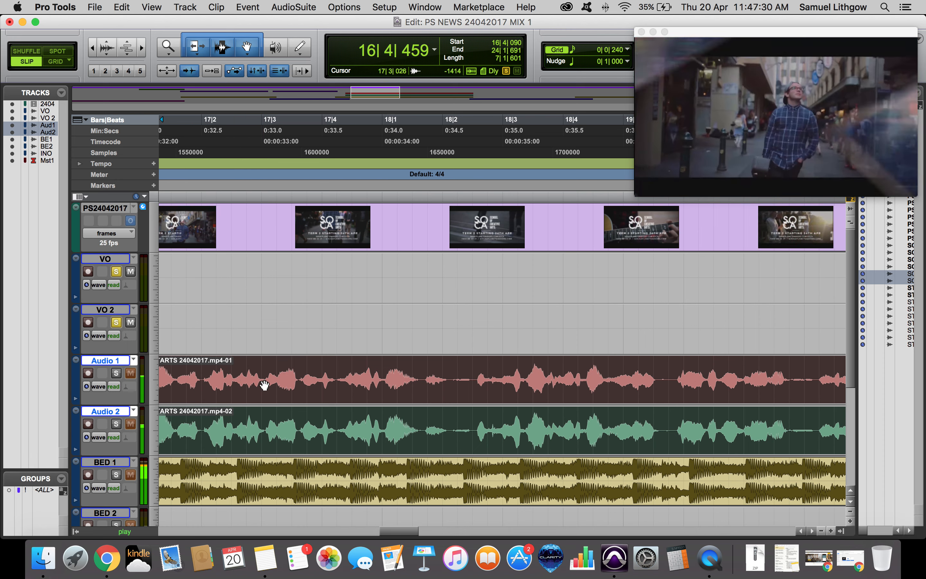
key("space")
key("r")
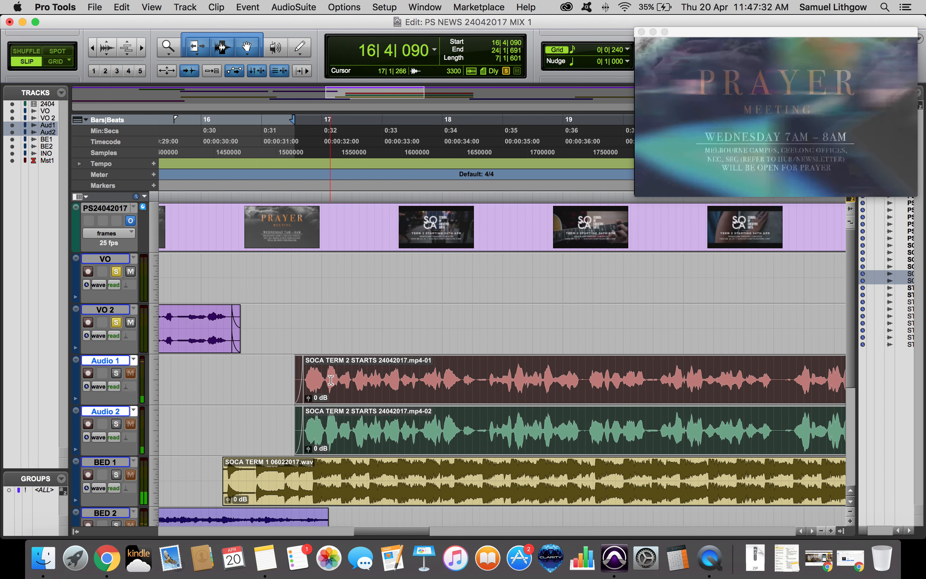
Delete the SOCA TERM 2 STARTS clip on the Audio 2 track.
scroll(330, 389, "left", 3)
scroll(542, 379, "right", 4)
left_click(209, 430)
left_click(418, 450)
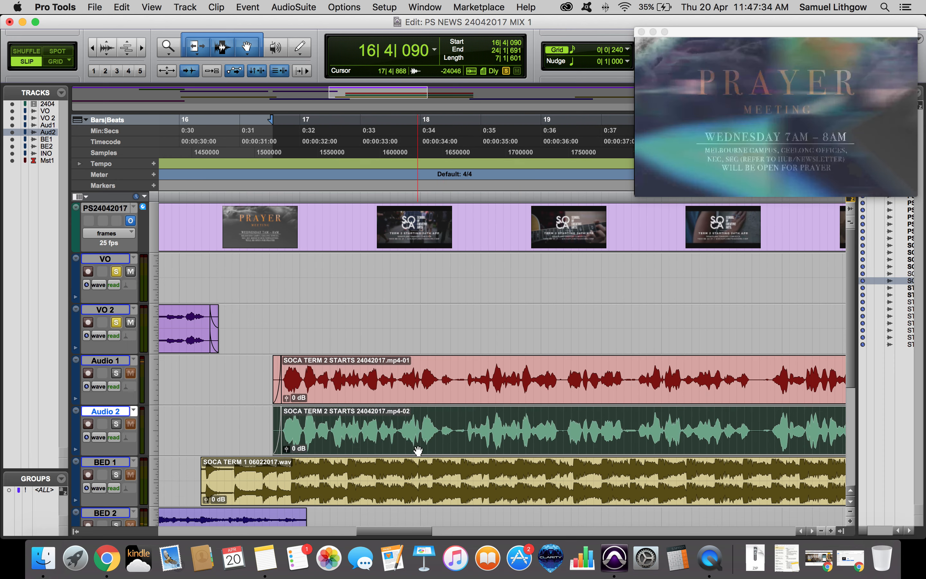
key("Delete")
left_click_drag(487, 386, 481, 409)
key("super+z")
key("super+z")
key("Delete")
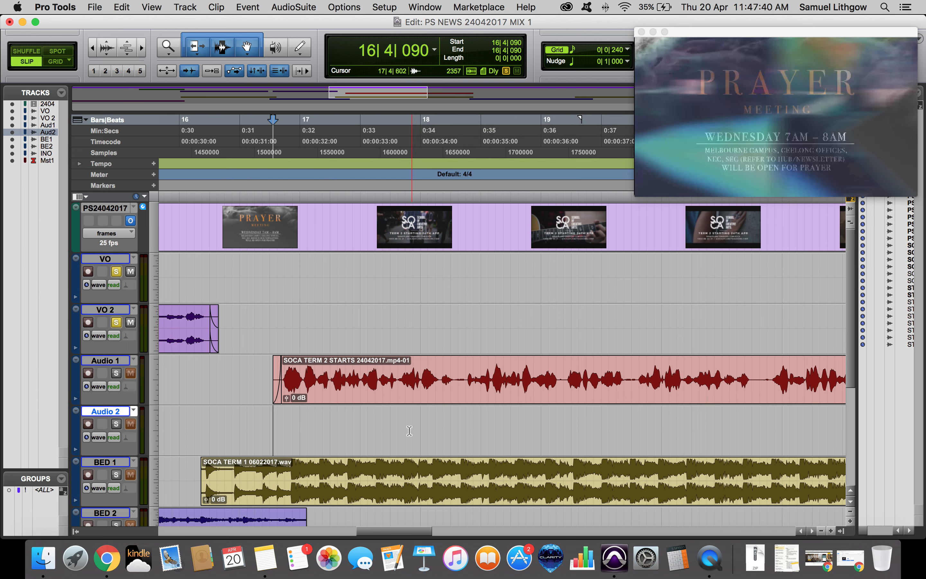
Move the remaining SOCA TERM 2 STARTS clip from Audio 1 back onto VO 2 and play it back.
left_click(389, 384)
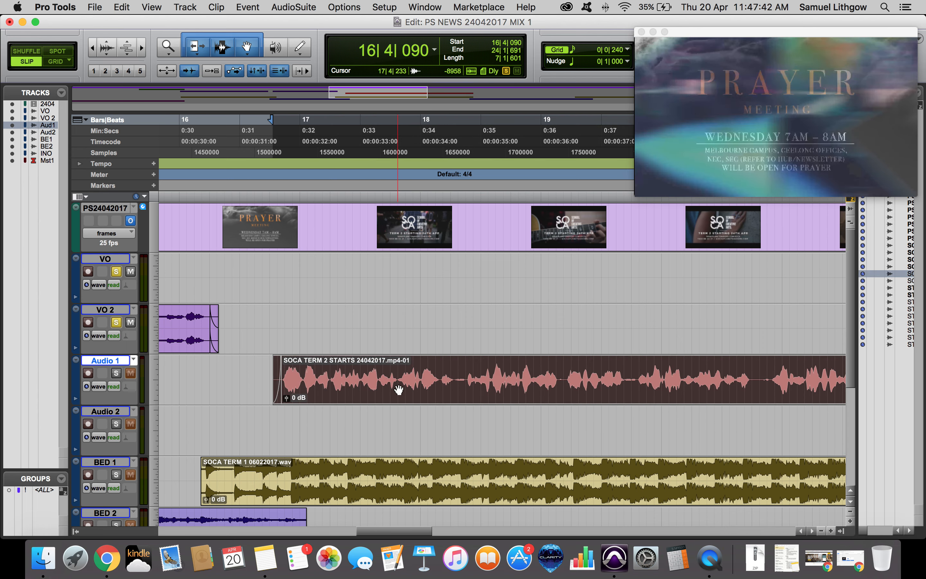
left_click_drag(398, 390, 390, 346)
left_click(401, 400, "shift")
key("space")
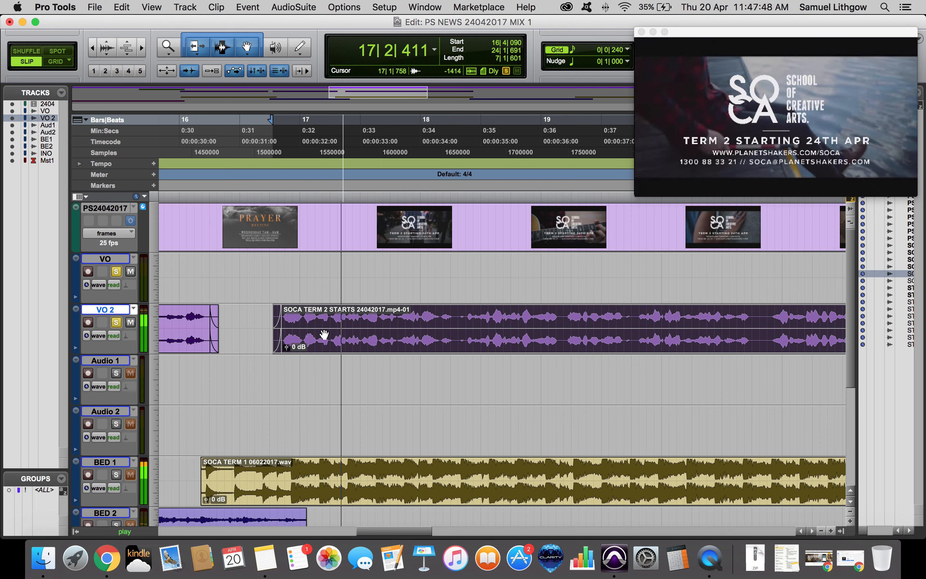
Solo the VO 2 track and play back the SOCA TERM 2 STARTS clip.
key("super+equal")
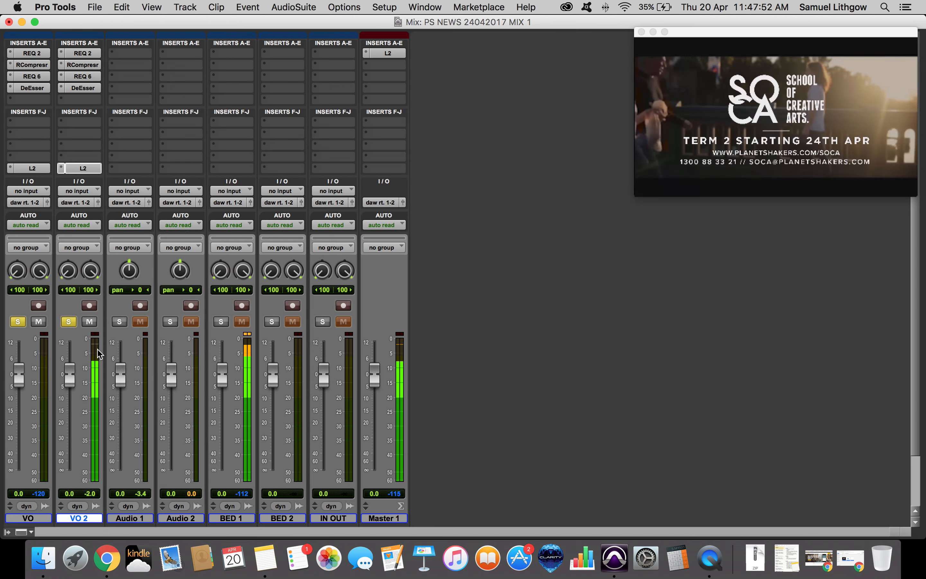
key("super+equal")
key("r")
key("r")
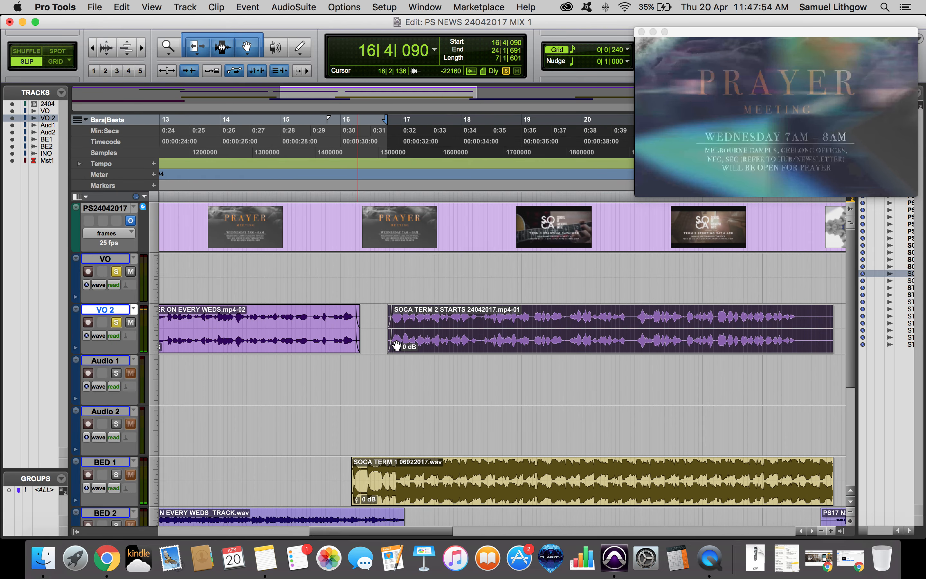
left_click(495, 323)
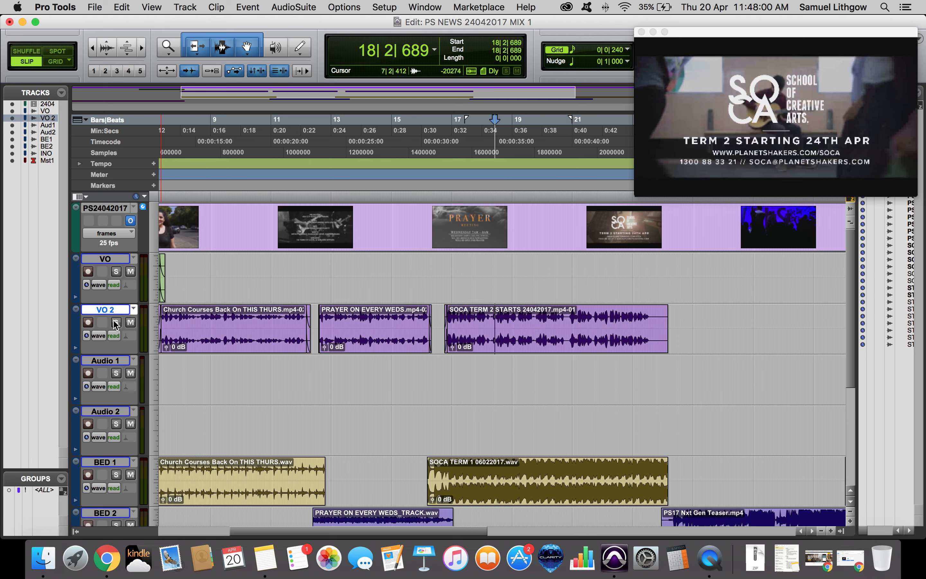
left_click(558, 343)
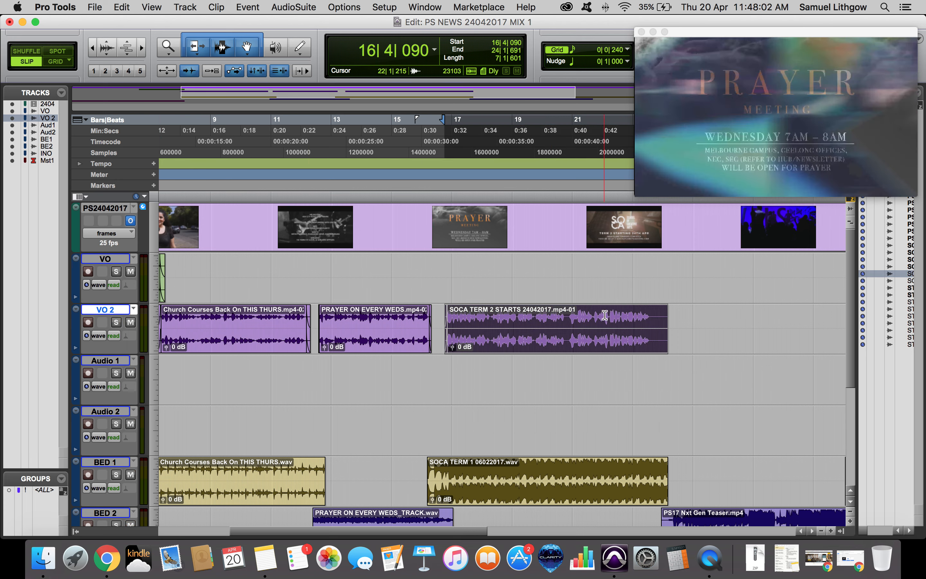
left_click(605, 315)
key("shift+s")
key("space")
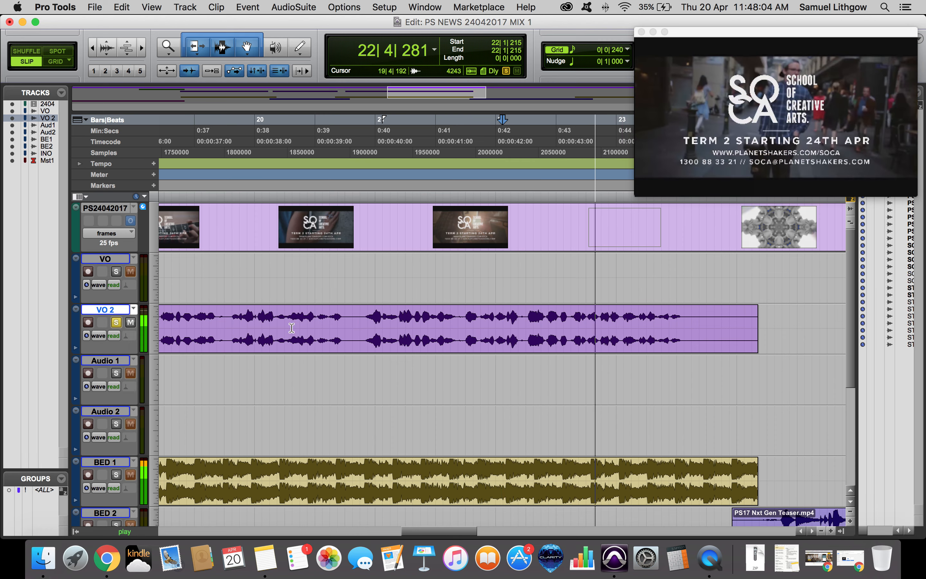
Trim the end of the SOCA TERM 2 STARTS clip on VO 2 and add a fade-out.
scroll(502, 321, "right", 5)
left_click(361, 312)
key("s")
left_click_drag(359, 311, 345, 311)
left_click_drag(348, 340, 344, 341)
key("space")
key("r")
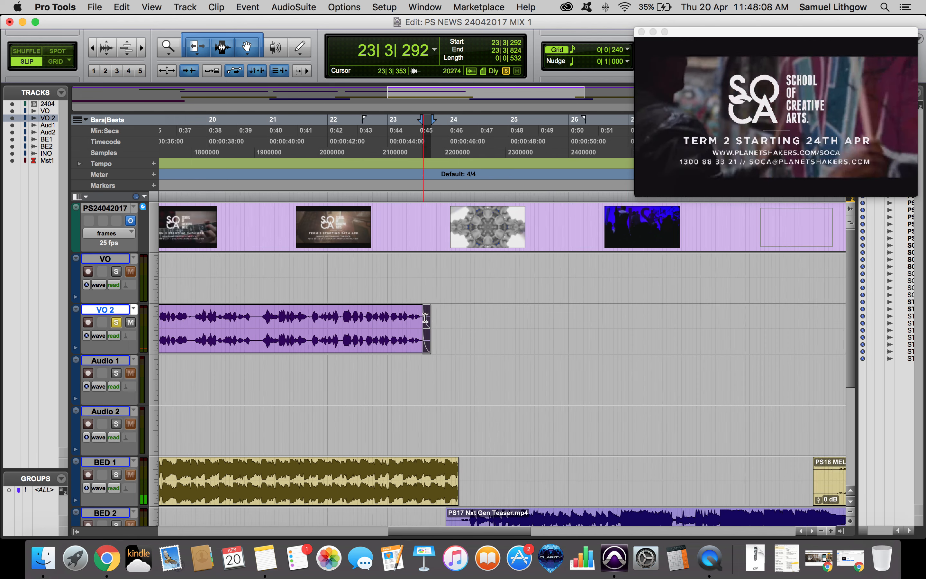
key("r")
key("r")
key("r")
Trim the start of the STE-022 clip on the VO track and add a fade-in, then play it.
left_click(471, 292)
key("t")
key("t")
key("t")
key("t")
key("t")
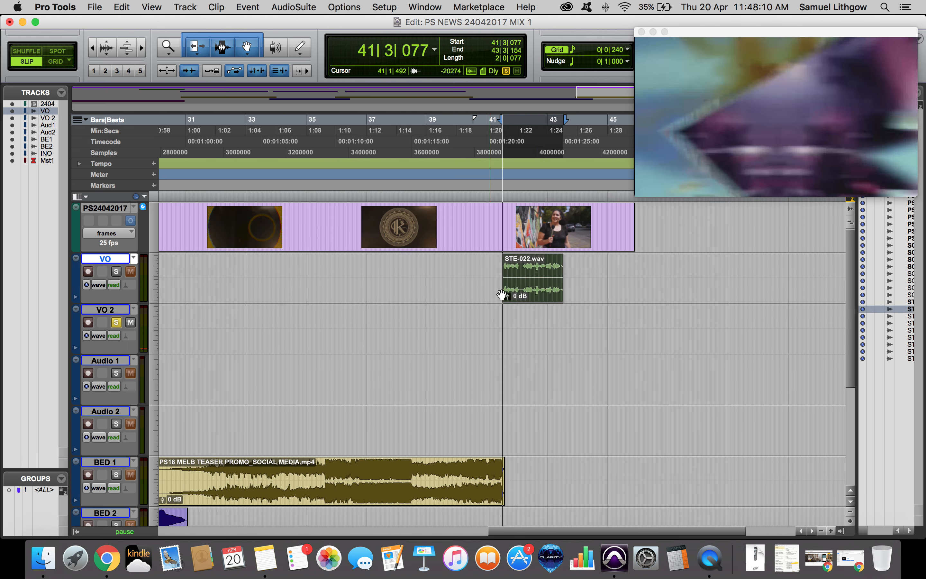
key("space")
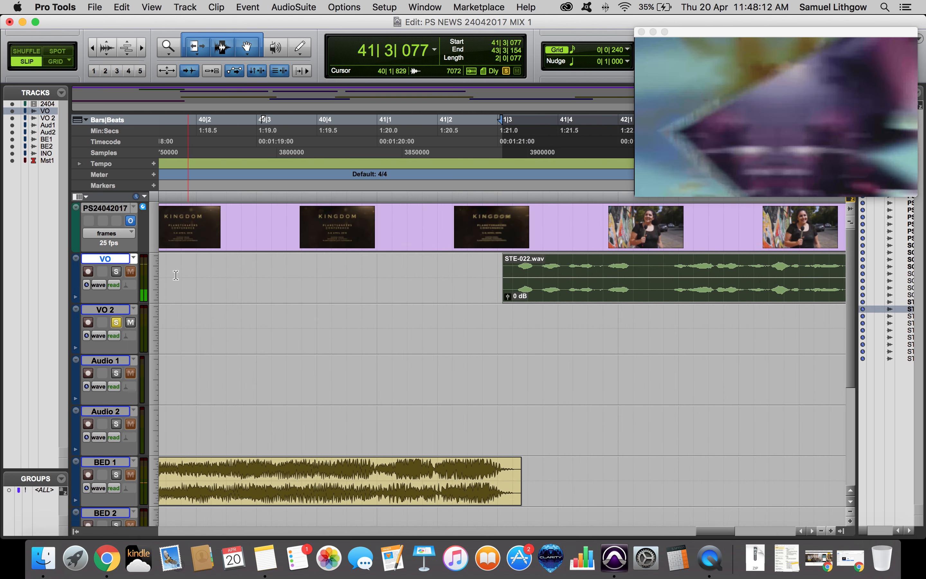
key("space")
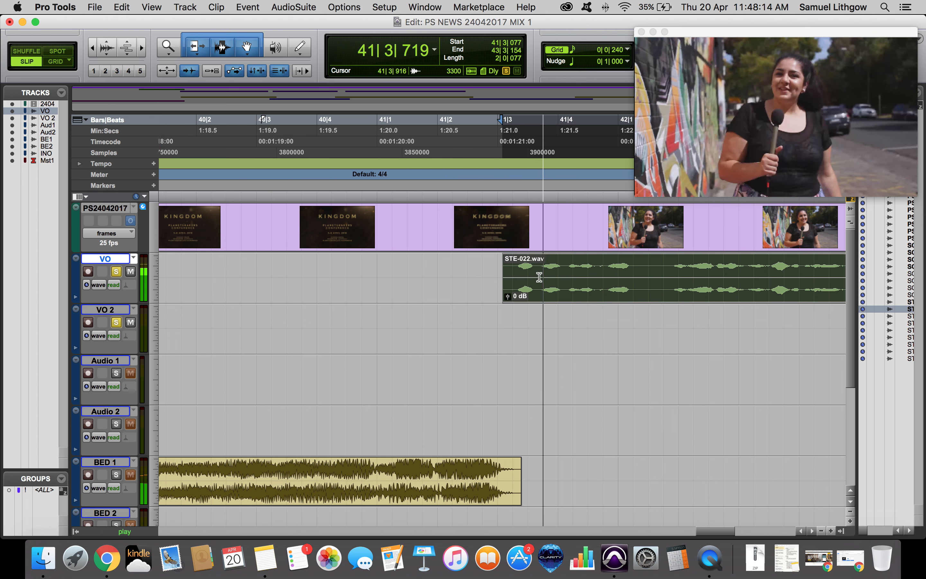
left_click_drag(507, 261, 513, 264)
left_click(475, 264)
left_click_drag(495, 299, 505, 277)
key("space")
left_click(476, 274)
key("space")
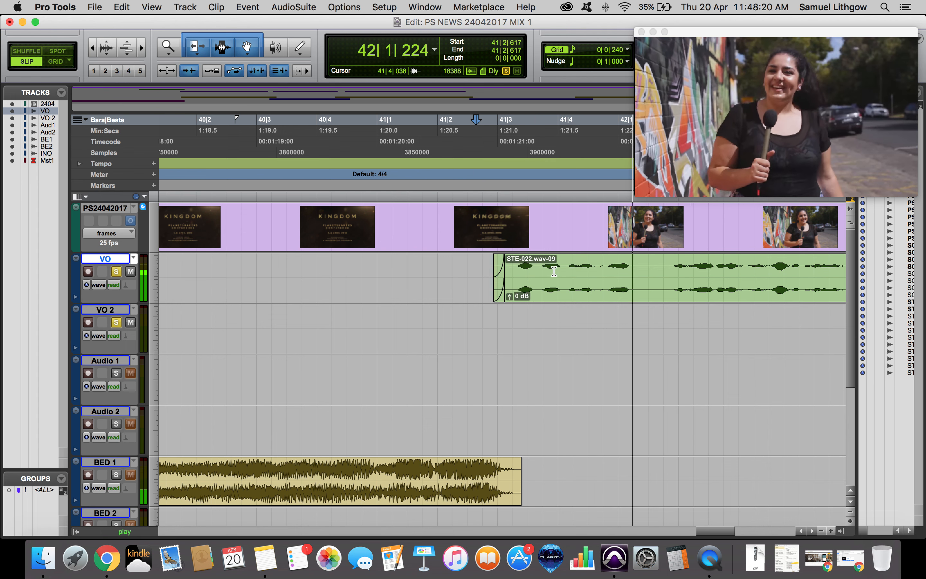
Add a fade-out to the end of the STE-022 clip on VO and play it back.
key("r")
key("r")
left_click(606, 266)
key("t")
key("t")
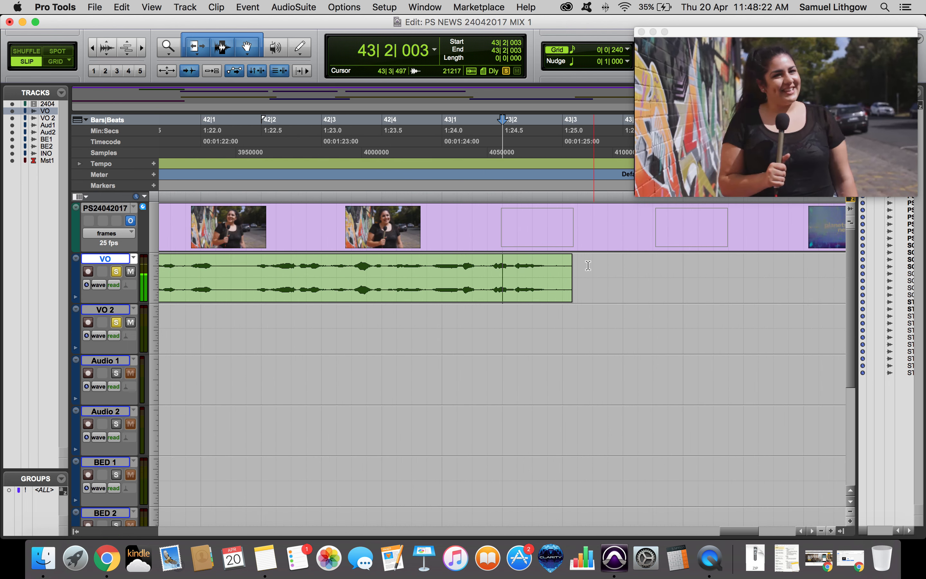
key("t")
key("space")
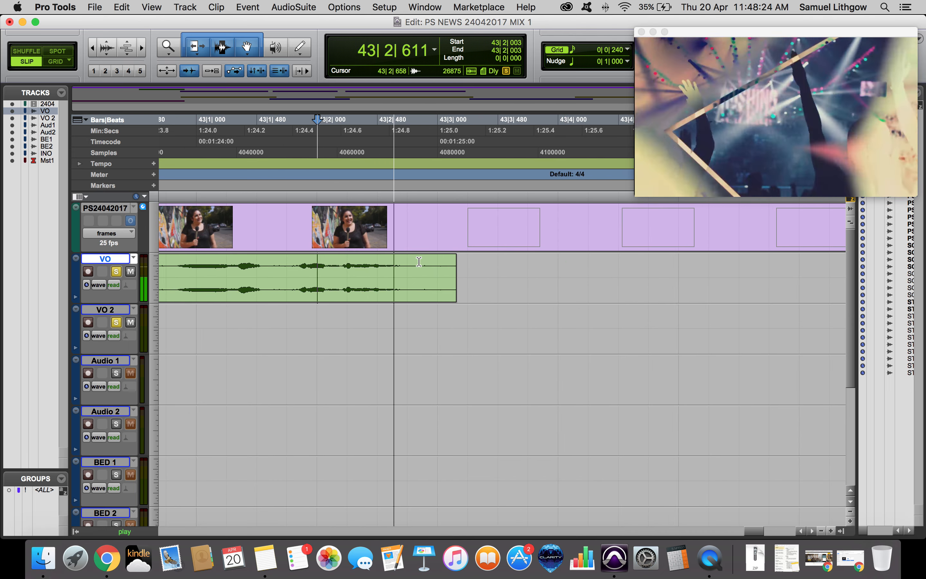
key("space")
left_click_drag(449, 260, 413, 262)
left_click(332, 267)
key("space")
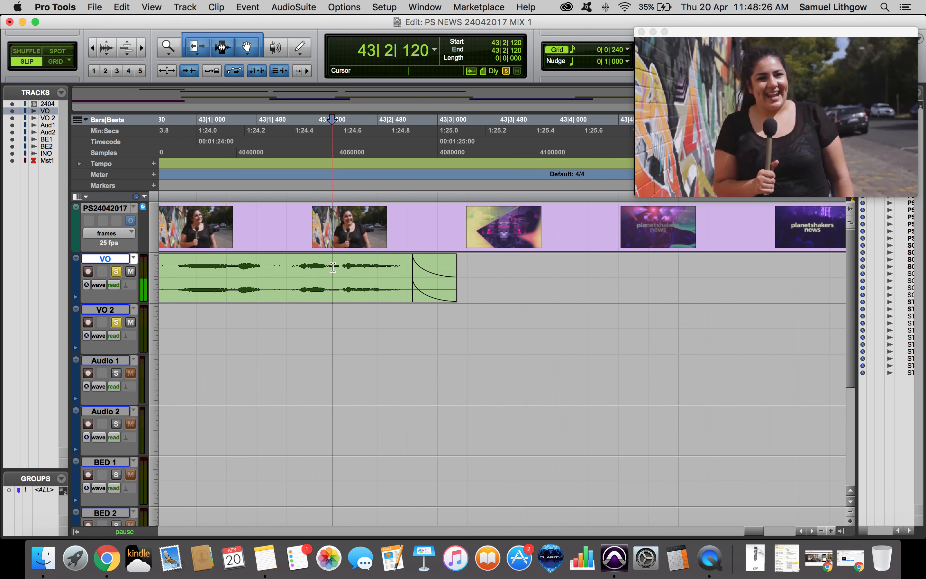
key("r")
key("r")
key("r")
key("space")
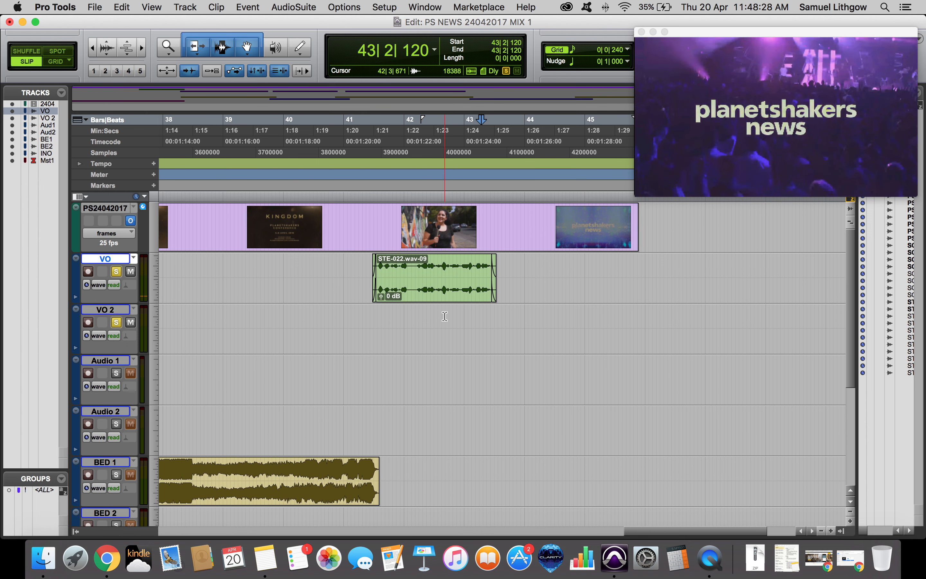
Open the VO track's RCompressor and lower its threshold to -22.7.
key("Return")
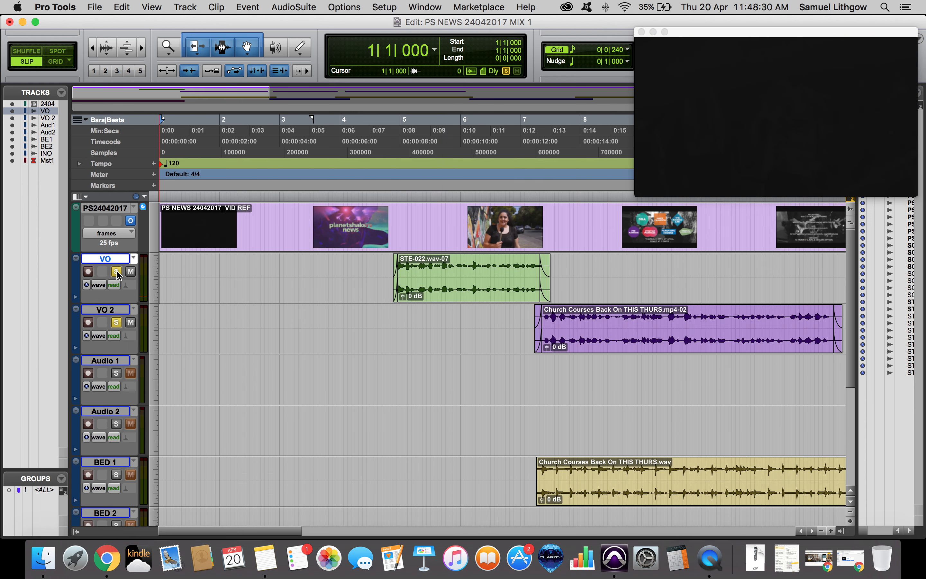
left_click(462, 285)
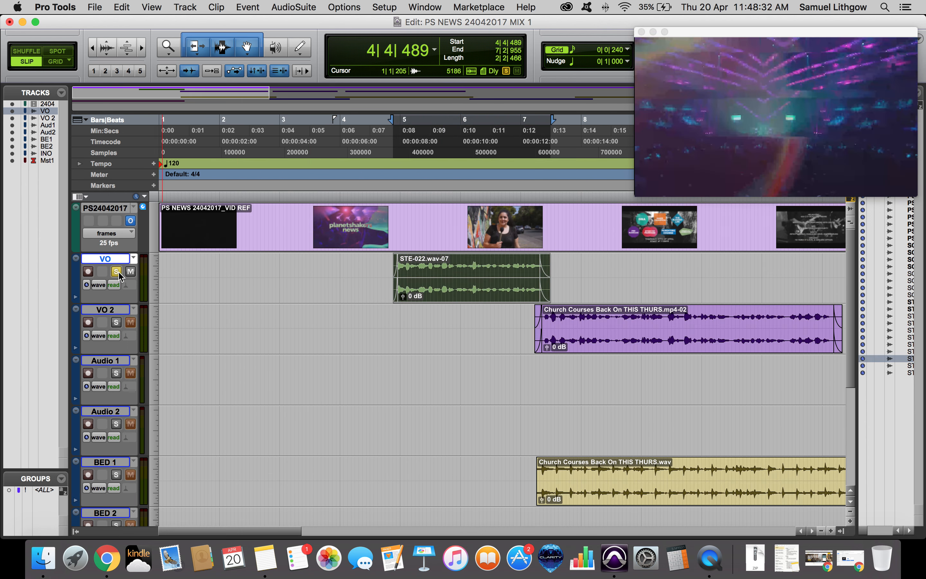
key("super+equal")
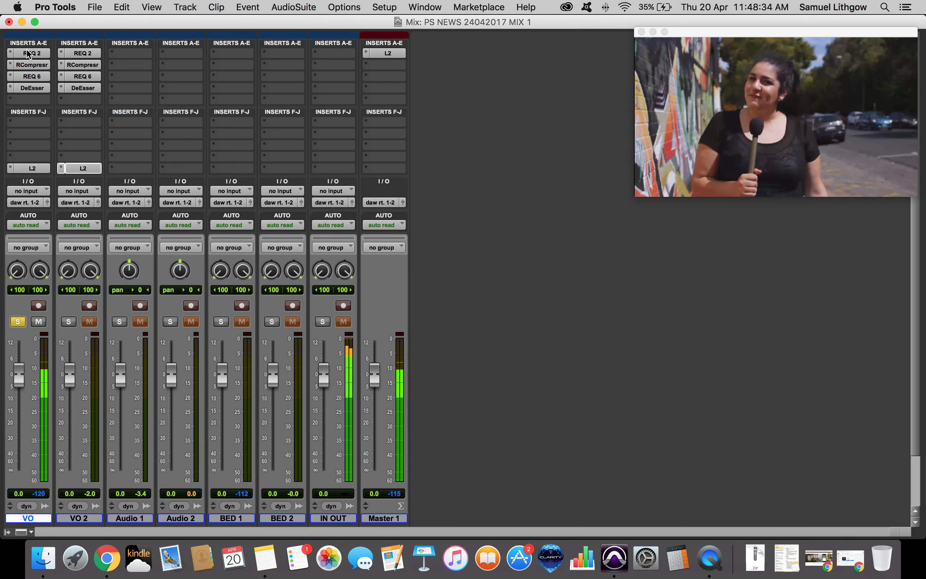
left_click(38, 53)
left_click(36, 64)
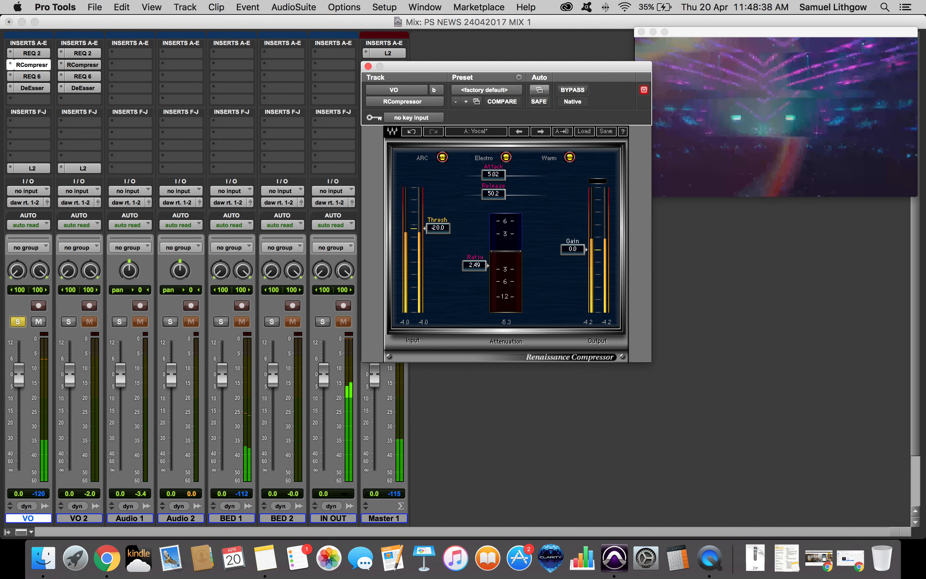
left_click_drag(436, 226, 436, 227)
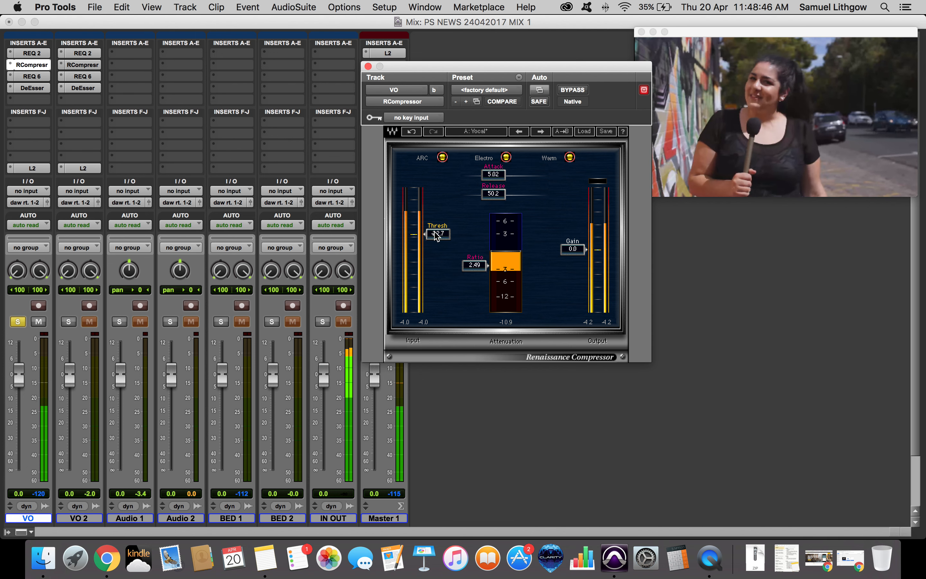
Shape the VO track's REQ 6 EQ: boost around 86 Hz, cut around 515 Hz and 3462 Hz, lift highs near 9652 Hz.
left_click(33, 76)
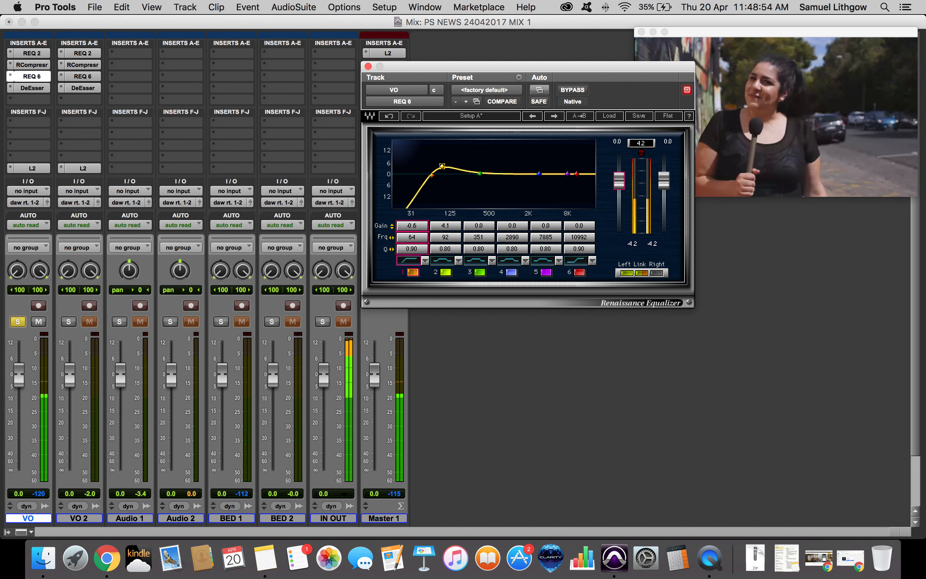
key("XF86AudioRaiseVolume")
key("XF86AudioRaiseVolume")
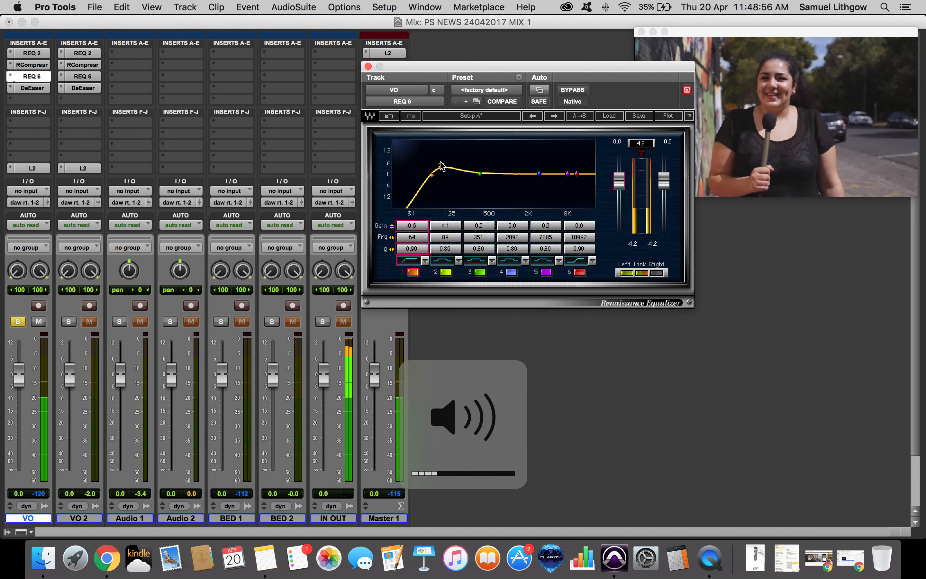
mouse_move(448, 176)
left_mouse_down()
mouse_move(467, 178)
mouse_move(440, 163)
left_mouse_up()
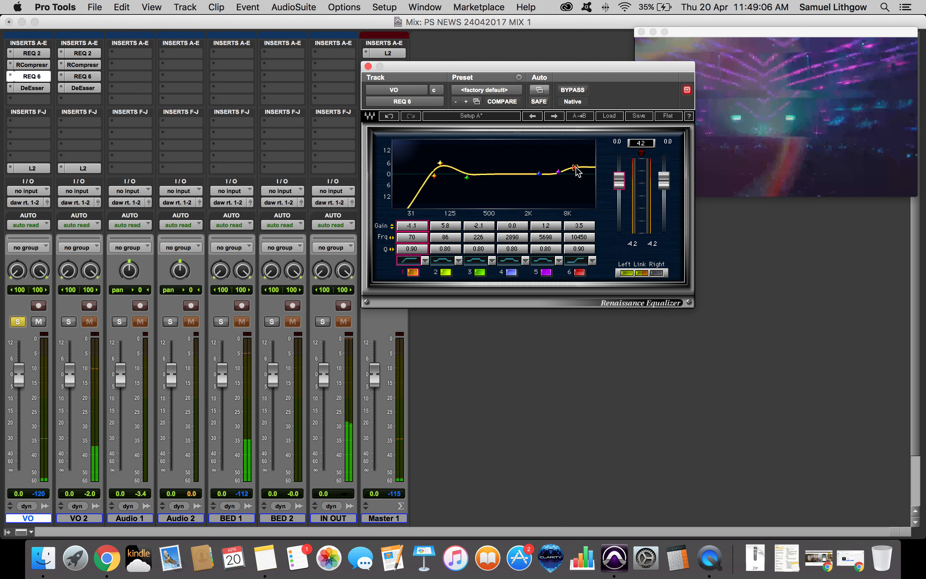
left_click_drag(575, 166, 574, 165)
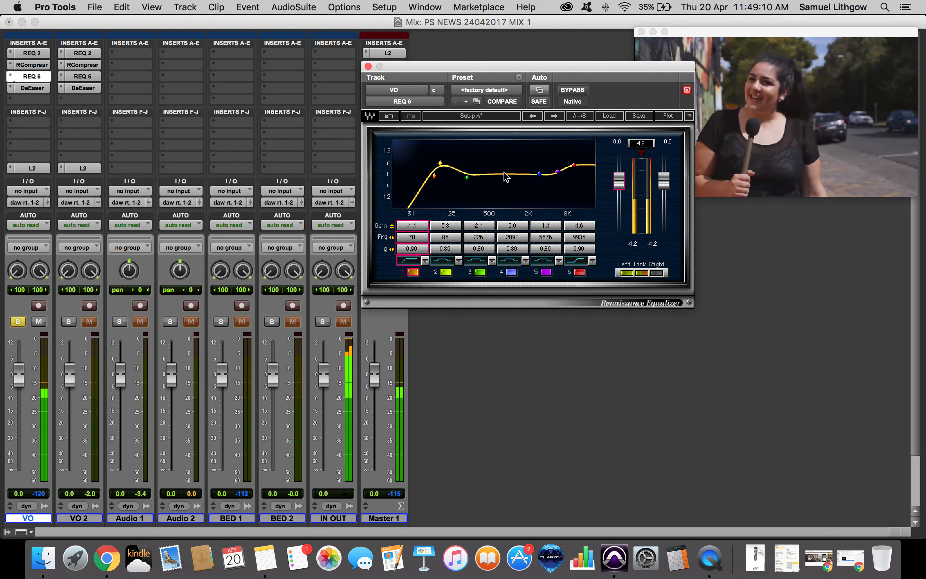
left_click_drag(539, 174, 491, 181)
left_click_drag(557, 171, 491, 184)
left_click_drag(573, 165, 573, 165)
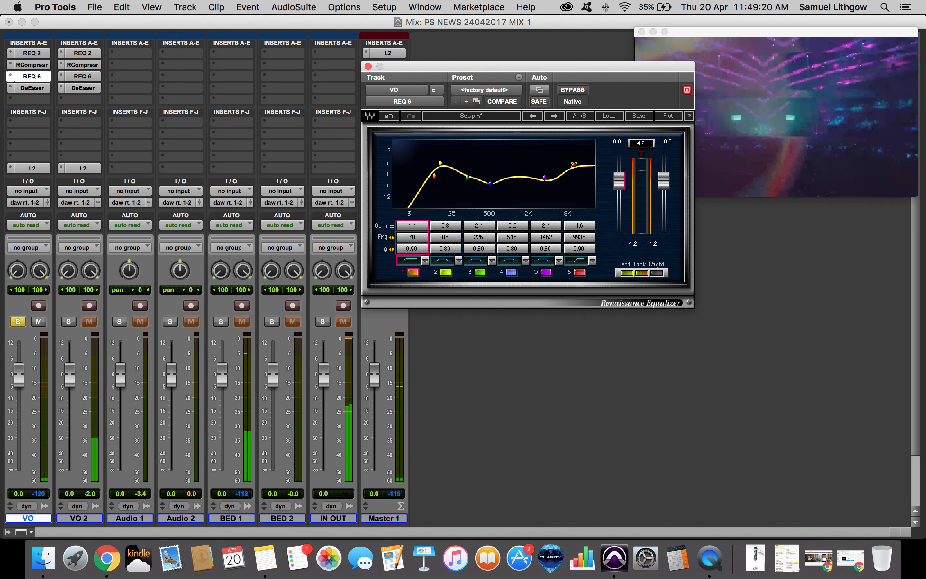
Play back the transition from the STE-022 voice-over clip into the Church Courses clip.
key("super+equal")
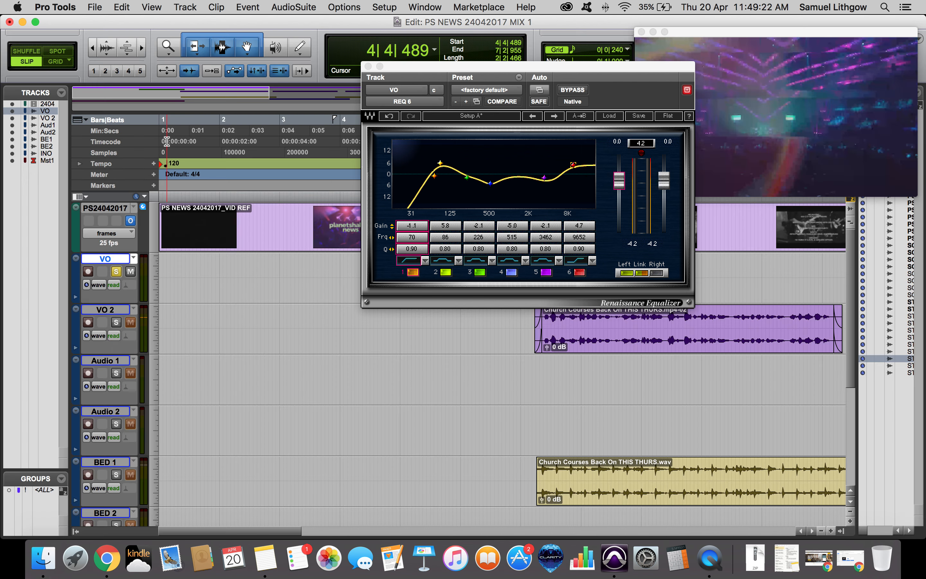
scroll(367, 415, "right", 10)
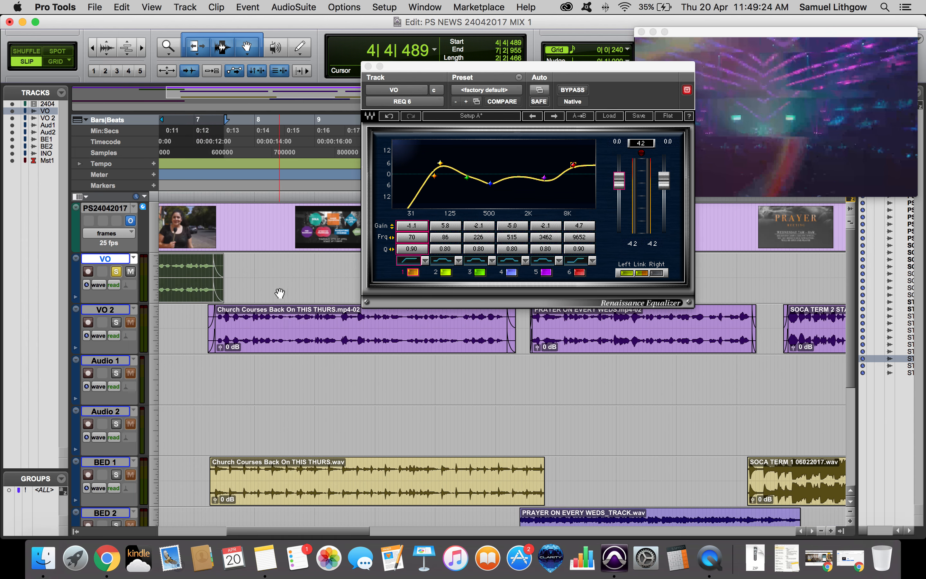
left_click(197, 263)
key("t")
key("t")
key("space")
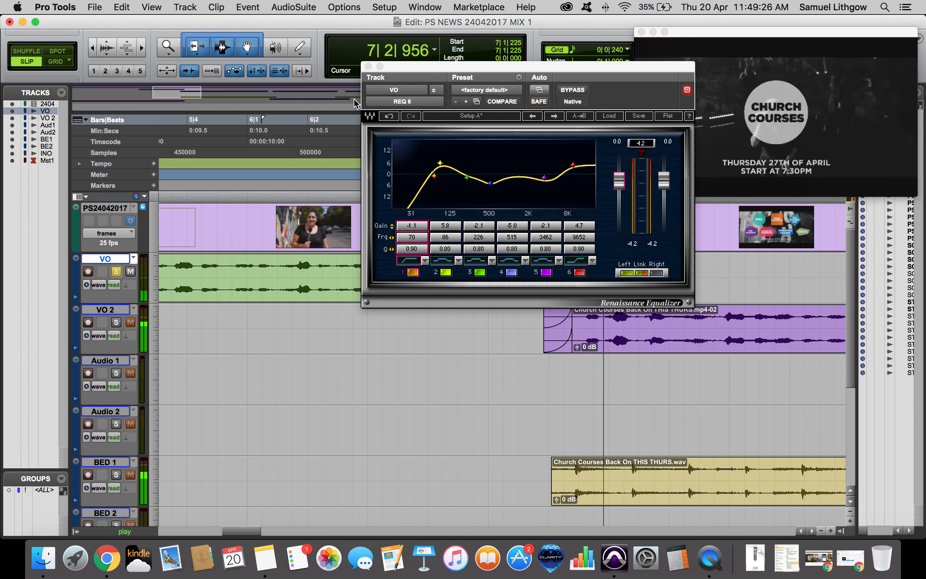
key("space")
left_click(368, 67)
key("space")
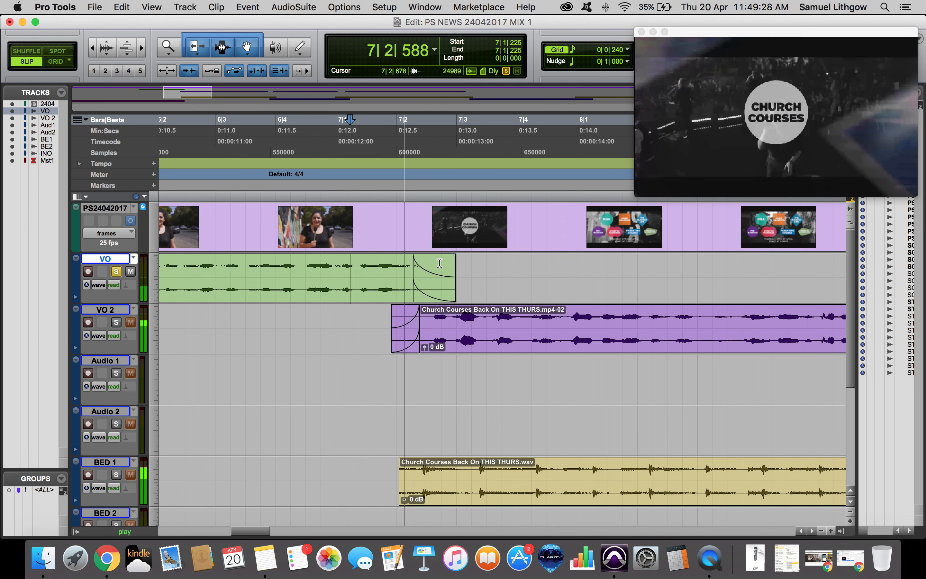
key("space")
Shorten the end of the STE-022 voice-over clip where it overlaps the Church Courses clip, keeping its fade-out.
left_click(390, 264)
key("space")
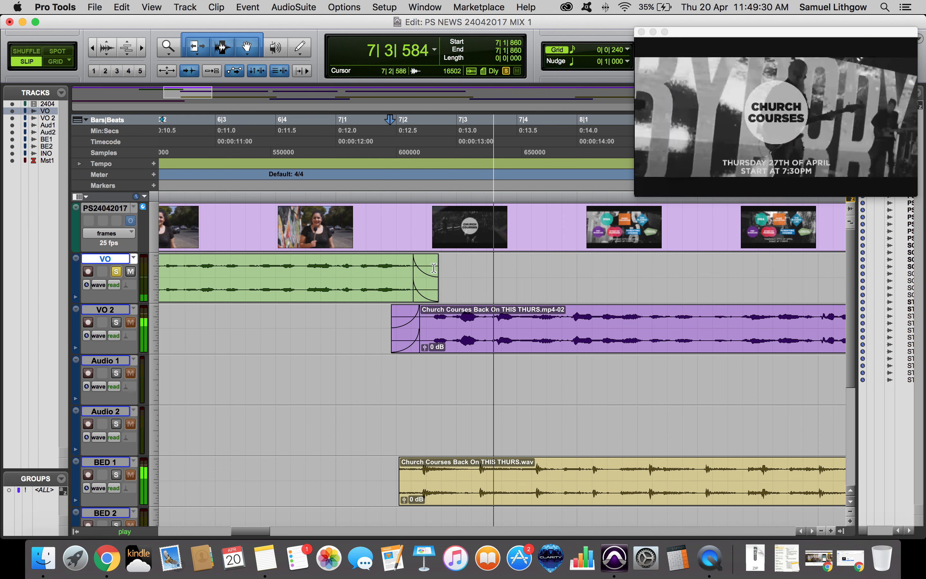
key("space")
left_click_drag(438, 268, 427, 298)
left_click(350, 267)
key("space")
key("space")
key("space")
key("space")
left_click(374, 273)
key("space")
key("space")
left_click(368, 272)
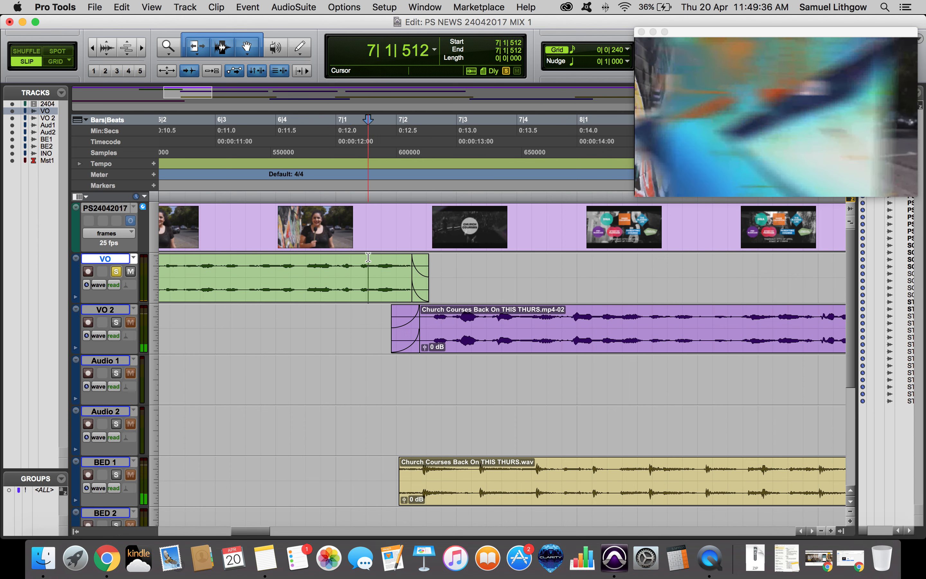
Play back the trimmed STE-022 voice-over clip on the VO track.
key("space")
key("r")
key("r")
key("space")
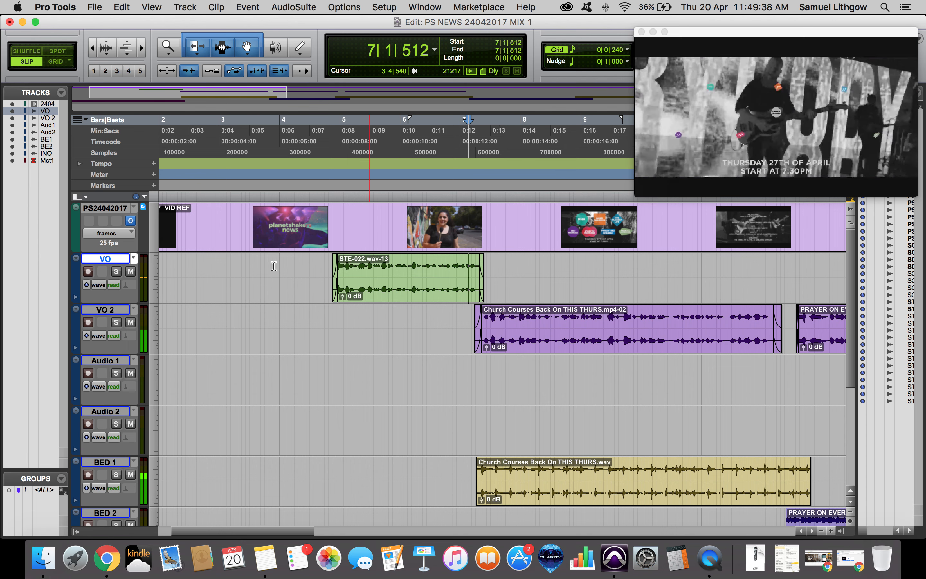
left_click(116, 272)
key("space")
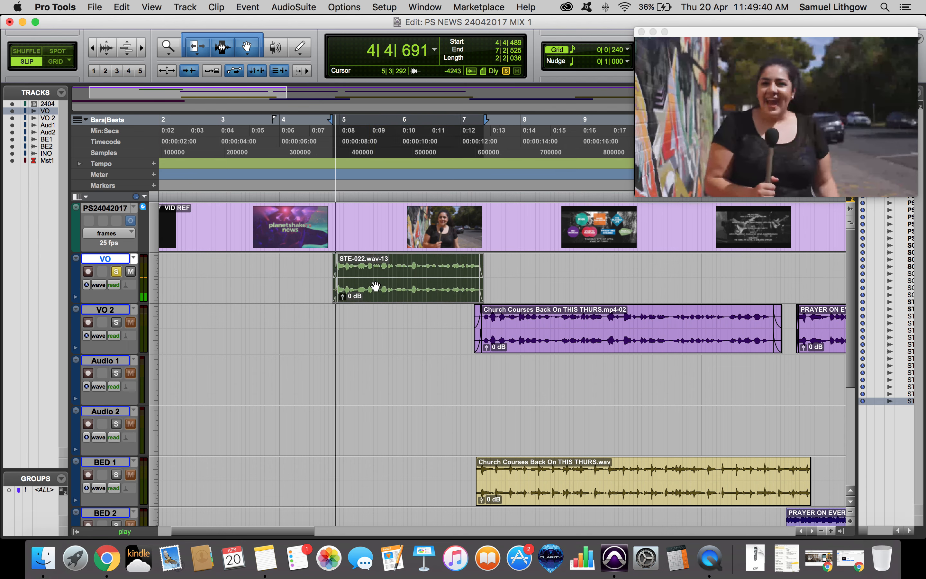
Open the VO track's DeEsser and lower its threshold.
key("super+equal")
left_click(38, 77)
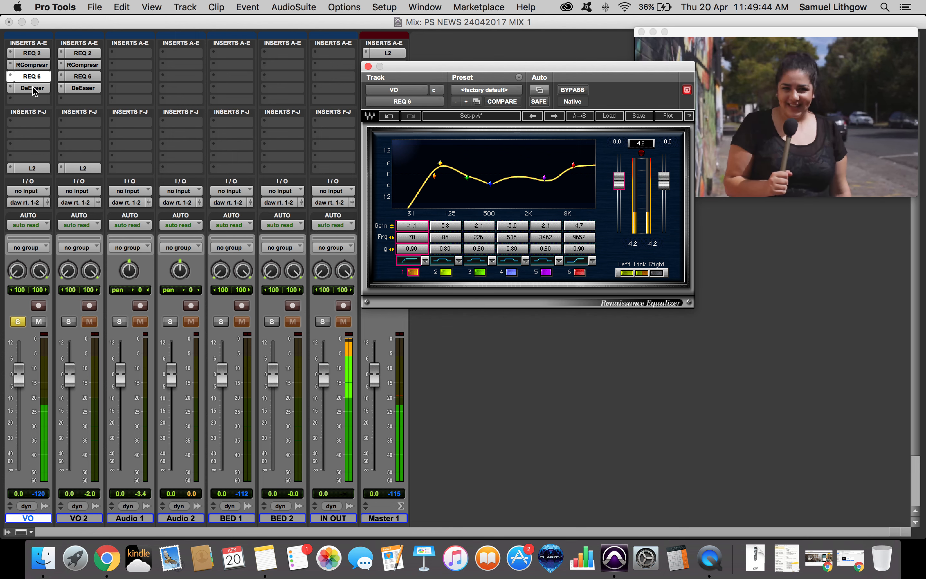
left_click(33, 89)
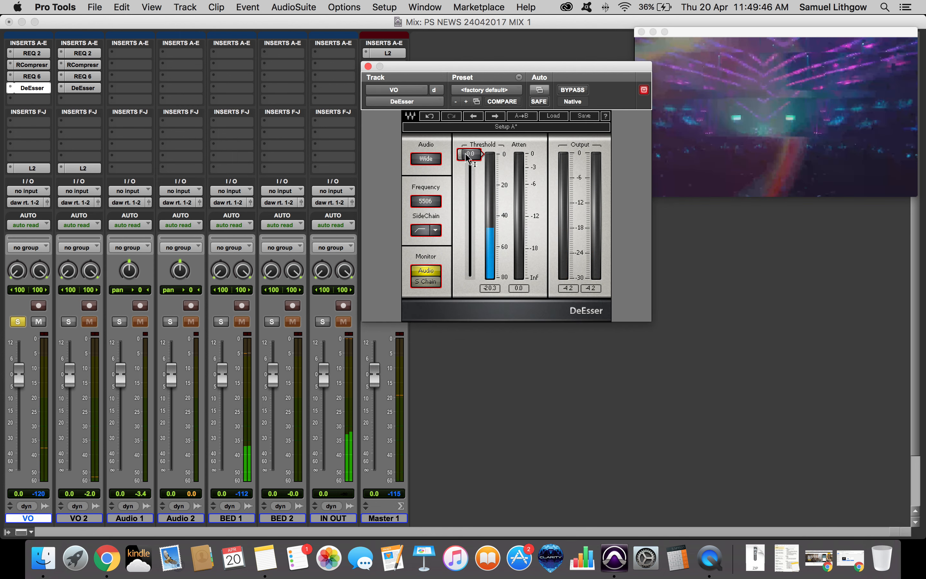
left_click_drag(465, 153, 466, 198)
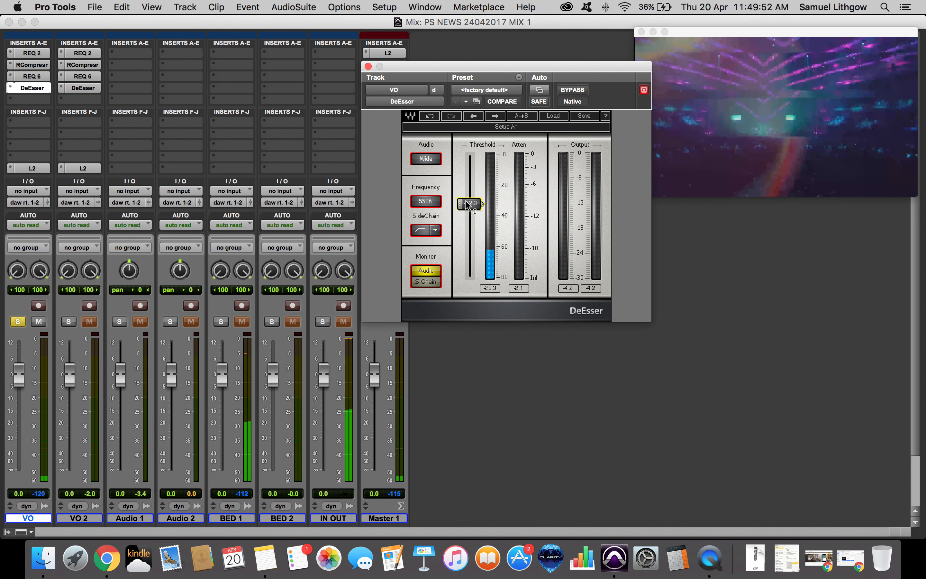
Set the VO DeEsser threshold to about -35.5 dB, review the VO track's REQ 6 EQ, and close the plugin window.
left_click_drag(474, 207, 474, 208)
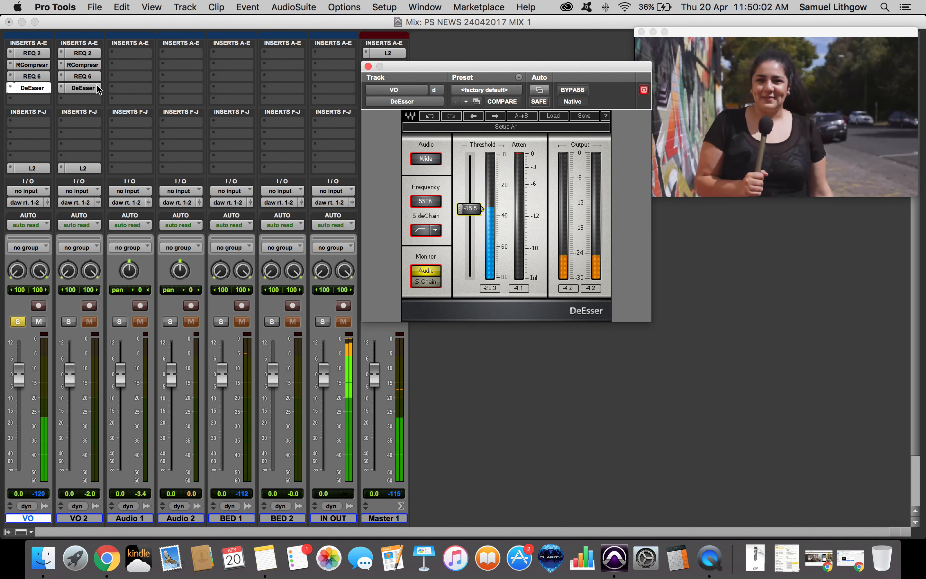
left_click(41, 77)
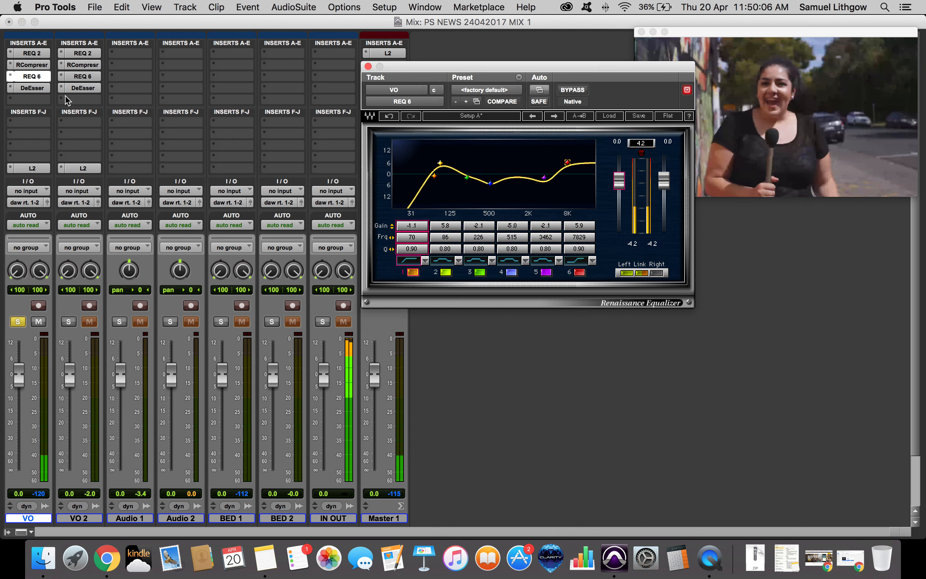
key("super+equal")
key("super+equal")
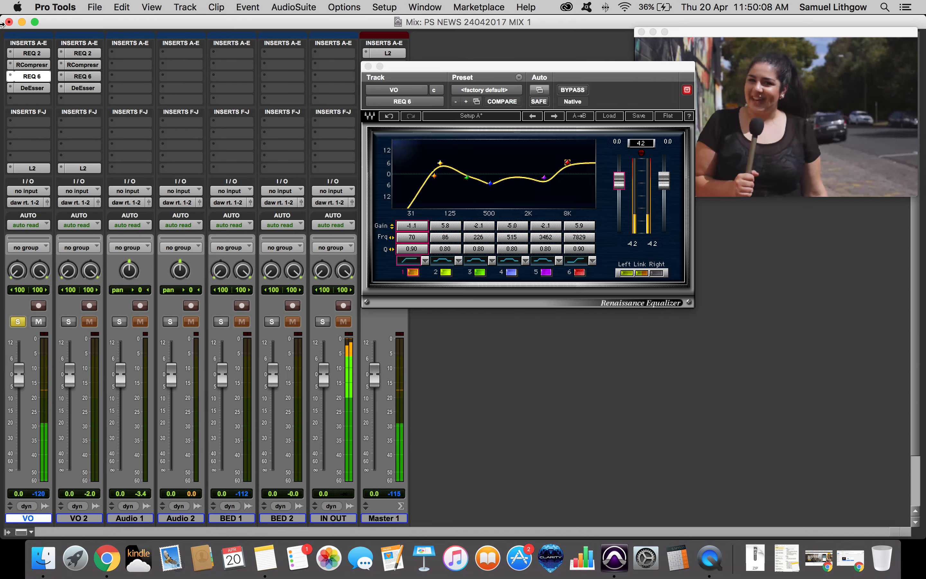
left_click(30, 87)
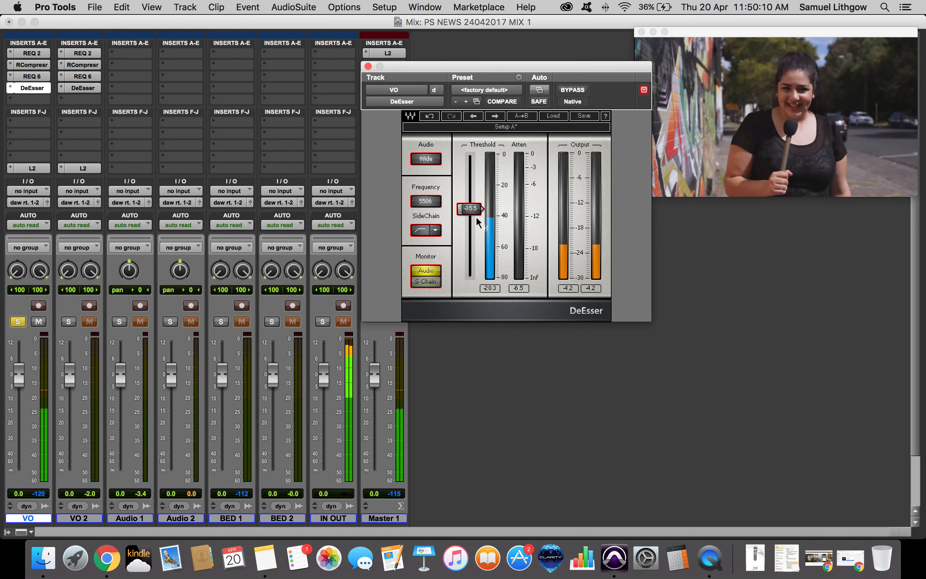
key("super+w")
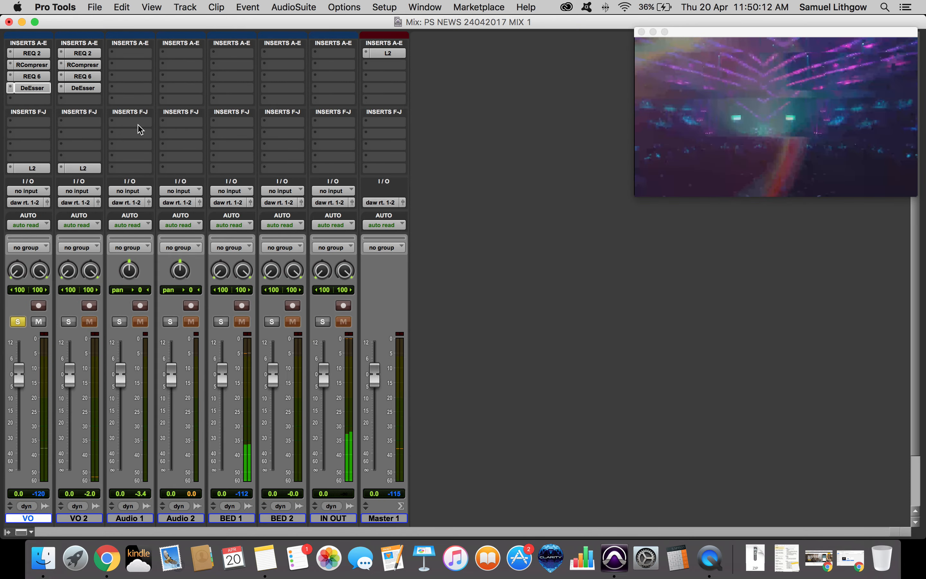
Open the VO track's L2 Ultramaximizer and lower its threshold to about -18.5 dB.
left_click(22, 167)
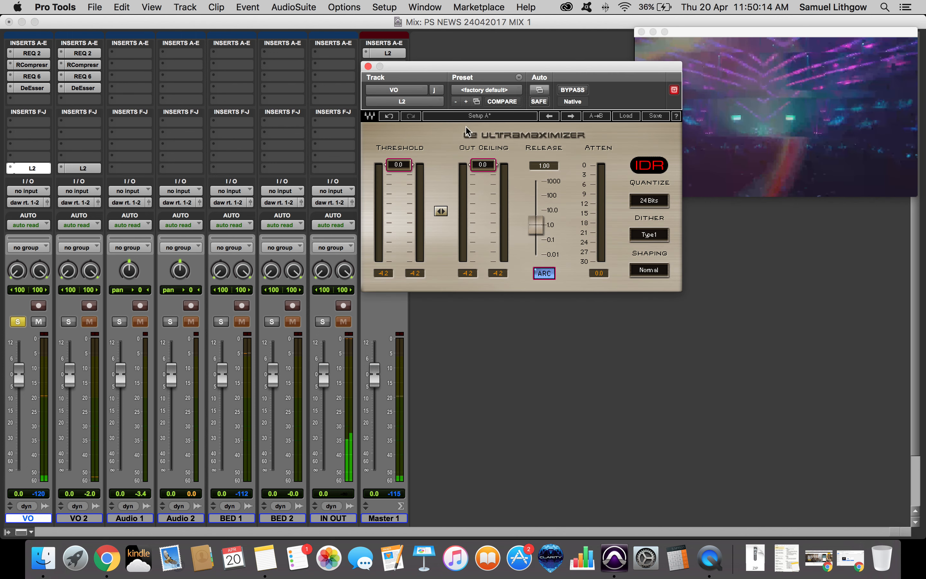
left_click_drag(399, 165, 403, 227)
key("XF86AudioLowerVolume")
key("XF86AudioLowerVolume")
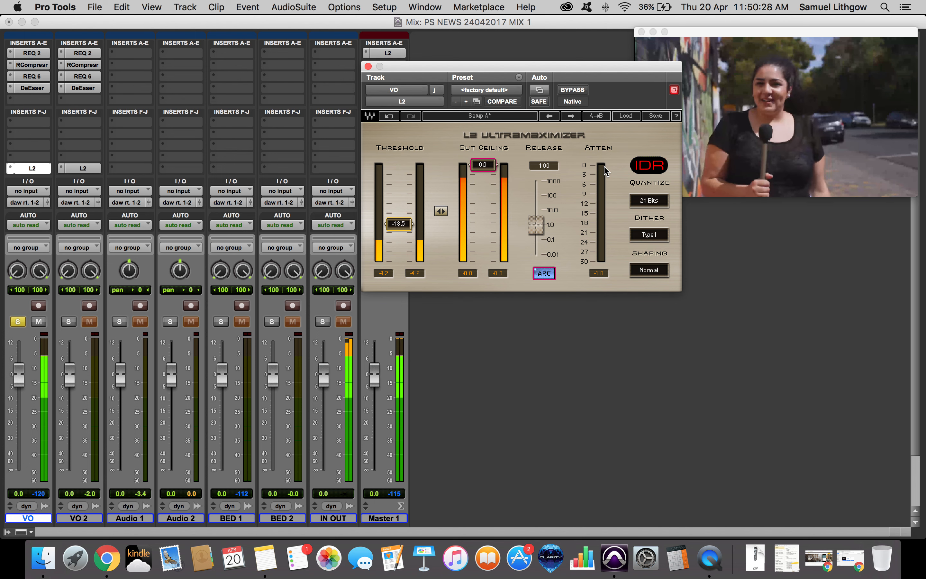
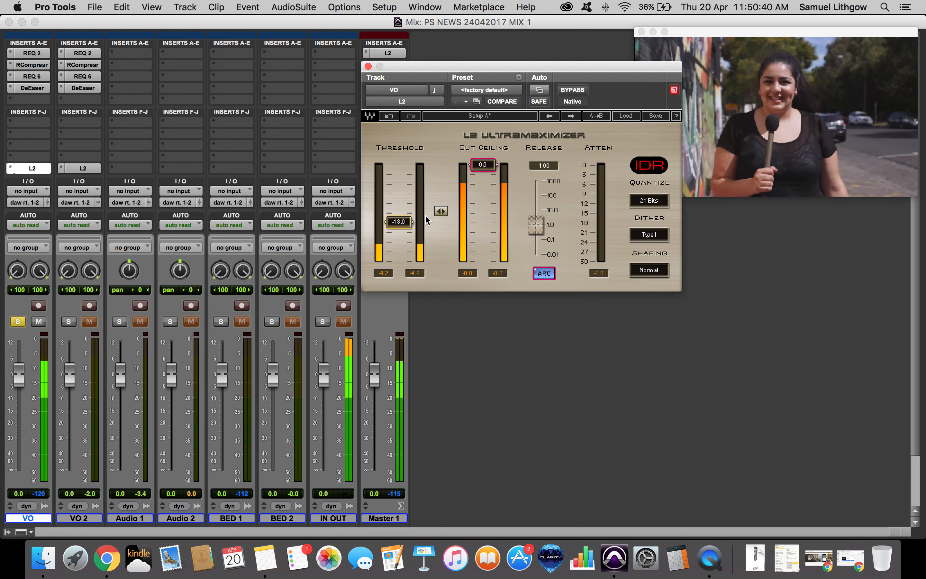
Compare the VO track's L2 Ultramaximizer bypassed and active while playing back the voice-over.
left_click(19, 168)
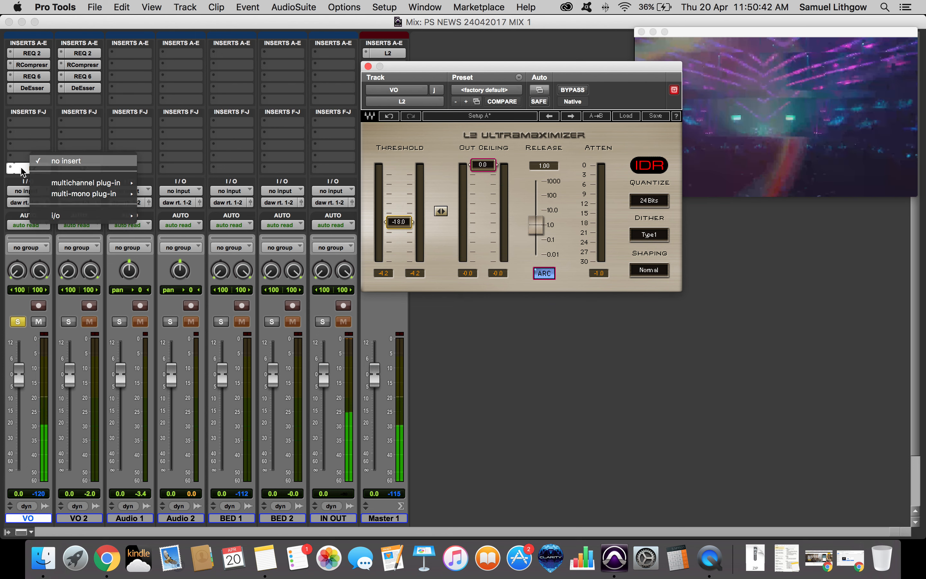
left_click(22, 169)
left_click(27, 169, "super")
key("space")
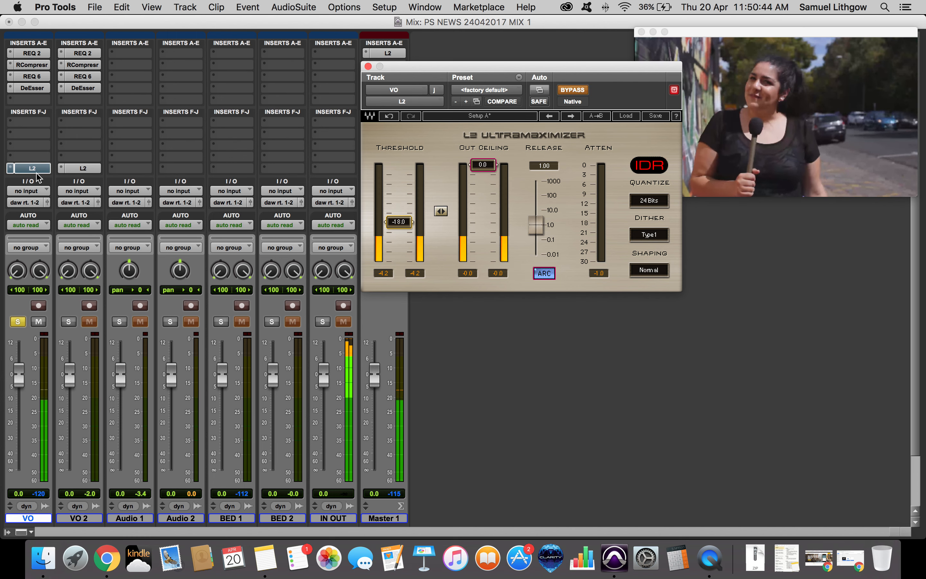
left_click(38, 170, "super")
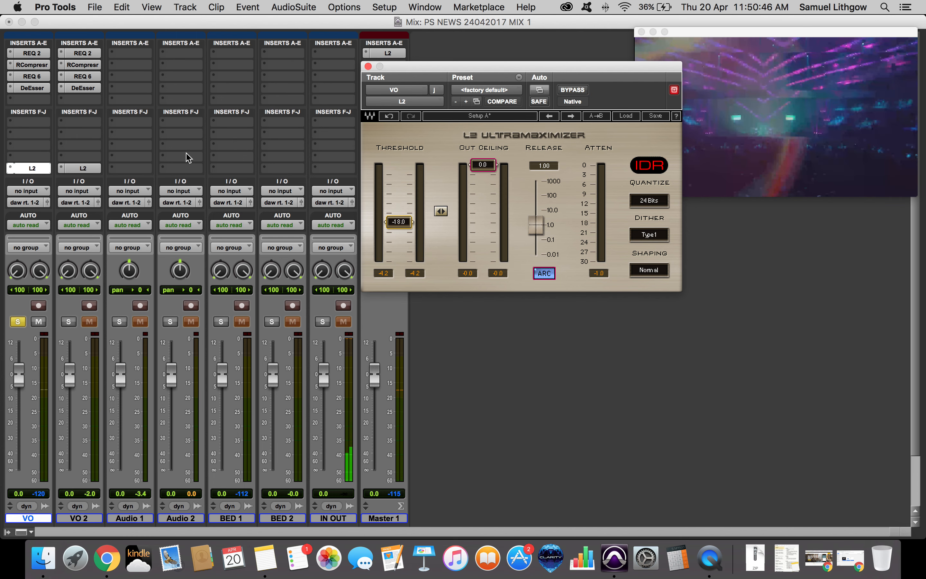
key("space")
key("space")
Play back the second STE-022 clip at the end of the VO track.
key("super+equal")
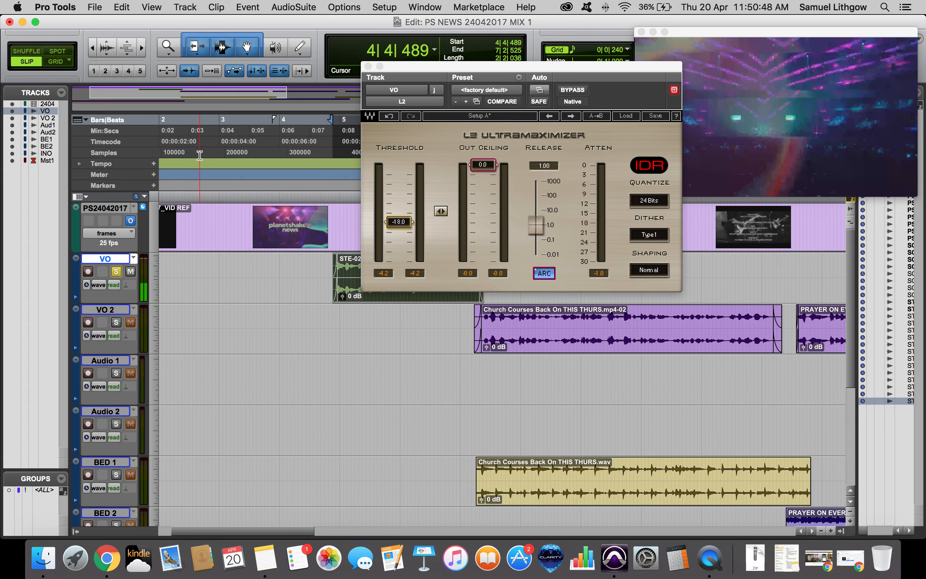
key("r")
key("r")
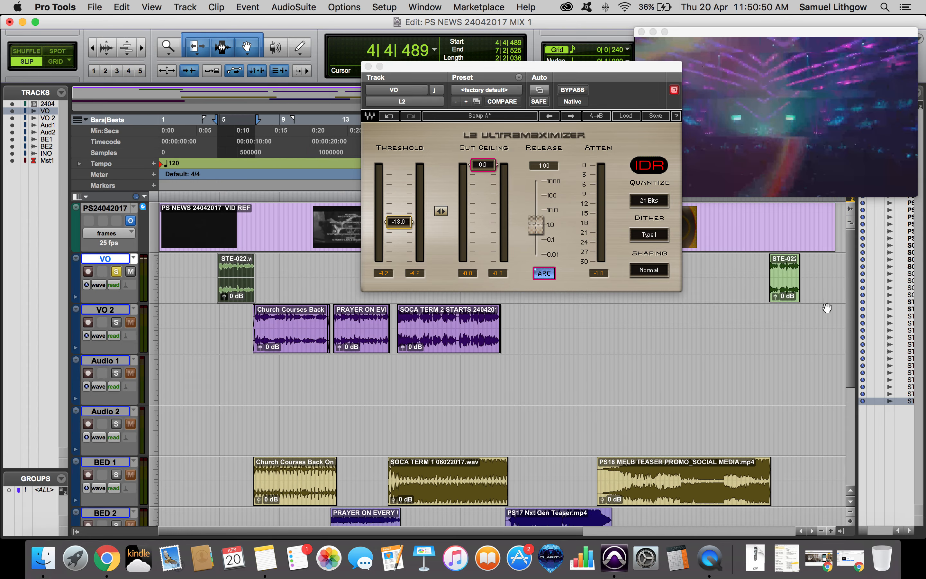
left_click(784, 280)
key("space")
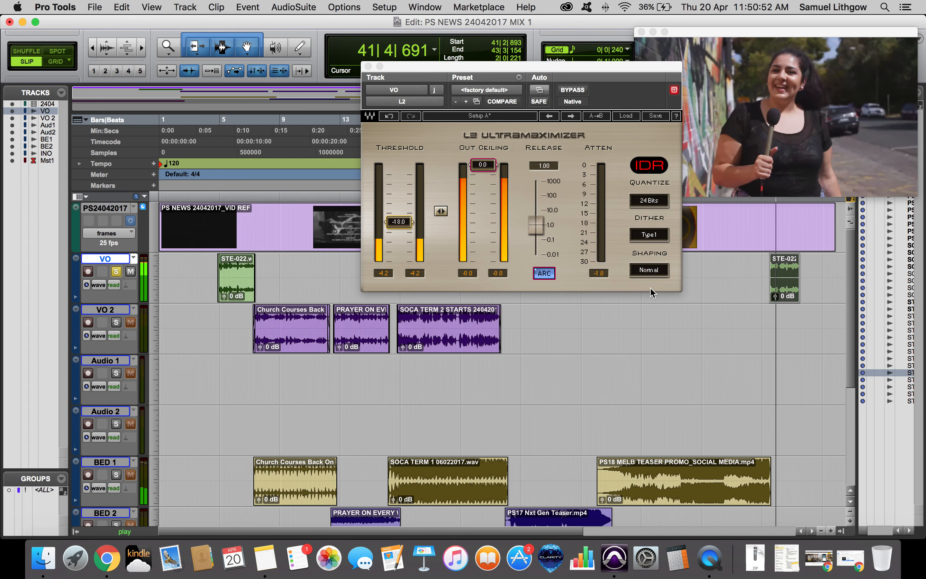
key("space")
Insert an NS1 (stereo) noise suppressor in the VO track's fifth insert slot.
key("super+equal")
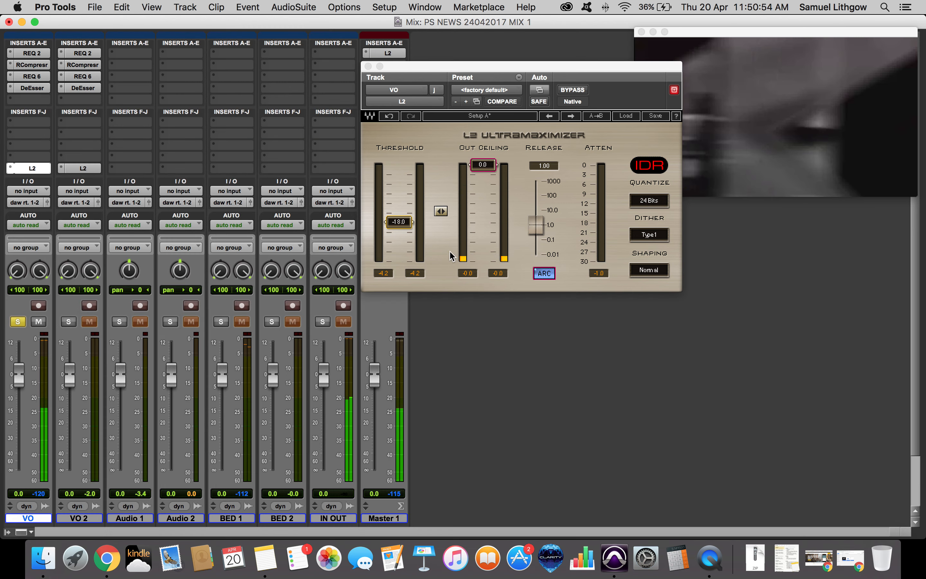
left_click(38, 100)
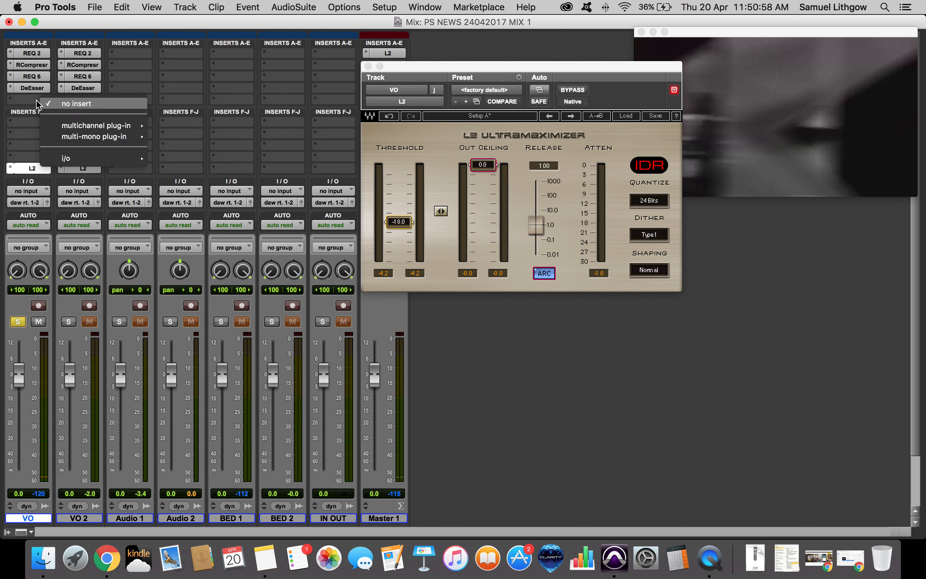
mouse_move(76, 127)
mouse_move(205, 127)
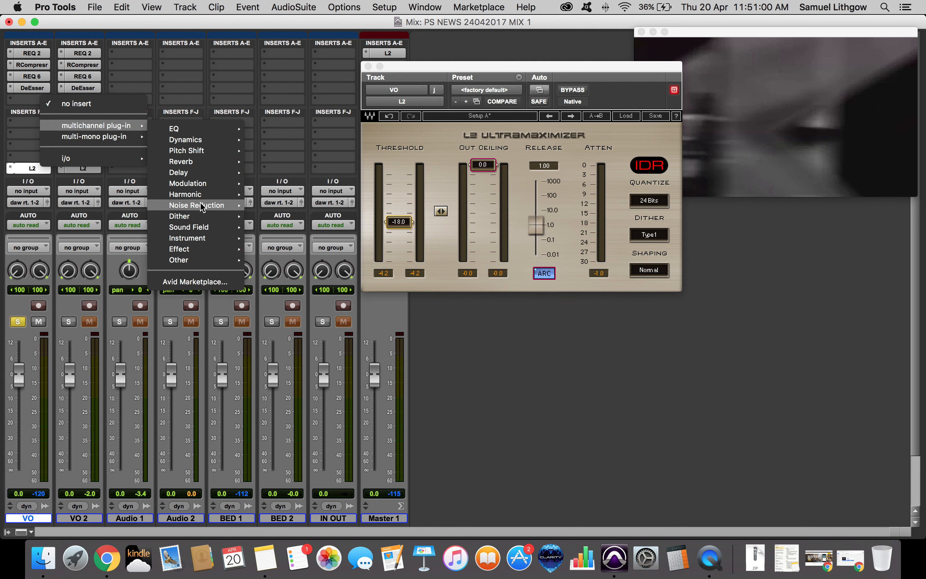
mouse_move(197, 207)
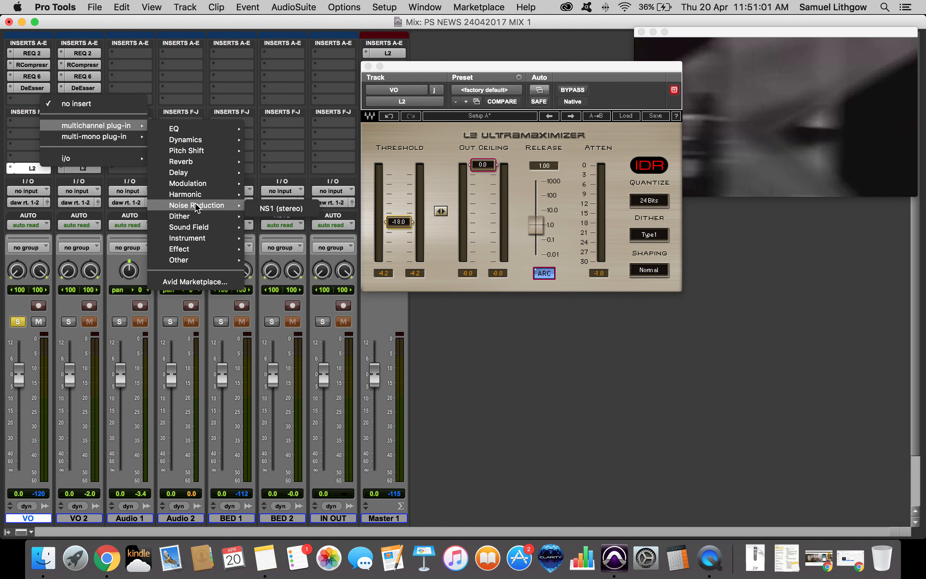
left_click(280, 209)
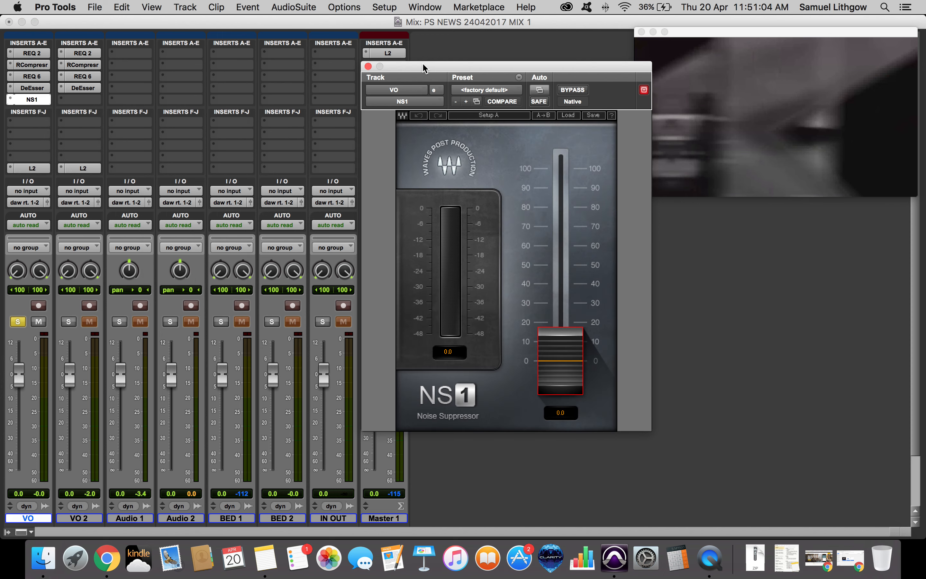
Raise the NS1 noise suppression fader to about 57 while playing back the voice-over.
key("super+equal")
left_click_drag(422, 65, 453, 72)
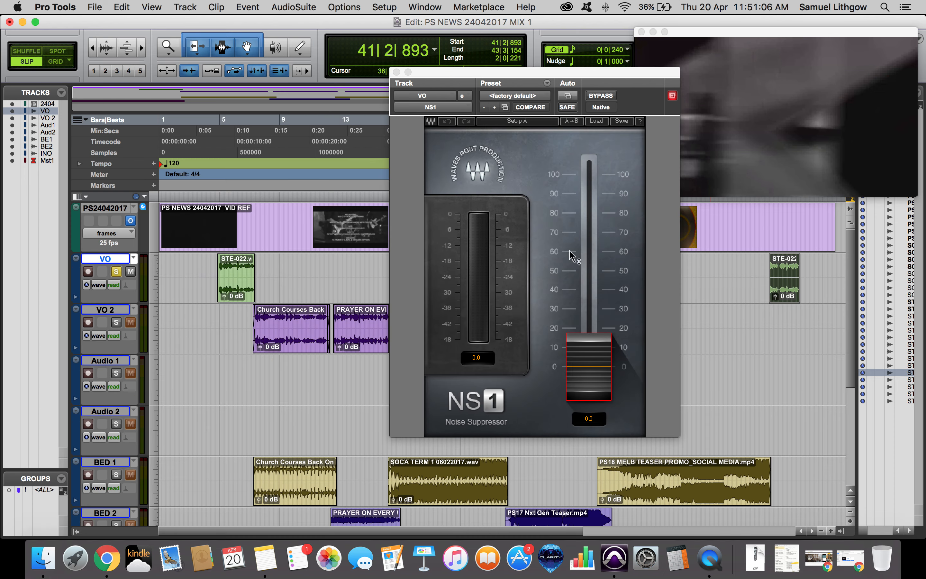
key("space")
left_click_drag(582, 344, 586, 248)
key("space")
key("space")
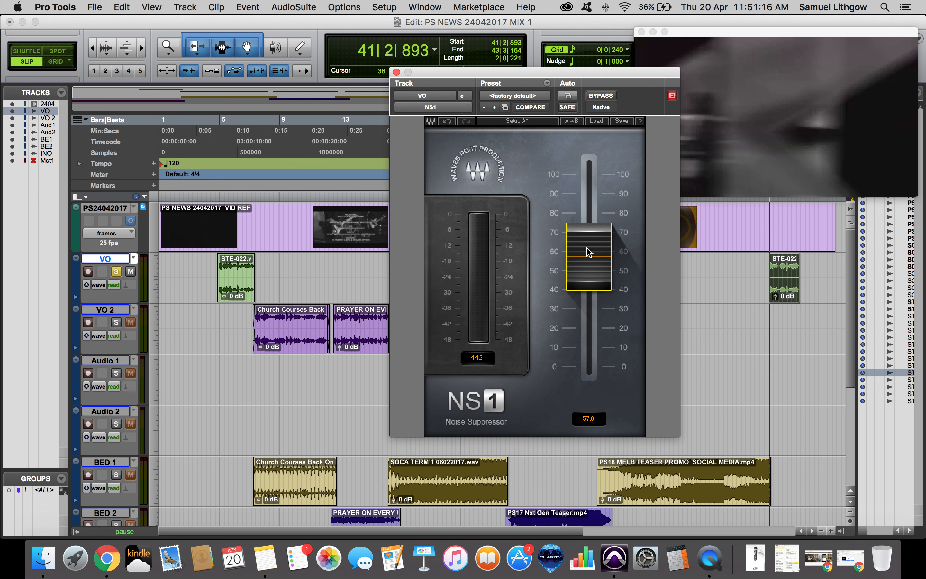
key("space")
Toggle the NS1 bypass to compare, then lower its suppression to about 52.6 during playback.
left_click(607, 96)
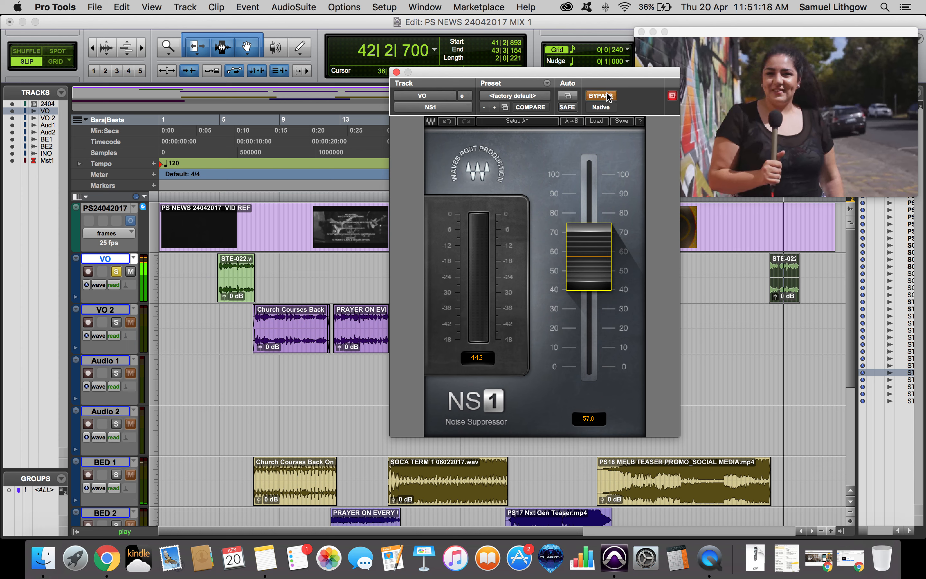
left_click(607, 96)
mouse_move(601, 238)
left_mouse_down()
mouse_move(598, 220)
mouse_move(596, 274)
mouse_move(596, 256)
left_mouse_up()
key("space")
key("space")
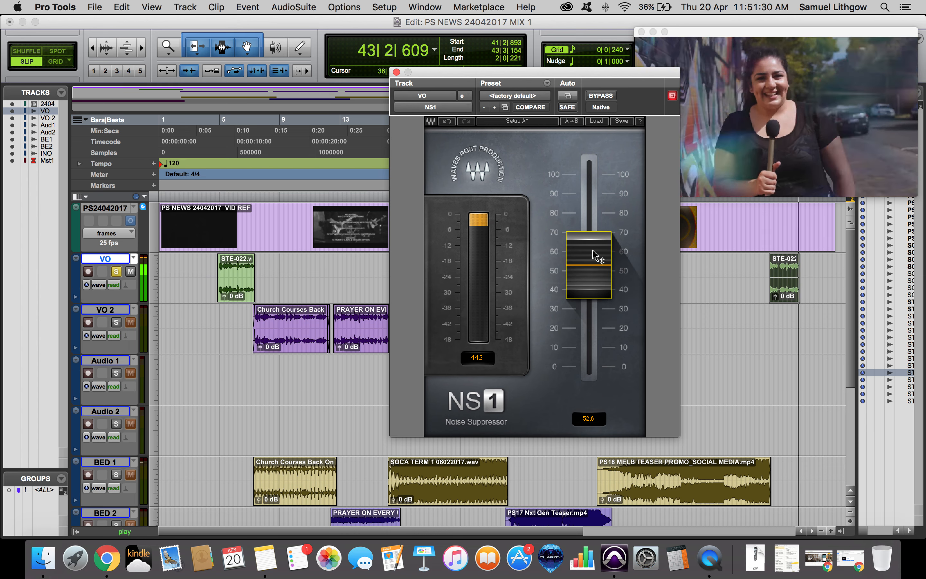
Open the VO track's REQ 6 EQ and play back the voice-over to check it.
key("super+equal")
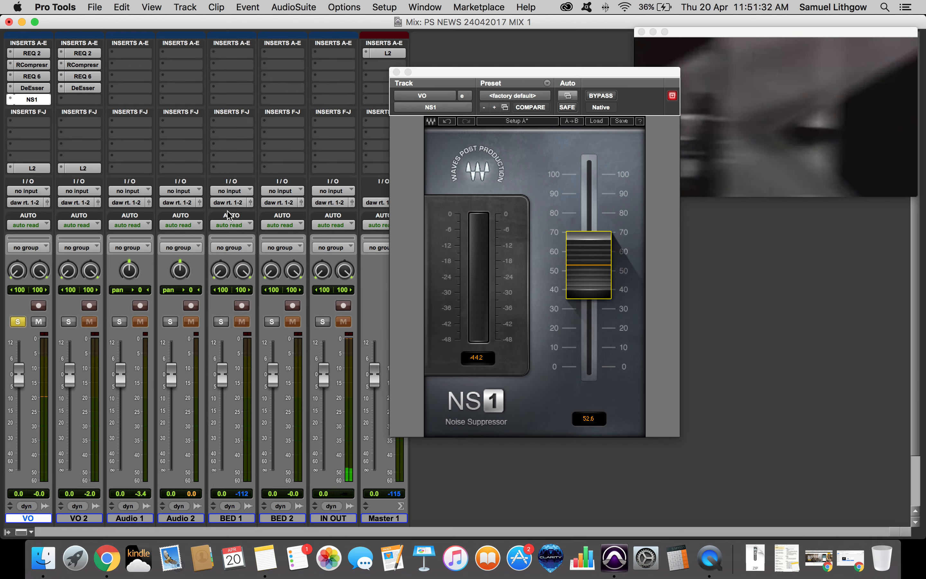
left_click(32, 66)
left_click(32, 76)
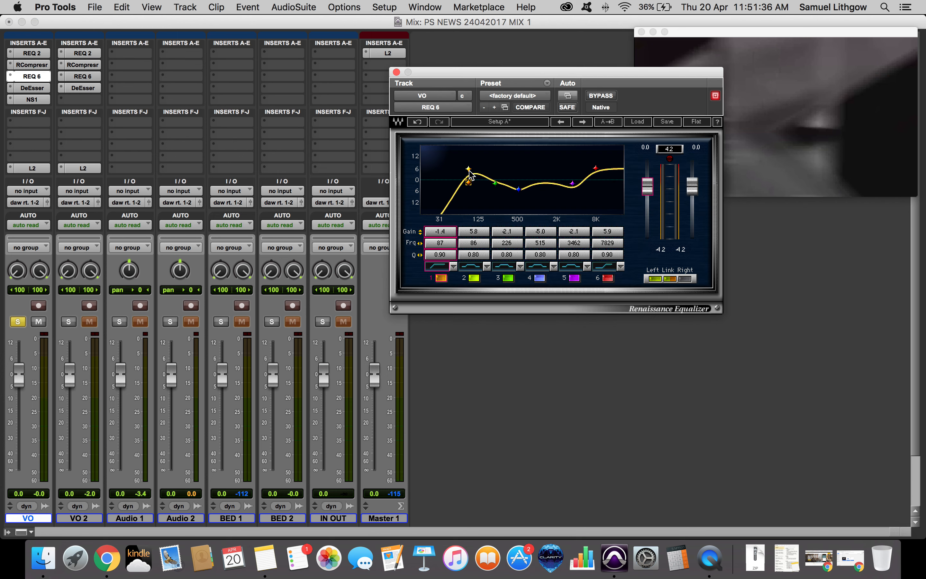
key("super+equal")
key("space")
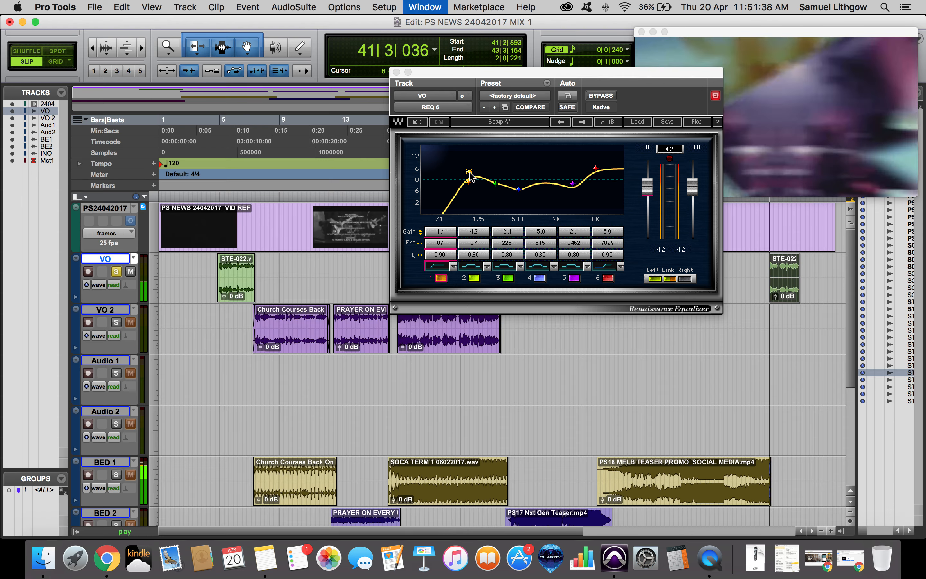
key("super+equal")
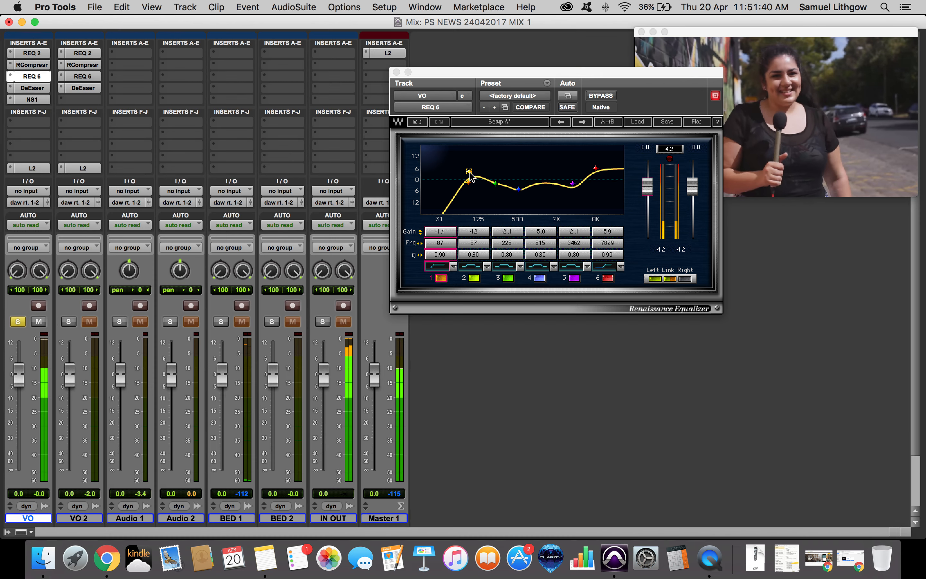
Open the VO track's DeEsser and set its threshold to about -33.2 dB.
left_click(30, 89)
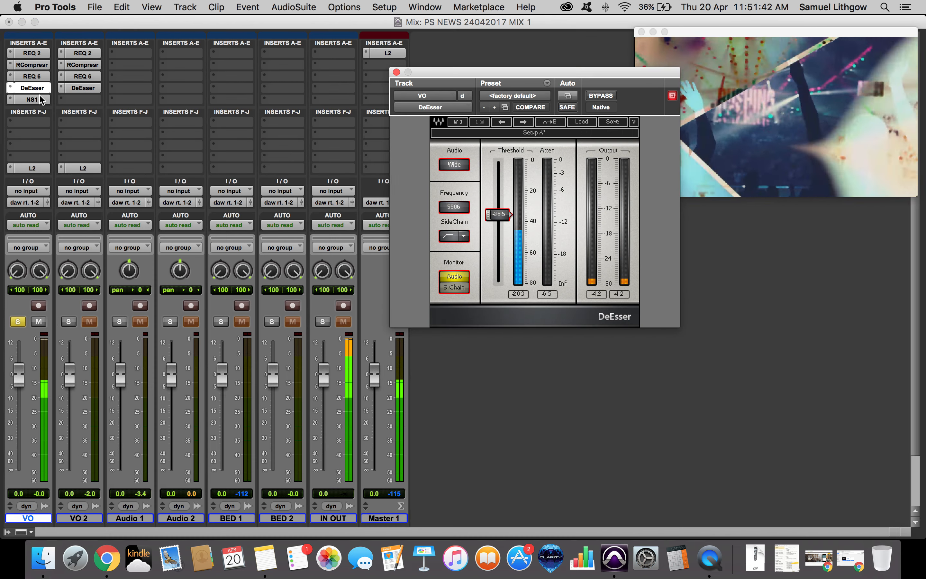
left_click_drag(495, 217, 496, 211)
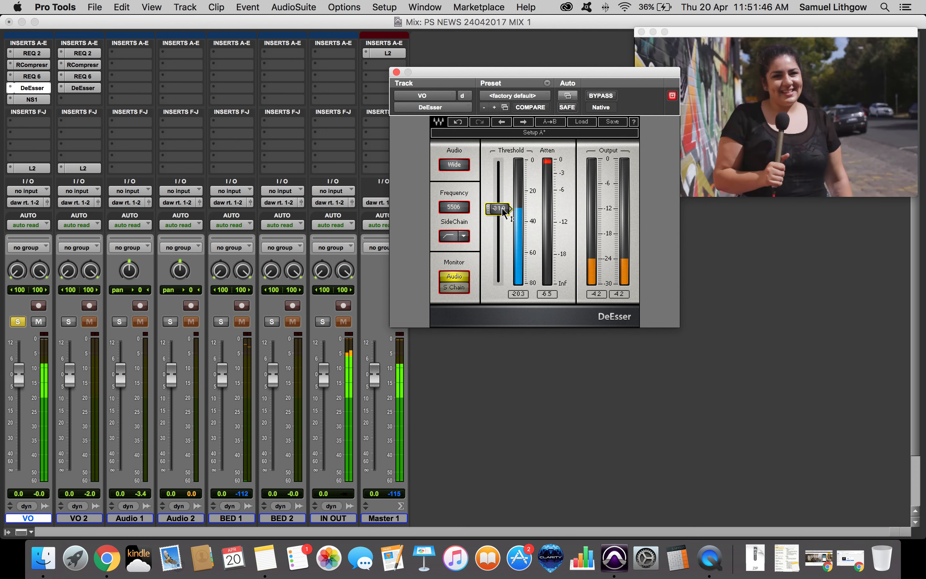
left_click_drag(498, 208, 497, 210)
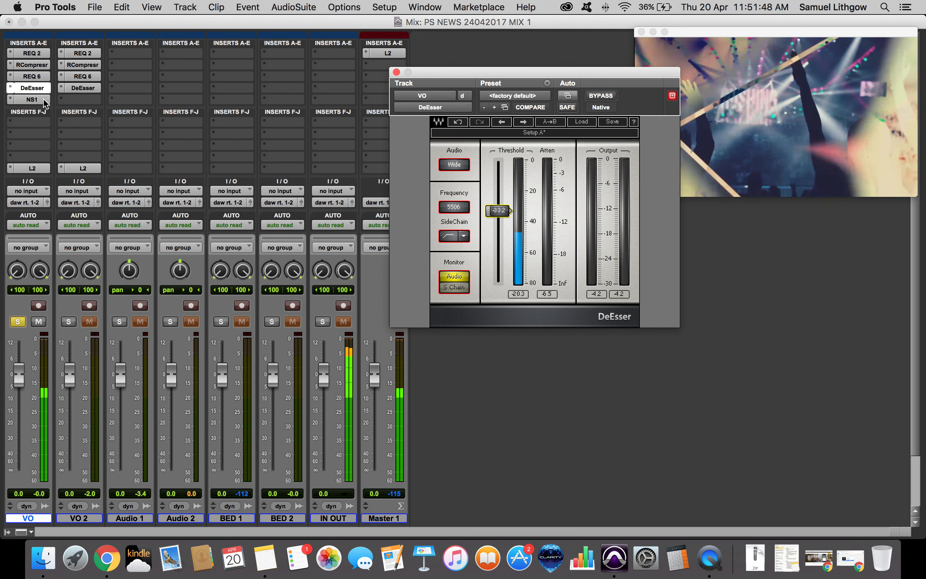
Reopen the VO track's NS1, lower its suppression to about 38.9, and close the plugin window.
left_click(32, 99)
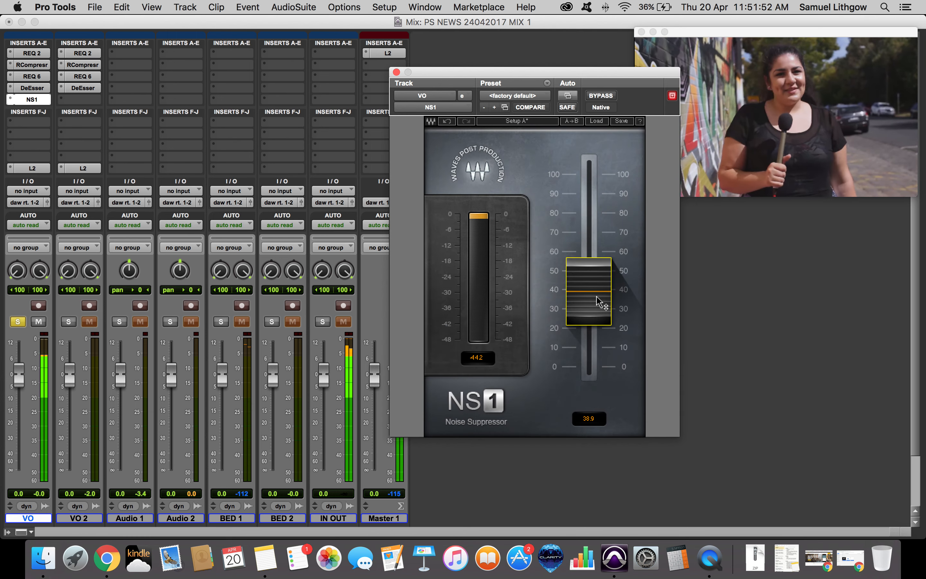
key("super+equal")
left_click(396, 72)
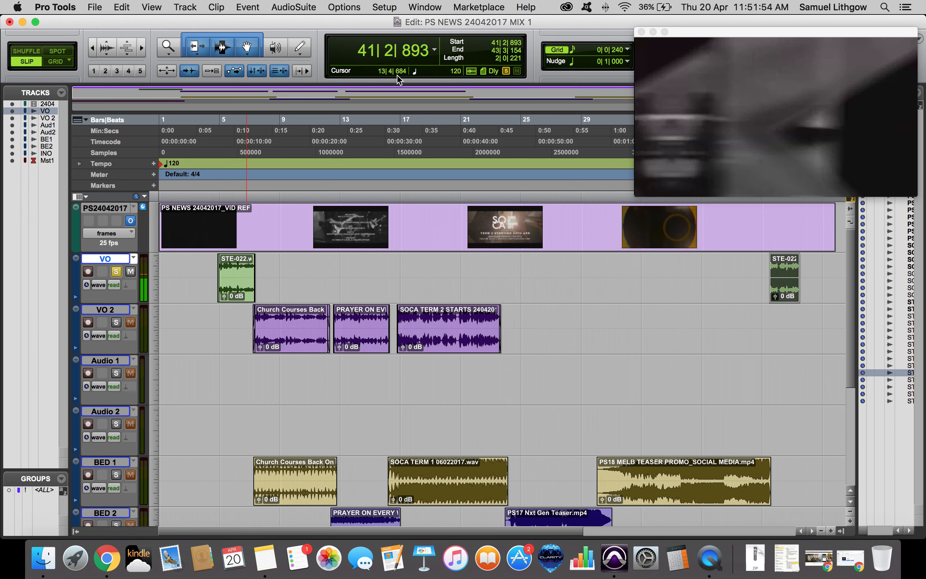
Play back the closing STE-022 clip at the end of the session.
scroll(687, 415, "down", 5)
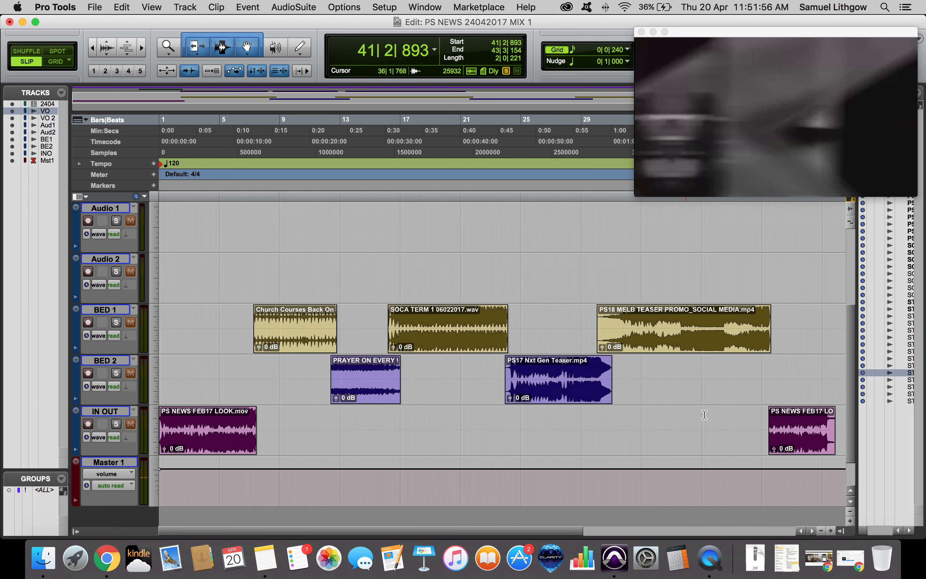
scroll(189, 257, "up", 5)
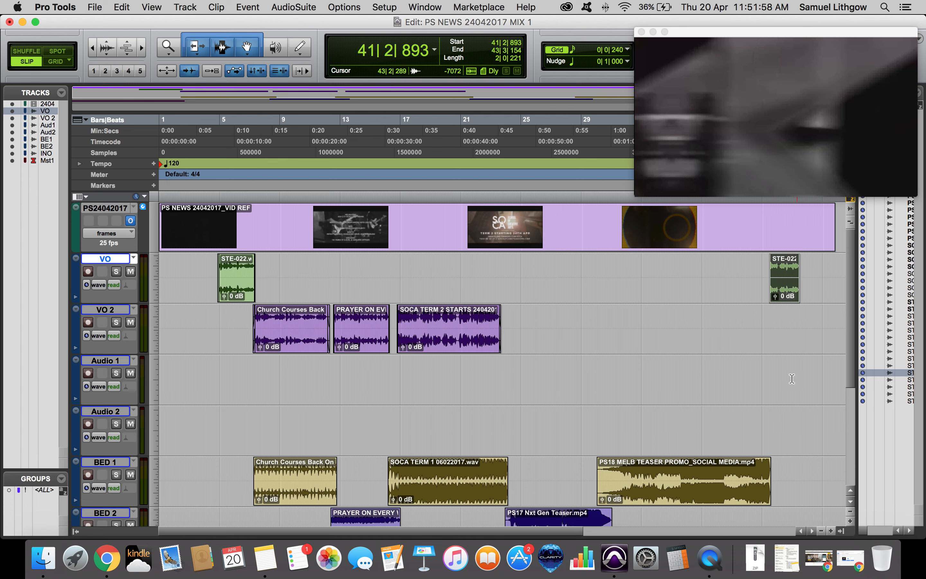
scroll(761, 368, "down", 2)
key("space")
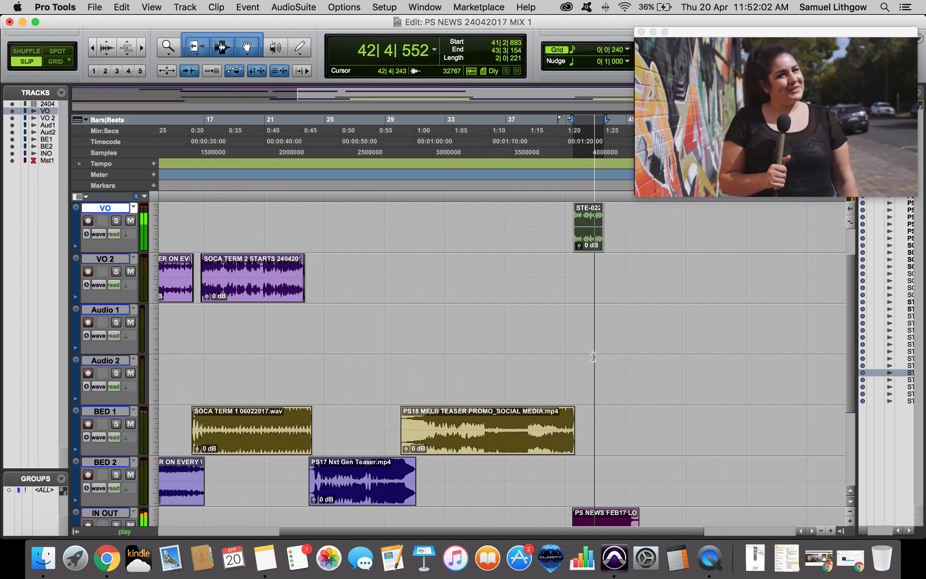
key("space")
Play the session from the start while checking the track meters in the mix view.
key("super+equal")
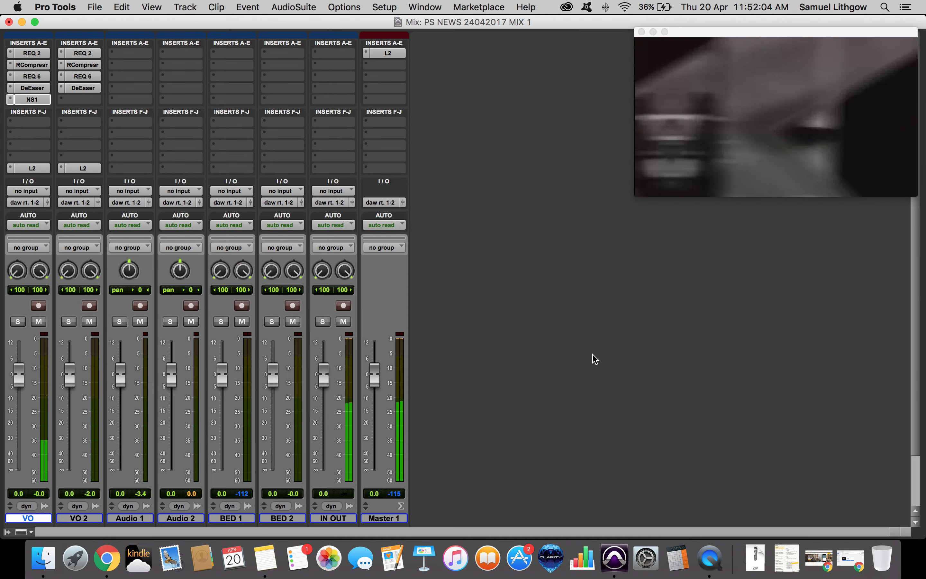
key("super+equal")
key("Return")
key("space")
key("super+bracketright")
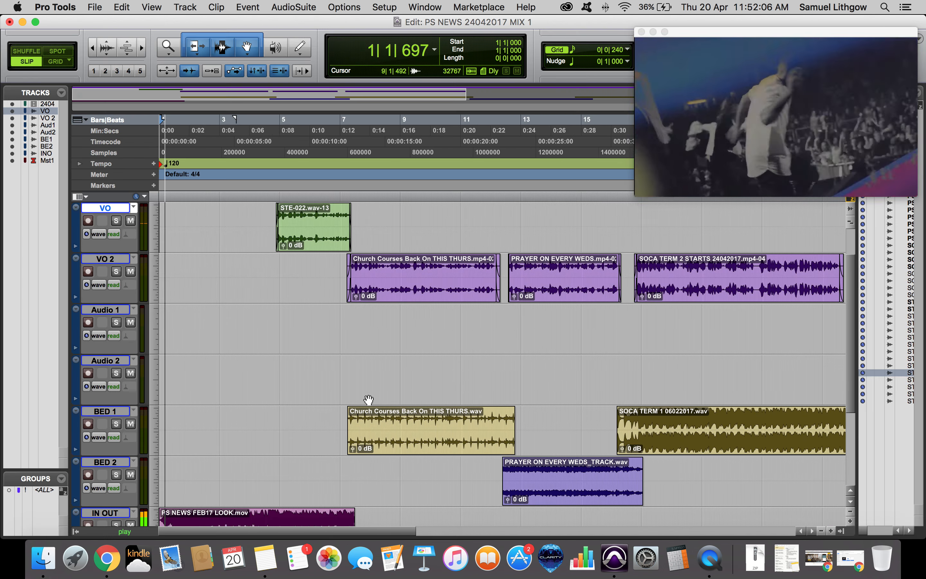
key("super+equal")
scroll(346, 358, "down", 3)
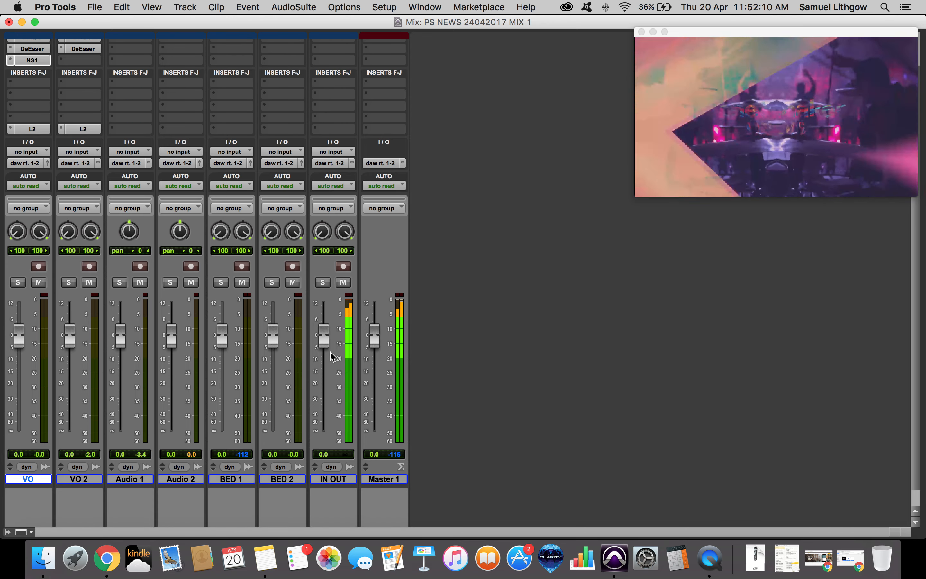
key("super+equal")
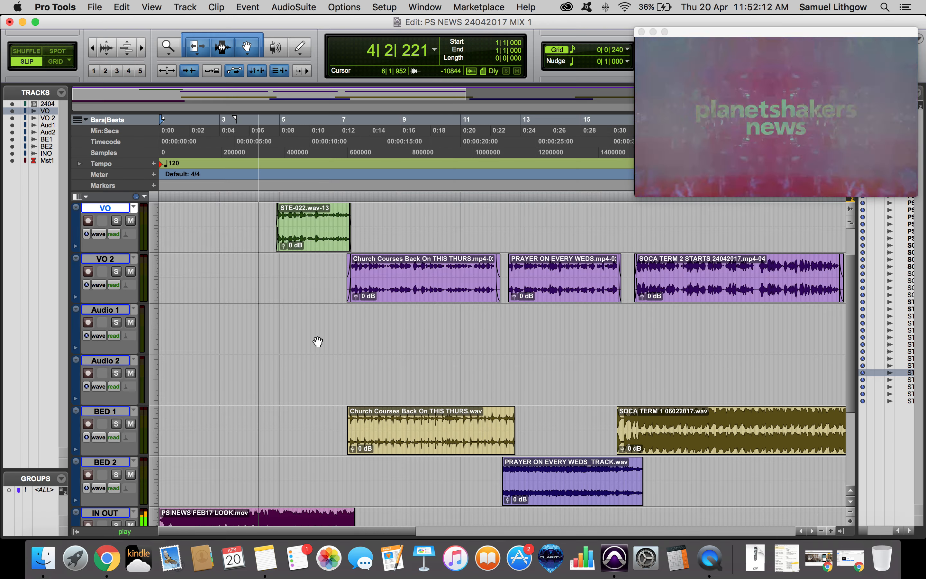
scroll(323, 336, "down", 5)
key("space")
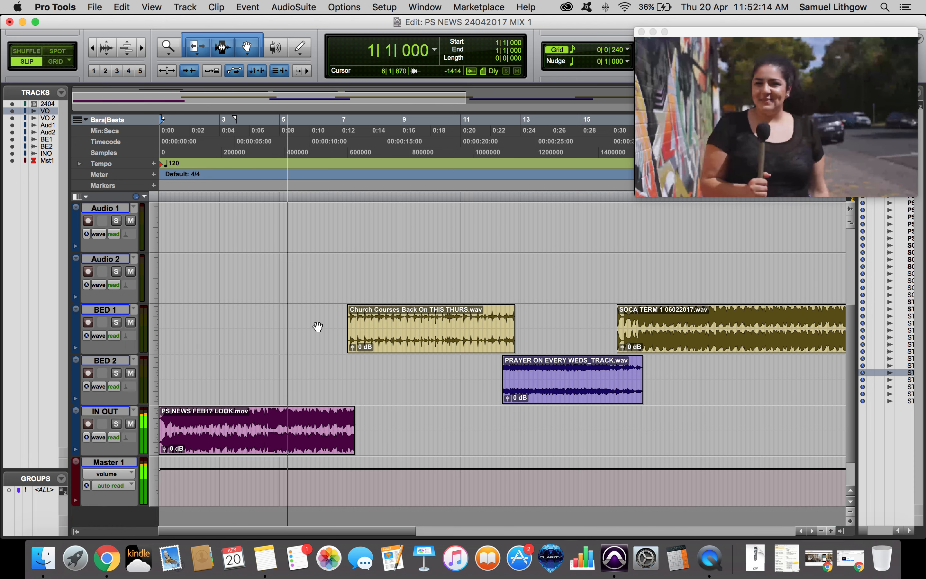
Split the IN OUT clip at the STE-022 voice-over clip's range and lower that section's clip gain to -6.6 dB.
scroll(284, 271, "up", 5)
left_click(310, 286)
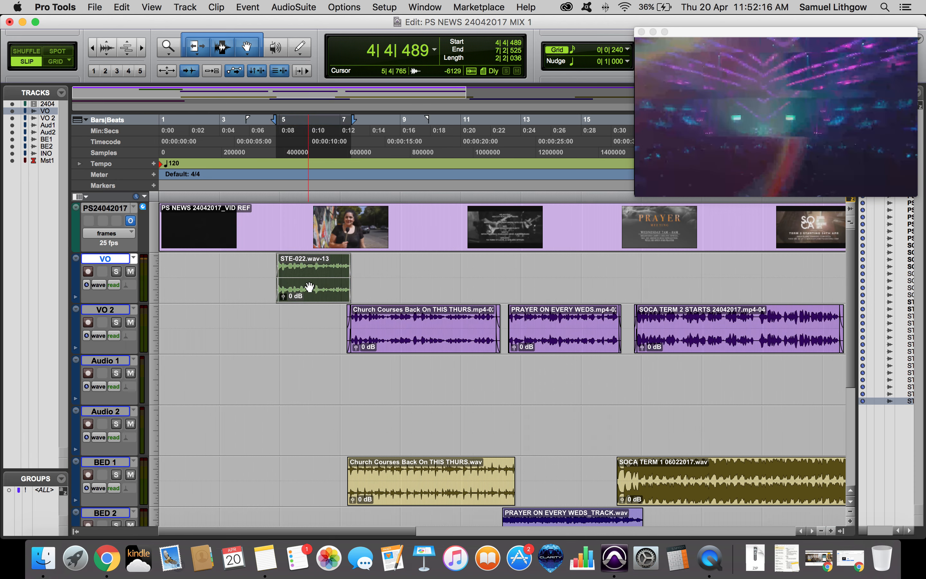
key("semicolon")
key("semicolon")
key("semicolon")
key("semicolon")
key("semicolon")
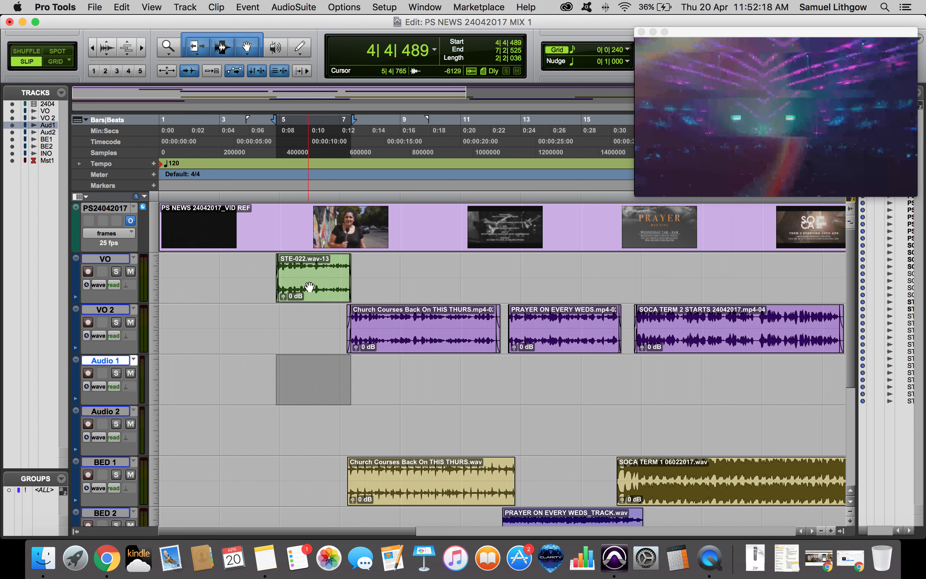
scroll(309, 288, "down", 3)
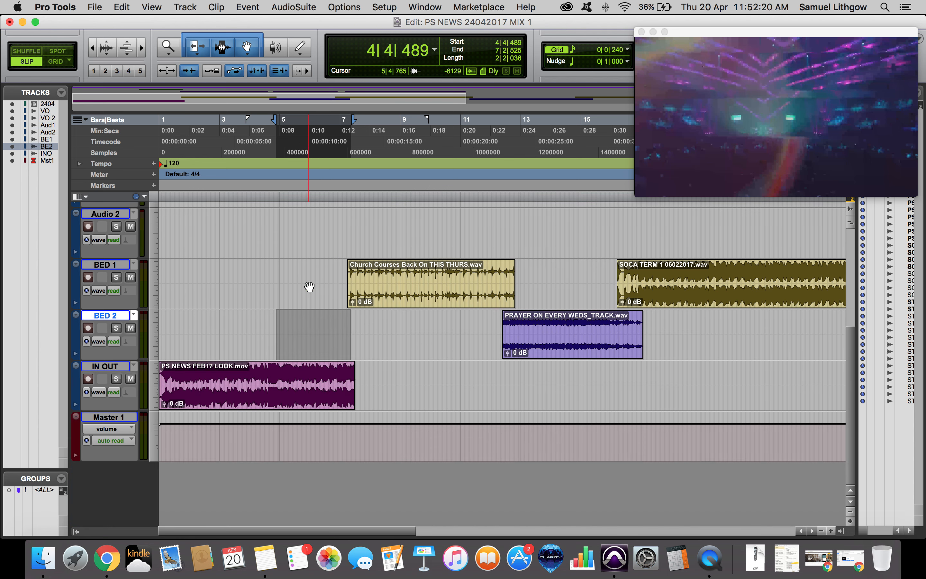
key("semicolon")
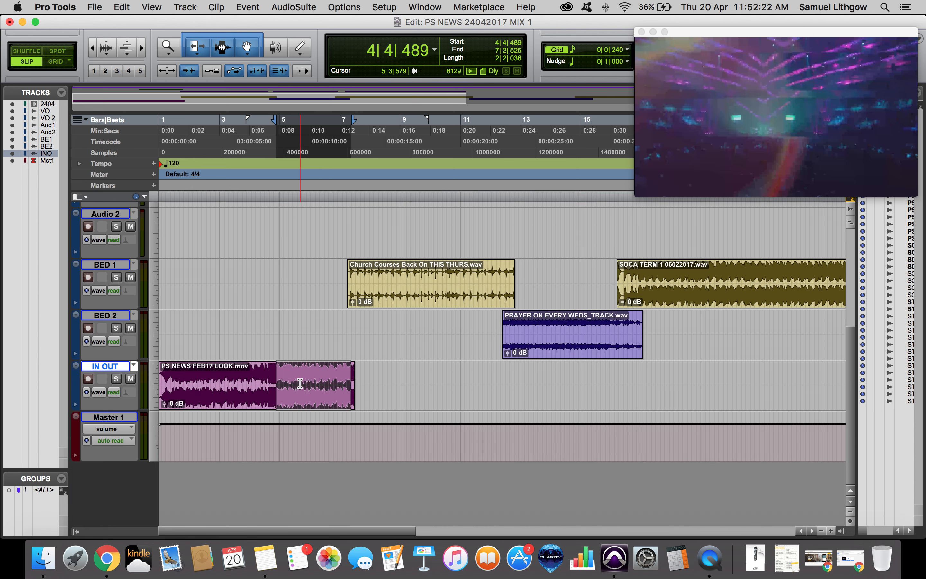
key("super+e")
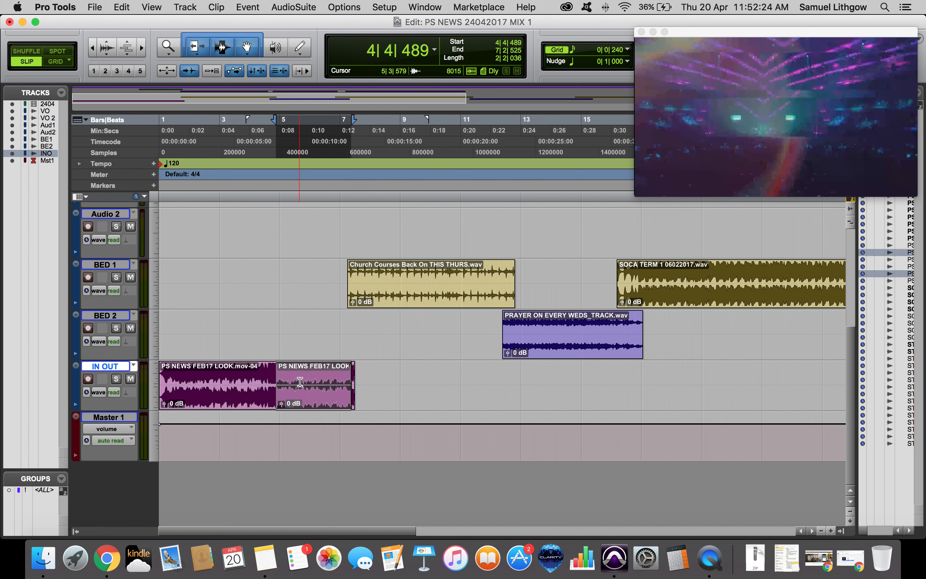
left_click_drag(282, 405, 284, 413)
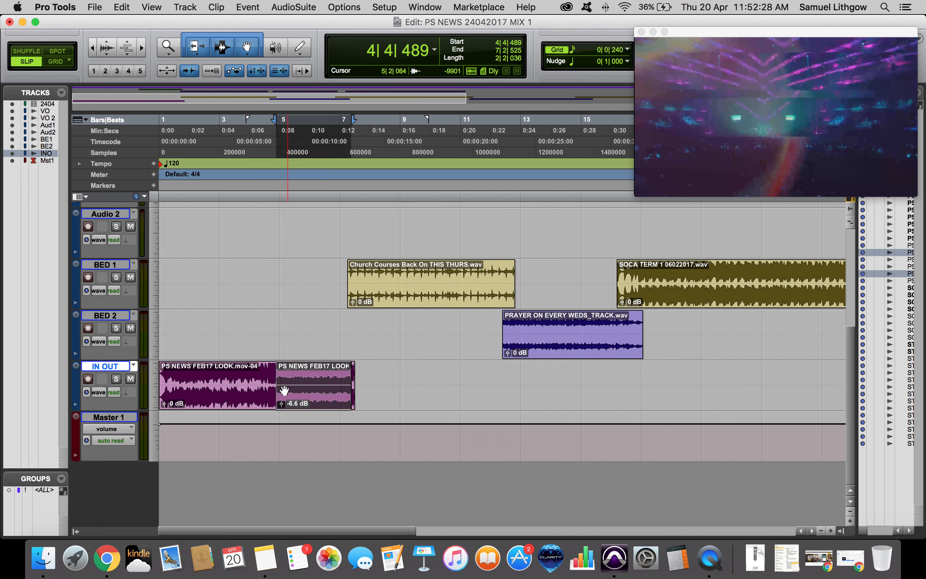
Zoom in on the split in the IN OUT clip and play it back.
left_click(257, 368)
key("t")
key("t")
key("space")
key("t")
scroll(427, 367, "right", 5)
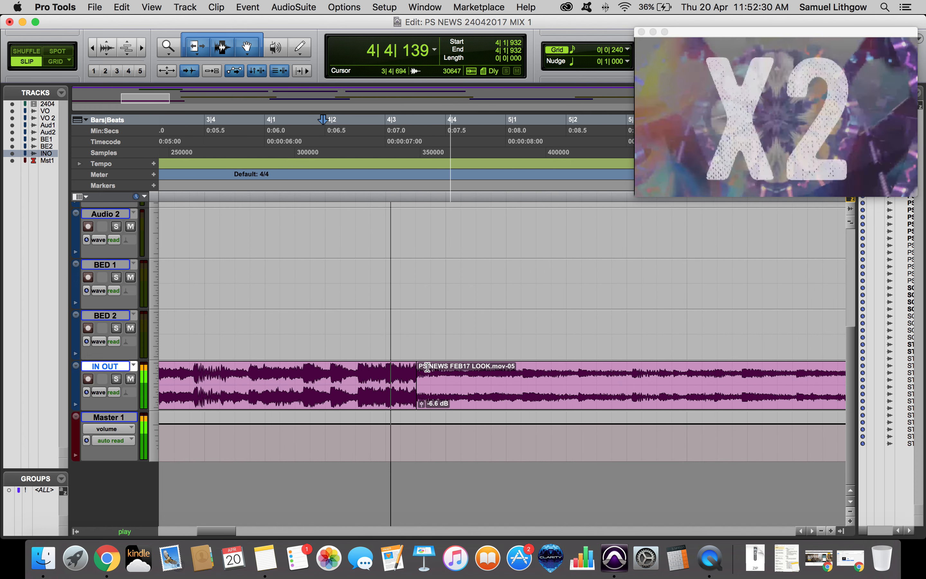
key("space")
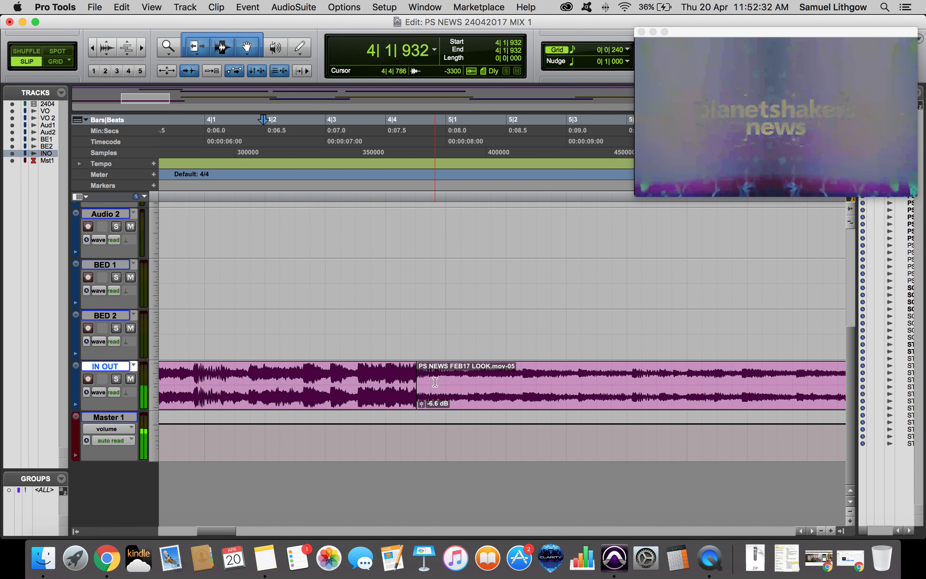
left_click(435, 382)
key("t")
Move the IN OUT track directly below the VO track.
scroll(457, 373, "up", 5)
scroll(459, 373, "down", 5)
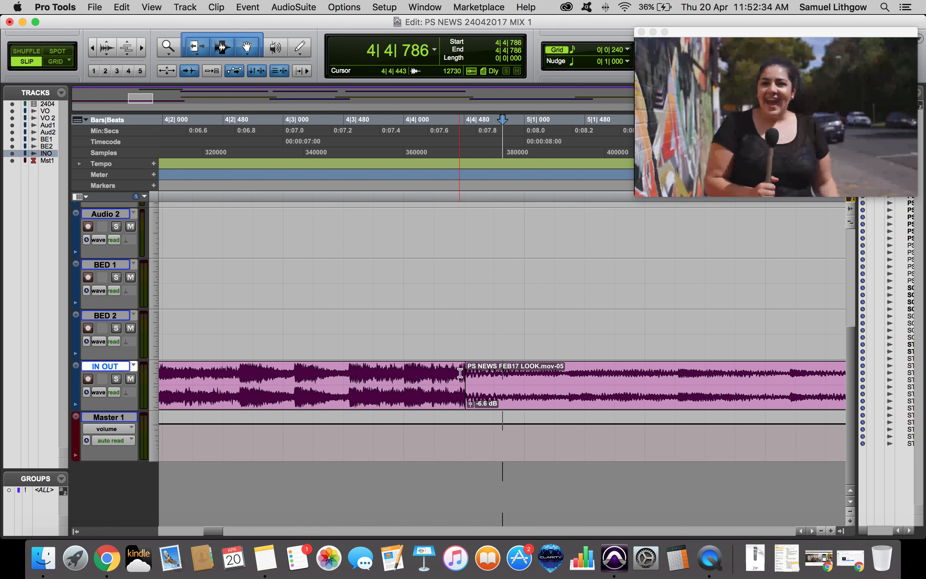
scroll(459, 373, "up", 1)
left_click_drag(99, 412, 106, 285)
Create an Equal Power crossfade at the start of the lowered IN OUT section.
scroll(463, 314, "right", 4)
scroll(463, 314, "right", 1)
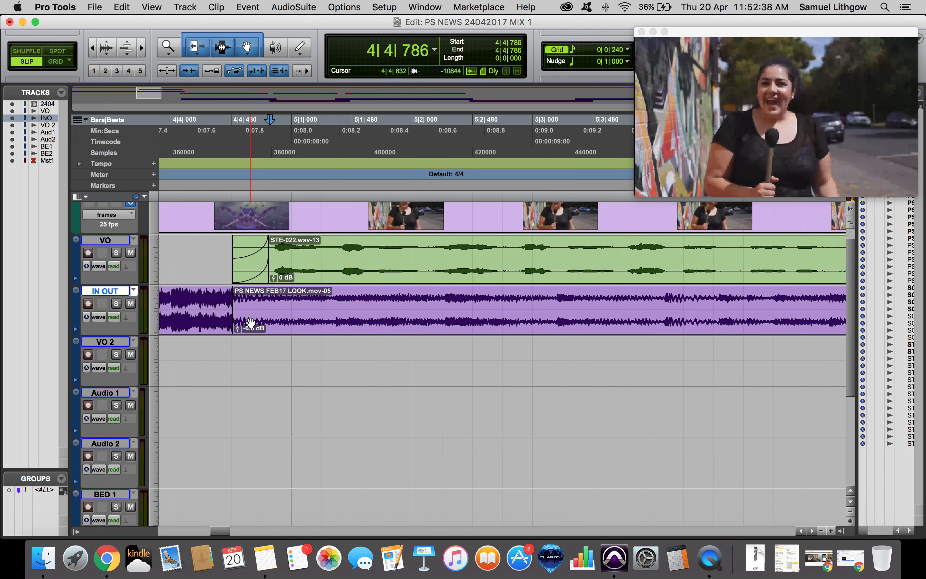
scroll(252, 323, "left", 3)
left_click_drag(321, 303, 359, 334)
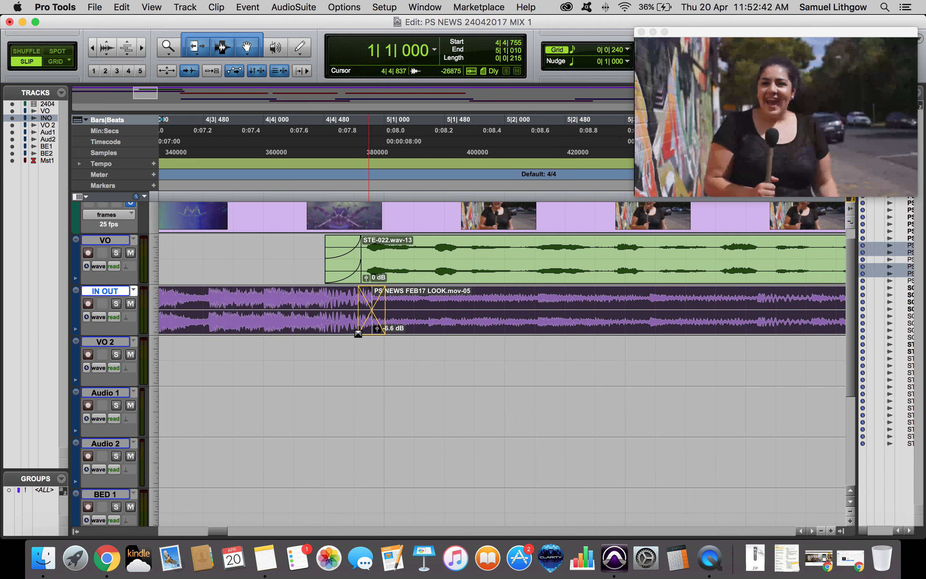
double_click(358, 331)
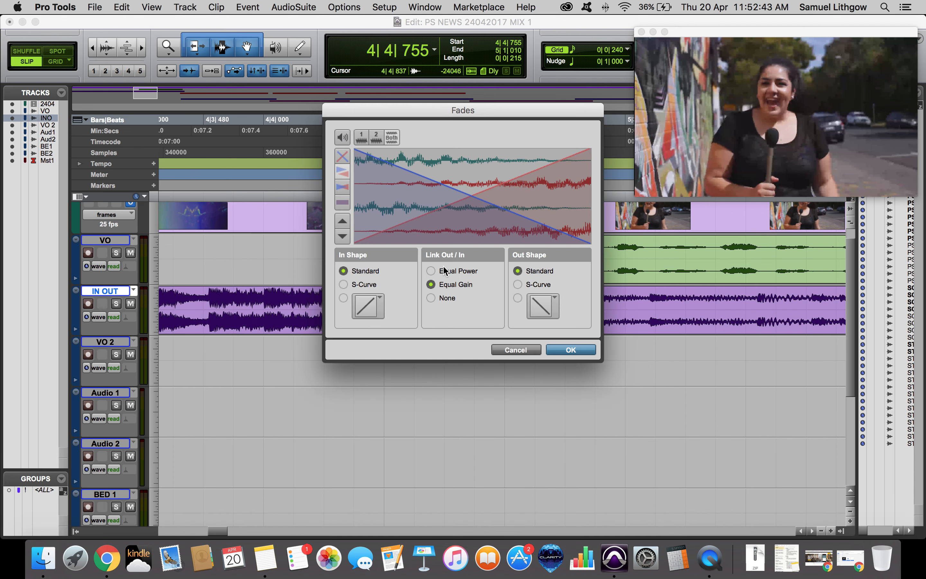
left_click(431, 270)
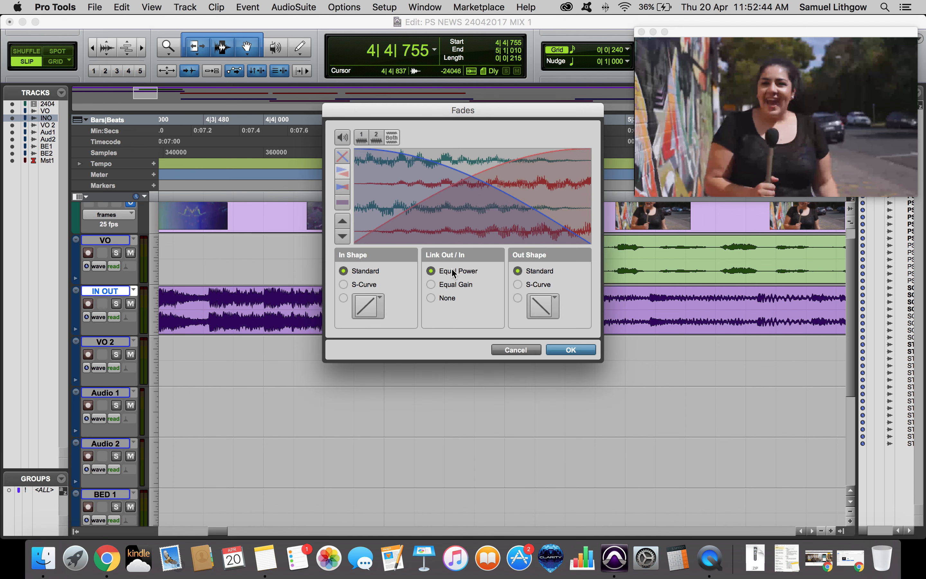
key("Return")
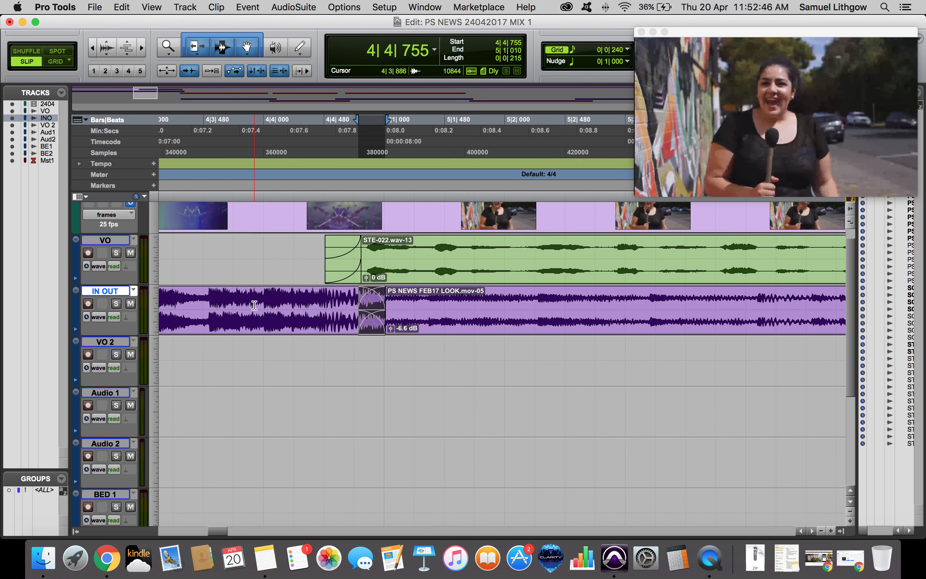
Shorten the crossfade on the IN OUT track and audition it.
left_click(217, 298)
key("space")
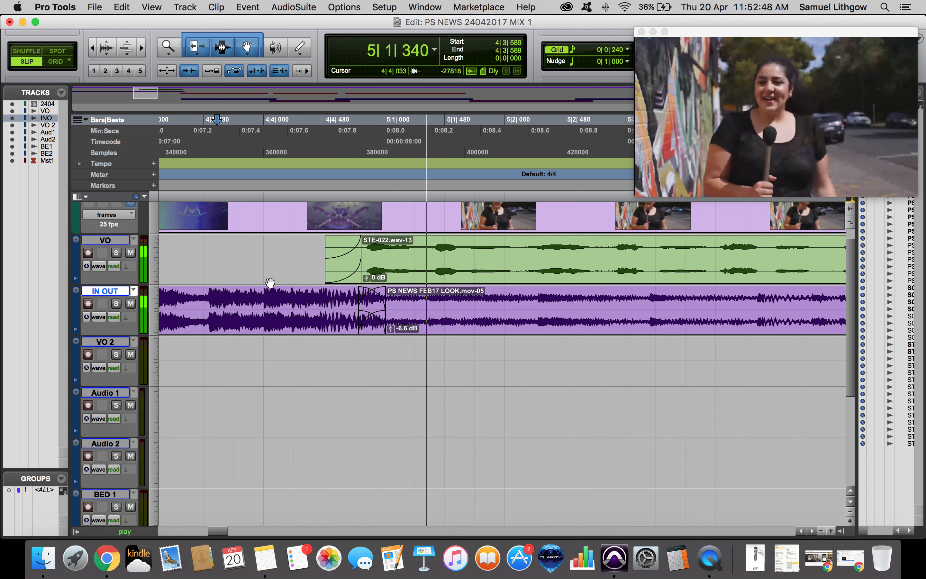
key("space")
left_click_drag(384, 301, 366, 319)
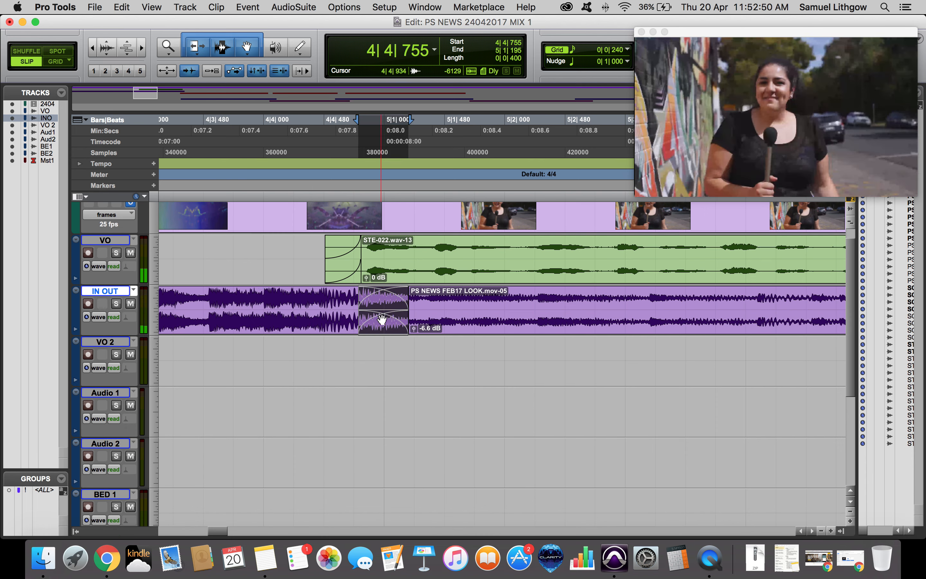
left_click(258, 299)
key("space")
key("r")
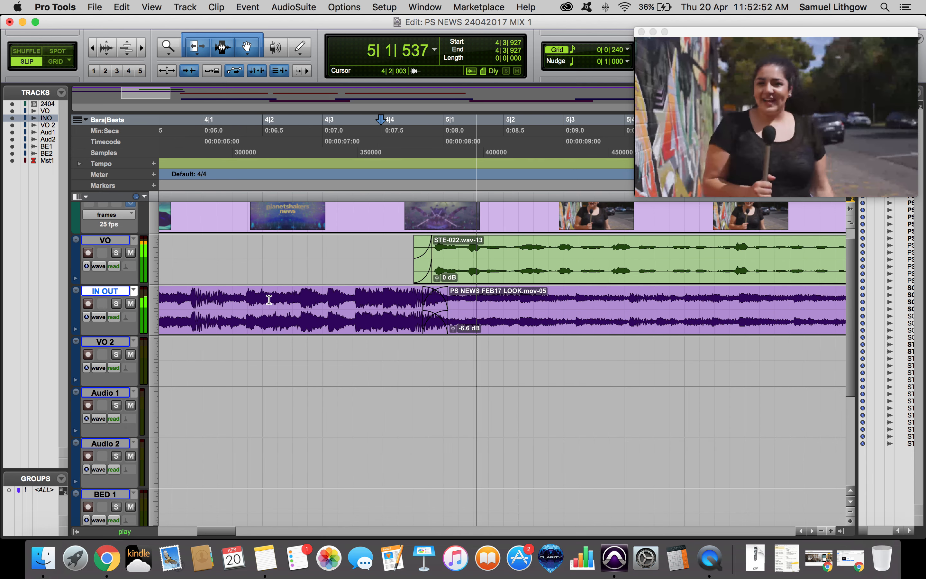
key("space")
left_click(257, 299)
key("space")
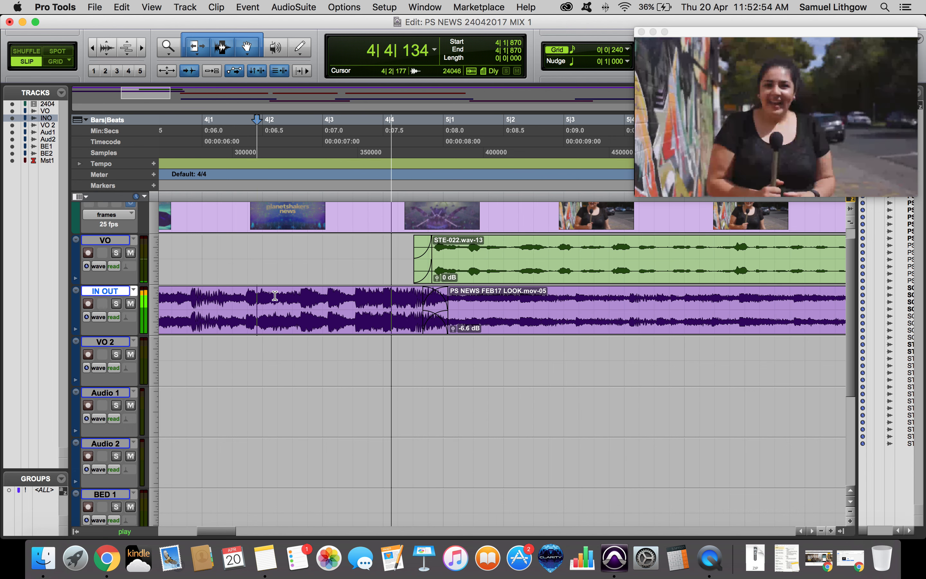
Shift the crossfade slightly along the IN OUT clip and audition the transition again.
left_click_drag(436, 325, 429, 327)
key("space")
left_click(340, 299)
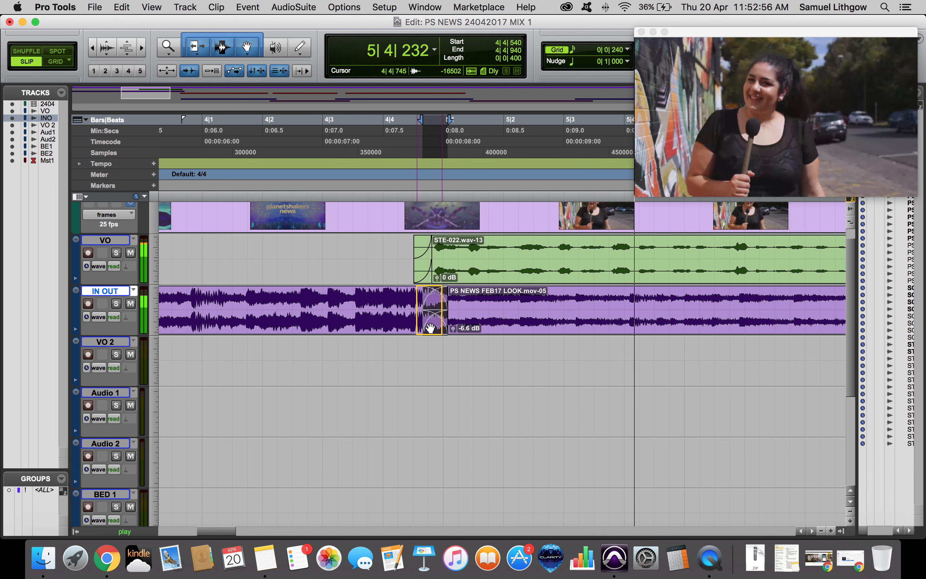
key("space")
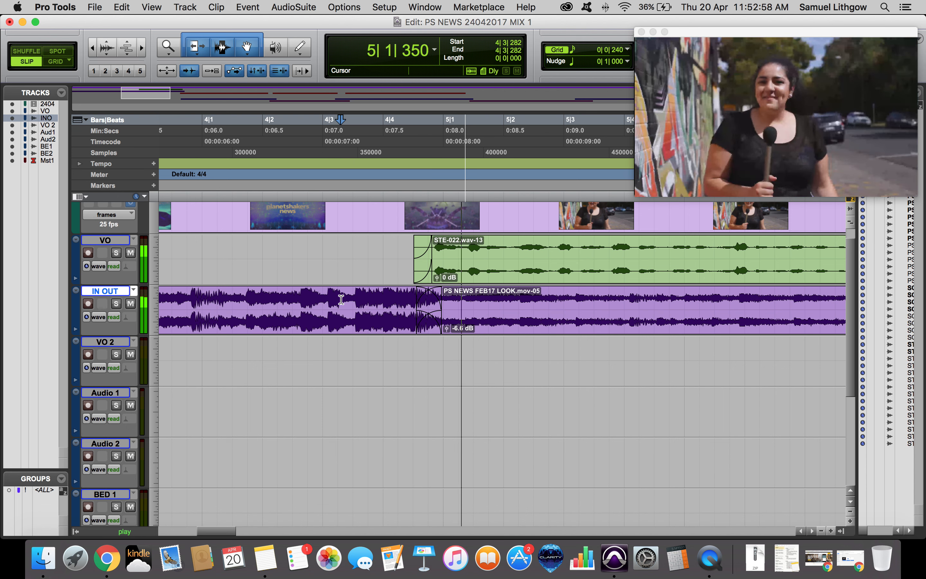
key("space")
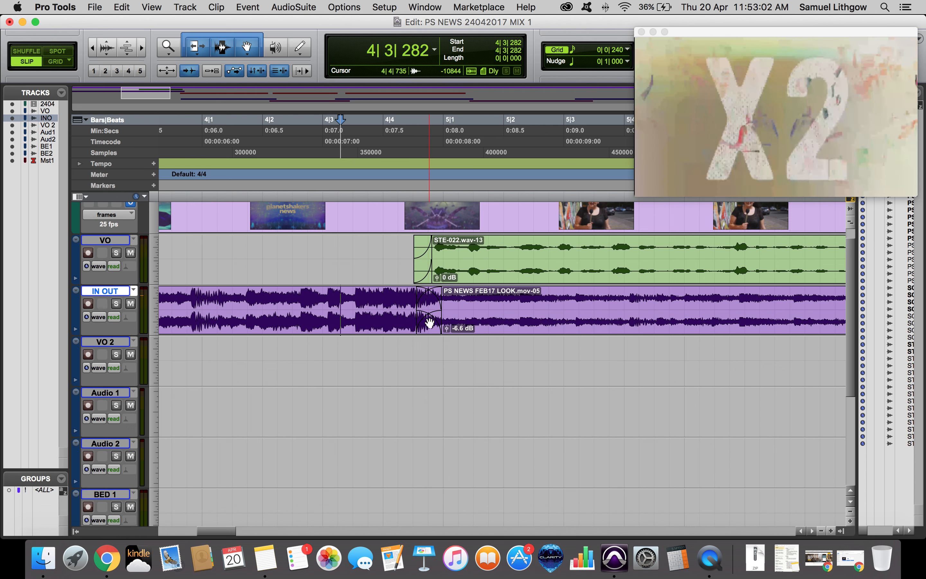
left_click_drag(429, 323, 434, 323)
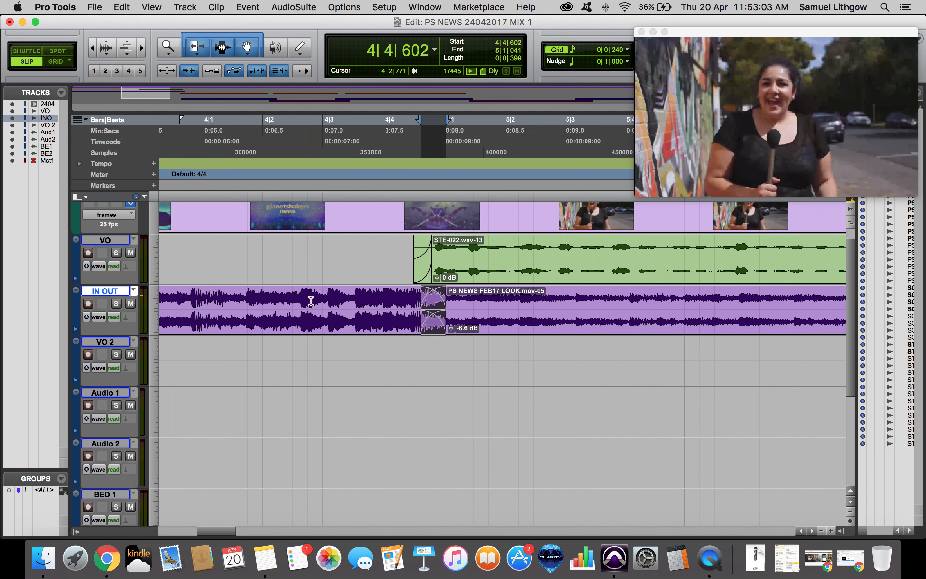
left_click(311, 301)
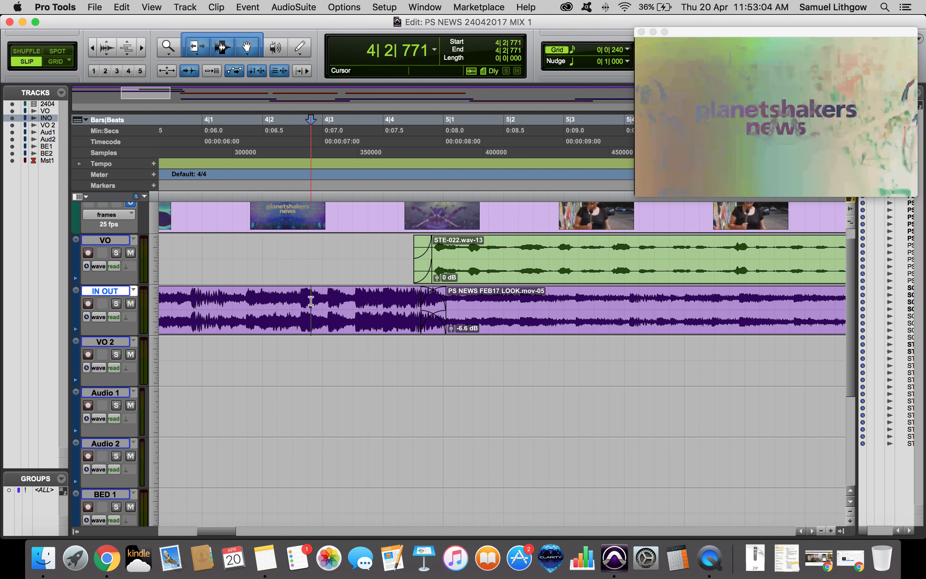
key("space")
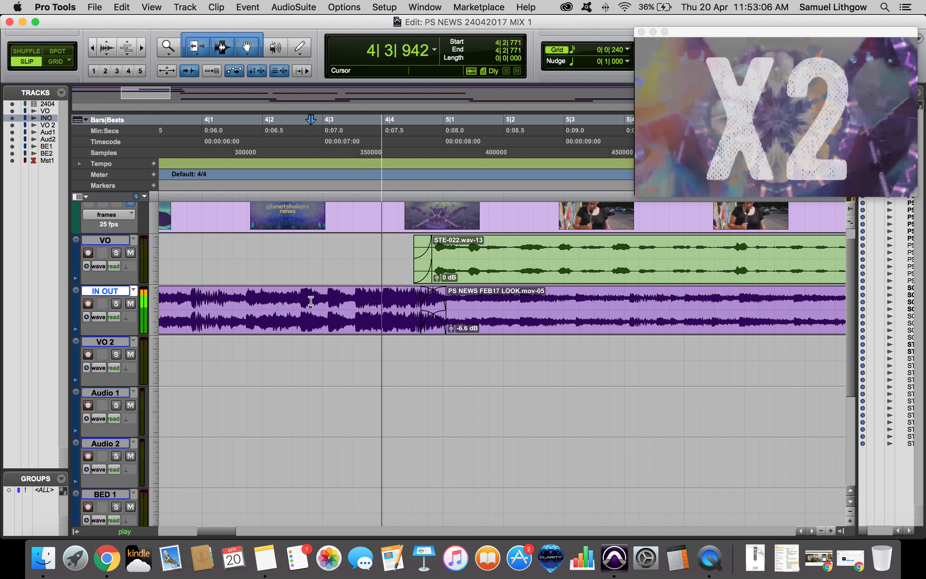
Zoom out and play the section around the end of the VO clip.
key("super+[")
key("super+[")
key("space")
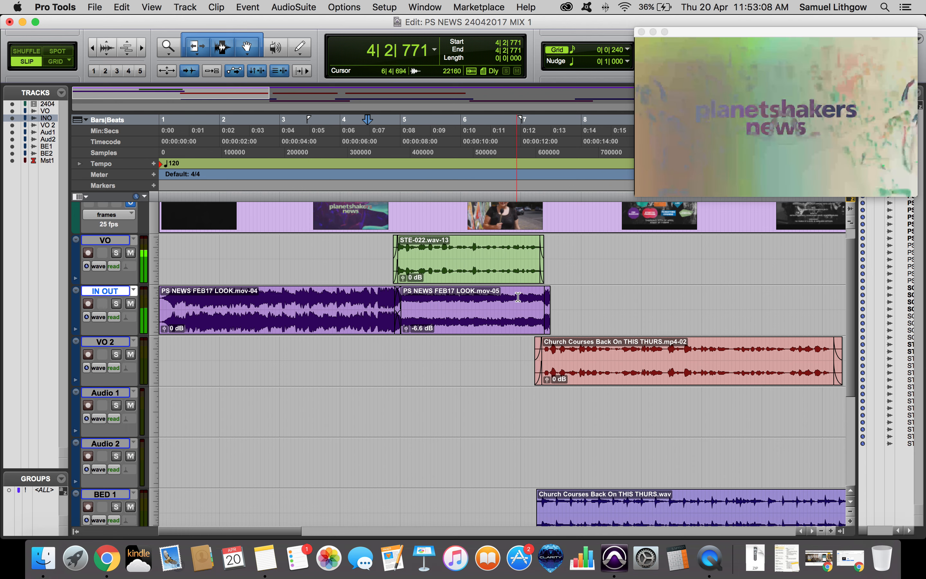
key("super+]")
key("super+]")
key("space")
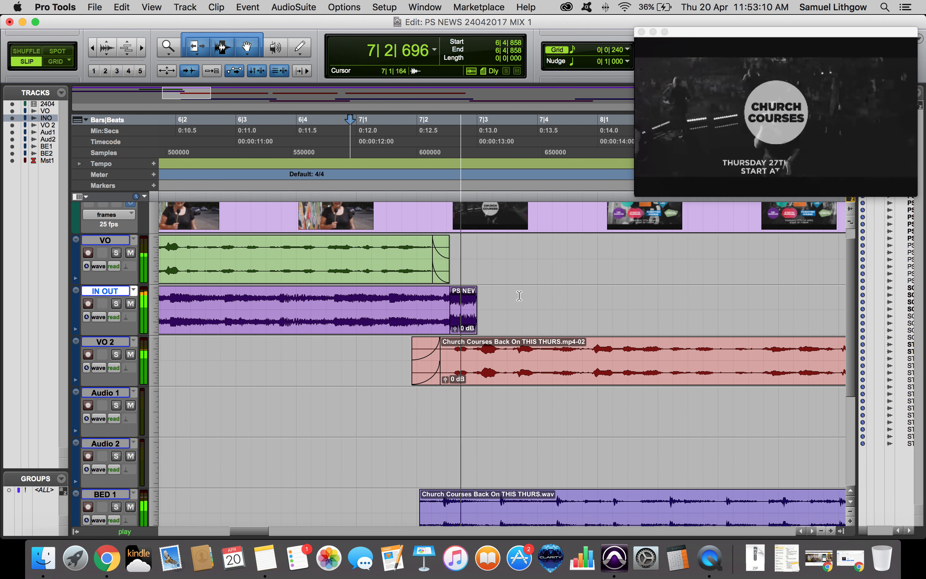
key("space")
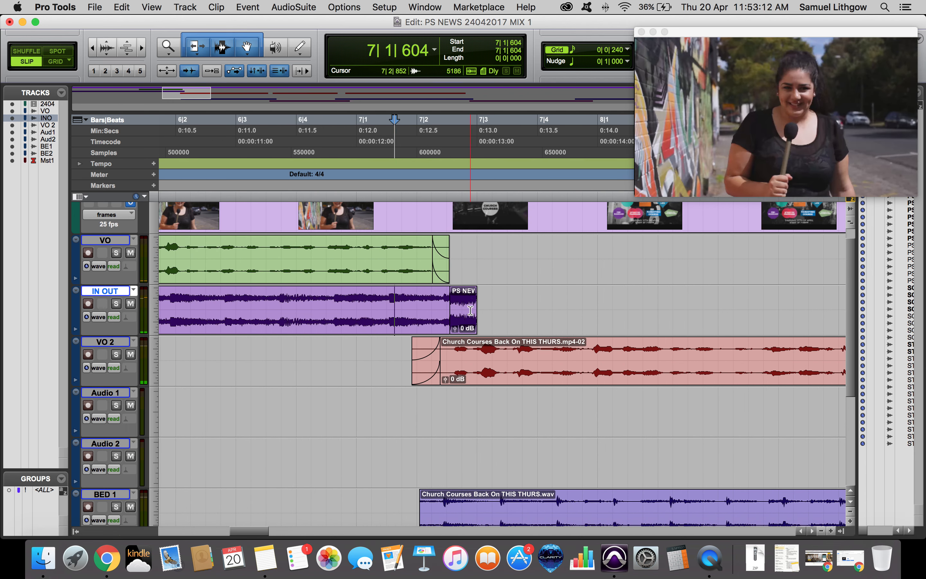
Extend the lowered IN OUT section's end to about bar 8, absorbing the short trailing clip, and play it back.
left_click(461, 323)
left_click_drag(445, 305, 597, 312)
left_click(317, 301)
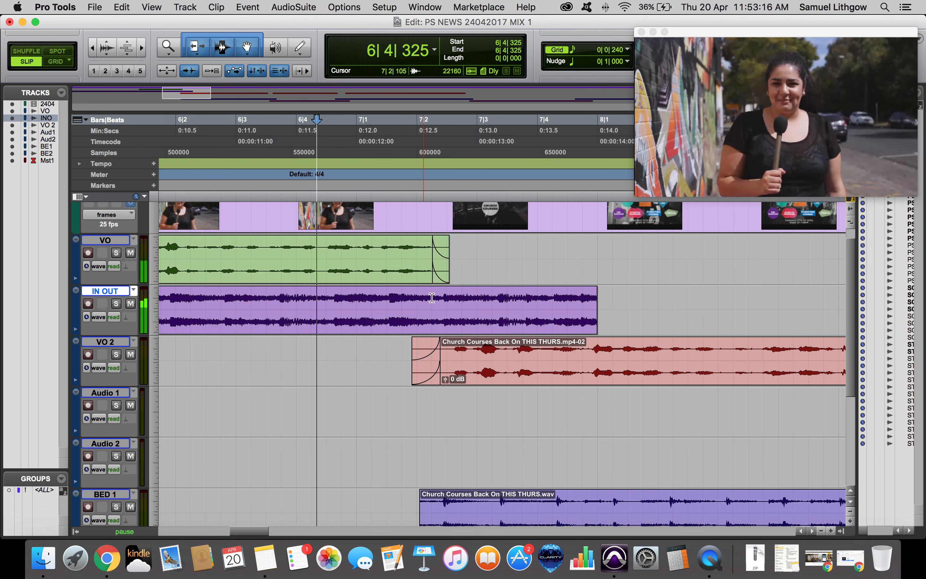
key("space")
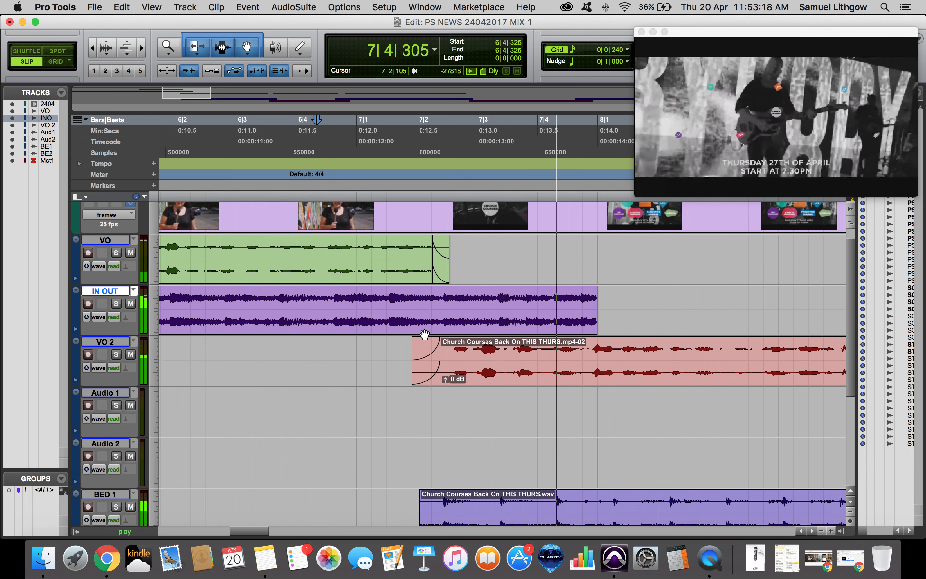
scroll(425, 333, "down", 5)
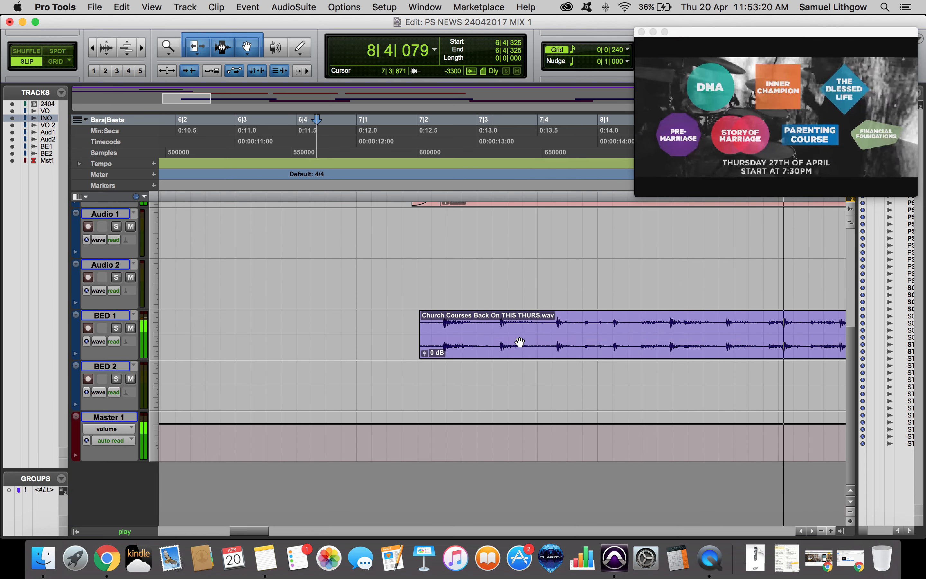
scroll(462, 340, "up", 5)
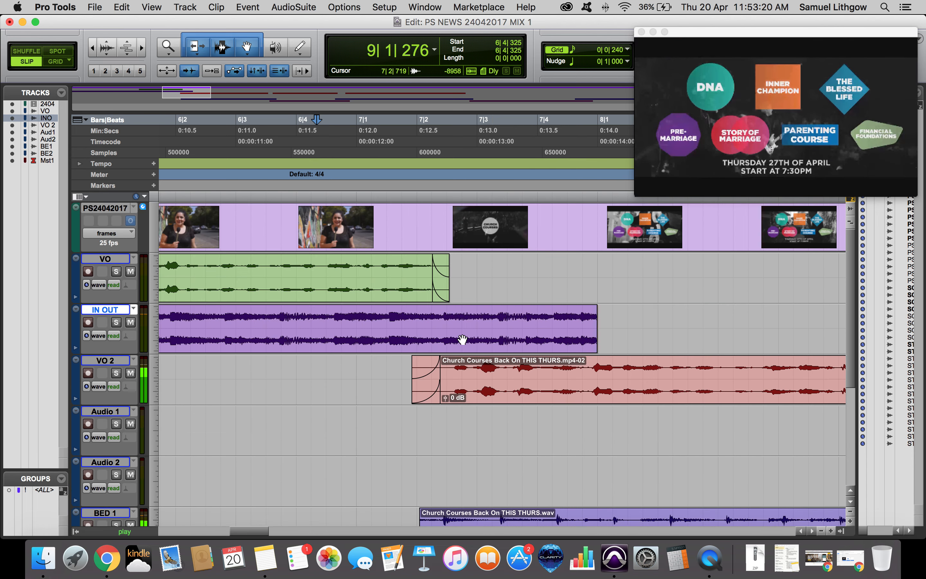
Fade out the IN OUT clip from the VO clip's end and trim its end just past bar 7|3.
left_click(432, 314)
key("g")
left_click(509, 314)
key("s")
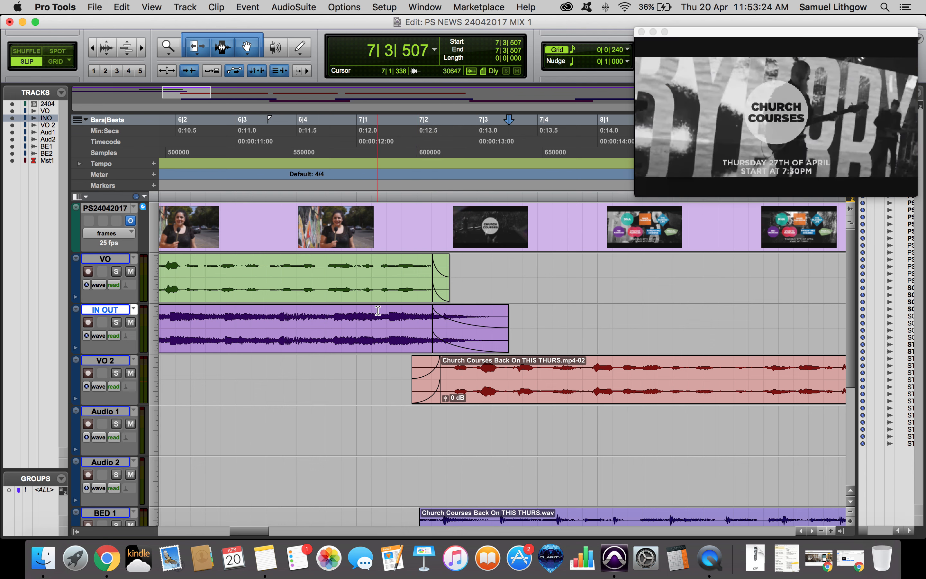
Save the session, then trim the IN OUT clip's end back to the VO clip's end and audition it.
left_click(347, 314)
key("super+s")
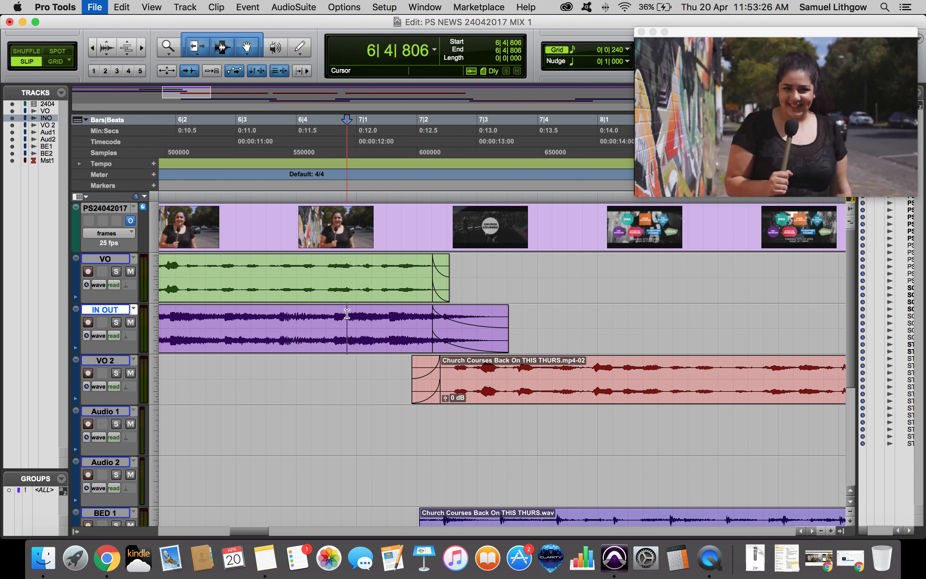
key("space")
left_click(441, 344)
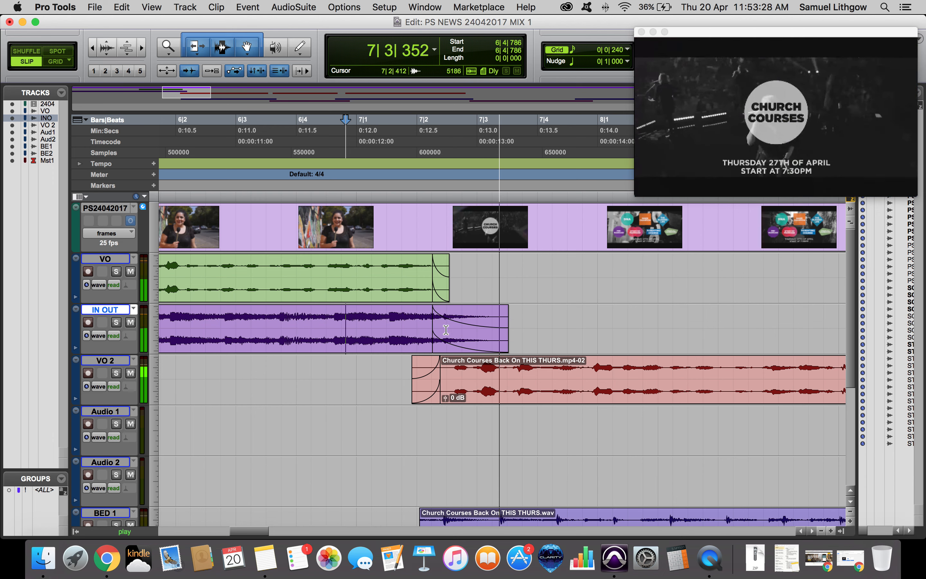
left_click_drag(507, 330, 449, 330)
left_click(347, 321)
key("space")
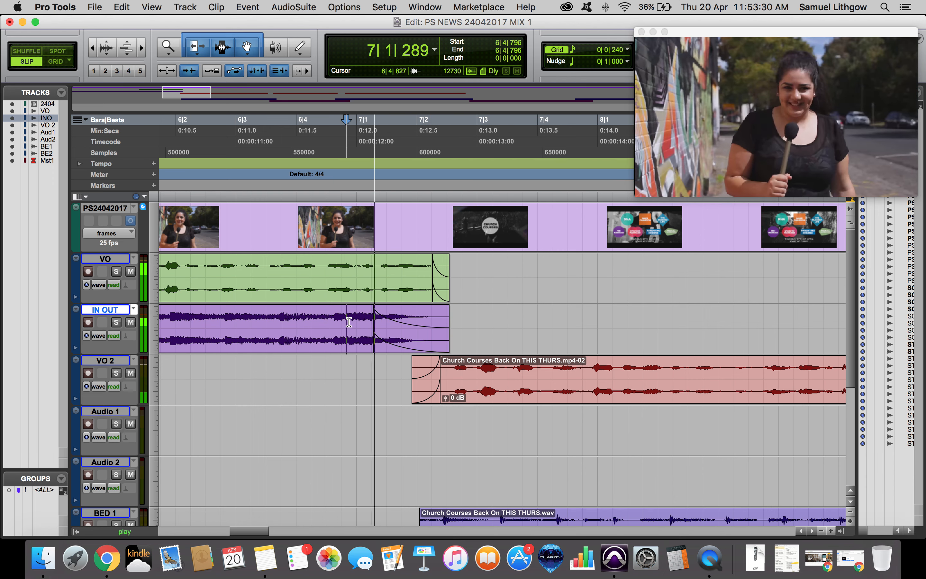
key("space")
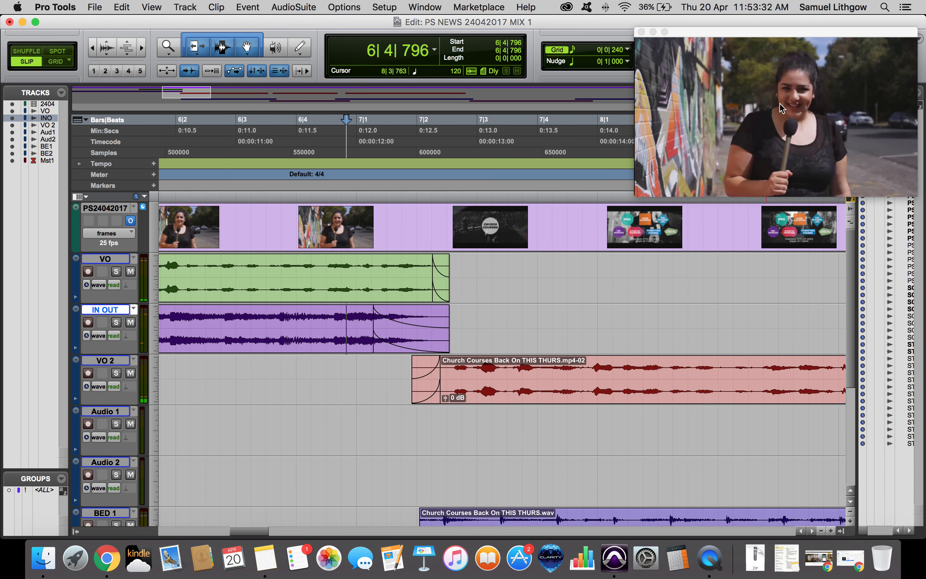
Reposition the video window slightly and play the transition again.
left_click_drag(638, 196, 633, 202)
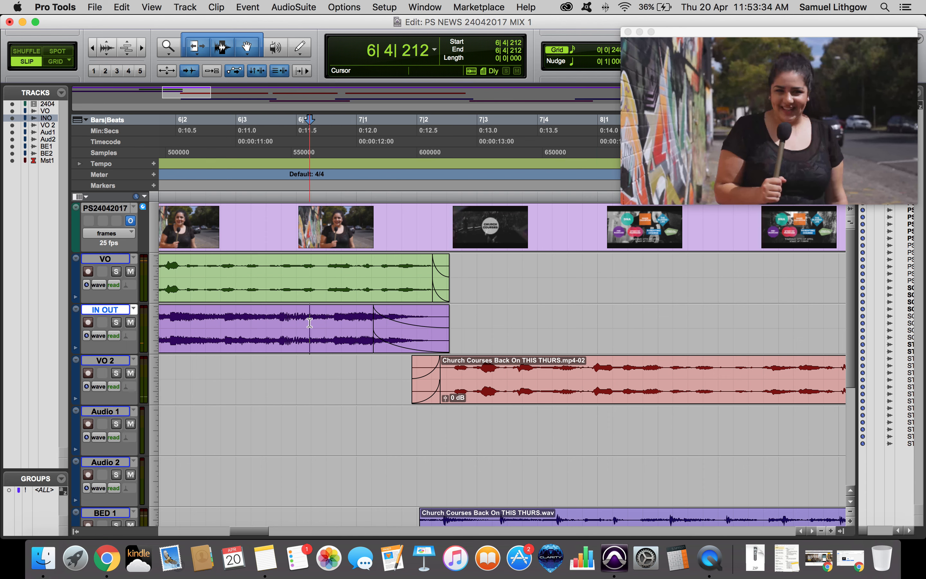
key("space")
key("space")
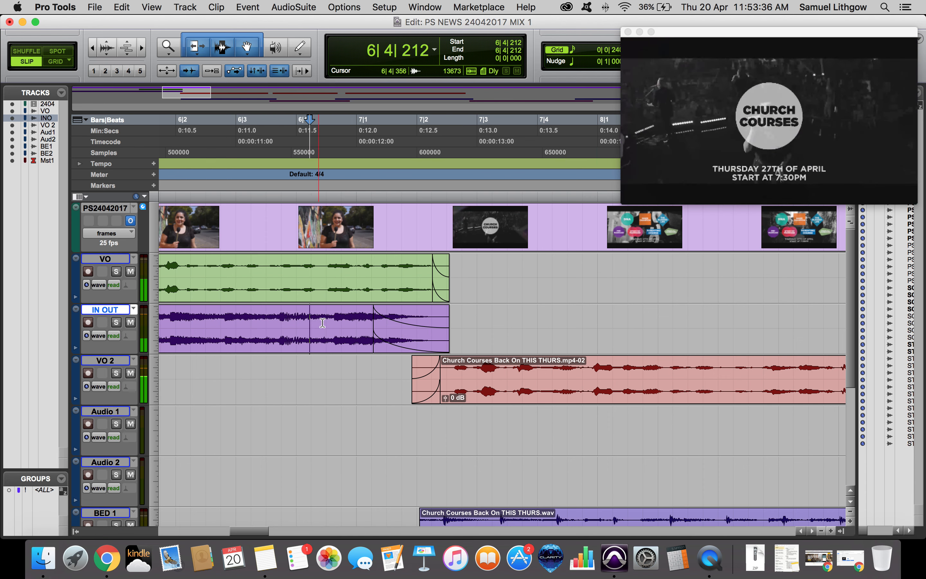
left_click(399, 326)
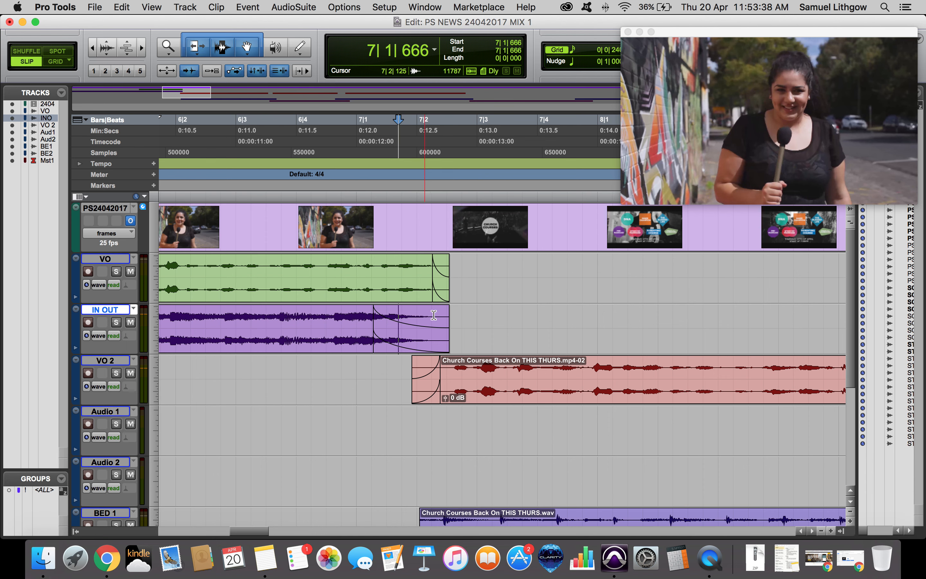
Delete the empty Audio 1 and Audio 2 tracks.
scroll(452, 438, "down", 4)
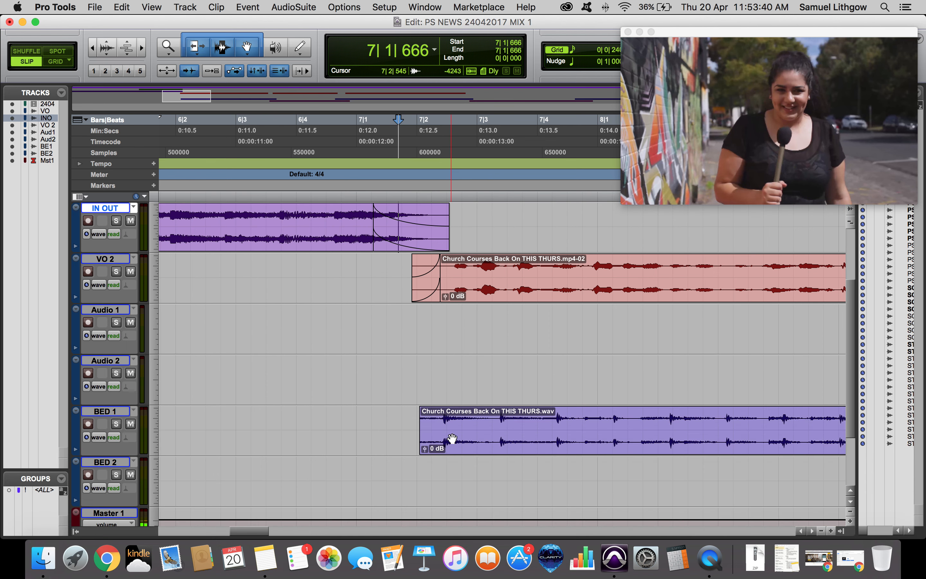
left_click(114, 363)
right_click(113, 313)
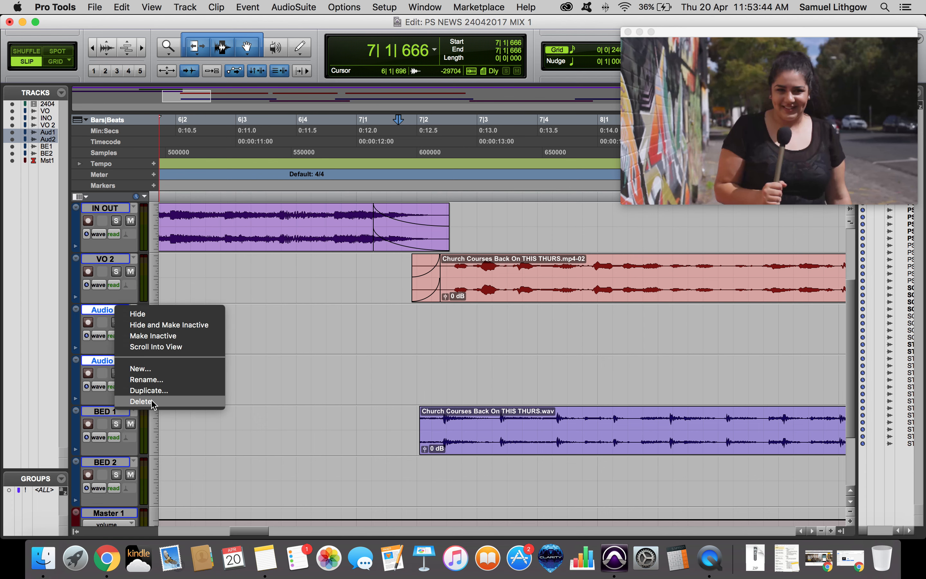
left_click(126, 408)
Raise the BED 1 Church Courses clip's gain to about +12.1 dB and play it back.
left_click(449, 350)
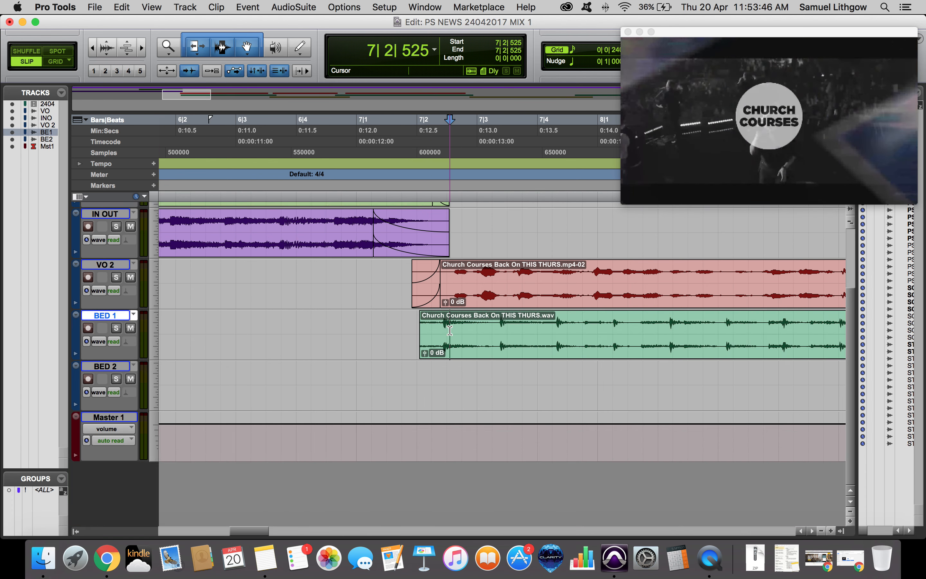
key("space")
key("alt+a")
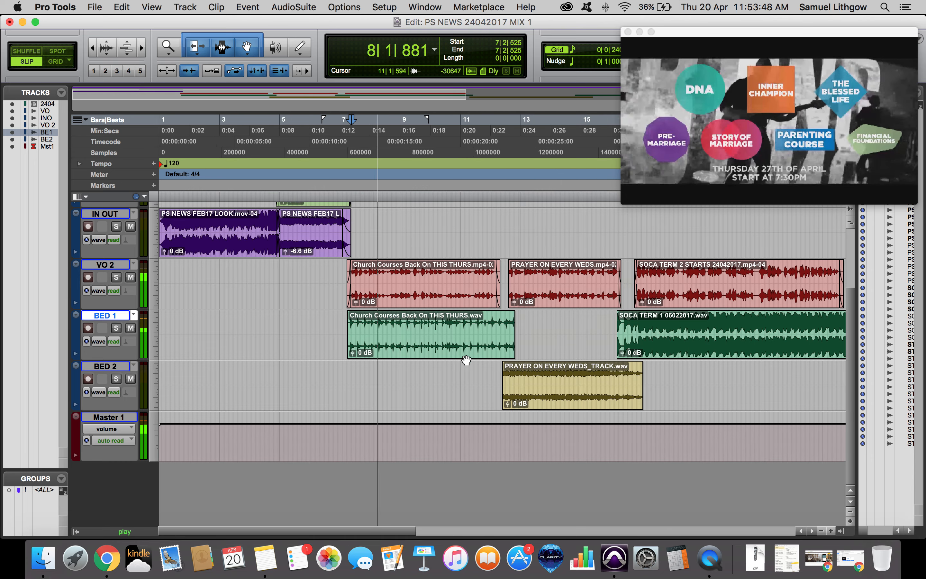
left_click_drag(354, 353, 357, 349)
key("super+equal")
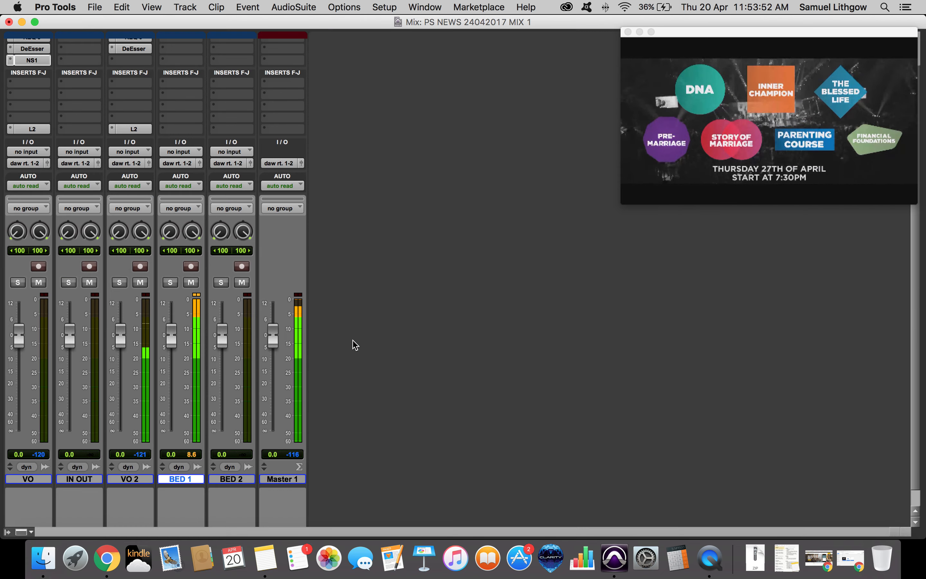
key("super+equal")
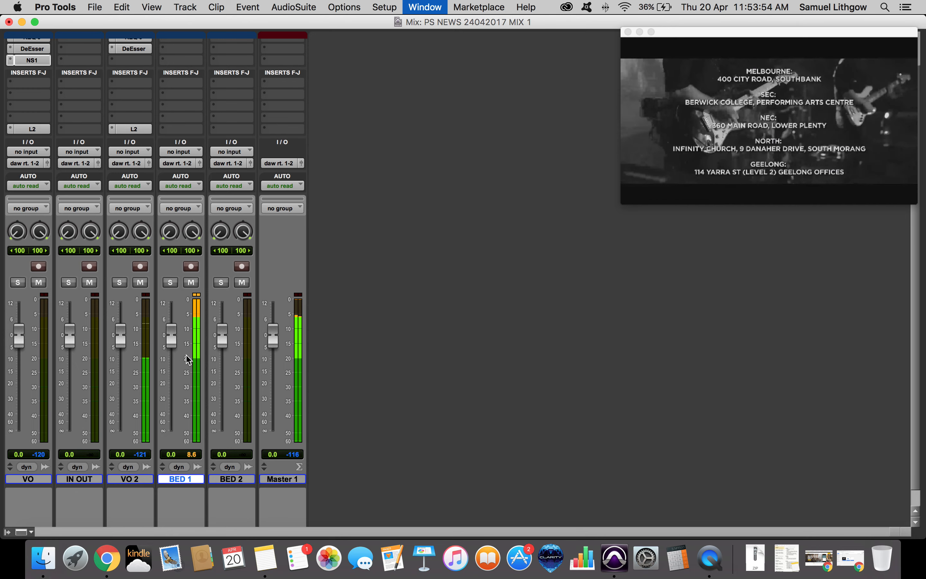
key("space")
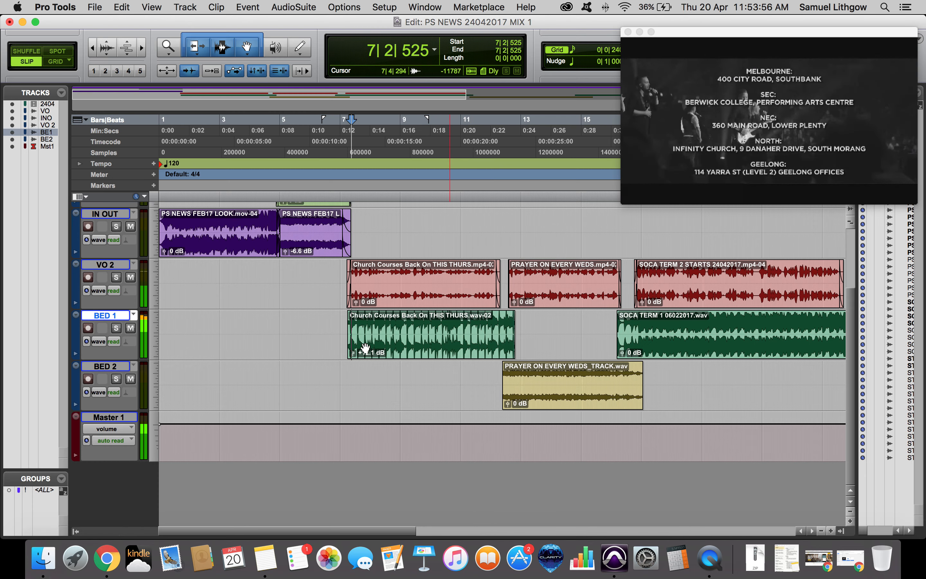
Shorten the IN OUT clip's fade-out so it starts just after bar 7 and audition the transition.
left_click(373, 352)
left_click(326, 317)
key("super+bracketright")
key("super+bracketright")
key("space")
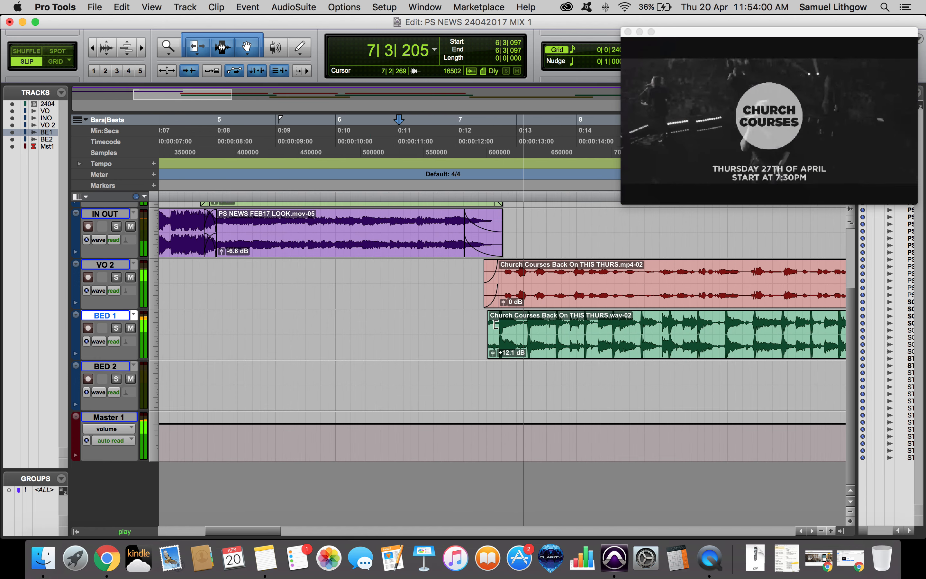
key("space")
left_click_drag(466, 223, 487, 223)
left_click(471, 222)
key("space")
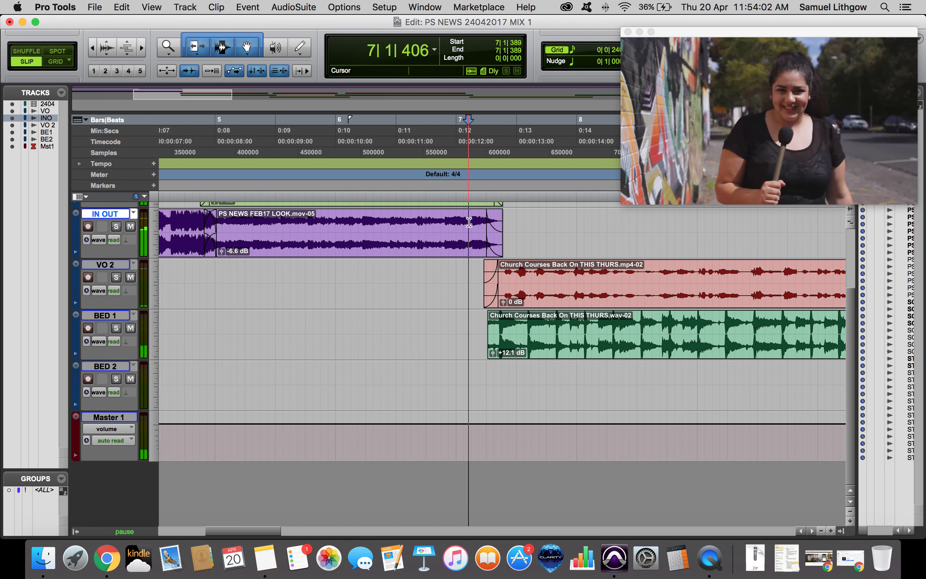
key("space")
Extend the BED 1 clip's start slightly before the VO 2 clip with a short fade-in and audition it.
mouse_move(491, 329)
left_mouse_down()
mouse_move(470, 329)
mouse_move(490, 321)
left_mouse_up()
left_click(459, 334)
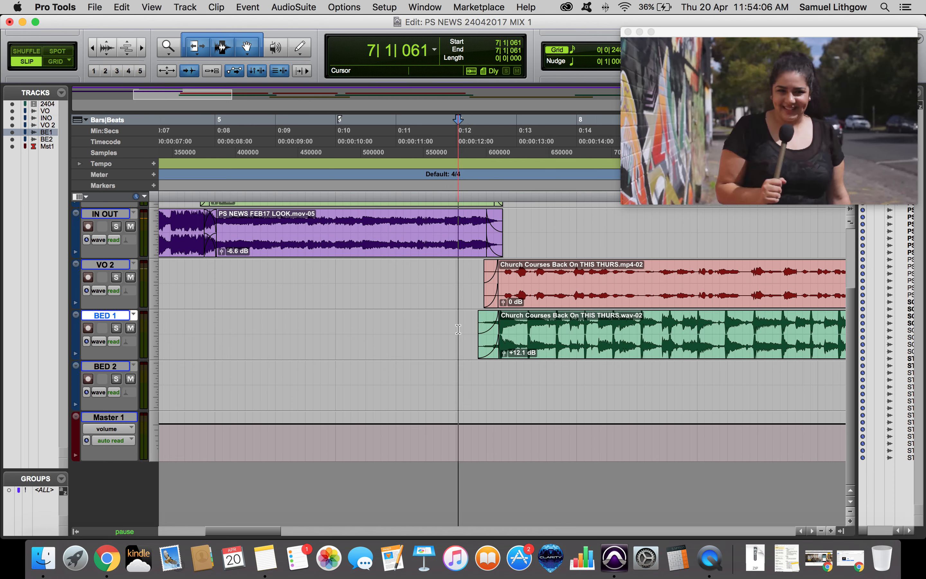
key("space")
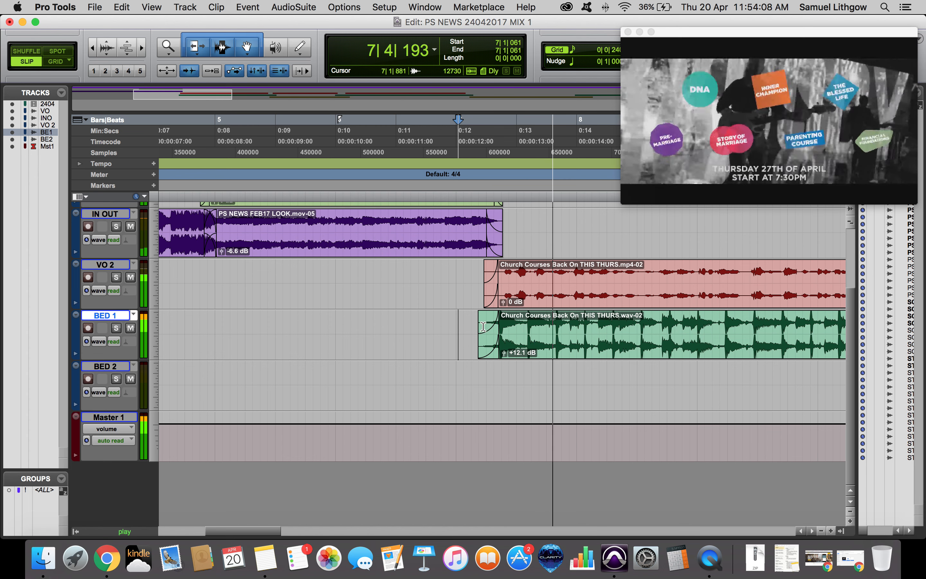
left_click(482, 330)
left_click_drag(485, 347, 481, 346)
key("space")
left_click(453, 328)
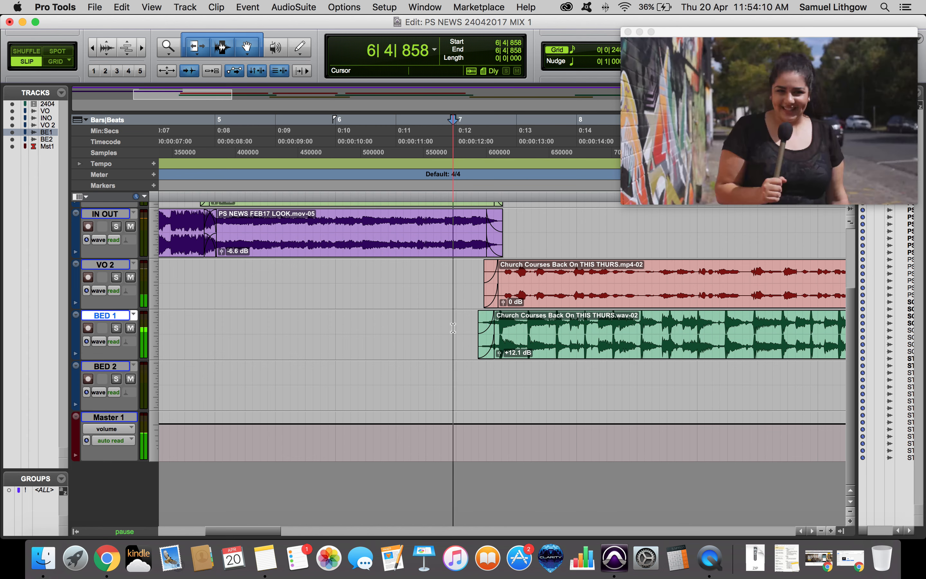
key("space")
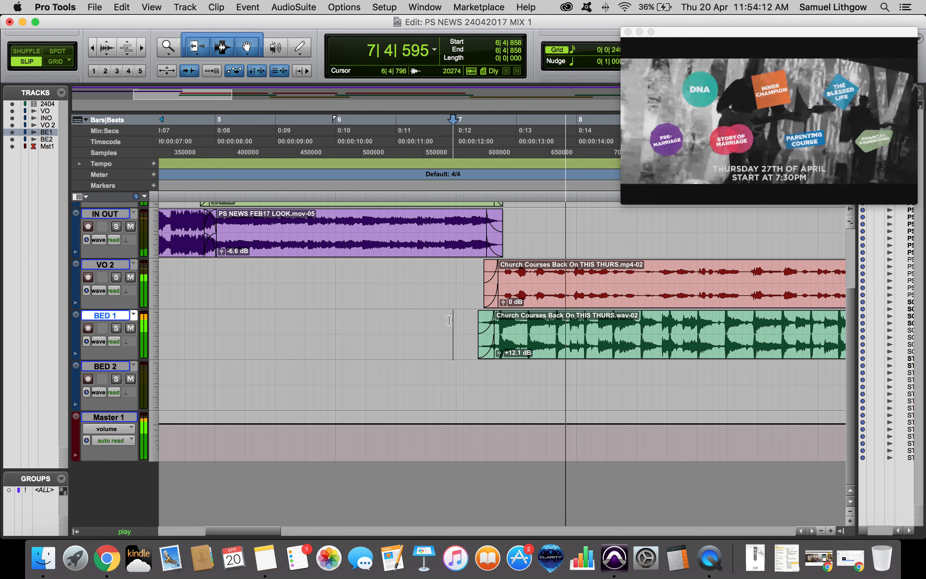
key("space")
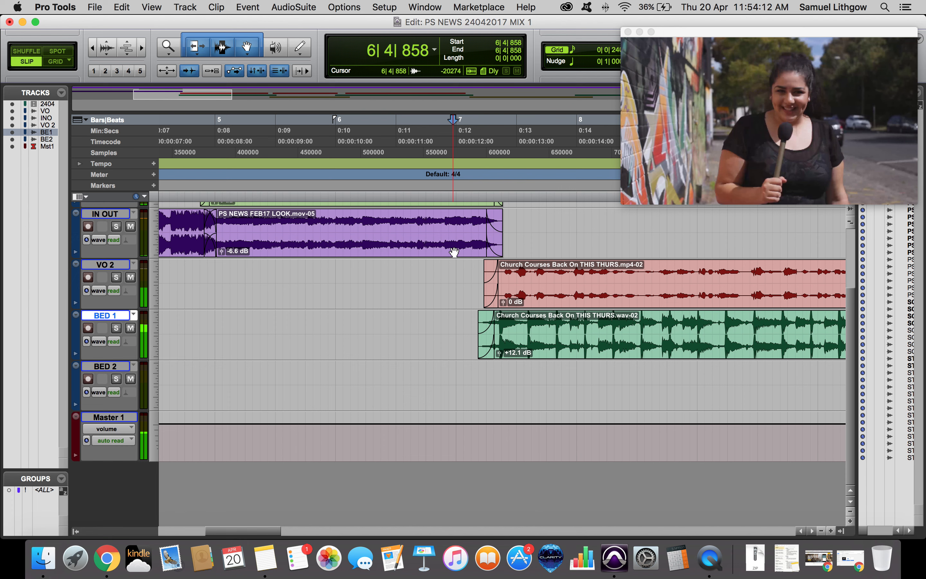
Audition the IN OUT to VO 2 transition again, then zoom out and play from the VO 2 clip.
left_click(446, 219)
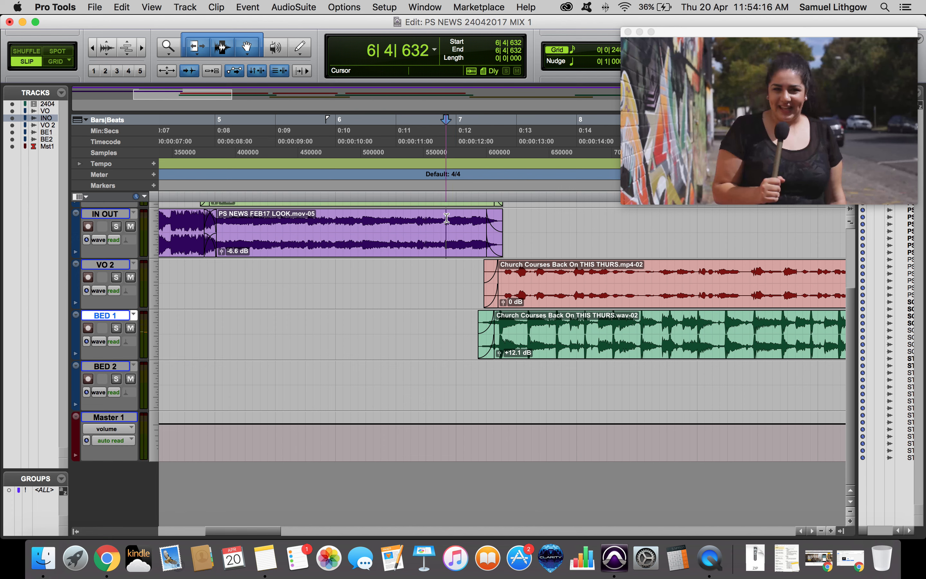
key("space")
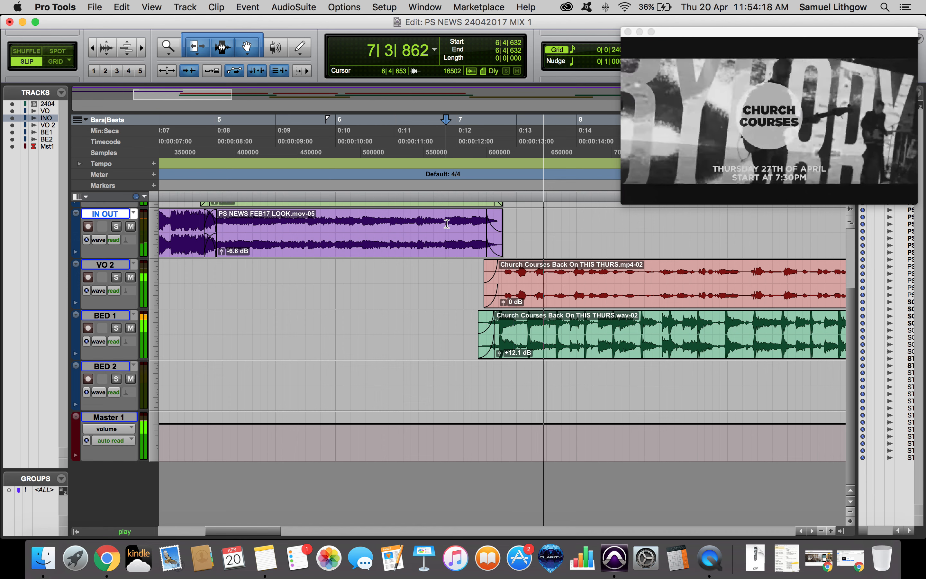
scroll(426, 264, "right", 3)
left_click(395, 299)
left_click_drag(394, 298, 396, 299)
left_click(506, 273)
key("r")
key("space")
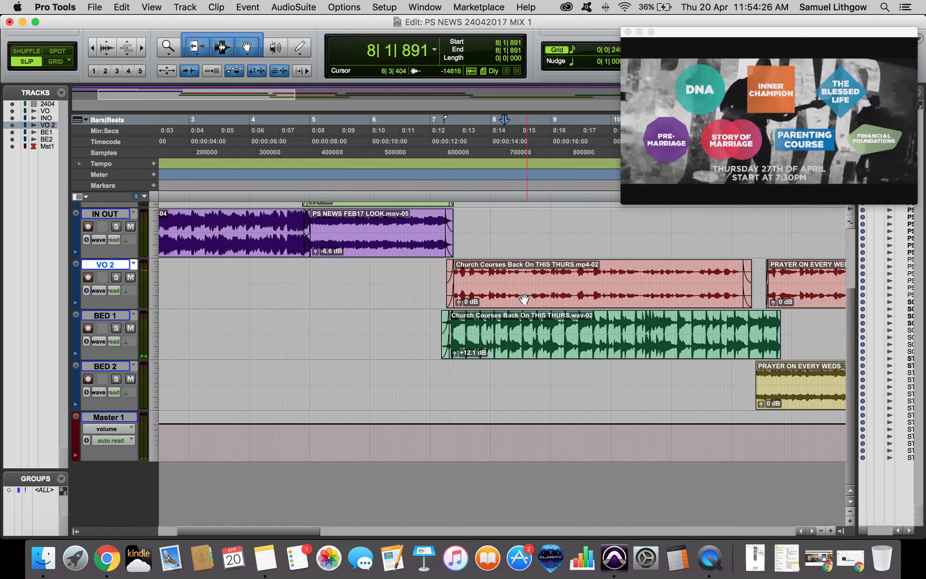
Open the mixer and move the IN OUT channel to sit after BED 2.
key("super+equal")
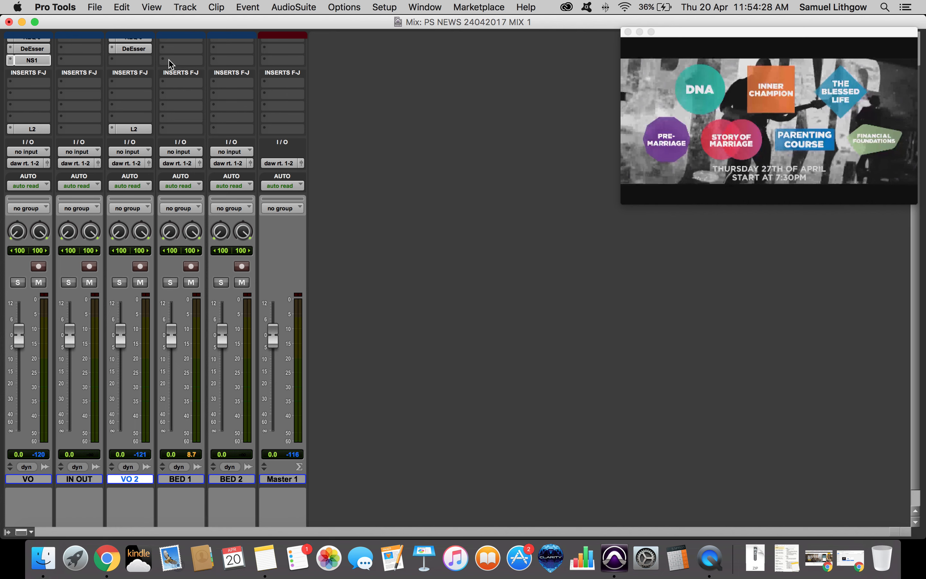
scroll(75, 107, "up", 3)
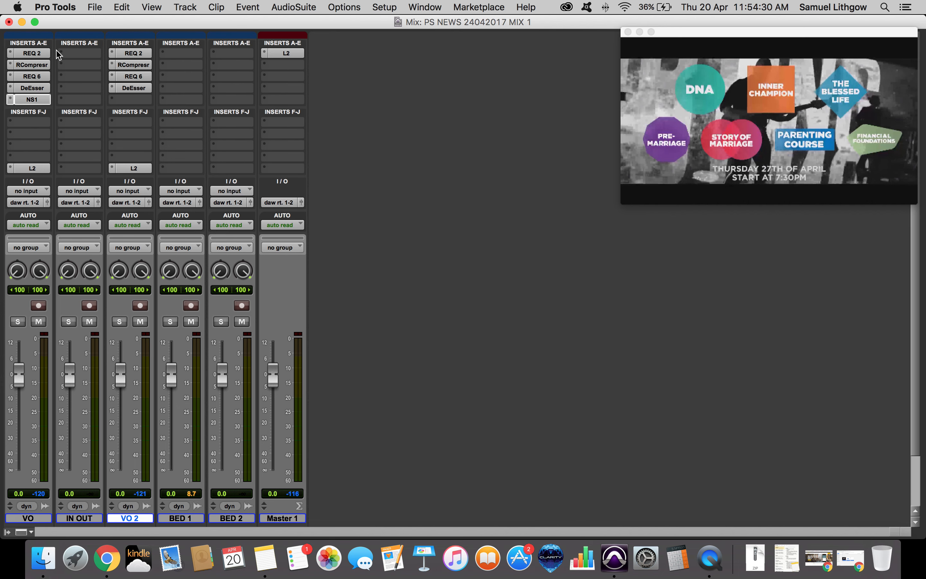
left_click_drag(89, 518, 264, 520)
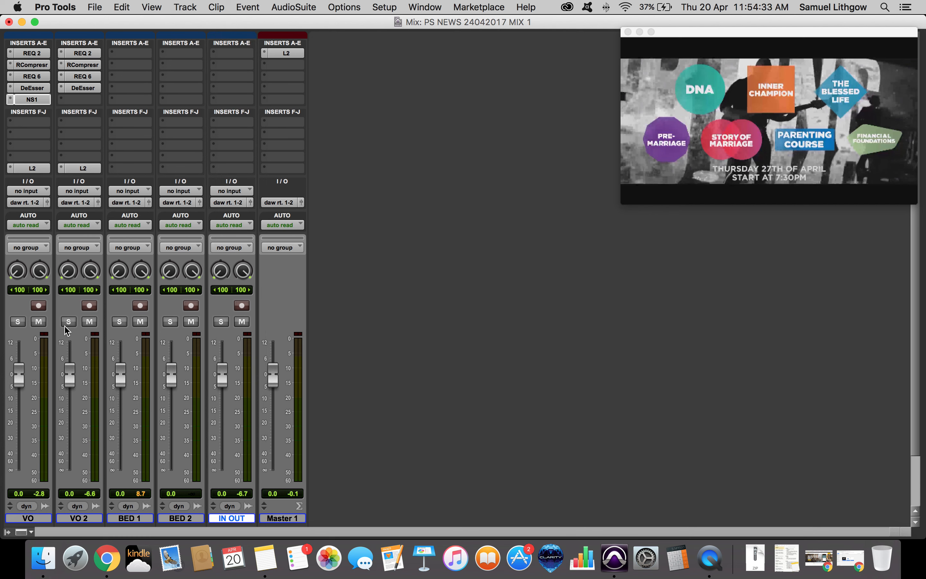
Set VO 2's RCompressor threshold to -22.7 dB and solo VO 2 during playback.
left_click(32, 53)
left_click(37, 66)
left_click(80, 66)
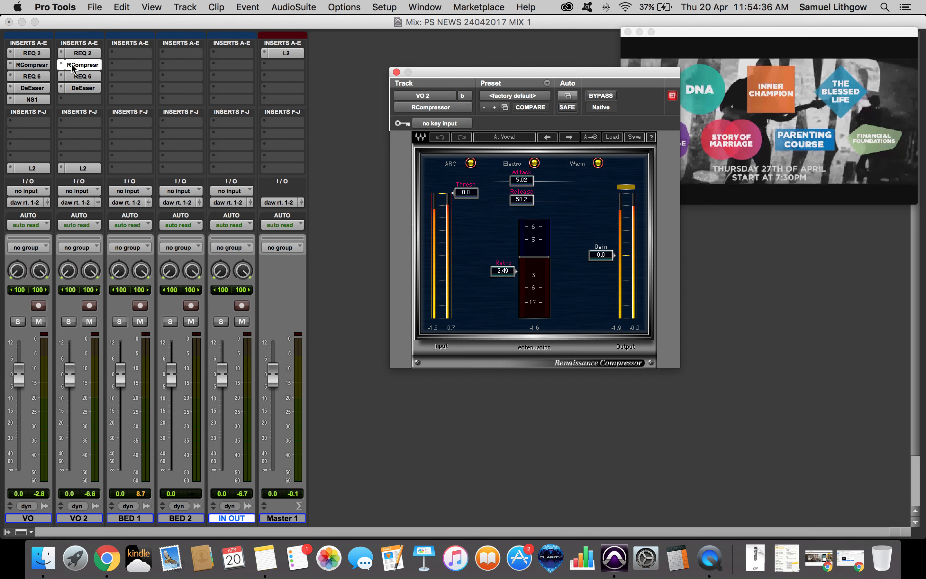
left_click(33, 66)
left_click(80, 65)
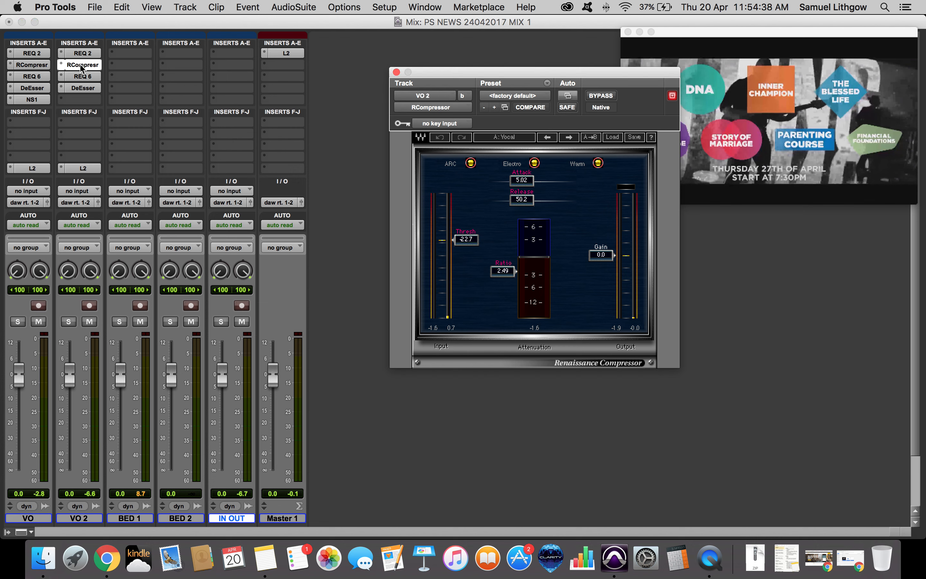
key("space")
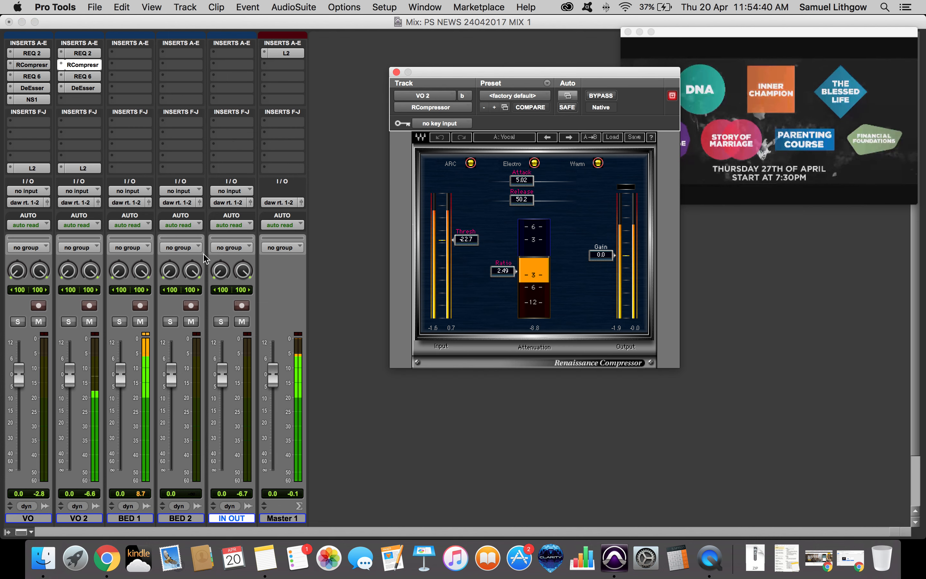
left_click(69, 321)
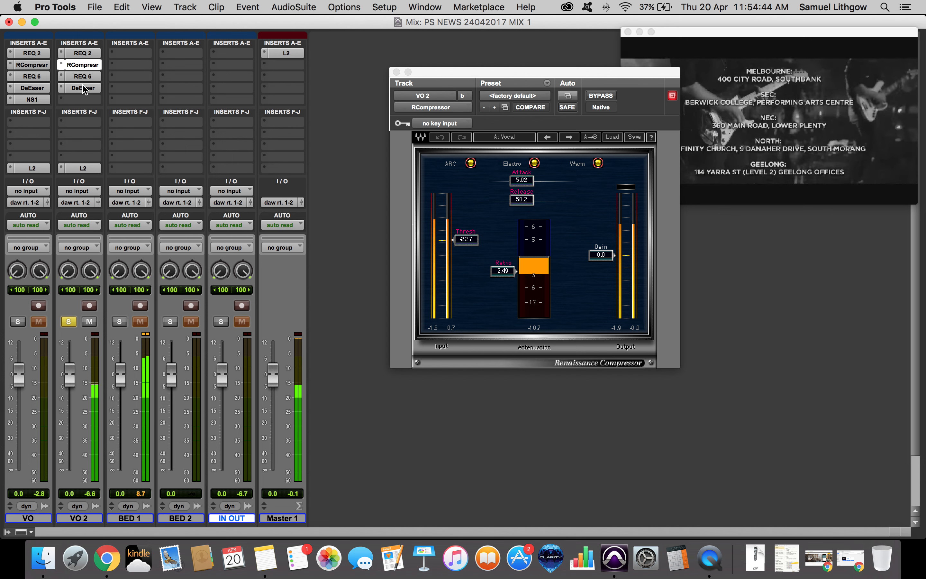
Open VO 2's REQ 6 and DeEsser and lower the DeEsser threshold to about -28.9 dB.
left_click(83, 76)
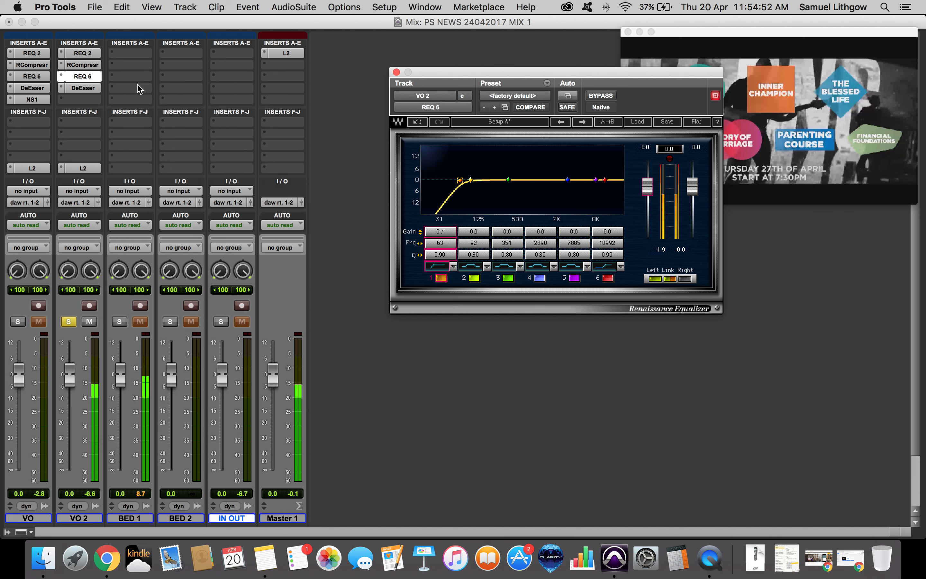
left_click(82, 88)
left_click_drag(496, 177, 499, 206)
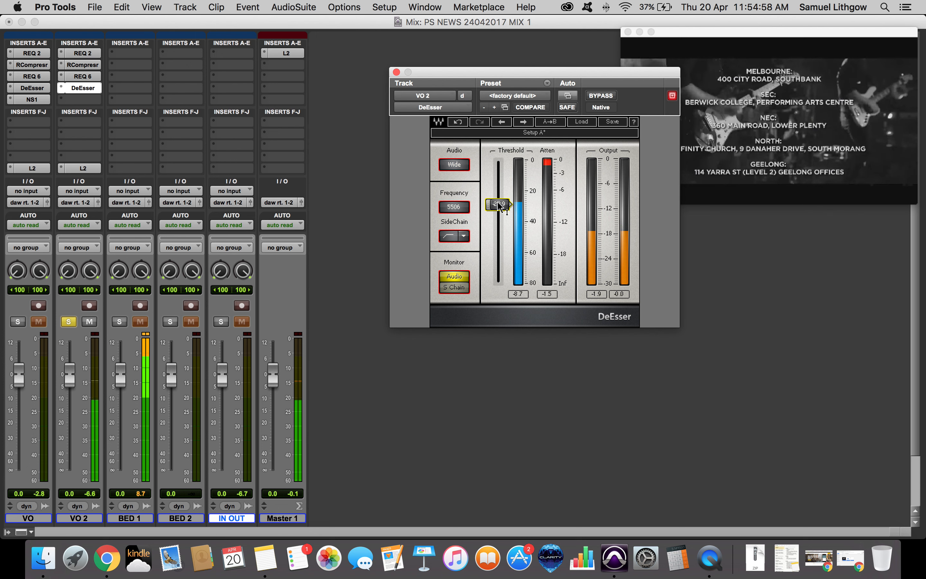
On VO 2's REQ 6, boost band 2 about 5.4 dB near 86 Hz and cut band 3 1.5 dB at 254 Hz.
left_click(82, 76)
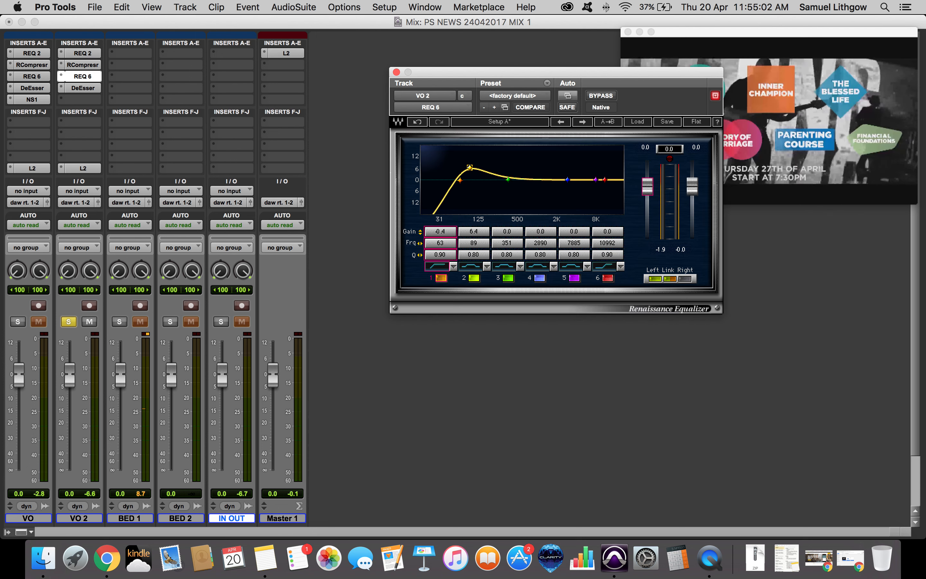
key("space")
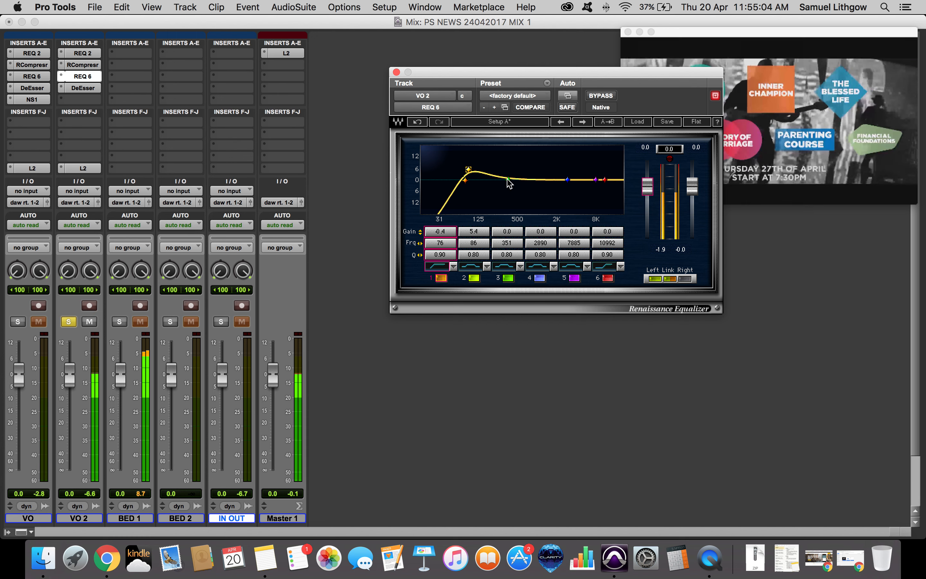
left_click_drag(508, 180, 467, 181)
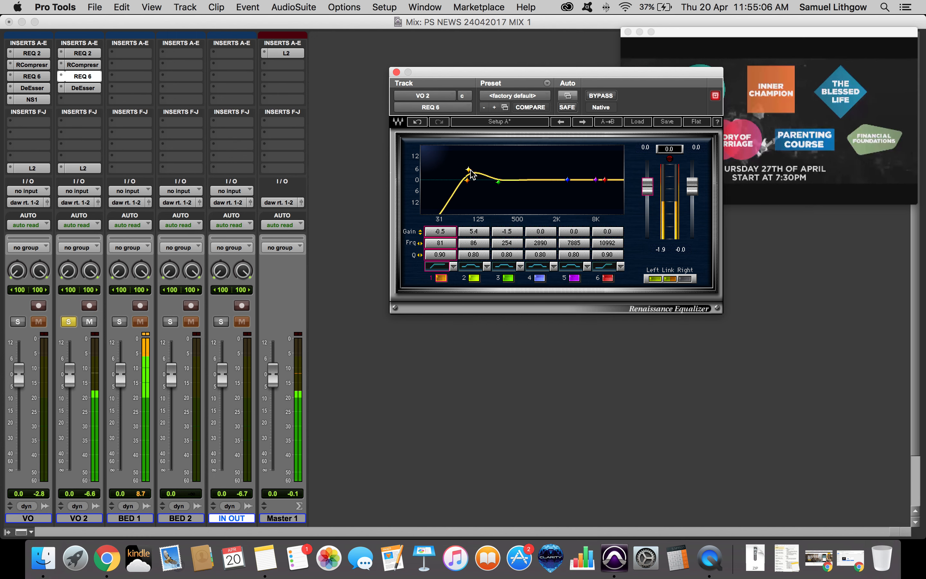
Set VO 2's DeEsser threshold to -31.4 dB and its L2 threshold to -12.0 dB, returning to the edit window.
left_click(87, 89)
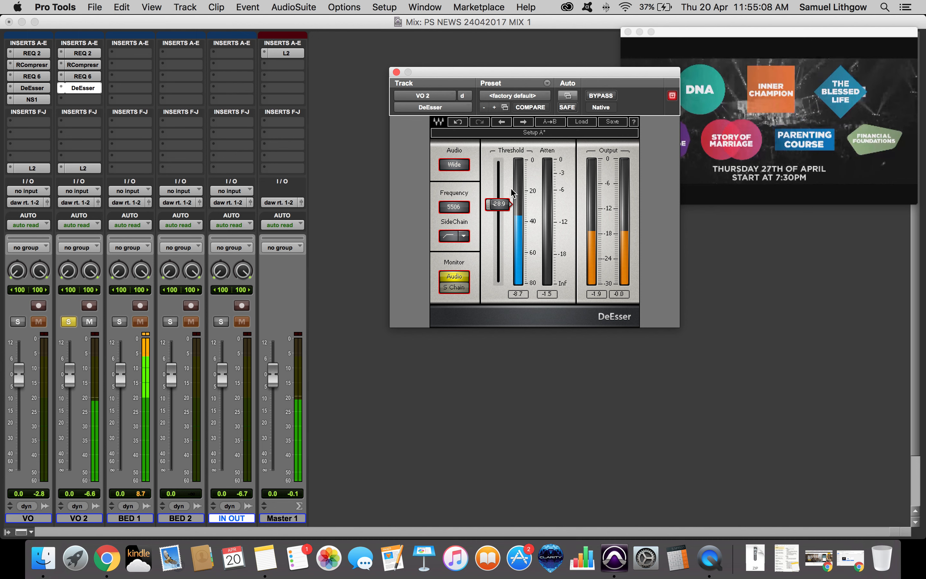
left_click_drag(497, 204, 500, 209)
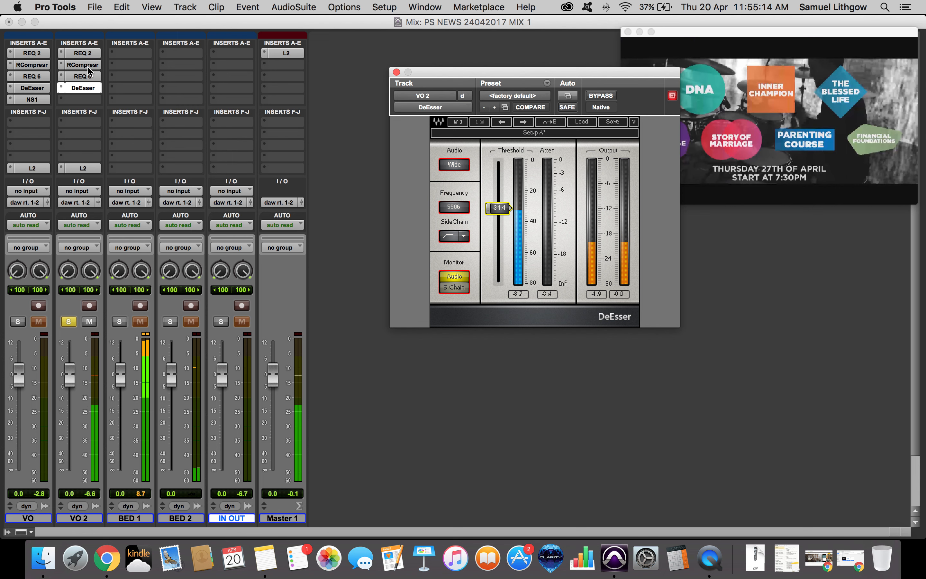
left_click(79, 168)
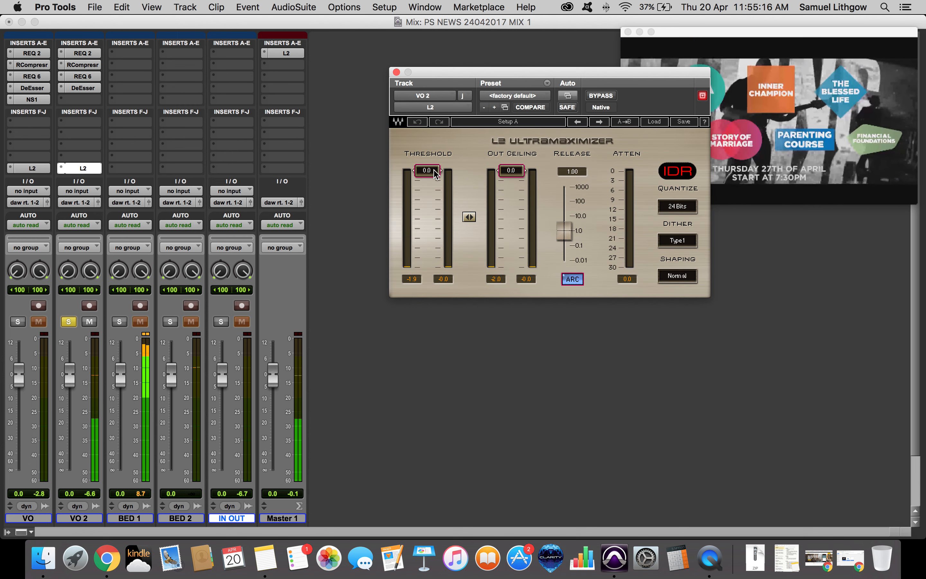
left_click_drag(439, 177, 435, 213)
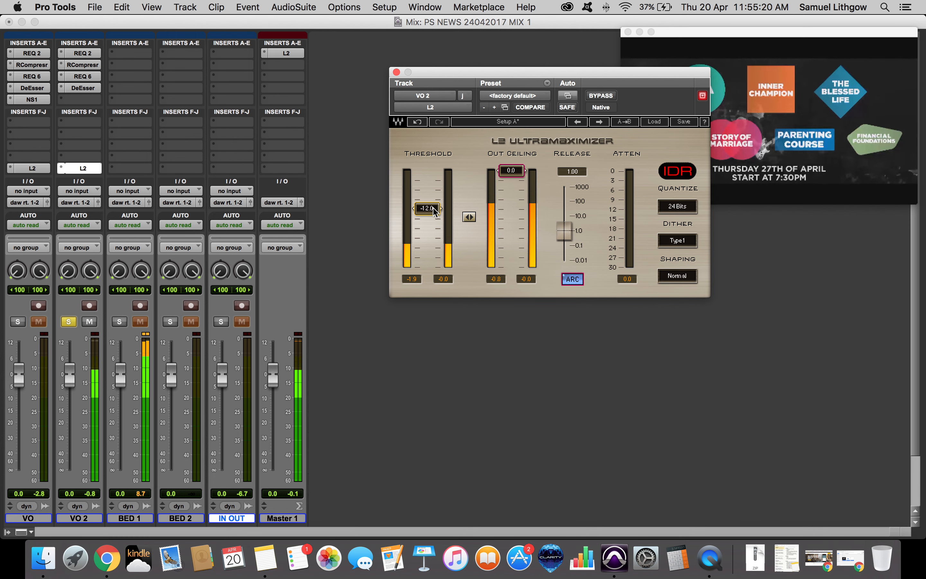
key("super+equal")
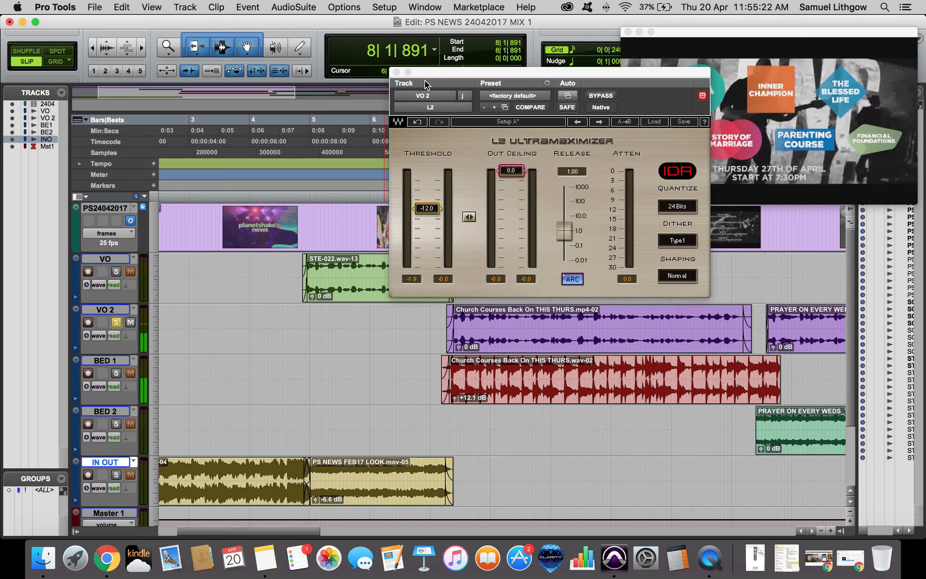
left_click_drag(440, 73, 675, 38)
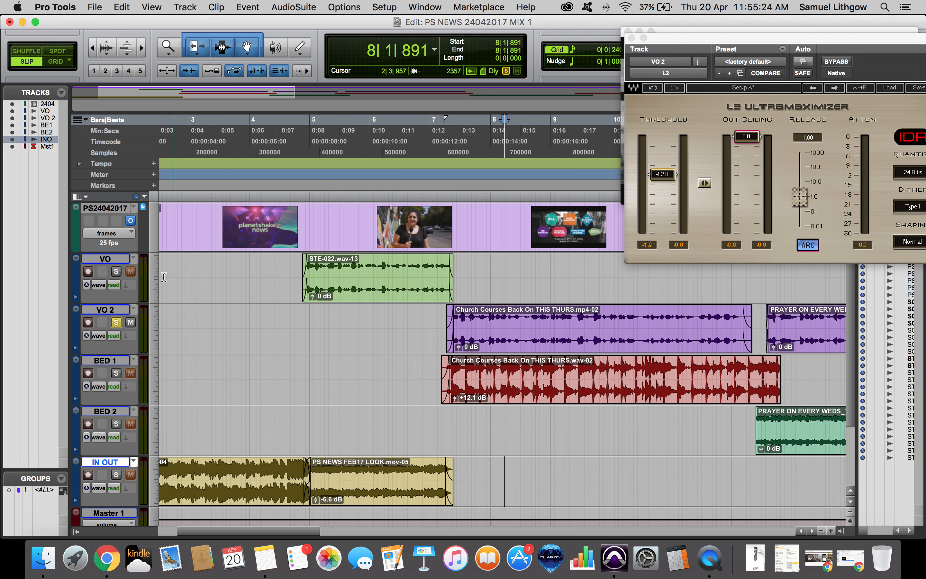
Set VO 2's L2 threshold to about -10.6 dB while playing back the section, then unsolo VO 2.
left_click(399, 266)
key("space")
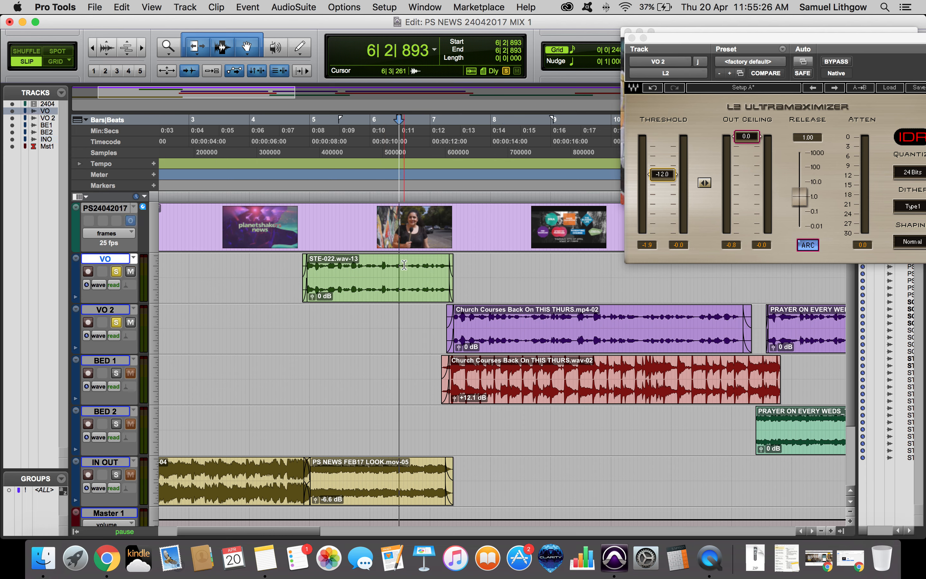
left_click(489, 314)
key("space")
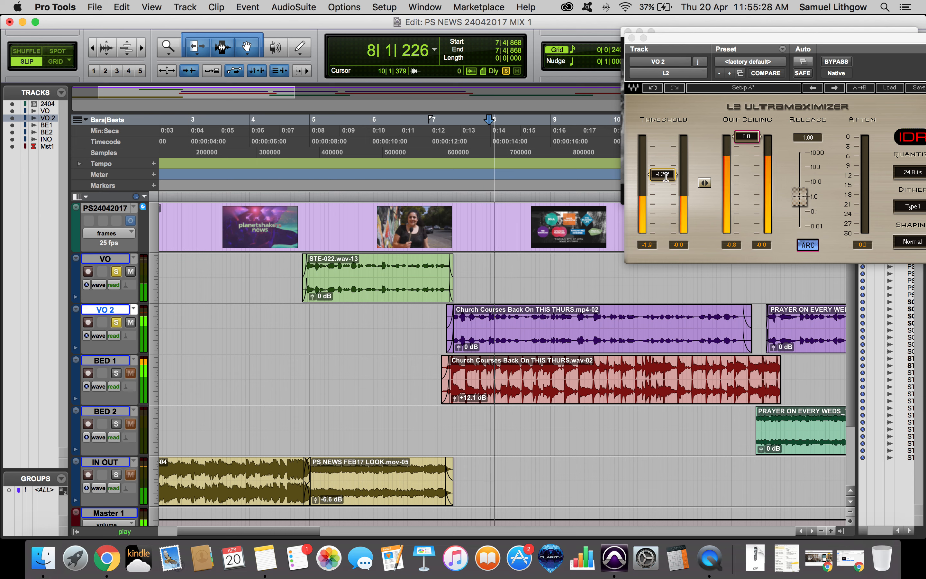
left_click(331, 275)
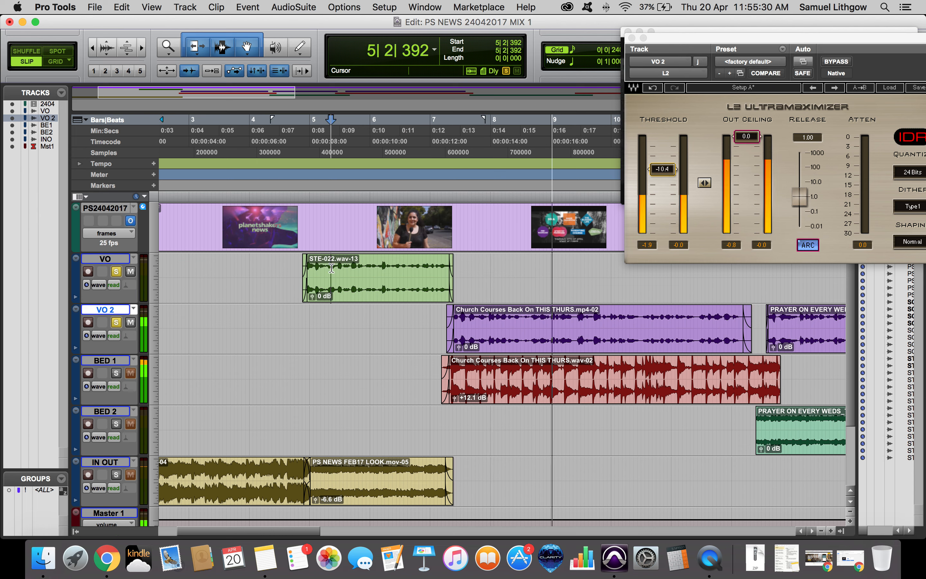
left_click(491, 315)
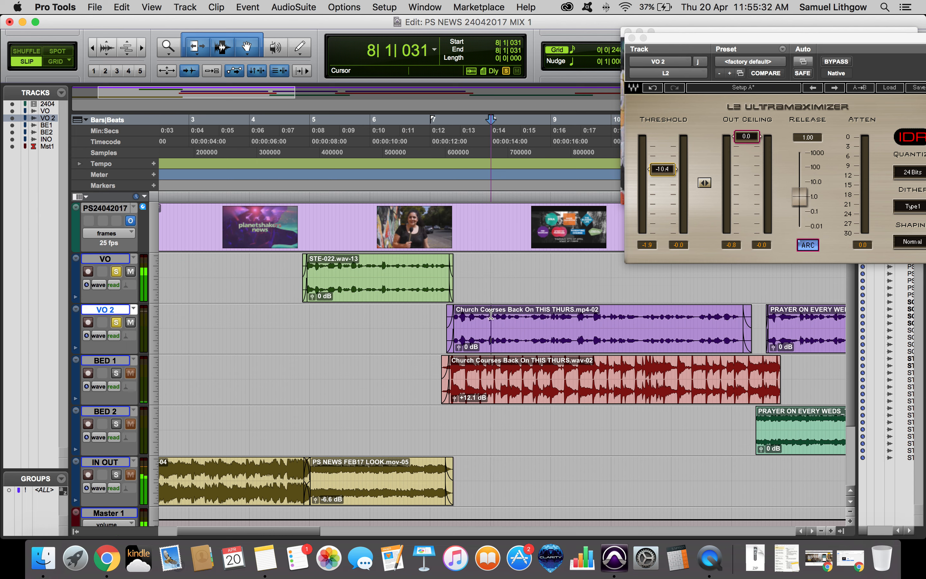
left_click_drag(662, 170, 662, 169)
key("space")
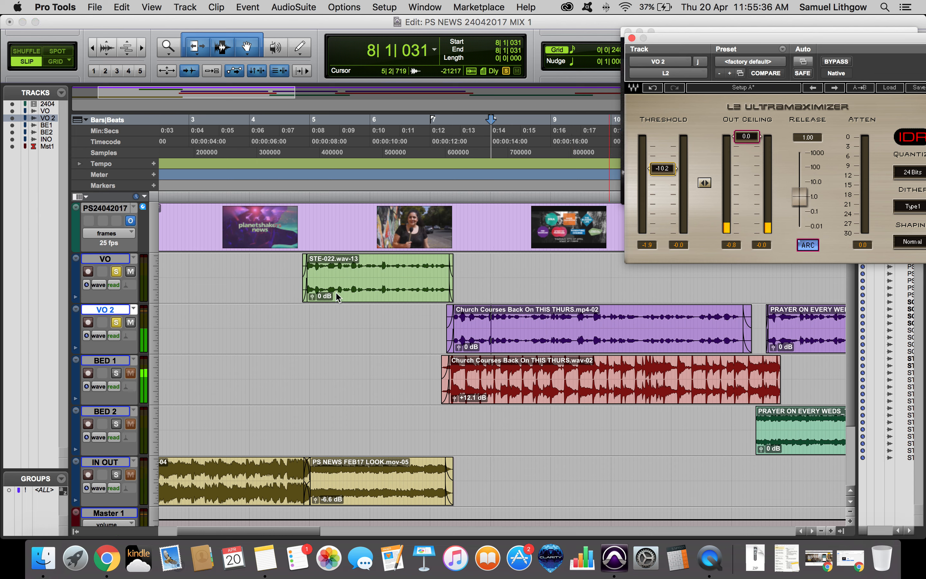
left_click(332, 298)
left_click(465, 327)
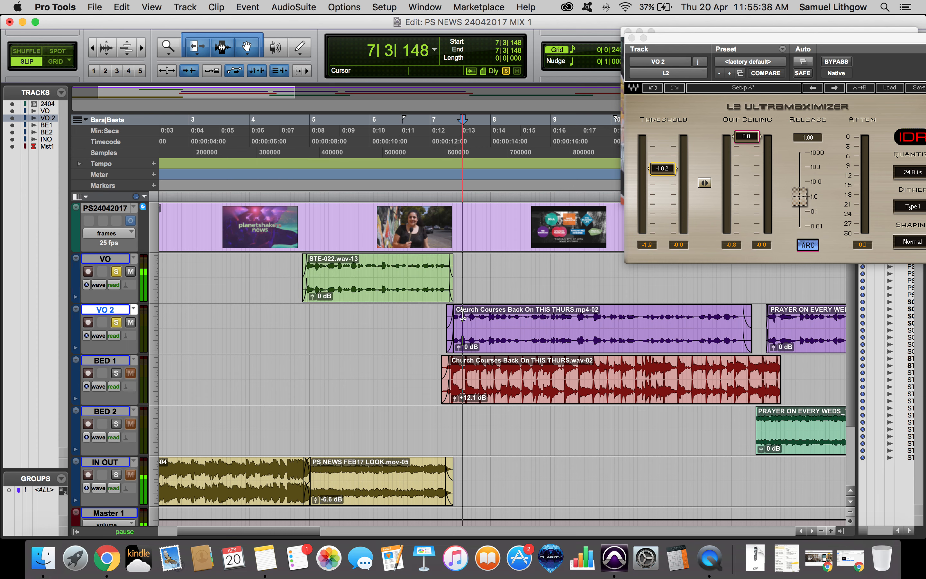
key("space")
left_click_drag(653, 175, 654, 176)
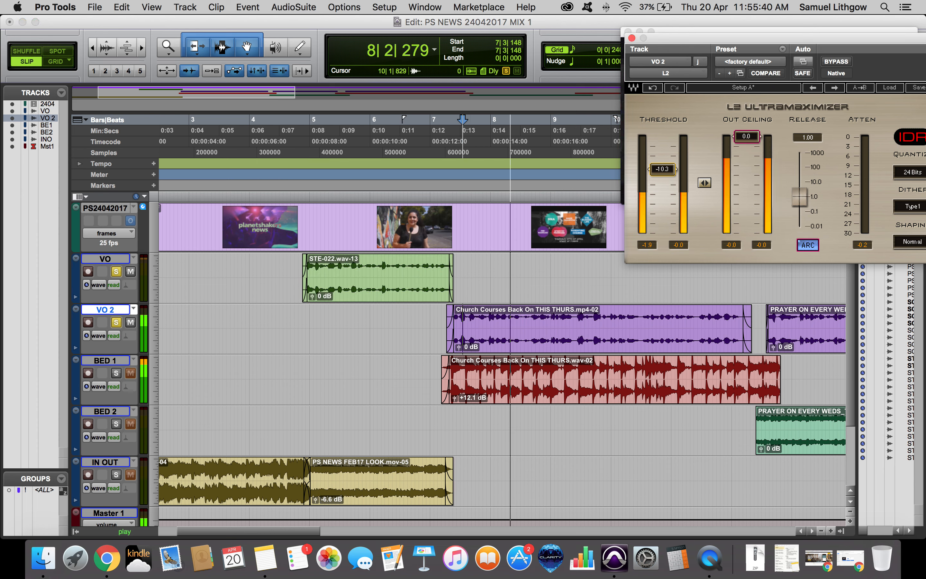
key("space")
left_click(116, 323, "alt")
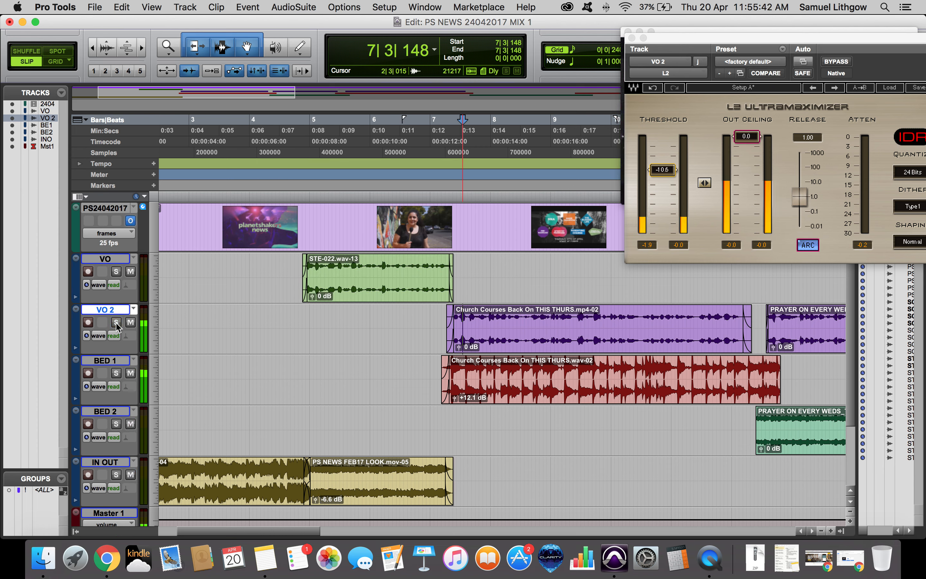
Split the BED 1 clip near 7|2|596 and apply an Equal Power crossfade at the cut.
key("t")
key("t")
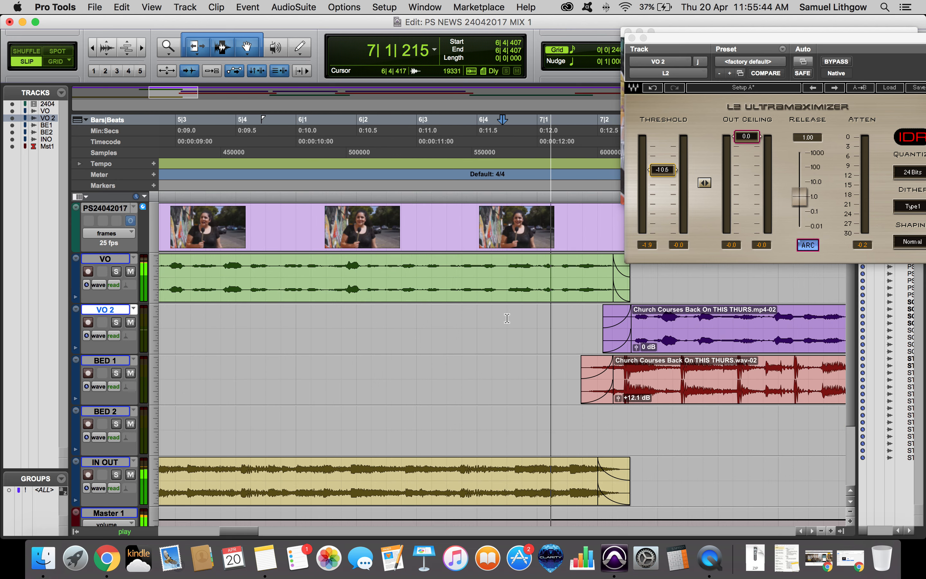
scroll(508, 318, "right", 7)
key("r")
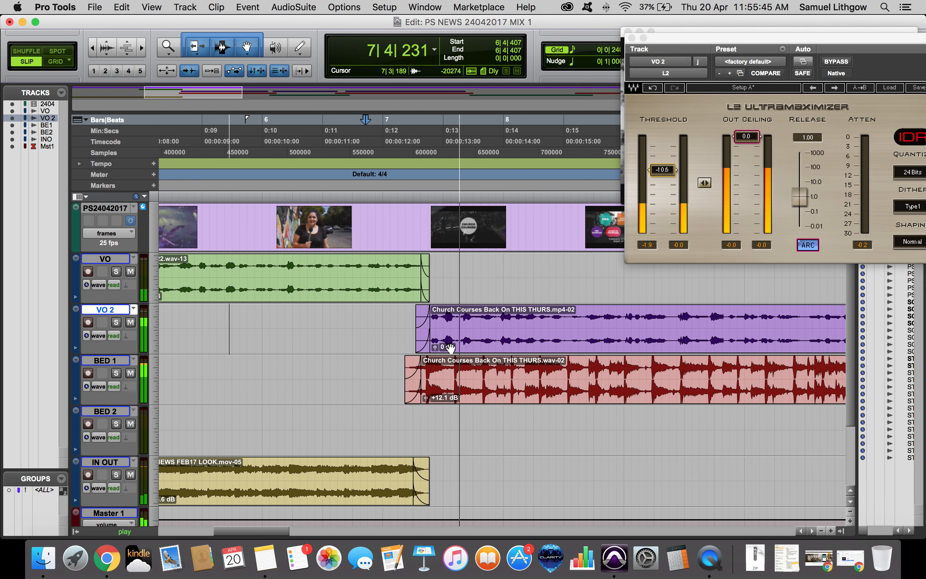
key("r")
key("space")
left_click(511, 350)
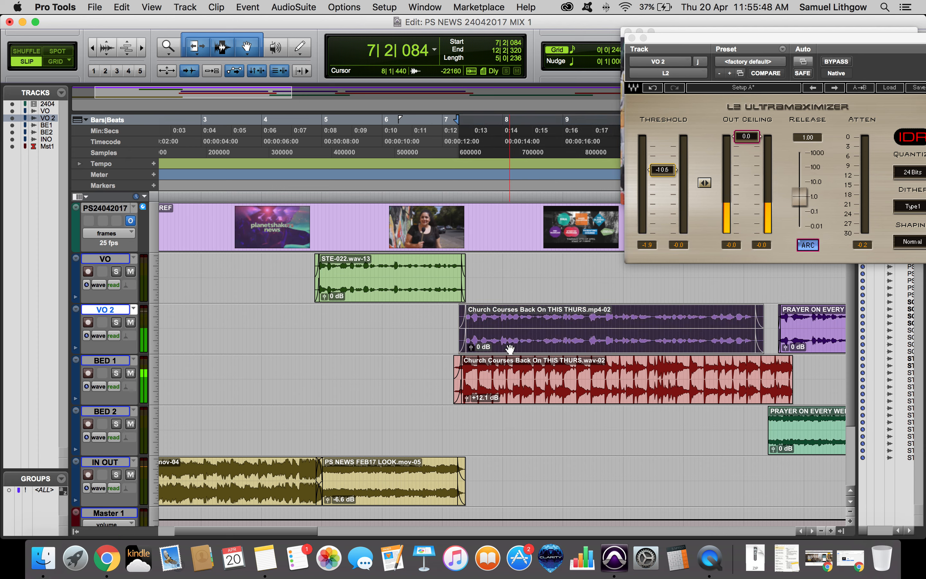
key("t")
key("t")
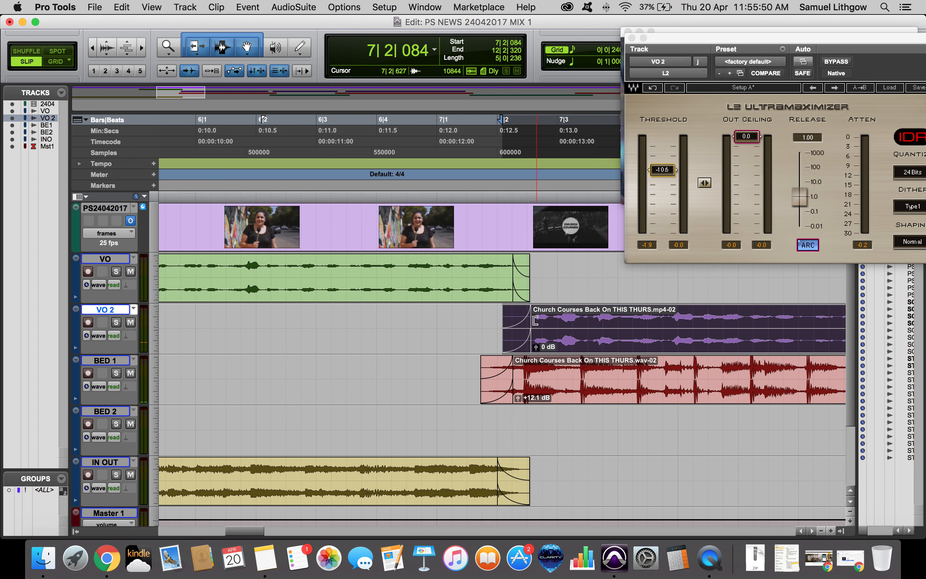
key("r")
left_click(518, 367)
key("t")
key("t")
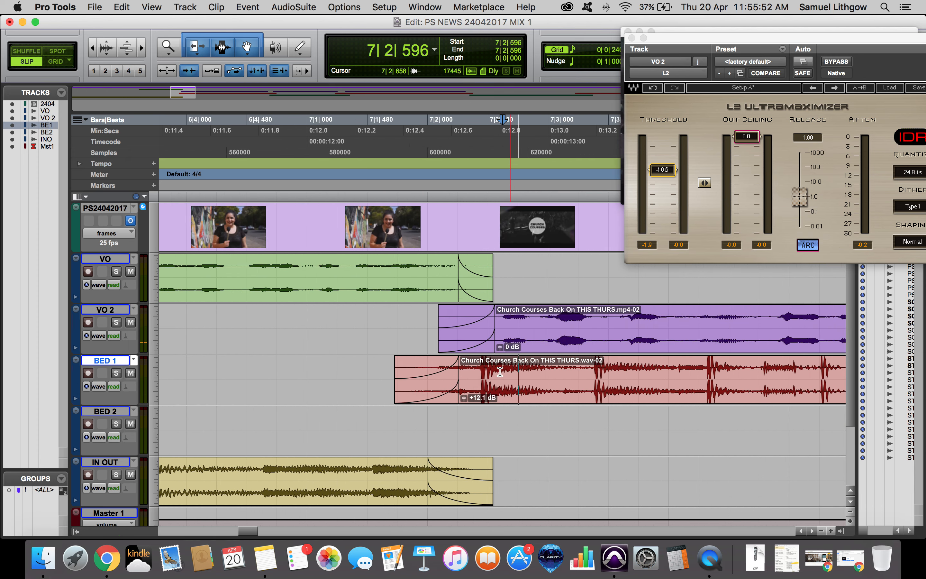
key("b")
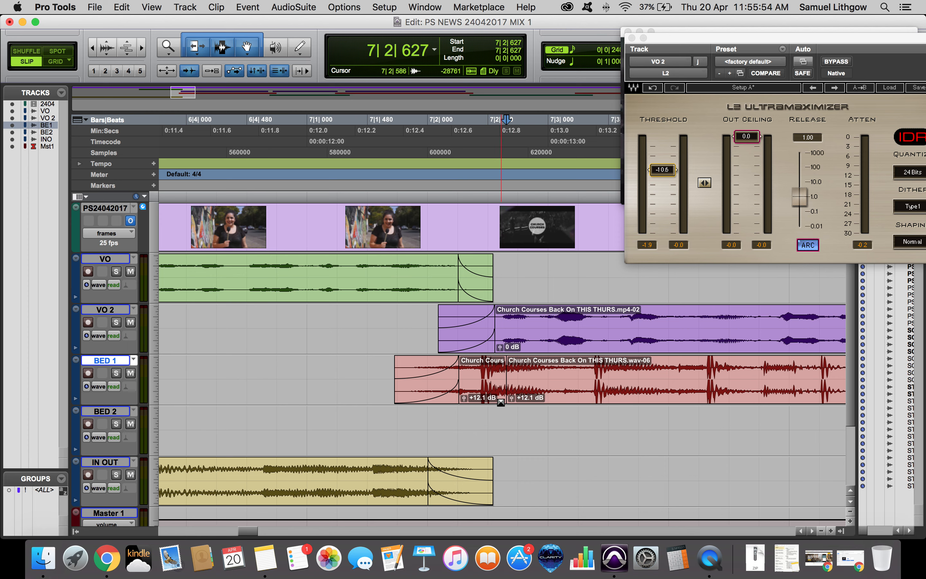
left_click_drag(503, 400, 498, 401)
double_click(506, 392)
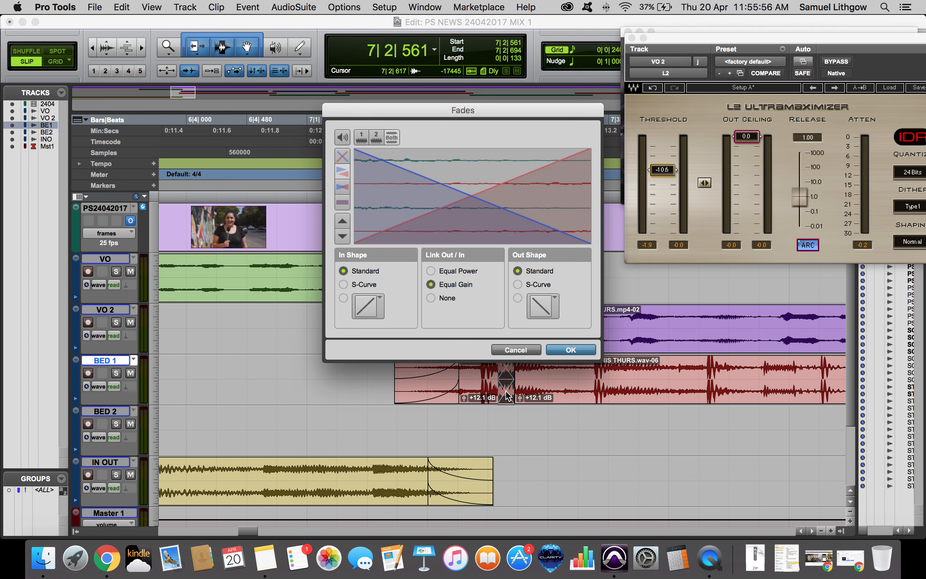
left_click(454, 270)
key("Return")
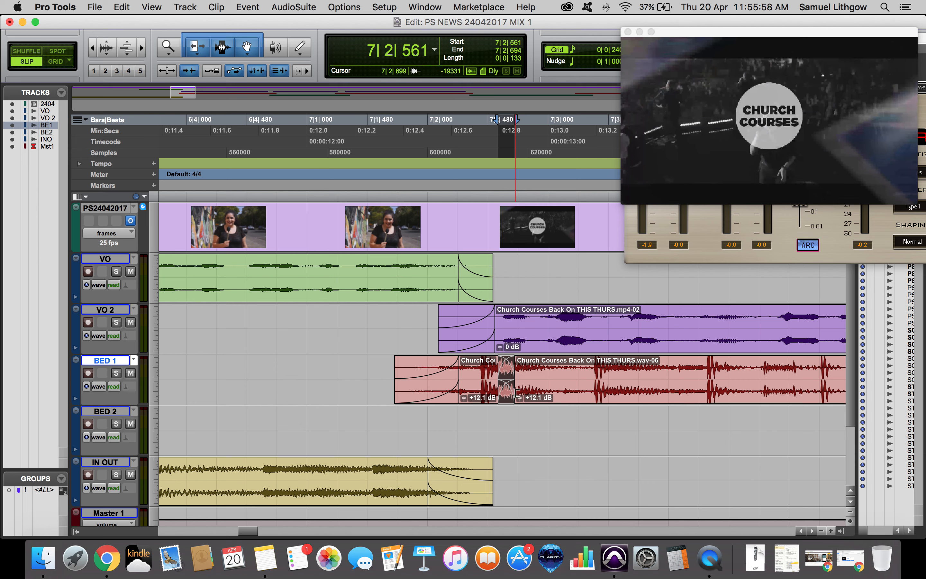
Lower the clip gain of the BED 1 clip after the cut to +5.2 dB, checking it with playback.
left_click_drag(519, 398, 518, 409)
left_click(411, 383)
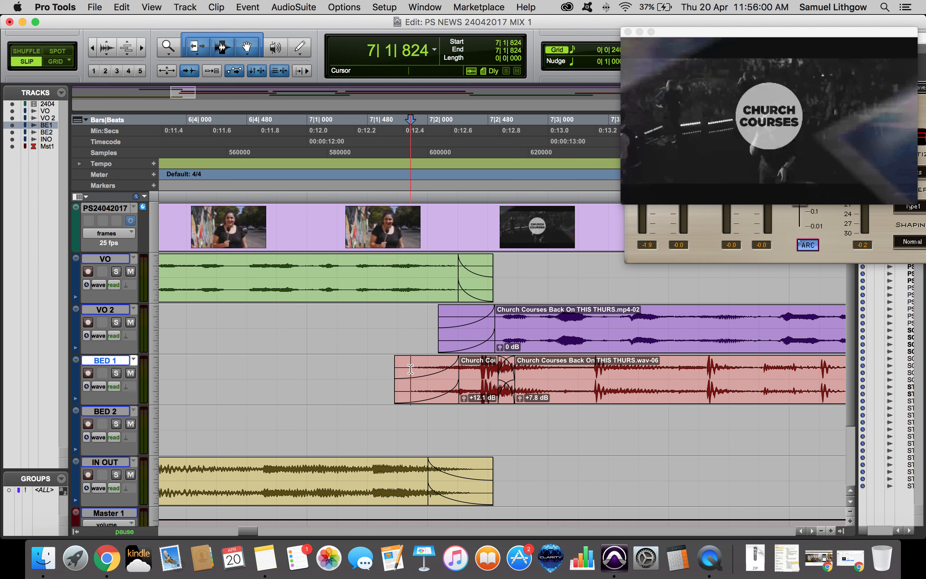
key("space")
key("space")
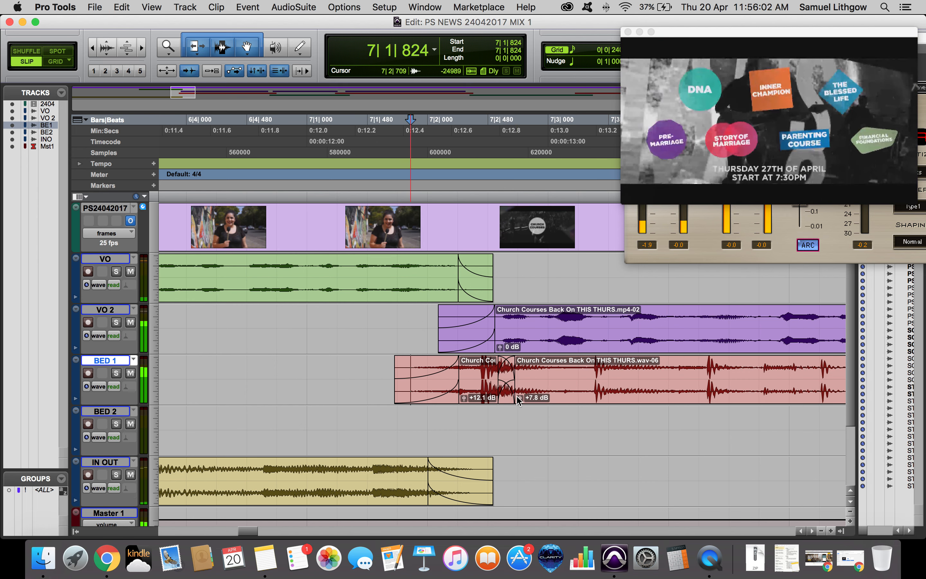
left_click_drag(520, 398, 518, 402)
left_click(422, 372)
key("super+bracketleft")
key("space")
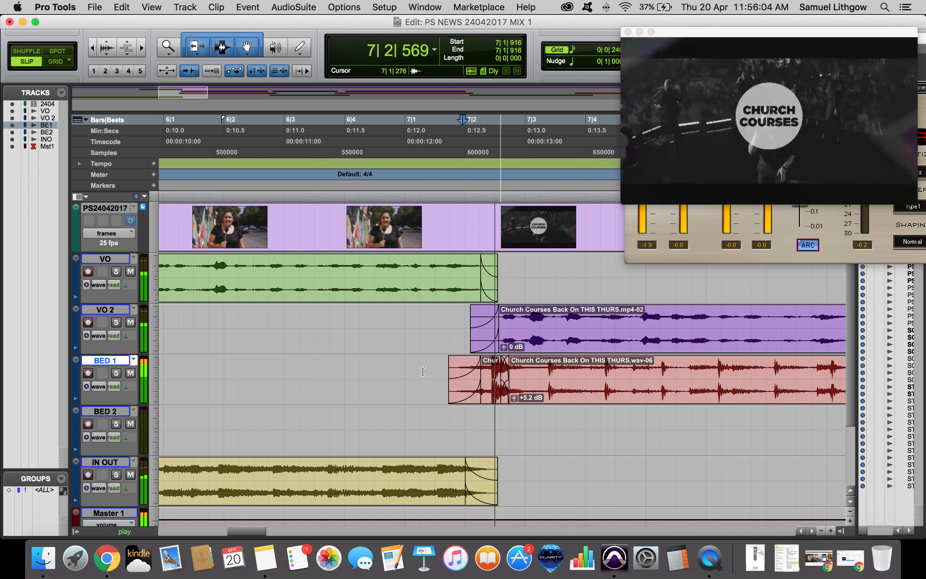
key("super+bracketleft")
key("super+bracketleft")
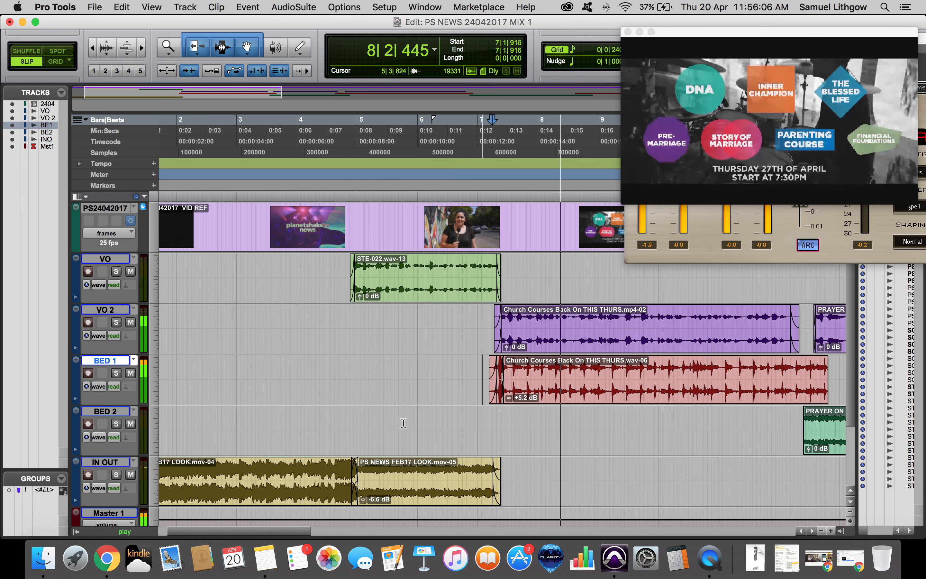
key("space")
left_click(408, 462)
key("space")
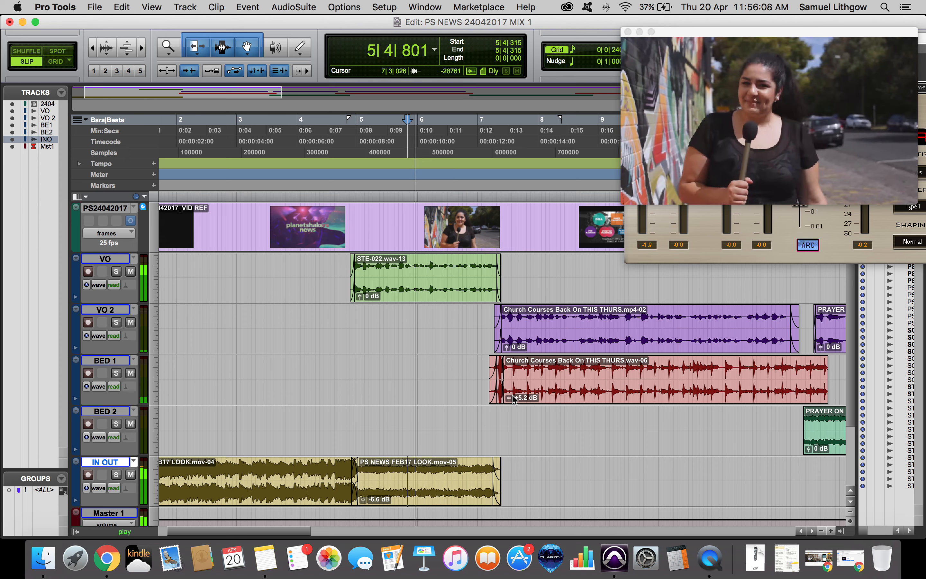
left_click(521, 368)
key("space")
key("super+bracketright")
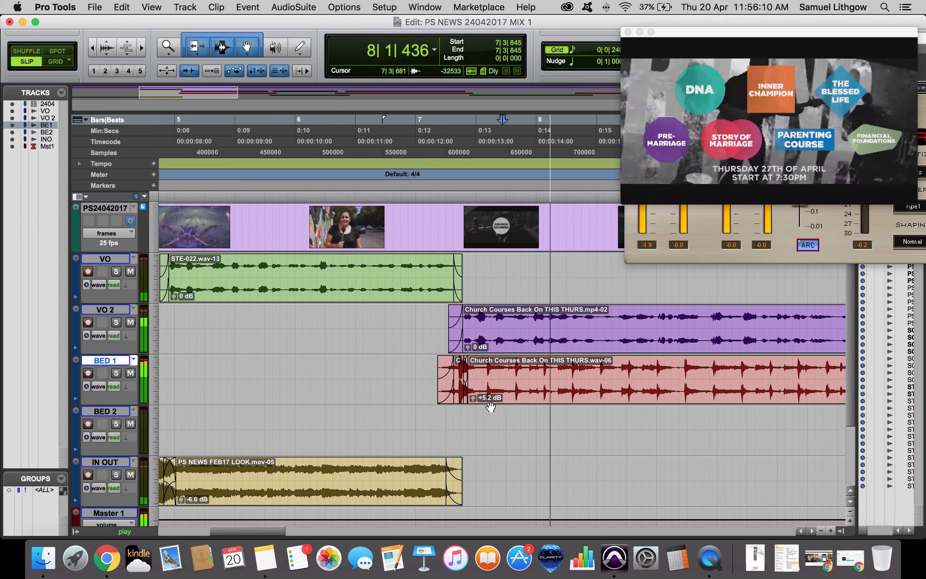
key("super+bracketleft")
key("super+bracketleft")
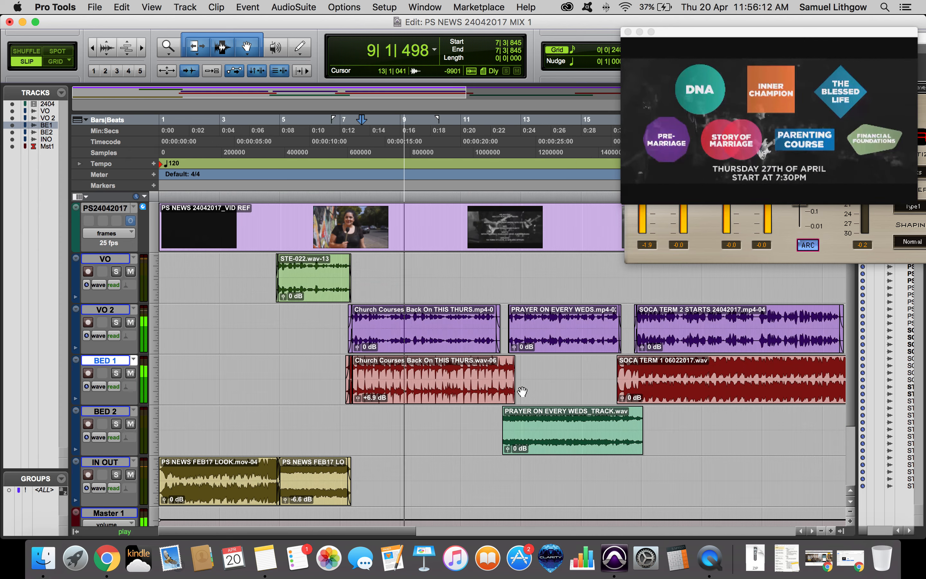
left_click_drag(358, 398, 358, 402)
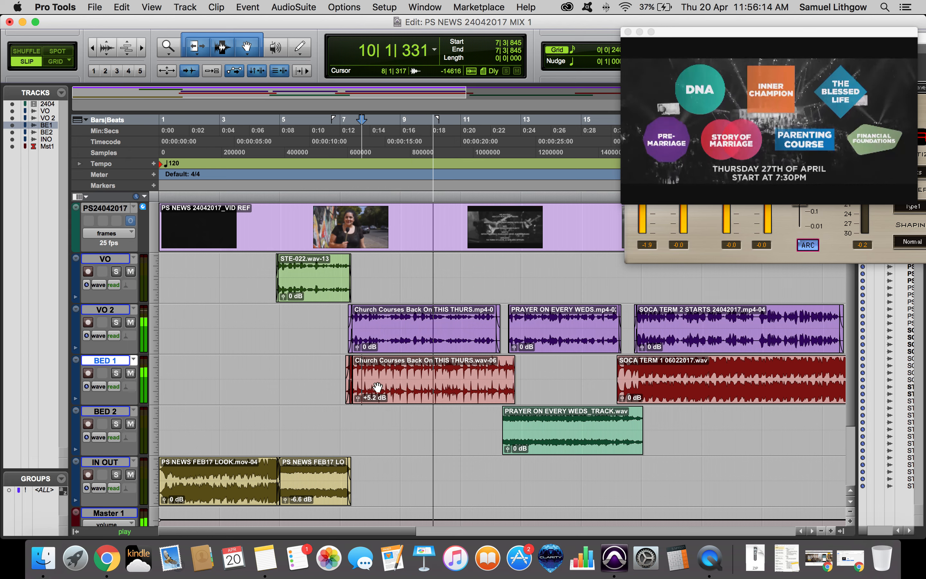
Play back the BED 1 crossfade region at different zoom levels to review the transition.
left_click(376, 389)
left_click(341, 396)
key("super+bracketright")
key("super+bracketright")
key("super+bracketright")
key("space")
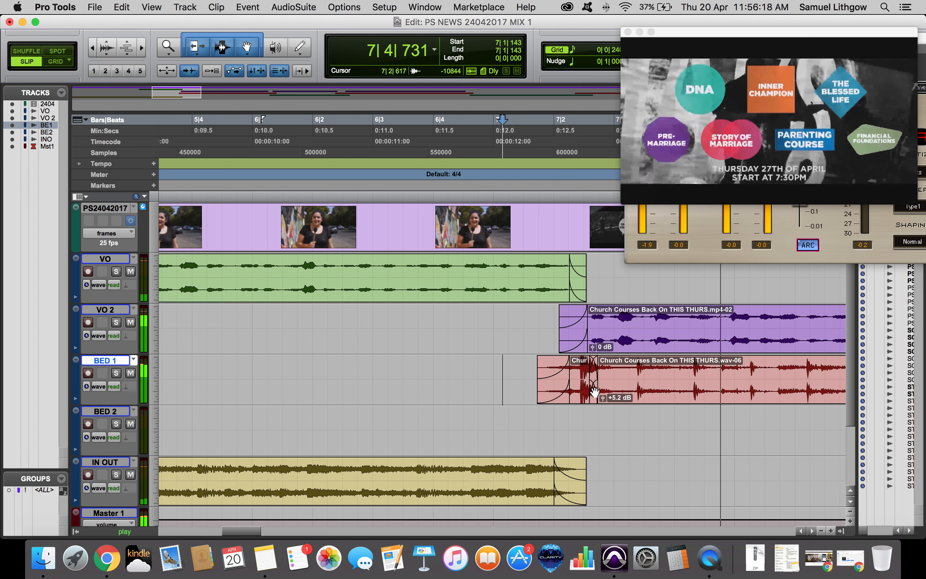
key("super+bracketleft")
key("super+bracketleft")
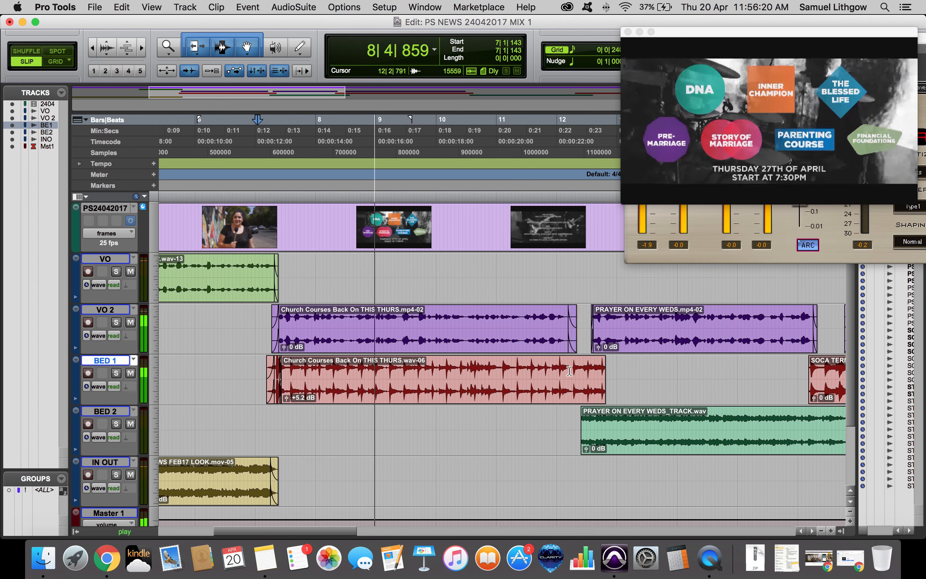
key("super+bracketright")
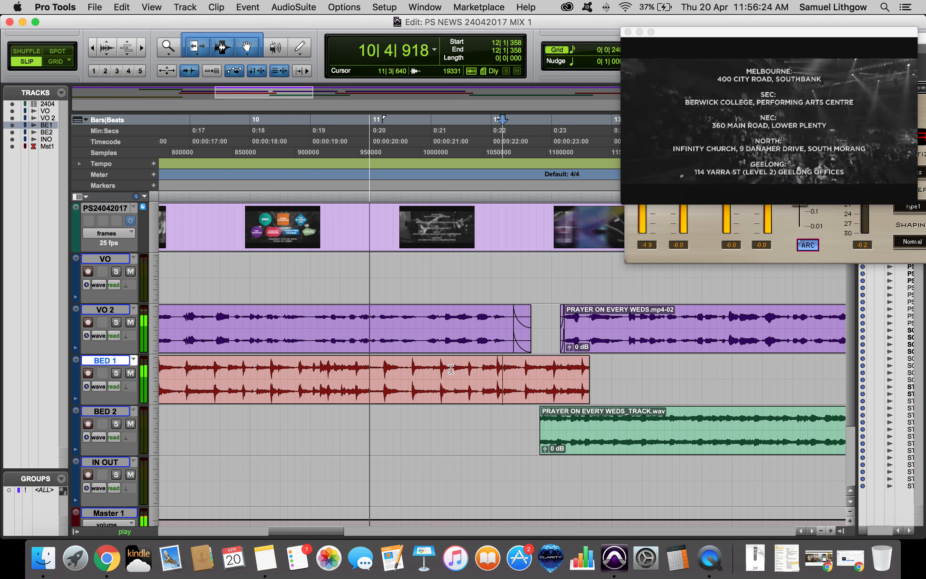
Add a fade-in at the start of the BED 2 clip and play the BED 1 to BED 2 transition.
scroll(459, 372, "right", 3)
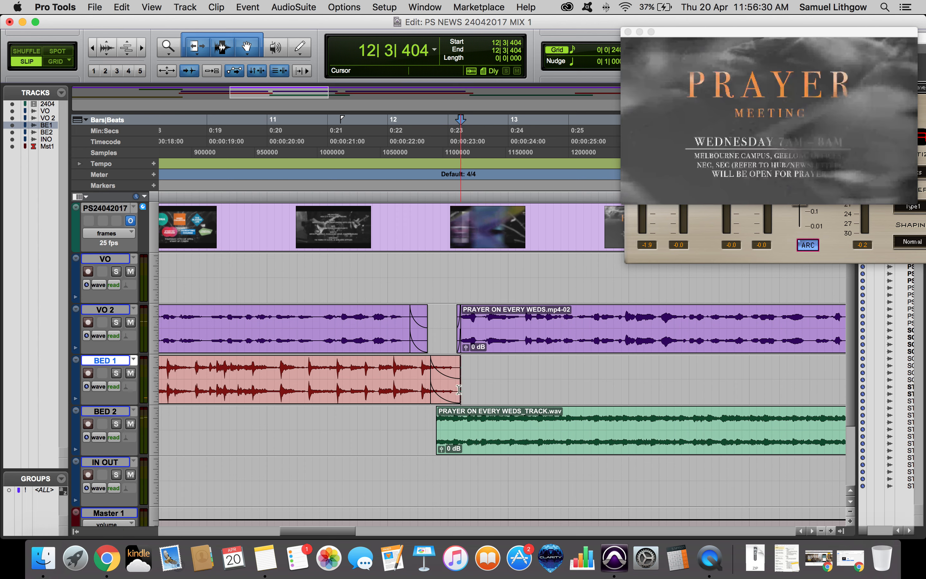
left_click_drag(440, 412, 455, 413)
left_click(428, 366, "shift")
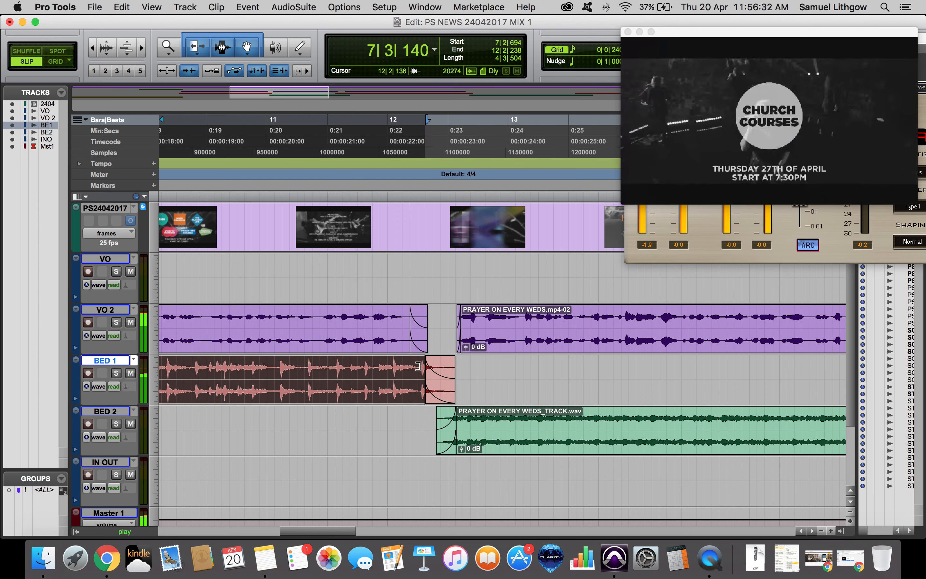
left_click(405, 367)
key("space")
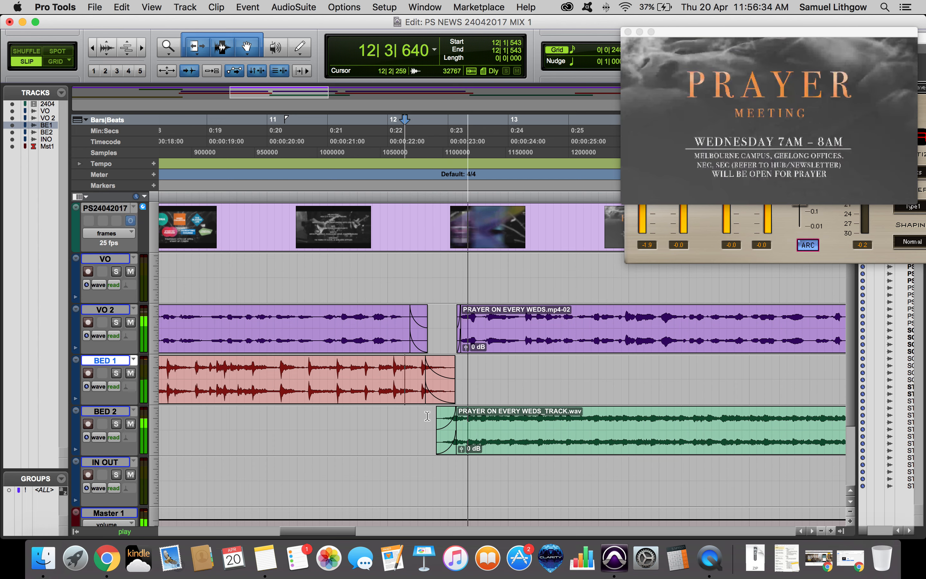
Trim the start of the BED 2 clip earlier so it overlaps the end of BED 1.
left_click(487, 421)
key("t")
left_click_drag(423, 447, 408, 446)
left_click(405, 364)
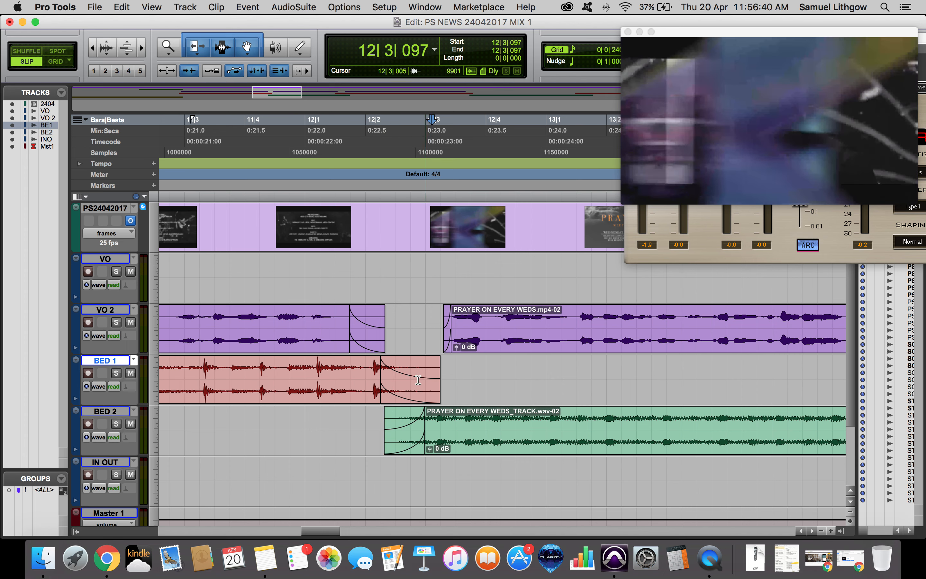
Lengthen the BED 1 fade-out, trim BED 2's start slightly later, and play the transition.
left_click_drag(418, 380, 427, 390)
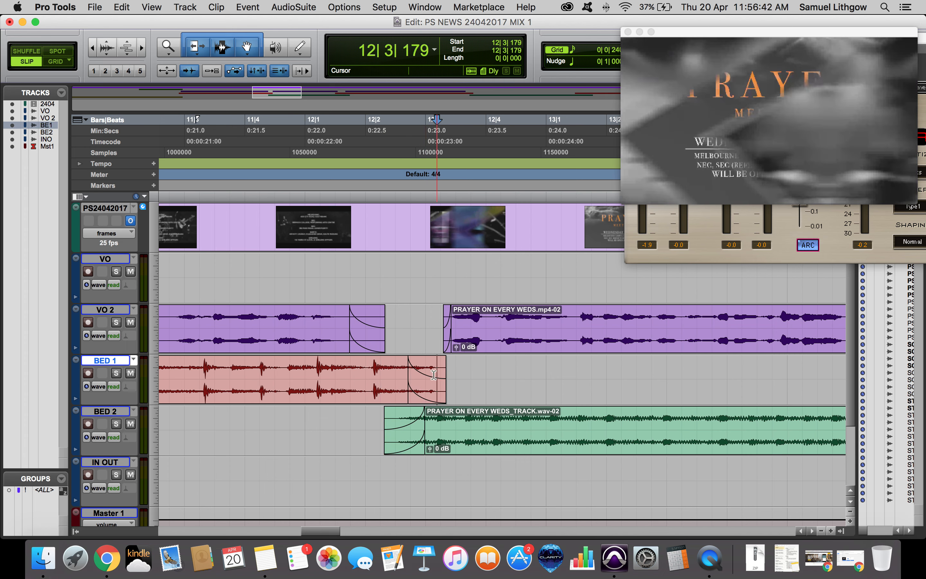
left_click(431, 391)
left_click_drag(406, 438, 417, 438)
left_click(395, 367)
key("space")
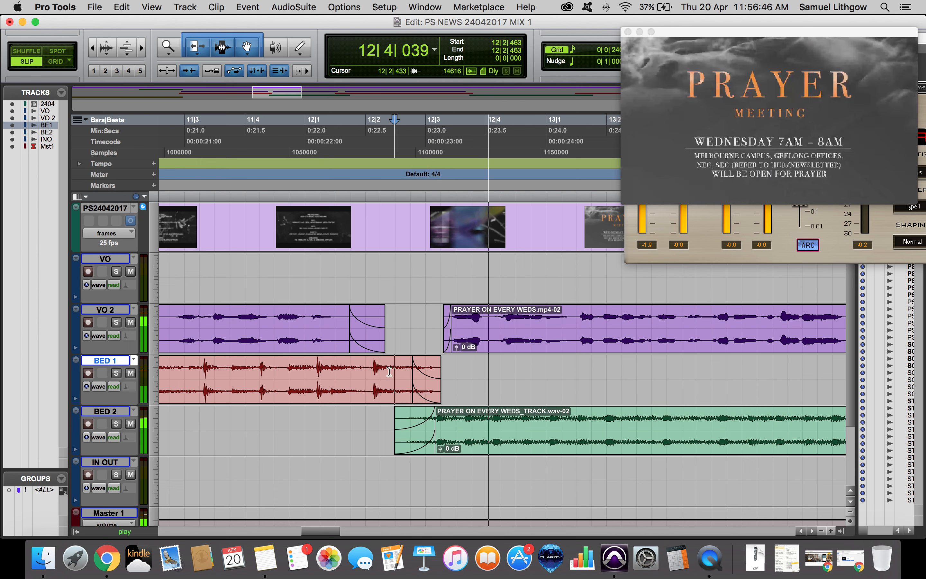
Lengthen the BED 2 fade-in across the overlap with BED 1 and play it back.
left_click(369, 368)
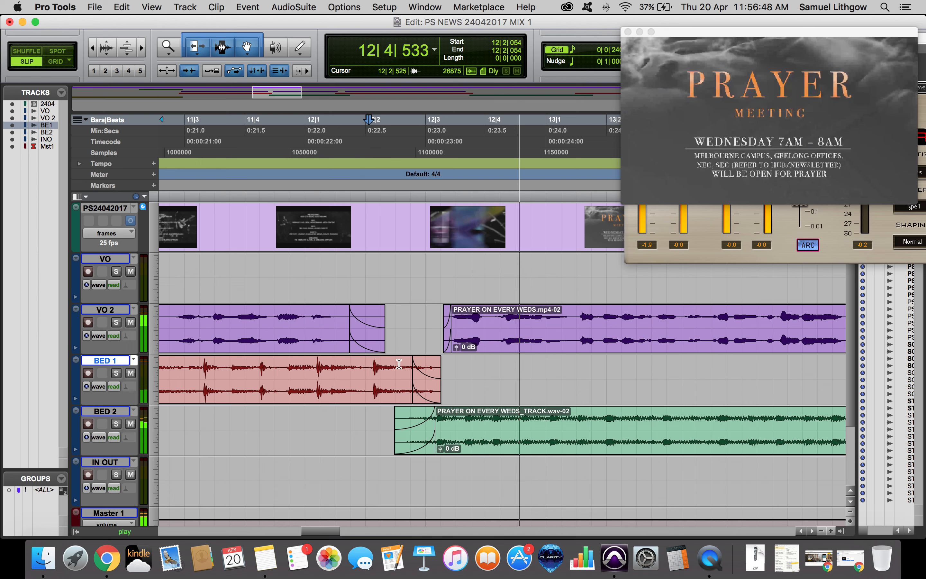
key("space")
left_click_drag(421, 398, 442, 416)
left_click(369, 415)
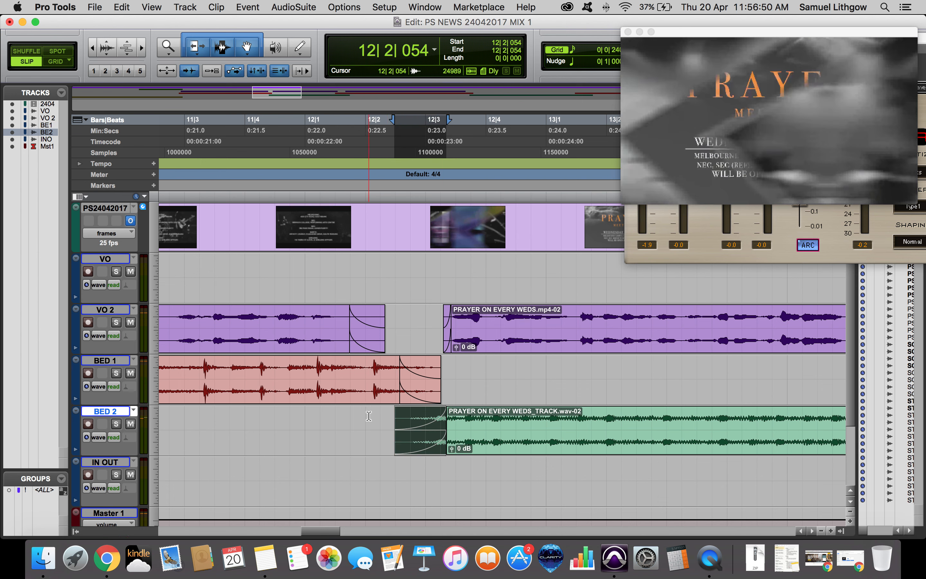
key("space")
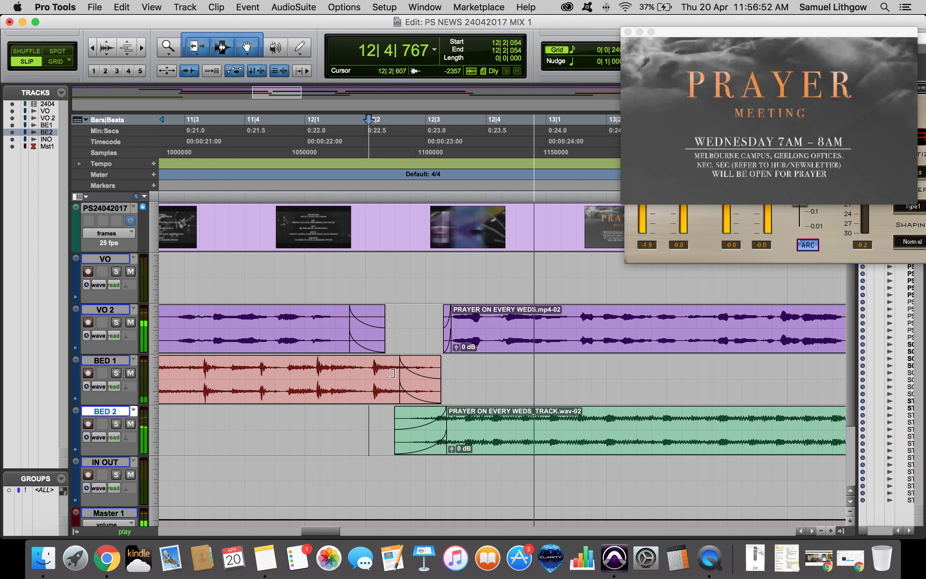
key("space")
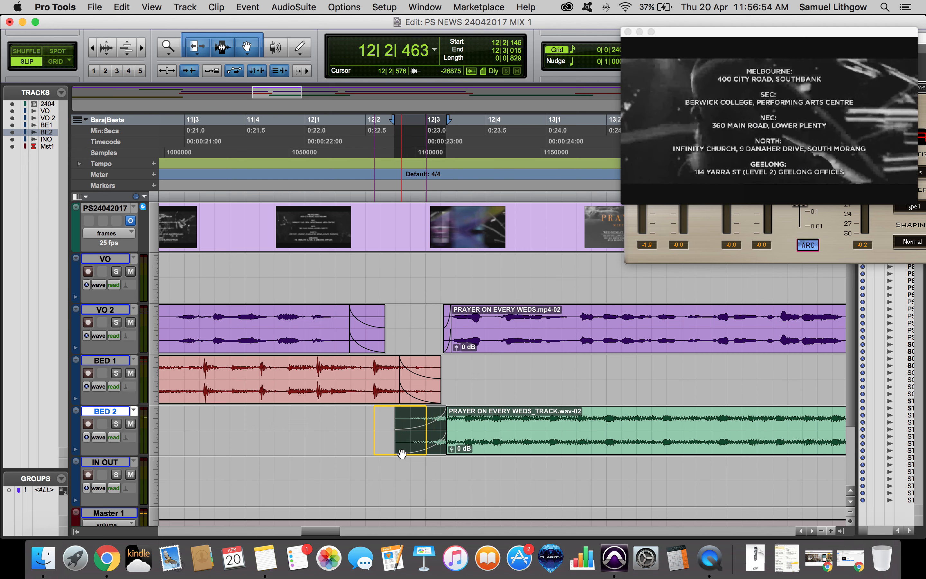
Slide the BED 2 clip earlier so its fade-in starts under the BED 1 fade-out, then play.
left_click_drag(407, 441, 397, 446)
left_click(365, 379)
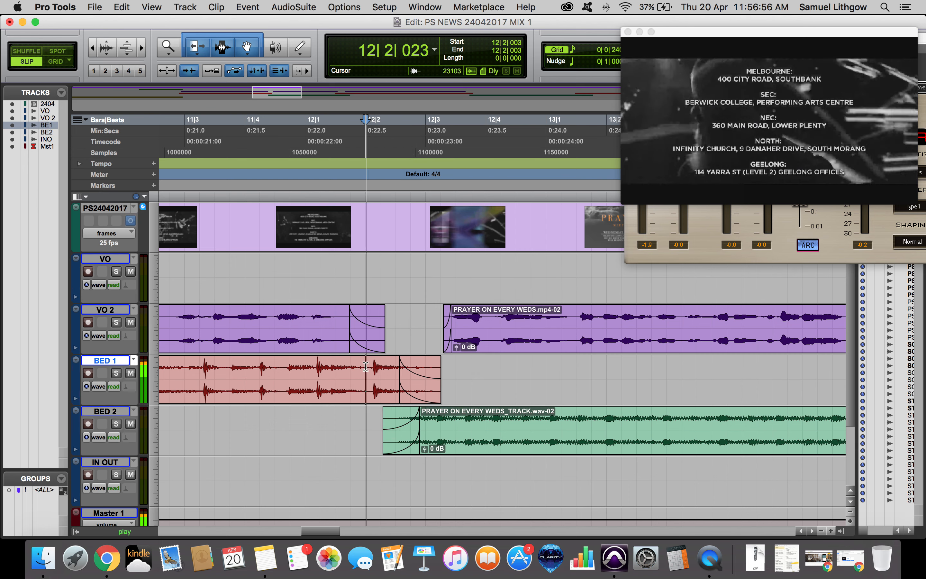
key("space")
left_click(295, 362)
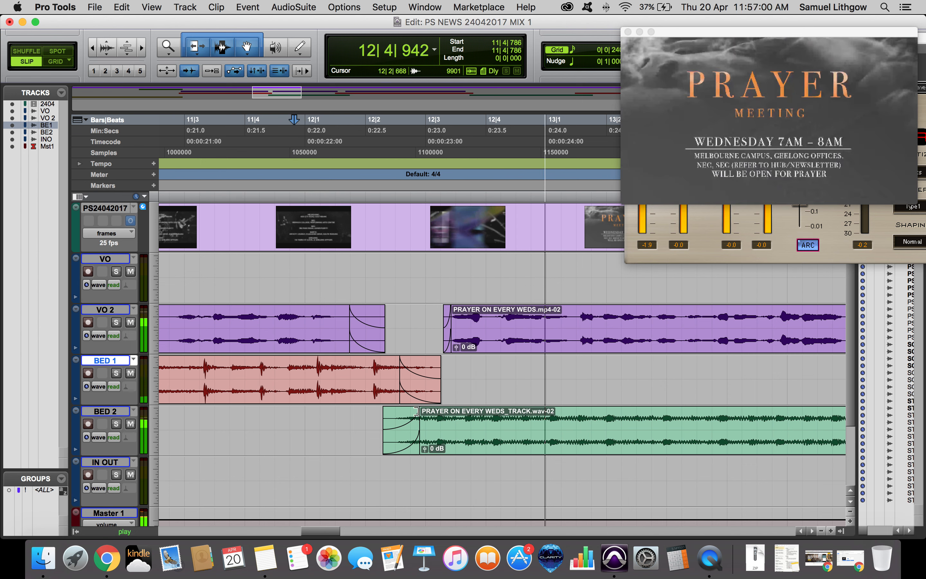
Retrim the end of the BED 1 clip and slide the BED 2 clip later to realign the overlap.
left_click_drag(414, 399, 400, 399)
left_click(340, 369)
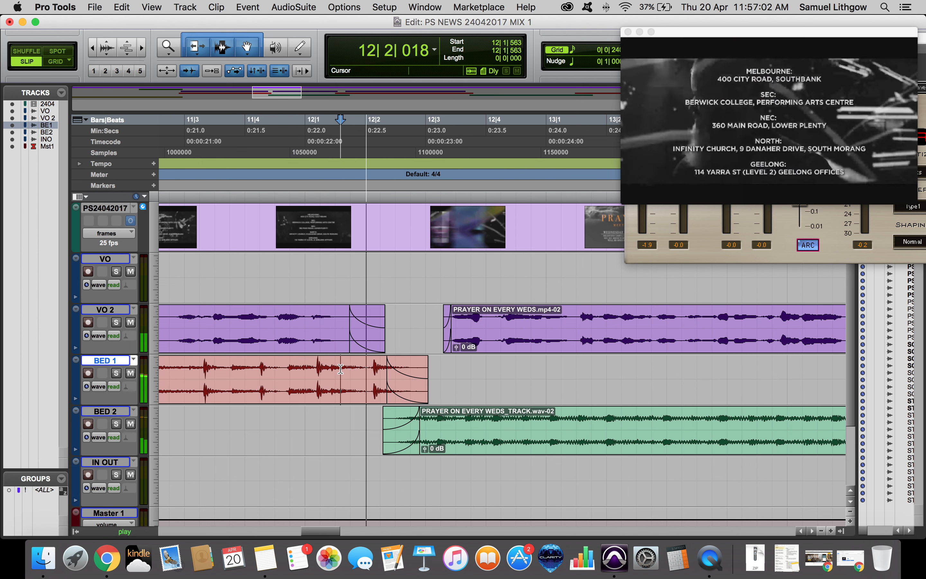
left_click_drag(414, 390, 432, 390)
left_click_drag(408, 448, 425, 450)
left_click(371, 389)
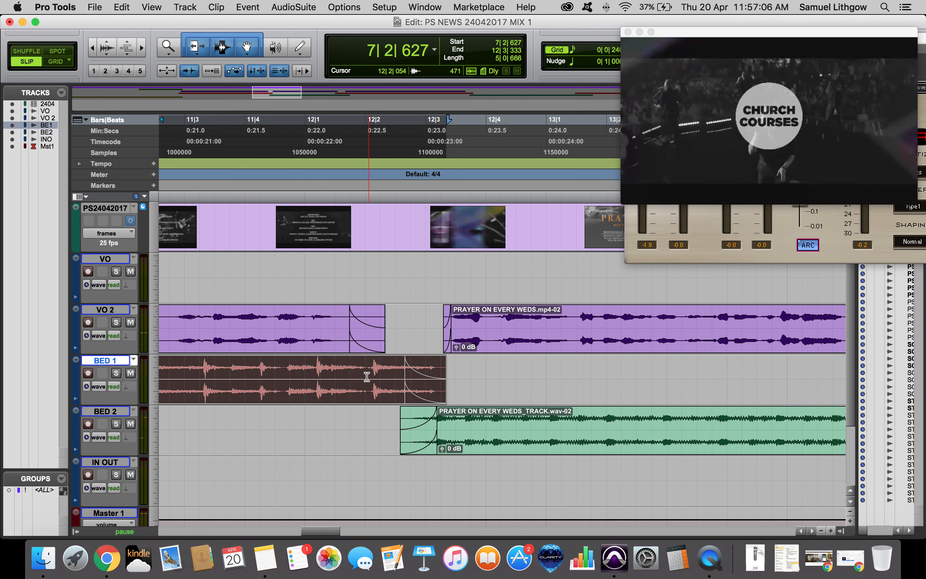
Play the transition and trim the end of the BED 1 clip slightly shorter.
left_click(360, 366)
key("space")
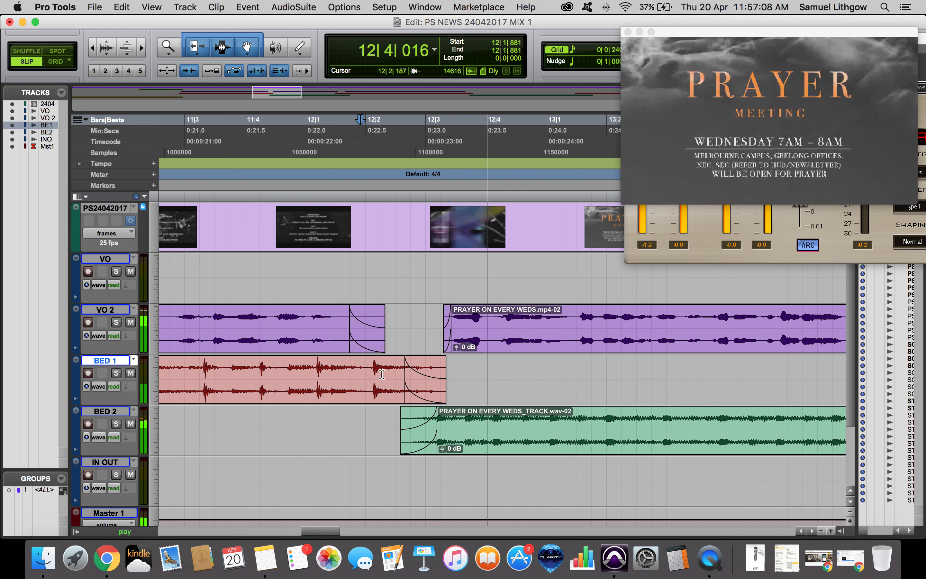
left_click_drag(405, 364, 439, 363)
left_click(451, 363)
left_click(455, 363)
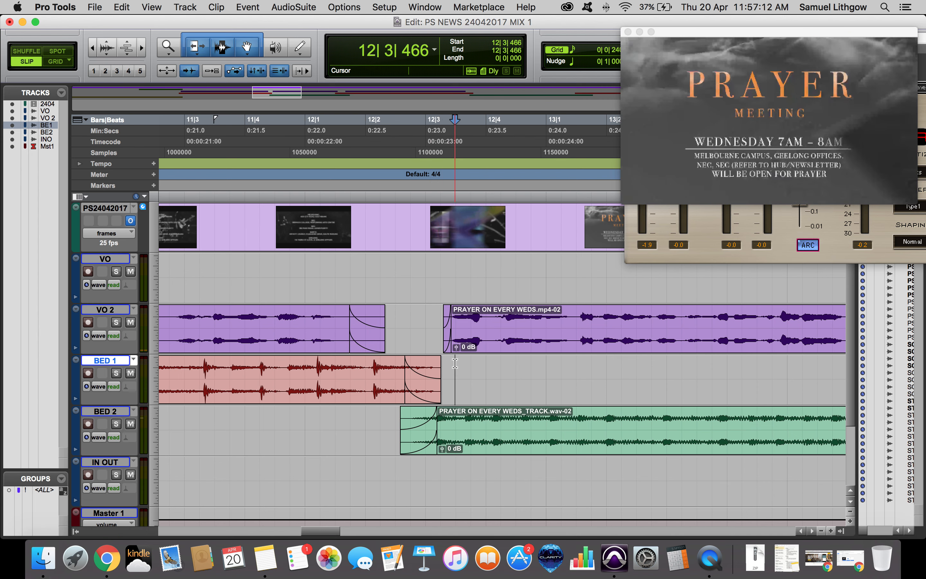
Fine-tune the start position and fade-in length of the BED 2 clip at the transition.
left_click(455, 423)
left_click(459, 424)
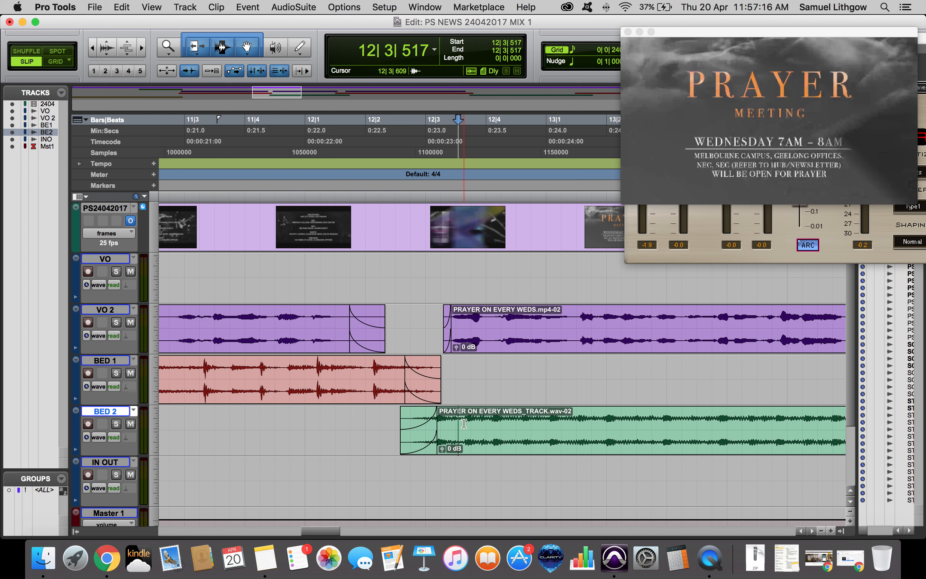
left_click(462, 423)
left_click(452, 425)
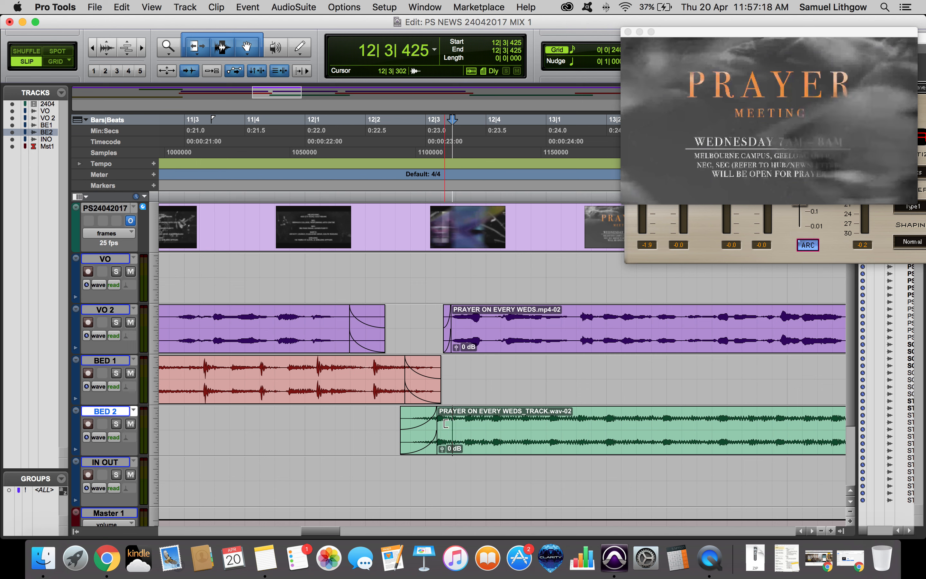
left_click_drag(441, 436, 448, 436)
left_click(428, 423)
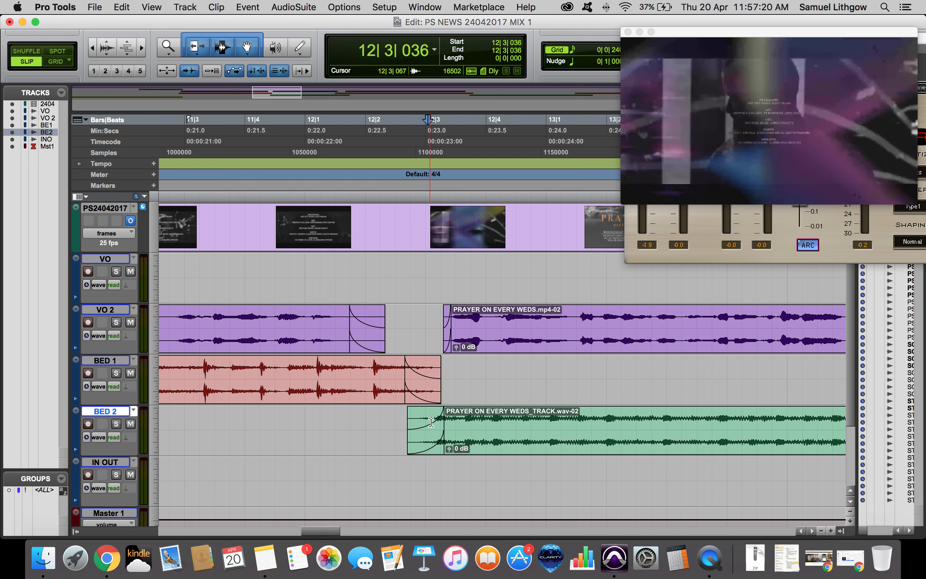
left_click(437, 444)
left_click_drag(432, 444, 427, 444)
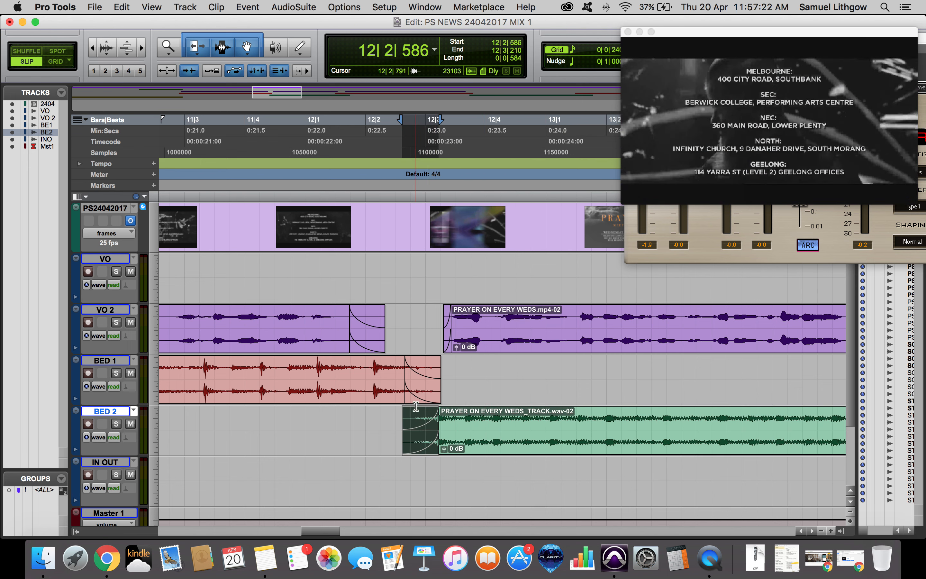
Play the transition and slide the BED 2 clip earlier under the BED 1 fade-out.
left_click(414, 396)
left_click(351, 360)
key("space")
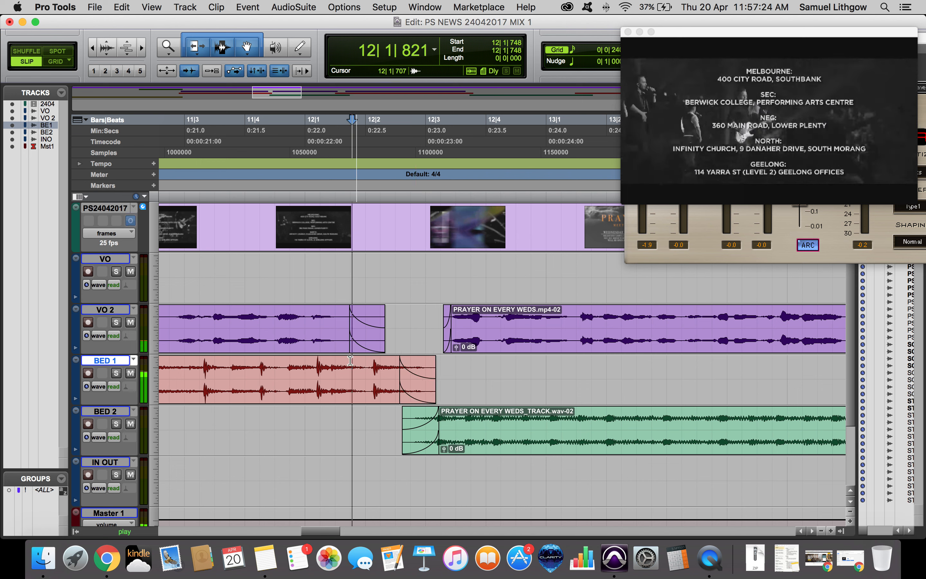
left_click(304, 363)
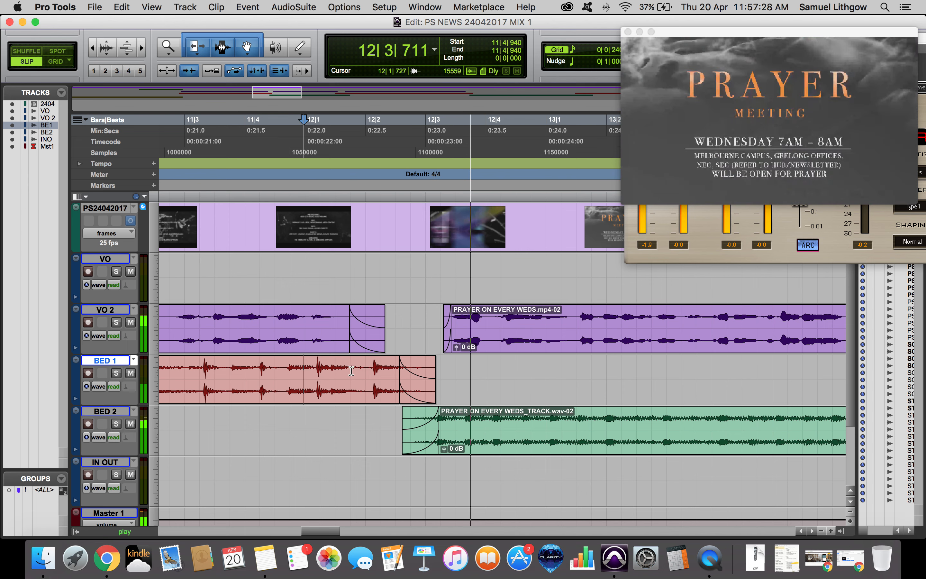
left_click_drag(428, 446, 410, 445)
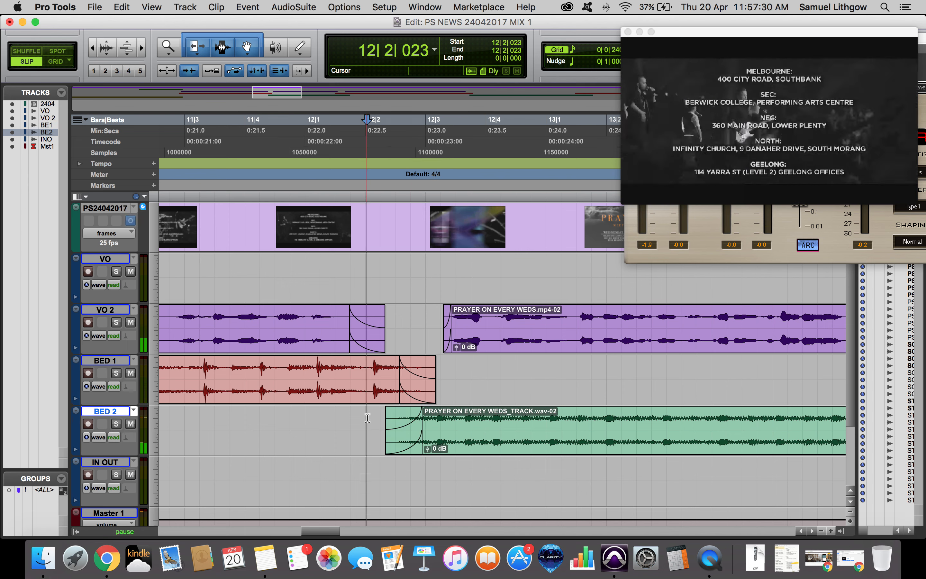
key("space")
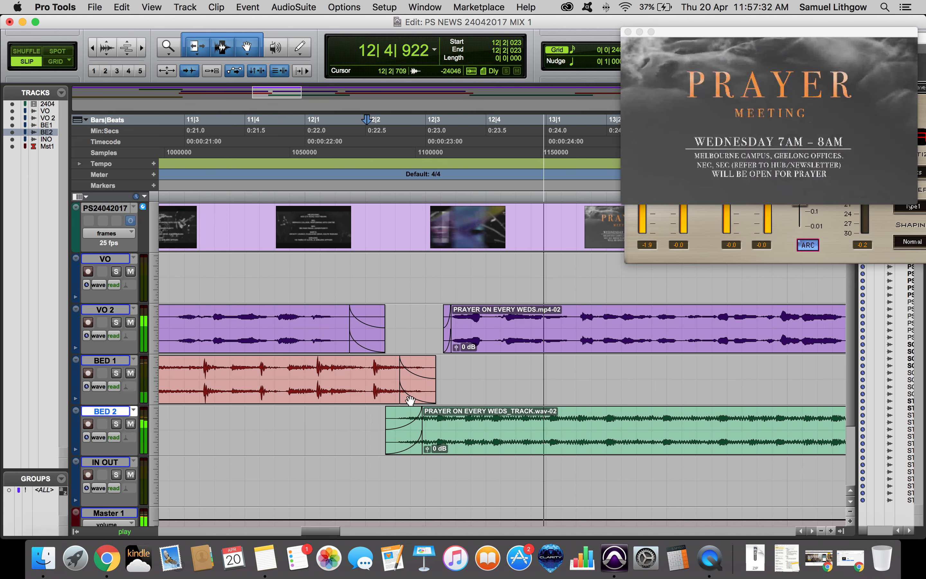
key("space")
Extend the end of BED 1, move BED 2 slightly later, and play the crossfade back.
left_click_drag(410, 401, 417, 401)
left_click_drag(411, 445, 421, 445)
left_click(382, 372)
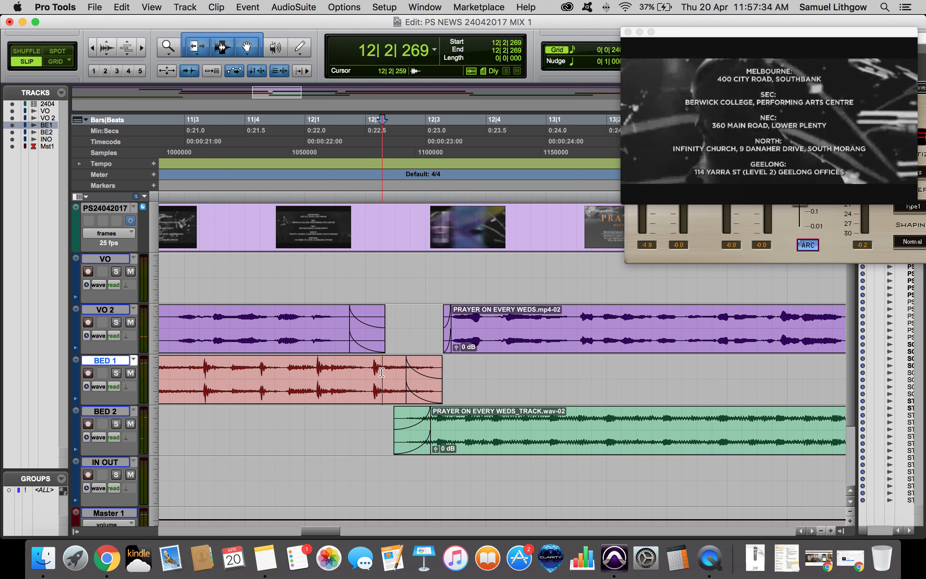
key("space")
left_click(336, 368)
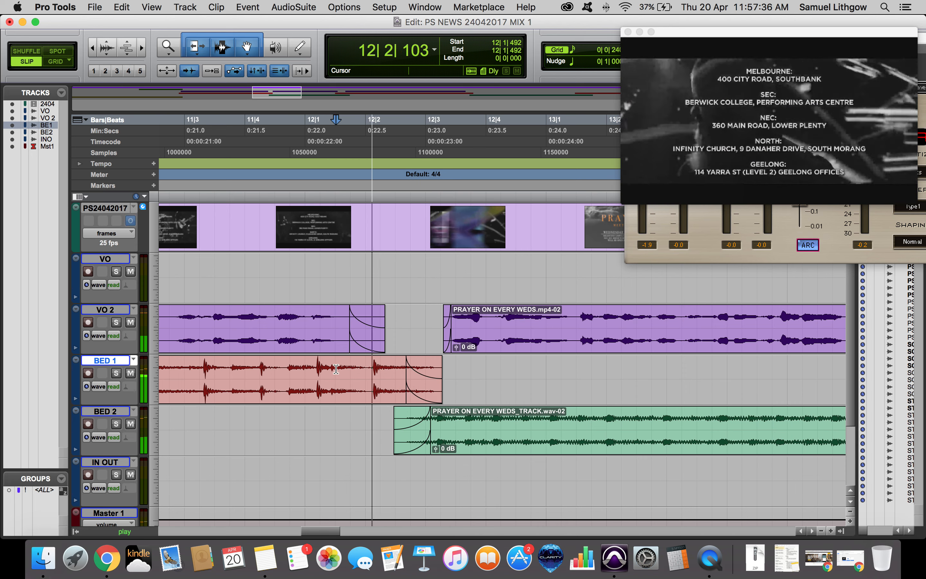
key("space")
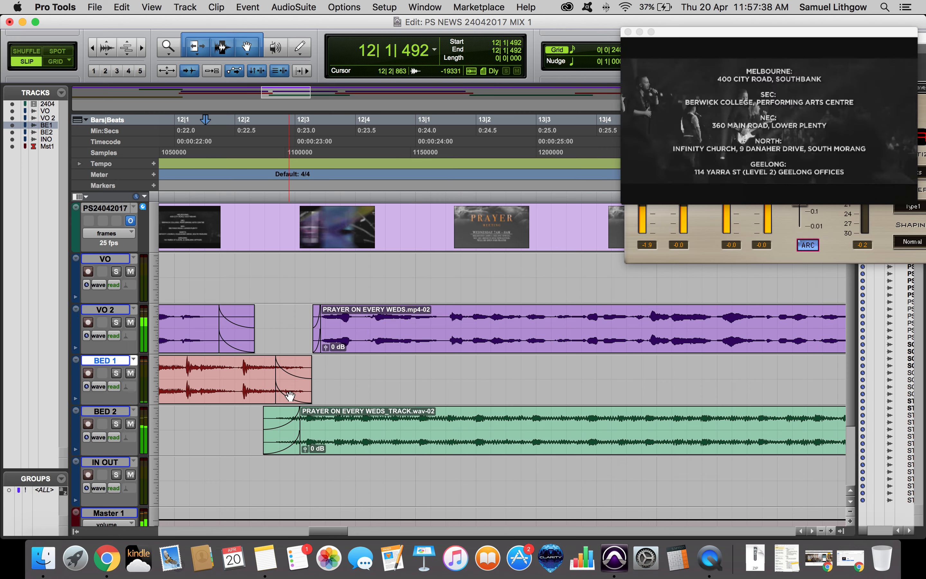
Review the BED 1 to BED 2 transition within the wider session at different zoom levels.
left_click(340, 417)
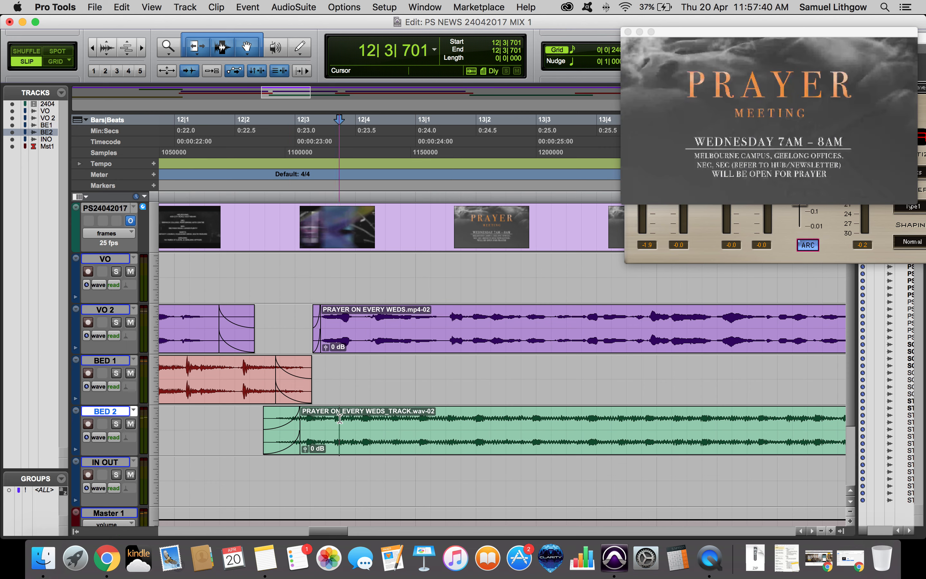
key("space")
key("r")
key("r")
left_click(327, 383)
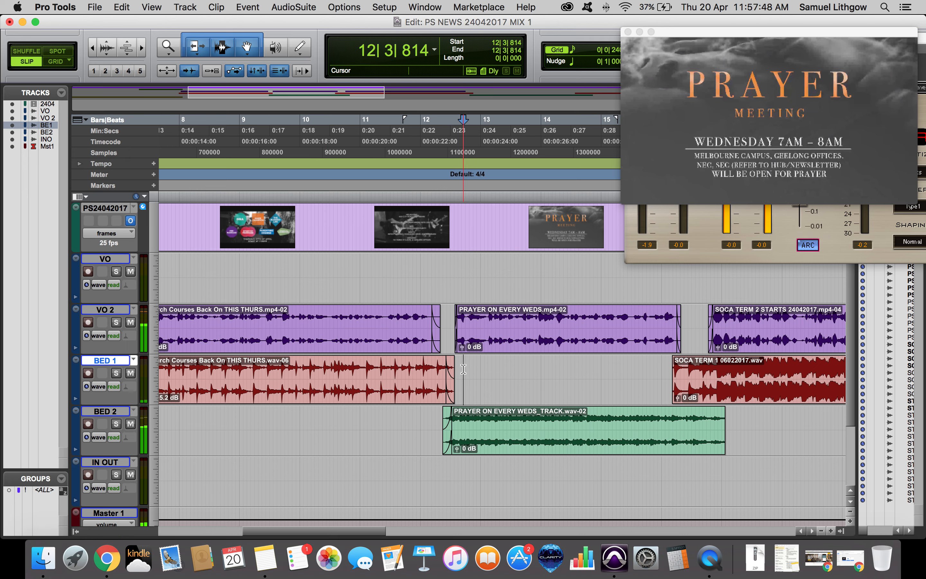
key("super+bracketright")
key("super+bracketright")
key("g")
Play the transition and slide the BED 2 clip slightly earlier.
left_click(353, 371)
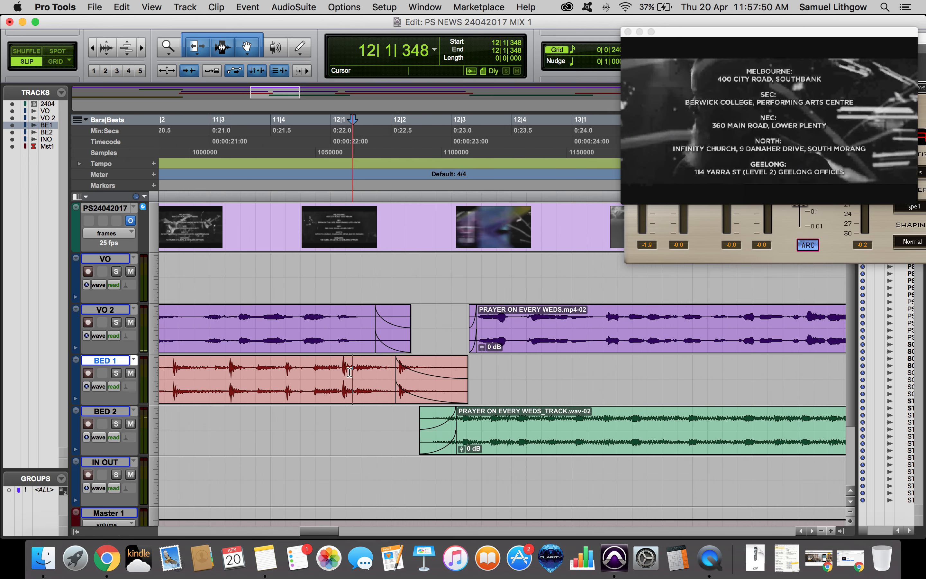
key("space")
key("space")
left_click(273, 373)
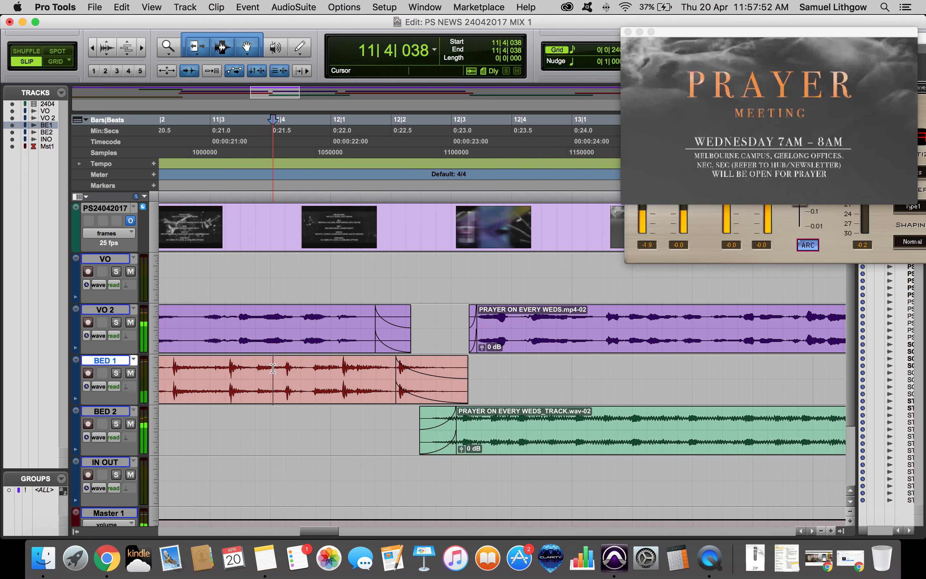
key("space")
left_click_drag(432, 444, 416, 445)
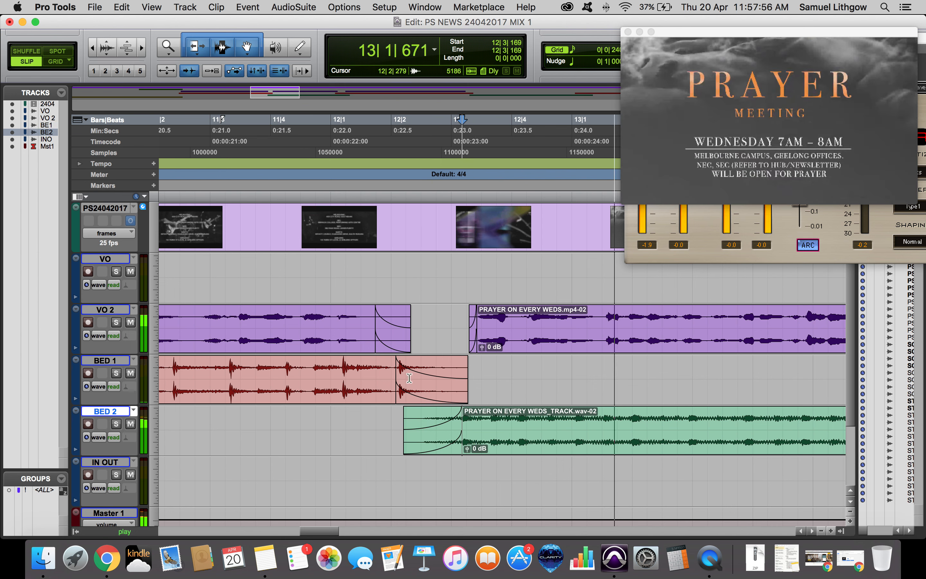
key("space")
Trim the end of the BED 1 clip shorter and play the transition.
left_click_drag(418, 391, 407, 392)
left_click(347, 368)
key("space")
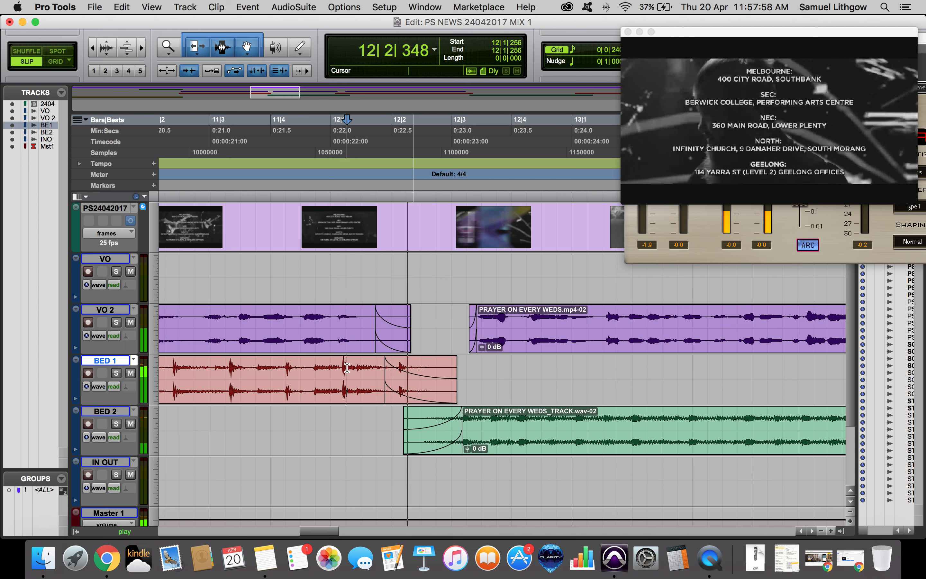
key("space")
Extend the end and fade-out of the BED 1 clip further past BED 2's start, then play.
left_click_drag(414, 393, 449, 394)
left_click(345, 366)
key("space")
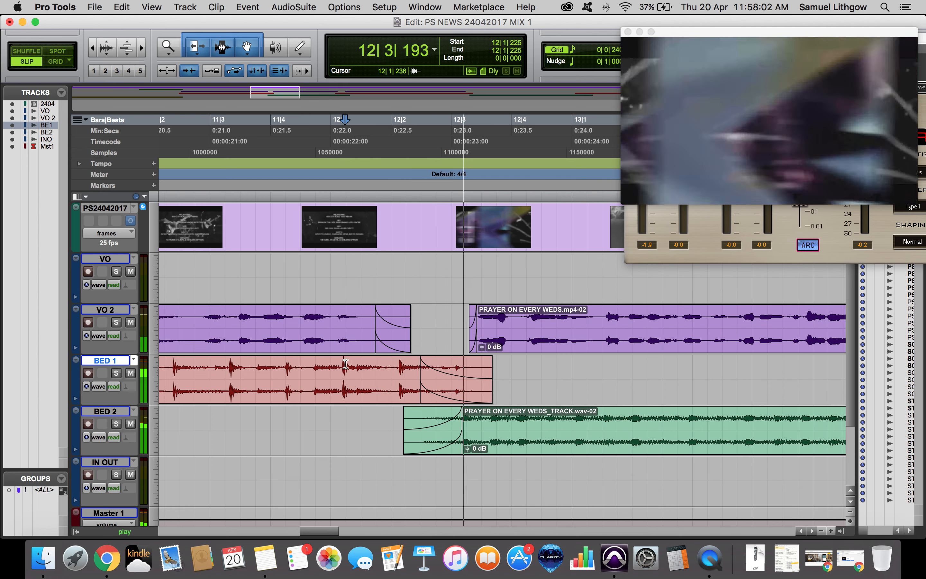
key("space")
Lengthen the BED 2 fade-in to match the longer BED 1 fade-out and play the crossfade.
left_click_drag(426, 437, 492, 423)
left_click(398, 371)
key("space")
left_click(380, 368)
key("space")
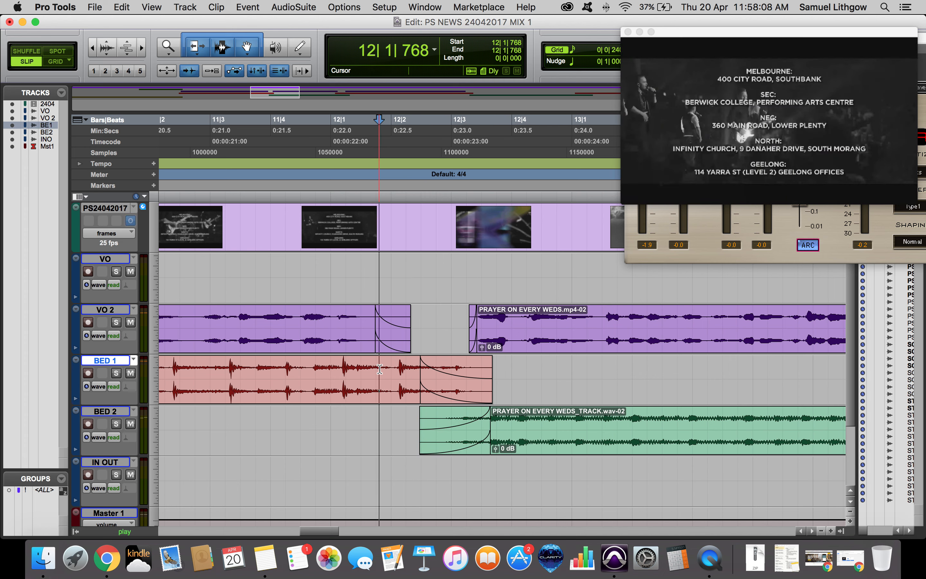
key("space")
Play from before the transition and slightly shorten the overlap between BED 1 and BED 2.
left_click(314, 368)
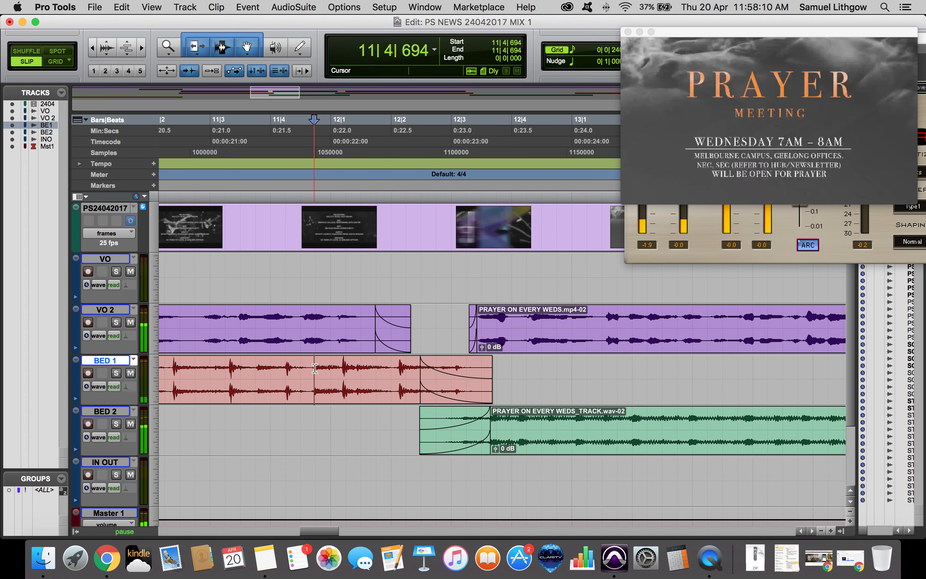
key("space")
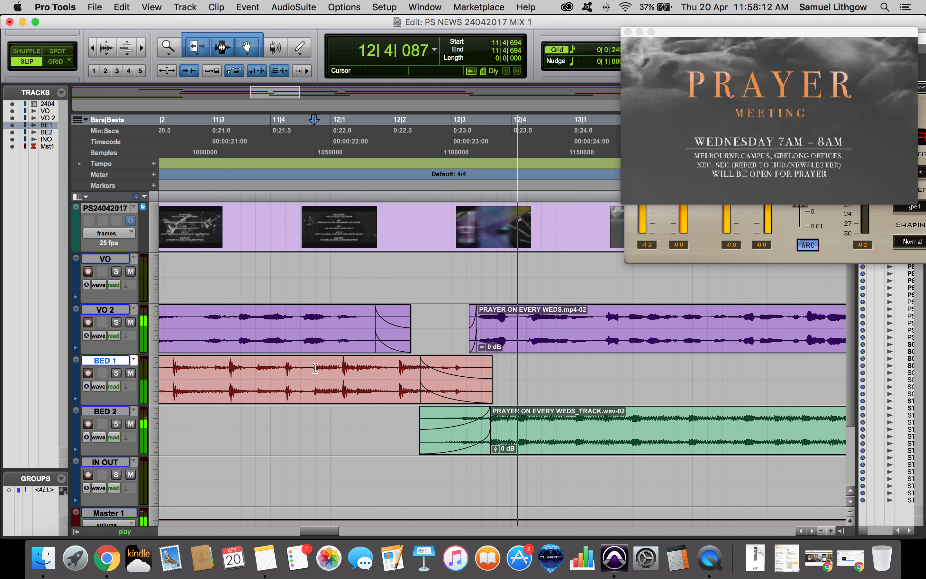
left_click_drag(484, 416, 481, 415)
left_click(485, 365)
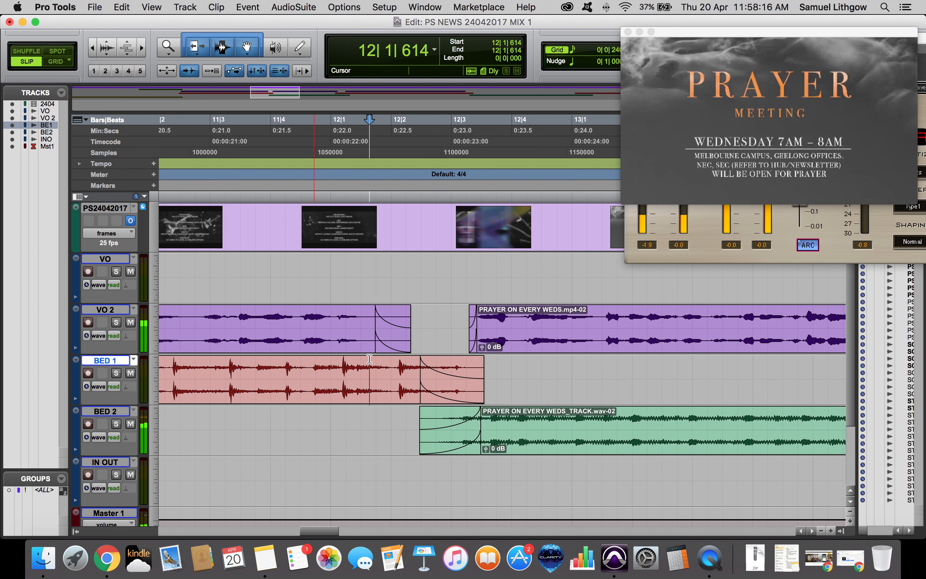
Play the BED 1 to BED 2 transition, zoom out and save the session.
key("space")
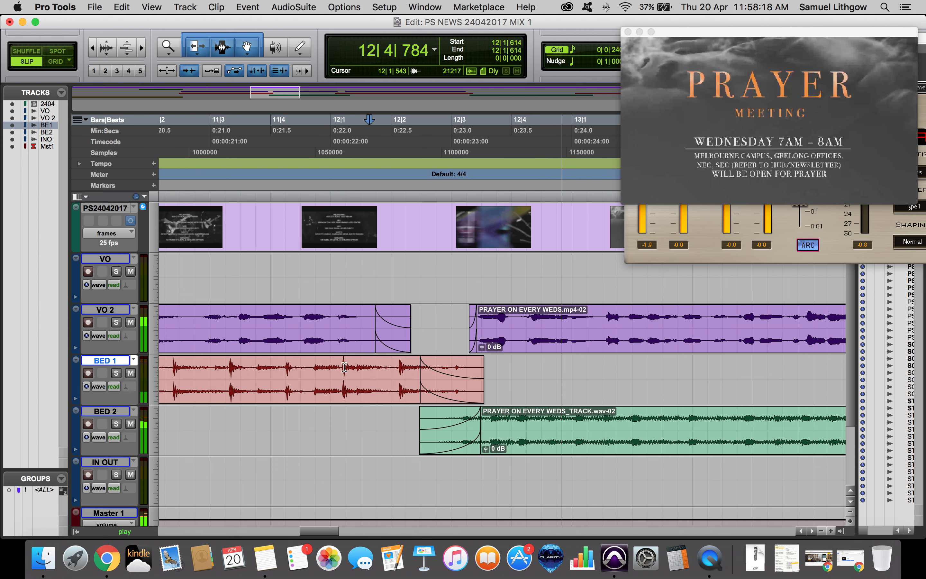
key("space")
left_click(270, 370)
key("space")
key("r")
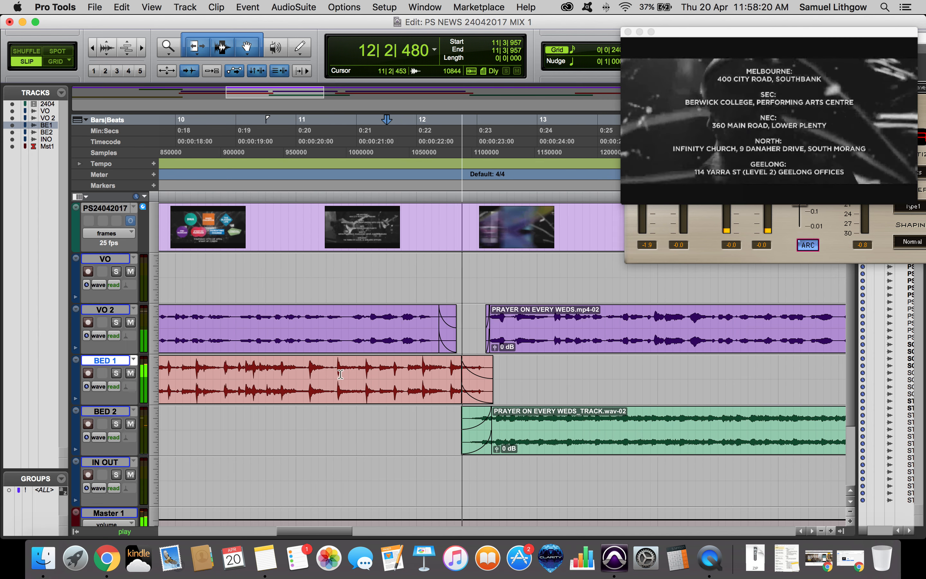
key("super+s")
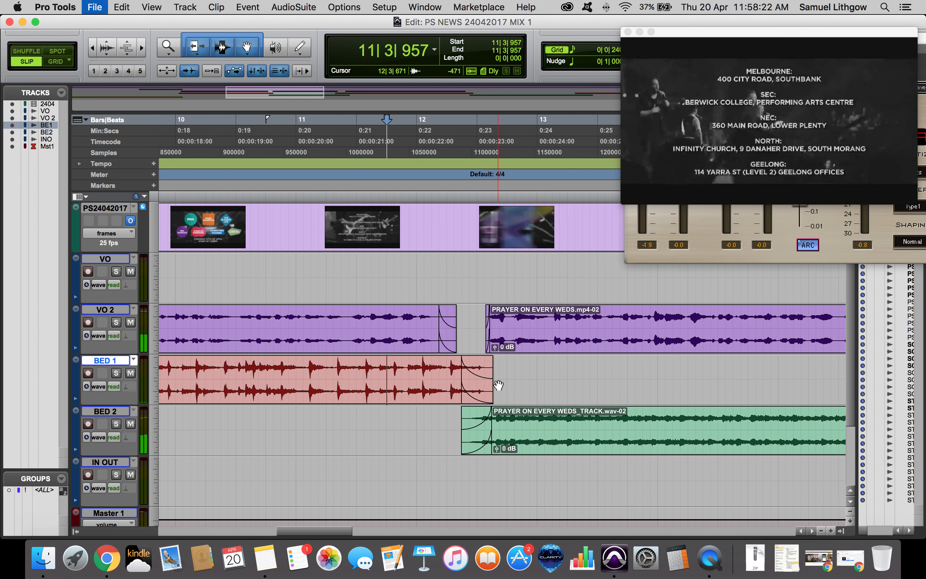
Shorten the fade-in at the start of the BED 2 prayer clip slightly and play the crossfade.
scroll(500, 376, "right", 4)
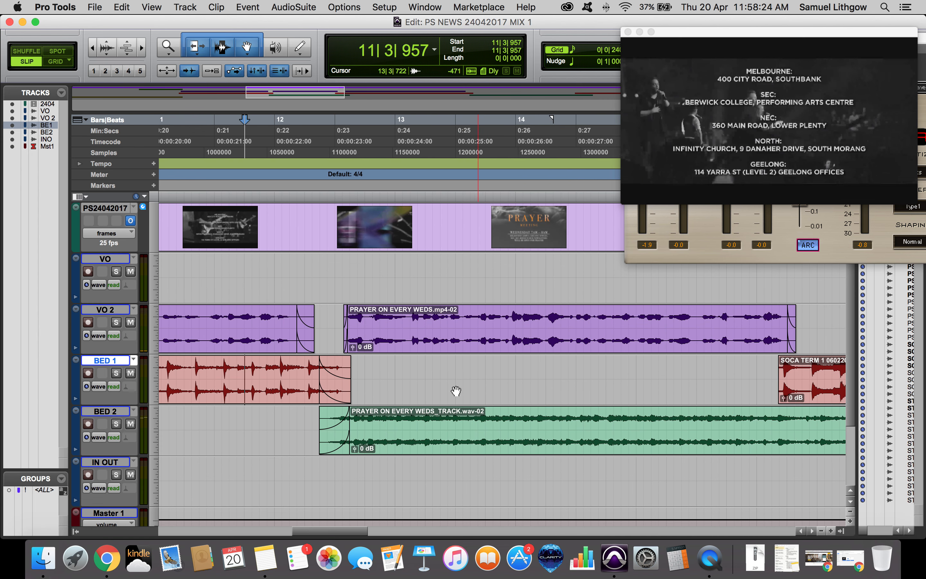
left_click(263, 423)
key("space")
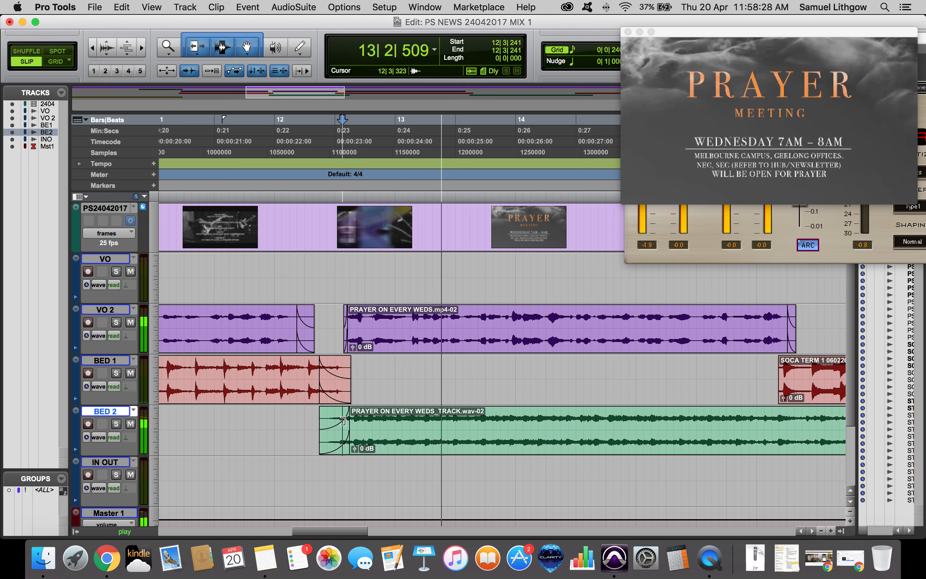
left_click_drag(348, 421, 340, 421)
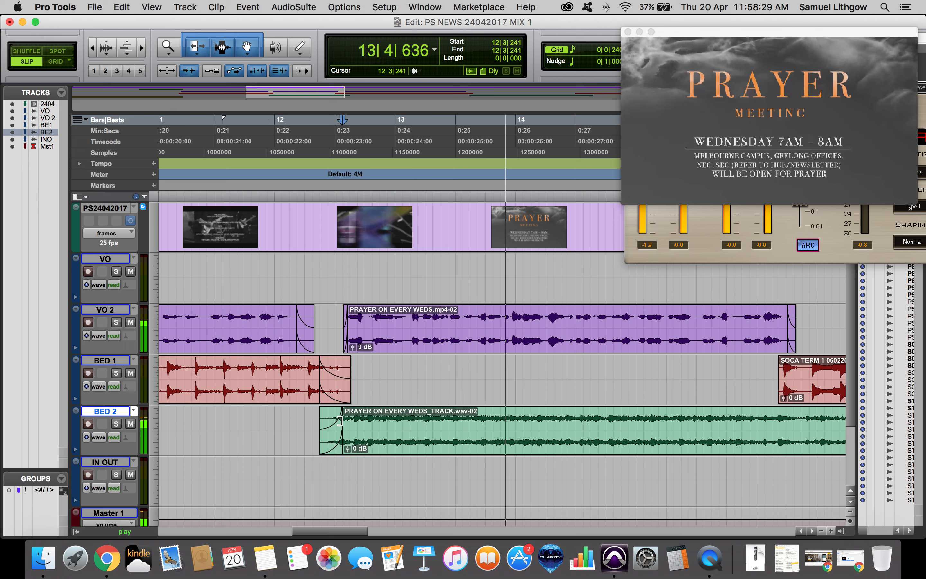
left_click(308, 419)
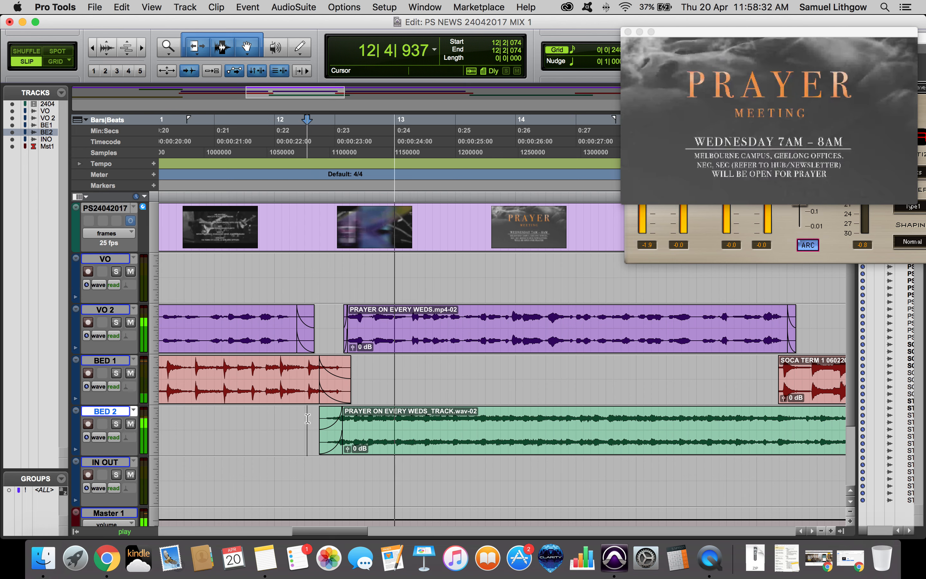
key("space")
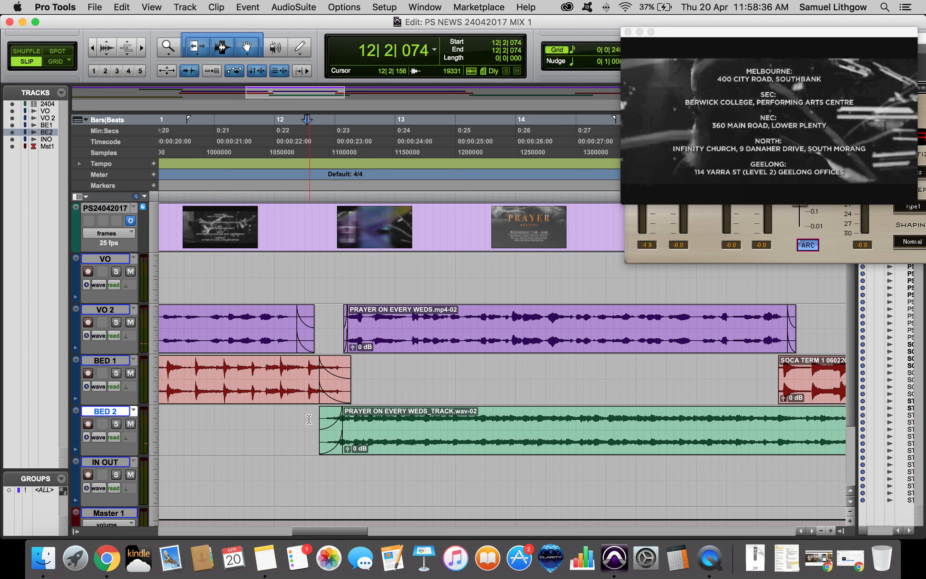
left_click(304, 419)
key("space")
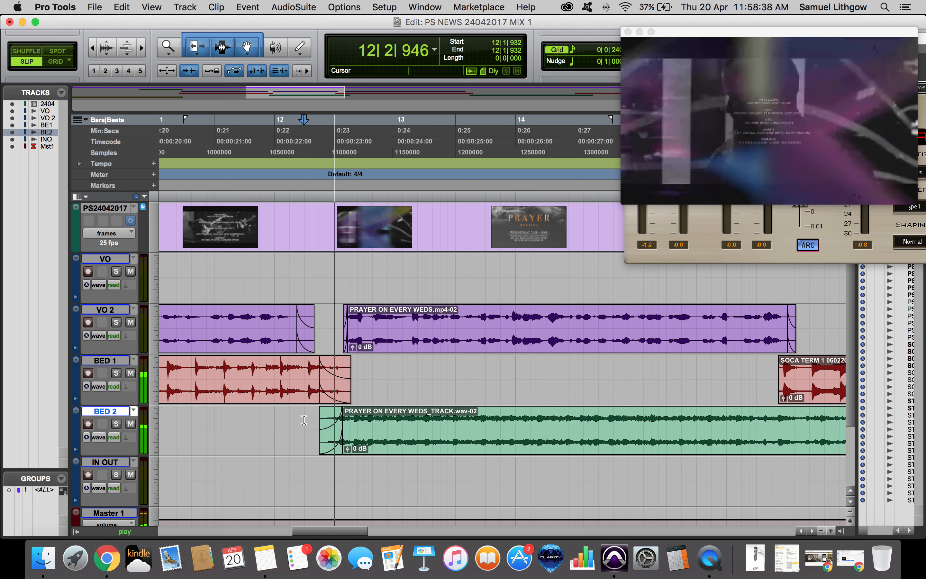
Play through the VO 2, BED 1 and BED 2 clips around the prayer segment at different zoom levels.
scroll(380, 397, "right", 3)
scroll(394, 397, "down", 2)
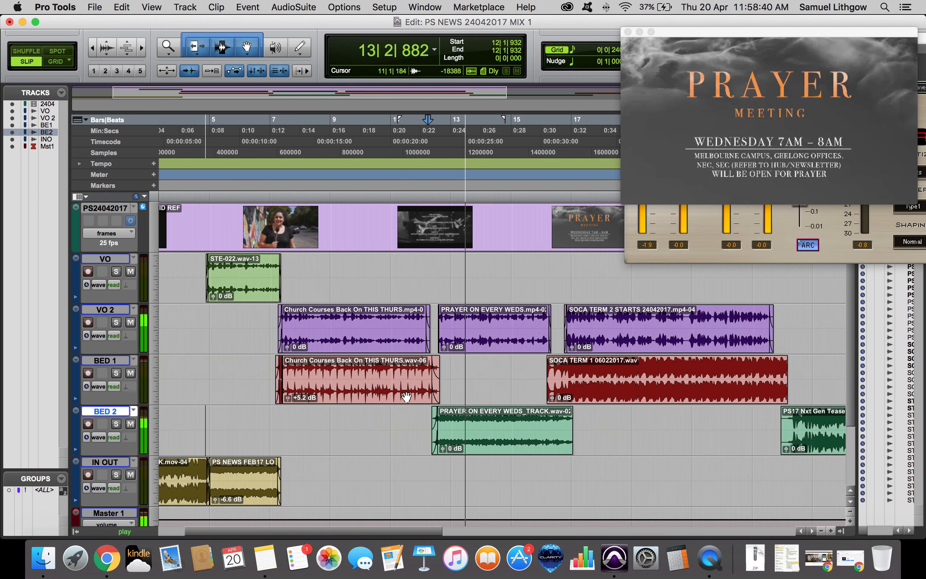
left_click(341, 312)
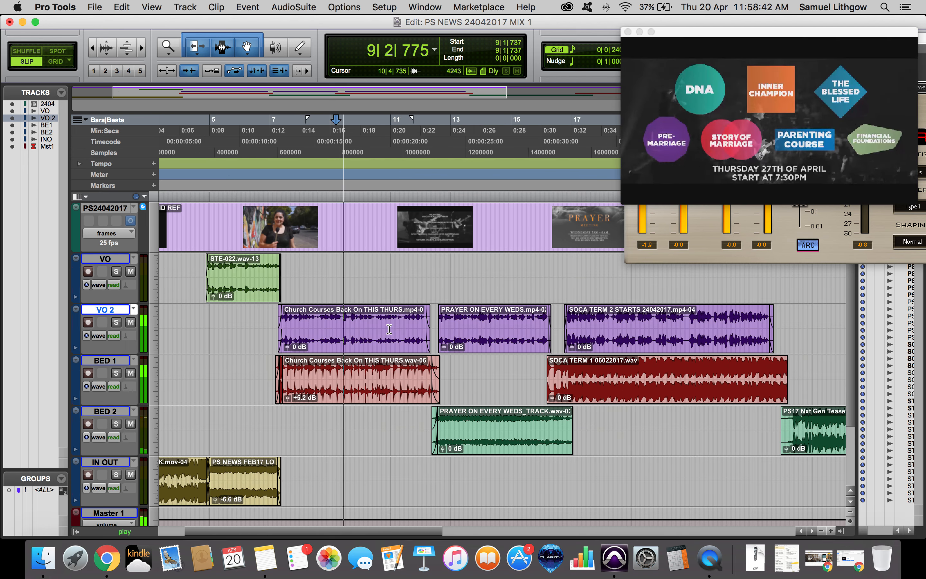
key("space")
scroll(425, 356, "right", 2)
left_click(319, 382)
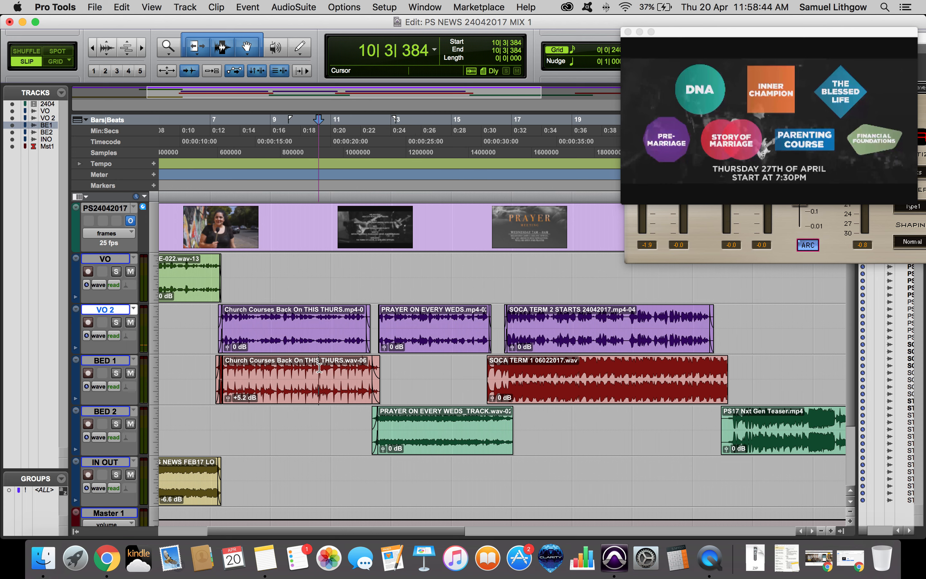
key("space")
key("space")
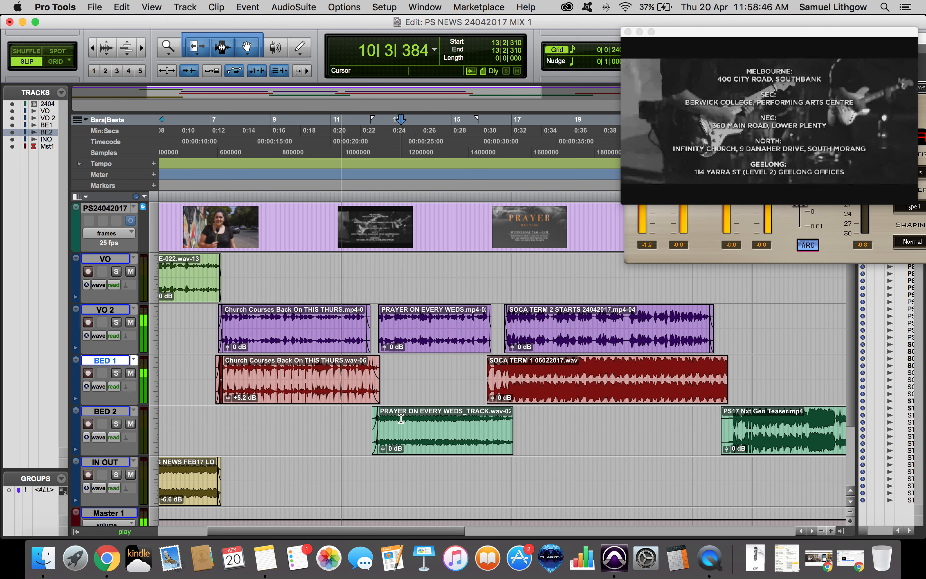
left_click(401, 418)
scroll(406, 418, "right", 3)
key("space")
key("space")
left_click(397, 424)
key("t")
key("t")
key("space")
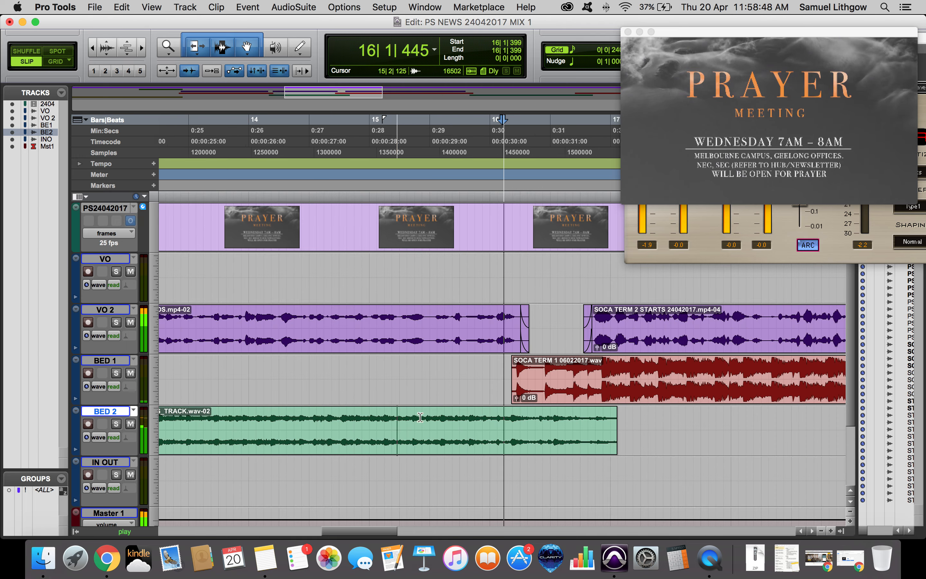
scroll(452, 409, "right", 4)
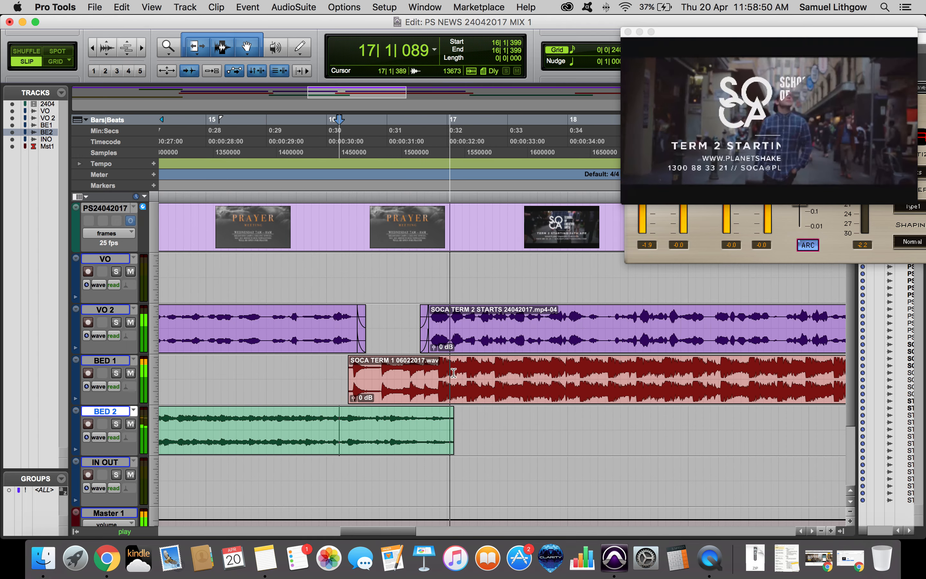
Trim the start of the SOCA TERM 1 clip on BED 1 later and undo the last edit.
key("space")
left_click(377, 366)
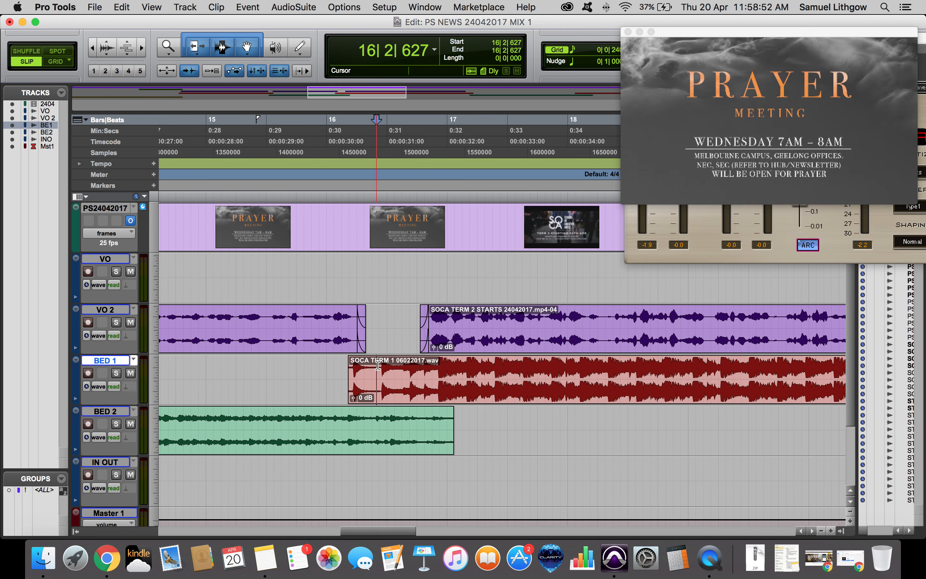
left_click_drag(406, 365, 434, 364)
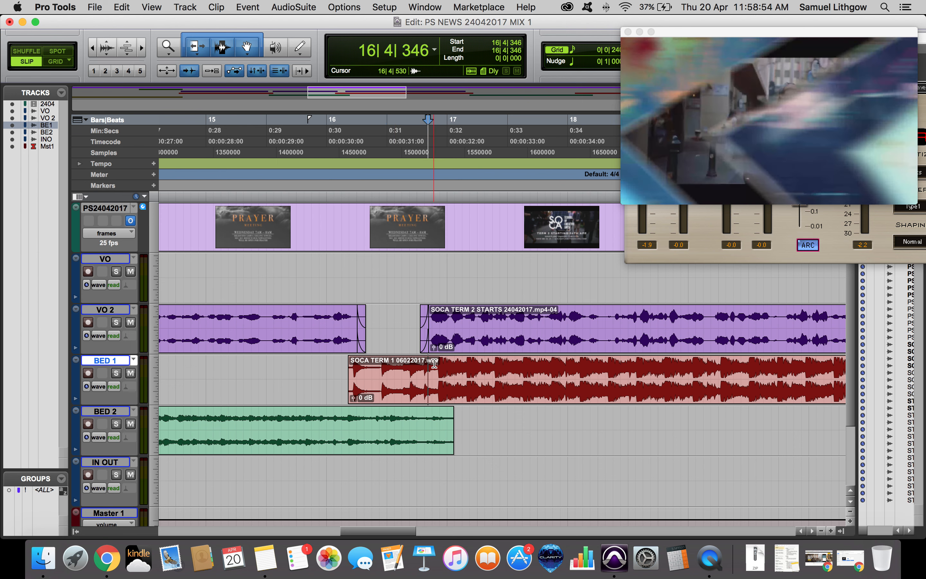
key("super+z")
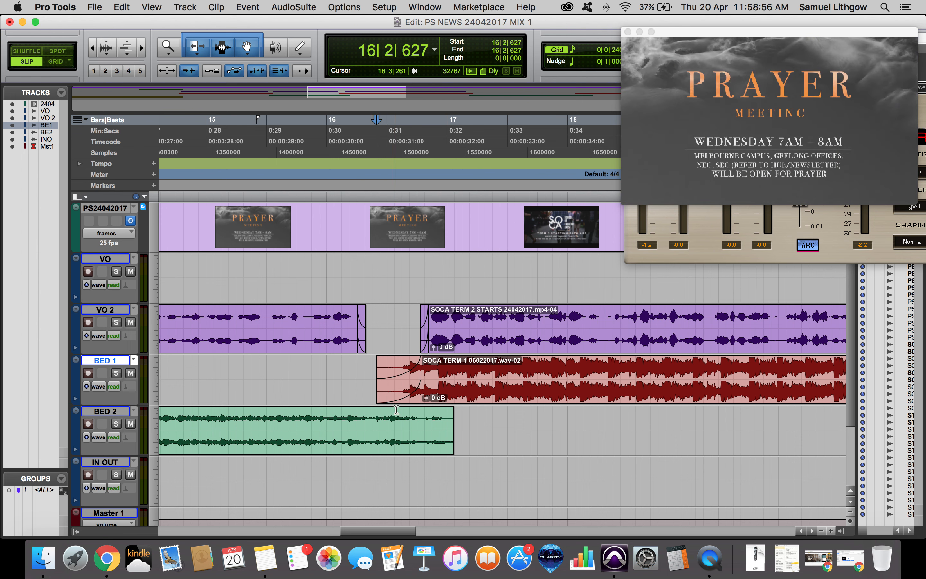
Trim the end of the BED 2 prayer clip back before the SOCA TERM 1 clip and play it.
left_click(424, 416)
key("s")
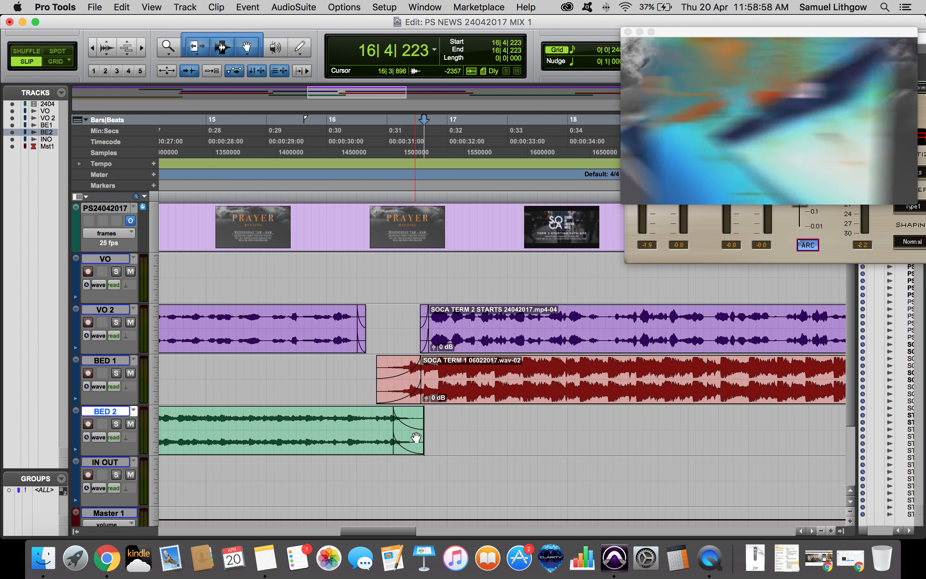
left_click_drag(415, 439, 402, 441)
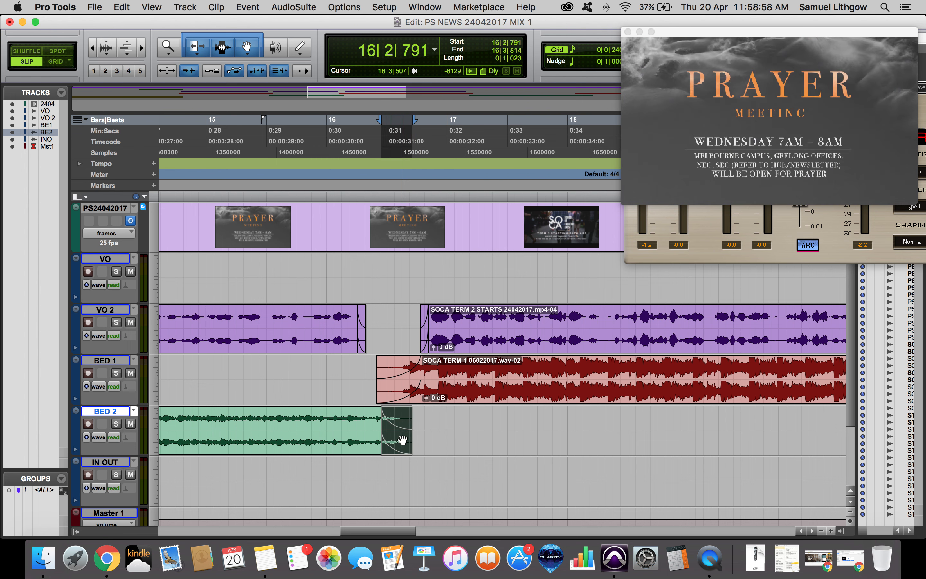
left_click(311, 416)
key("space")
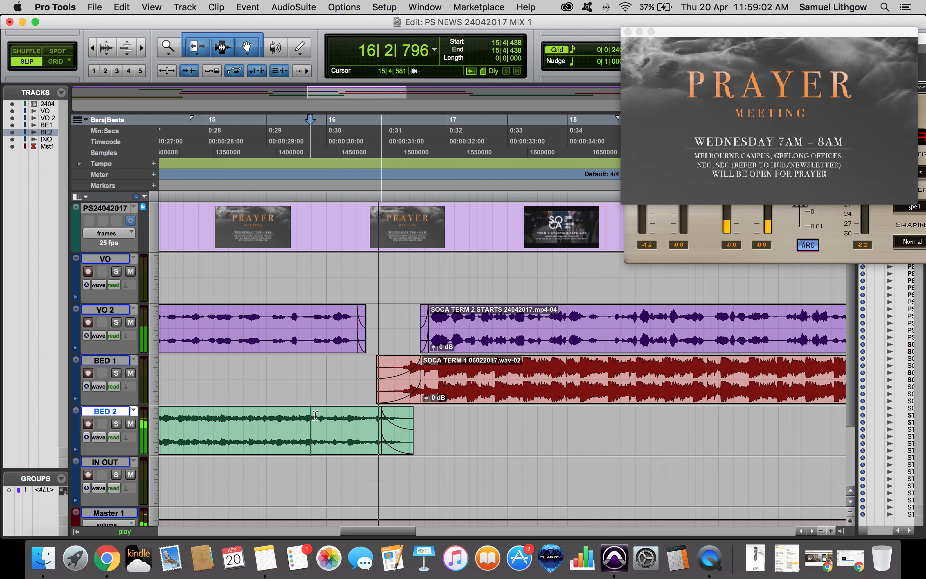
key("space")
Extend the BED 2 prayer clip's end and trim the SOCA TERM 1 clip's start later, then play.
left_click_drag(401, 445, 424, 444)
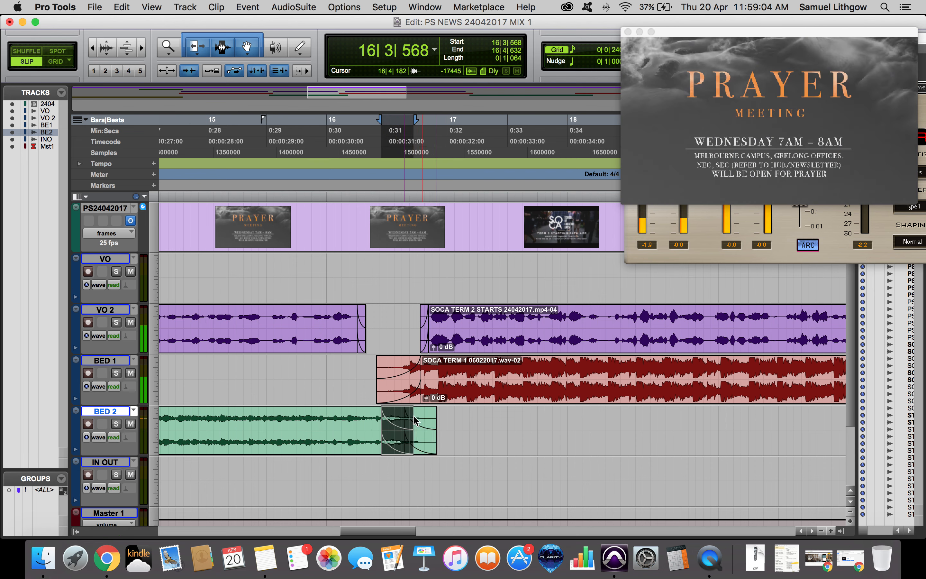
left_click(408, 396)
left_click_drag(407, 396, 421, 396)
left_click(373, 414)
key("space")
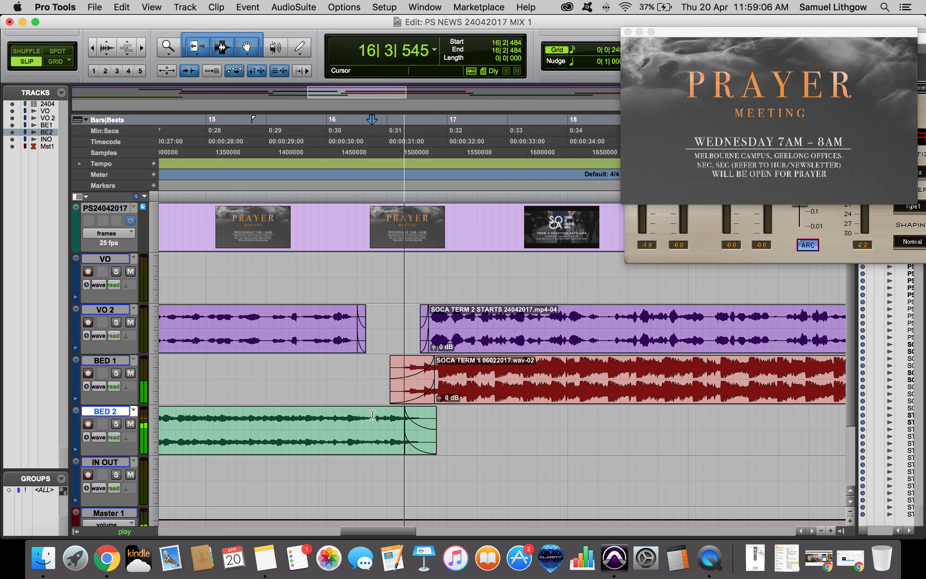
key("space")
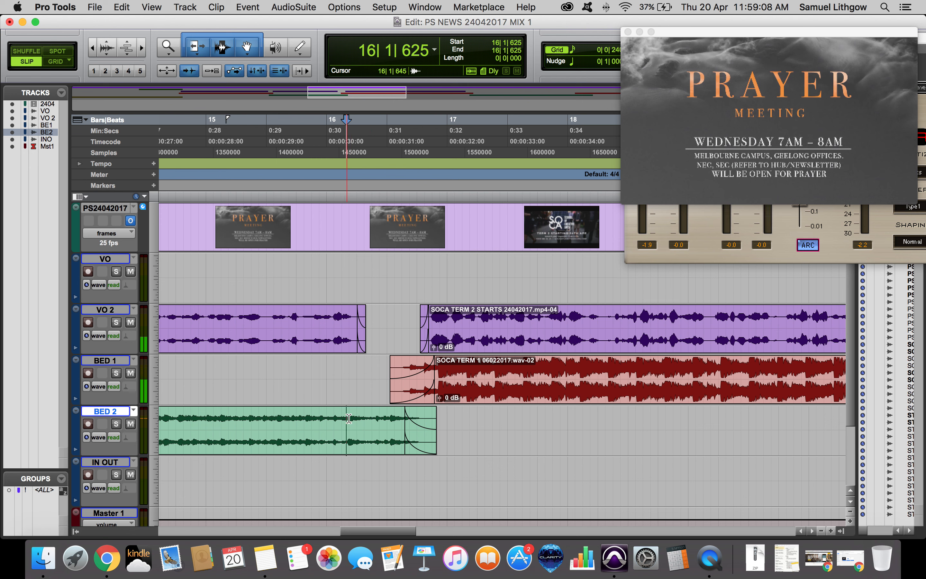
Separate the tail of the BED 2 prayer clip and raise its clip gain to +6.9 dB, then play.
key("super+e")
mouse_move(344, 454)
left_mouse_down()
mouse_move(332, 454)
mouse_move(364, 444)
mouse_move(343, 445)
left_mouse_up()
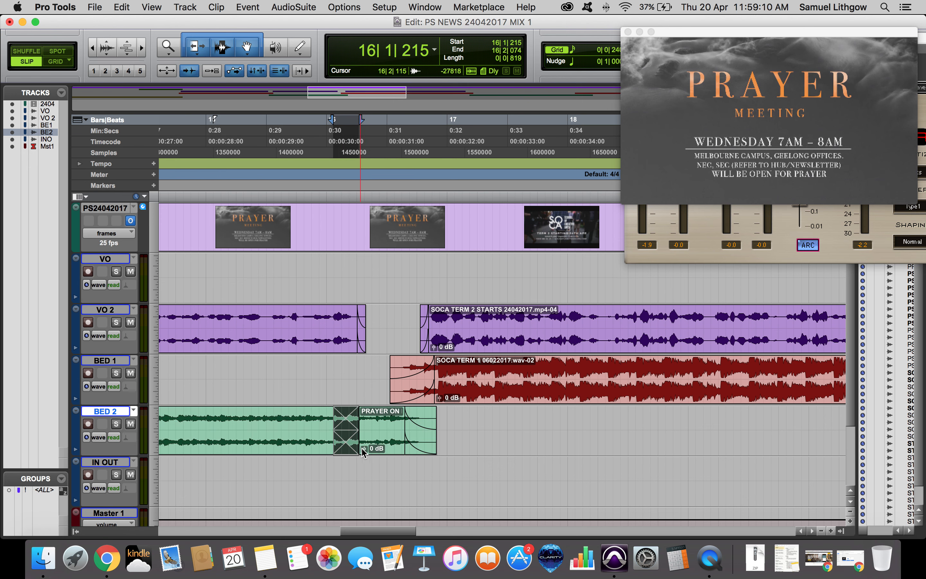
left_click(311, 420)
key("space")
key("space")
left_click(293, 424)
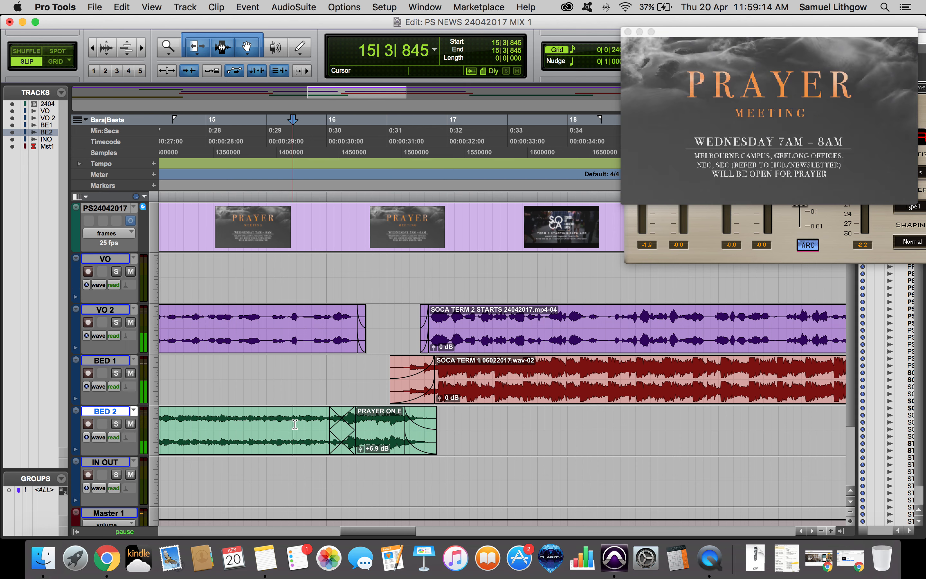
key("space")
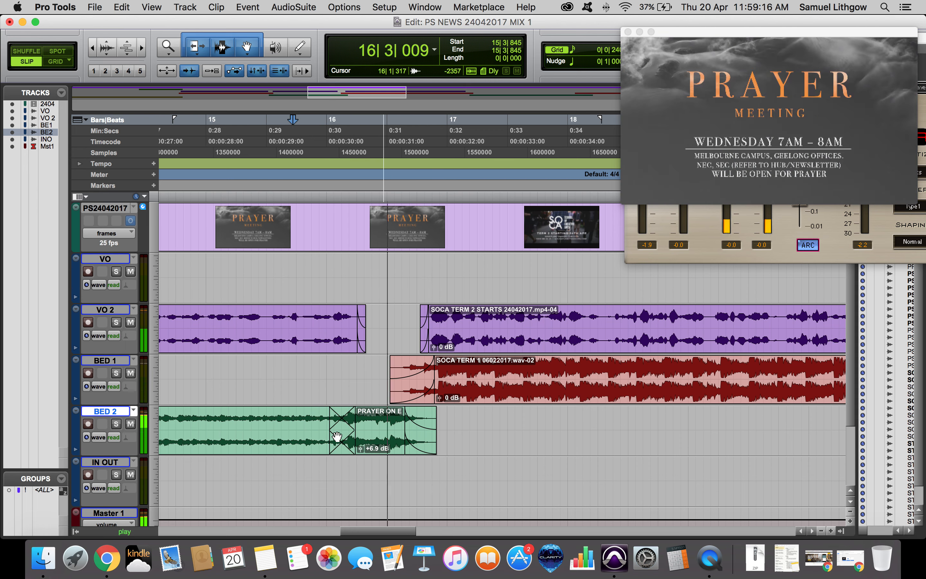
key("space")
Lengthen the BED 2 prayer clip's end and trim the SOCA TERM 1 clip's start slightly later, then play.
left_click_drag(422, 445, 433, 445)
left_click_drag(412, 395, 404, 380)
left_click(382, 378)
key("space")
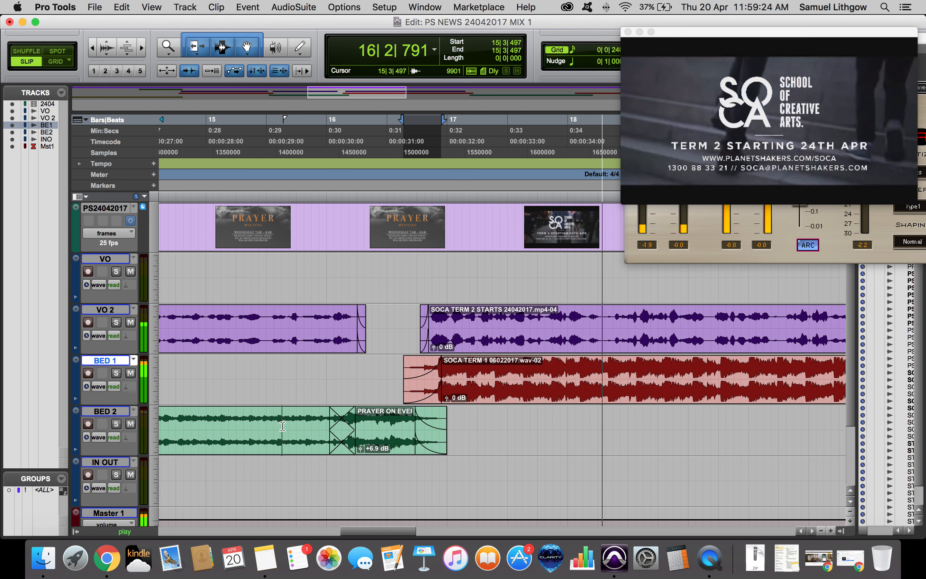
Play the transition from BED 2 into SOCA TERM 1 while zooming out and back in.
left_click(282, 426)
key("space")
key("r")
key("r")
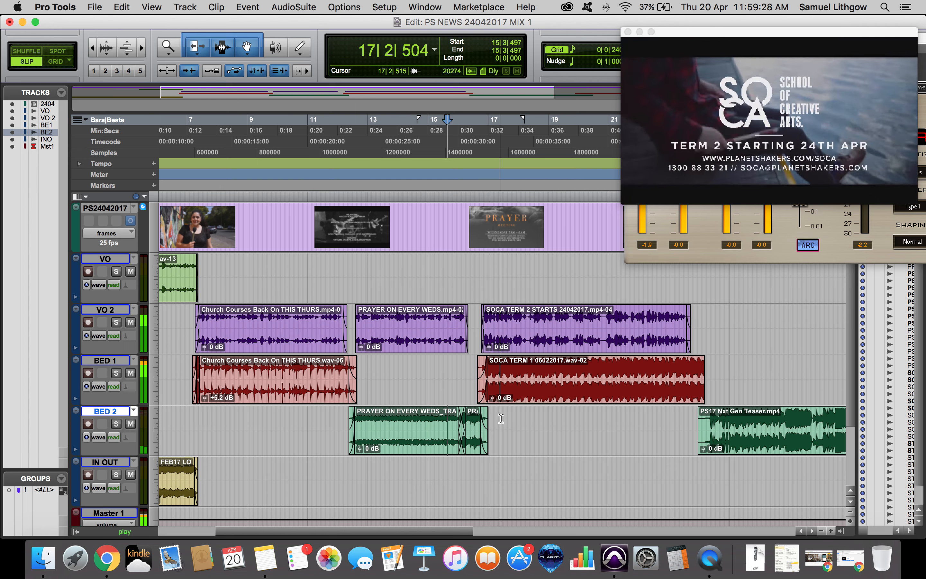
key("space")
key("t")
key("t")
left_click(429, 440)
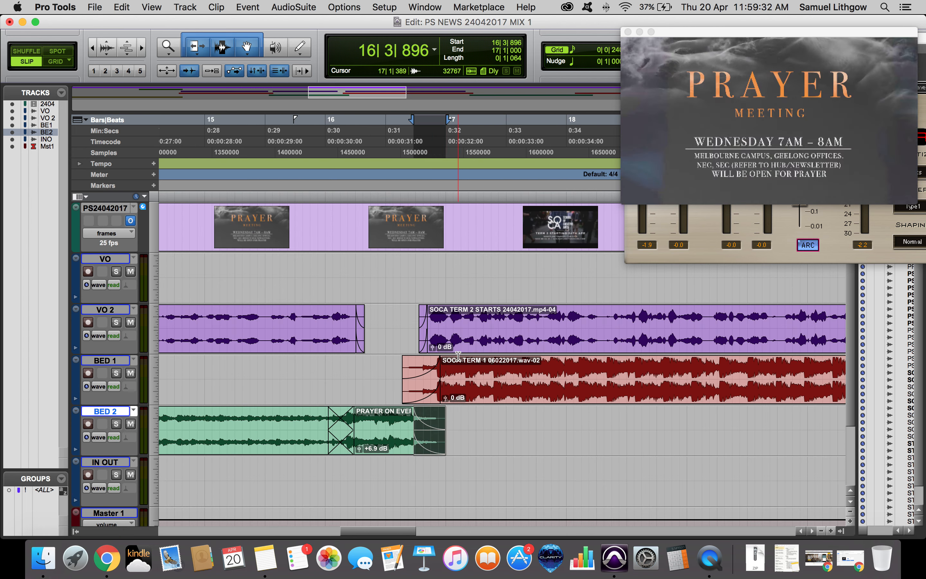
Boost the clip gain of the SOCA TERM 2 voice clip on VO 2 to +6.9 dB and play it.
left_click(280, 315)
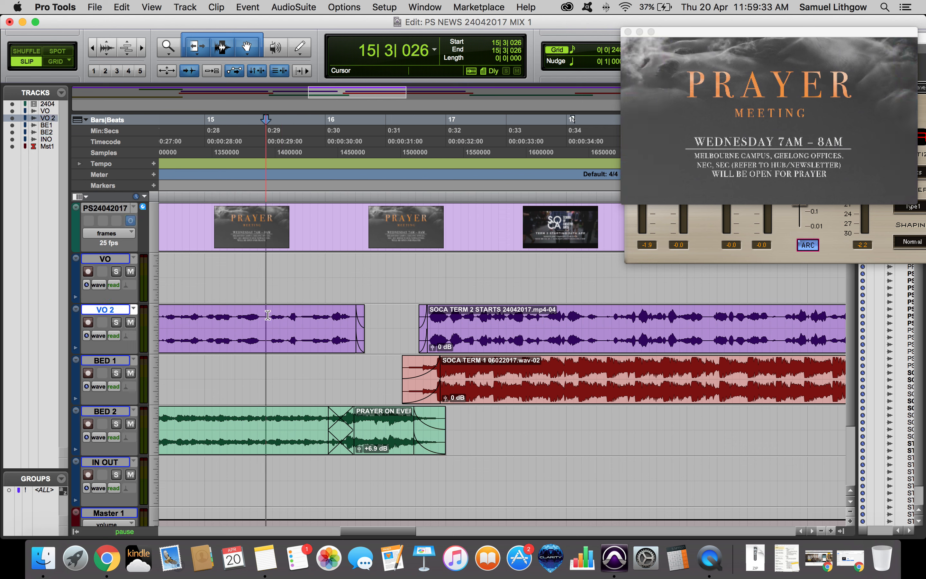
left_click(438, 310)
key("space")
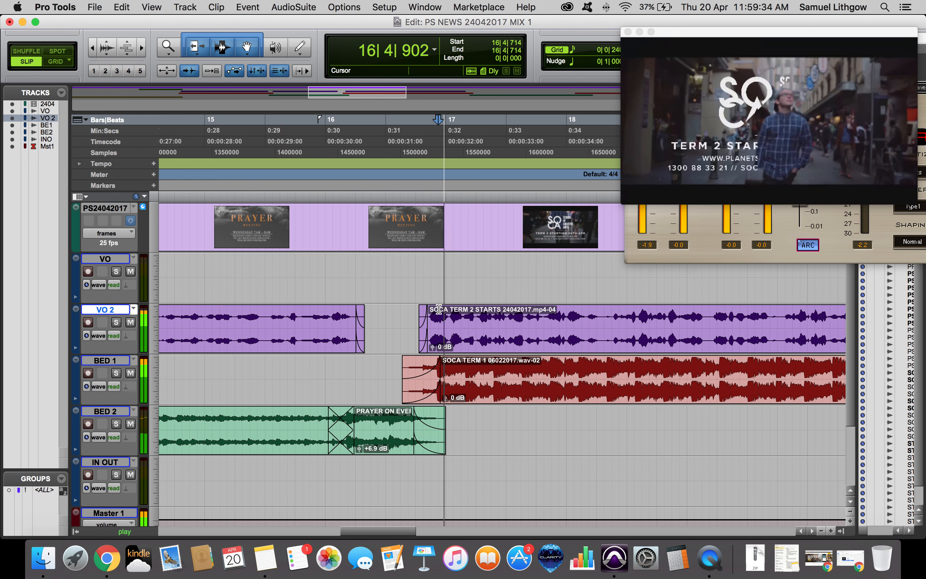
key("space")
left_click_drag(431, 348, 432, 336)
left_click(439, 348)
key("space")
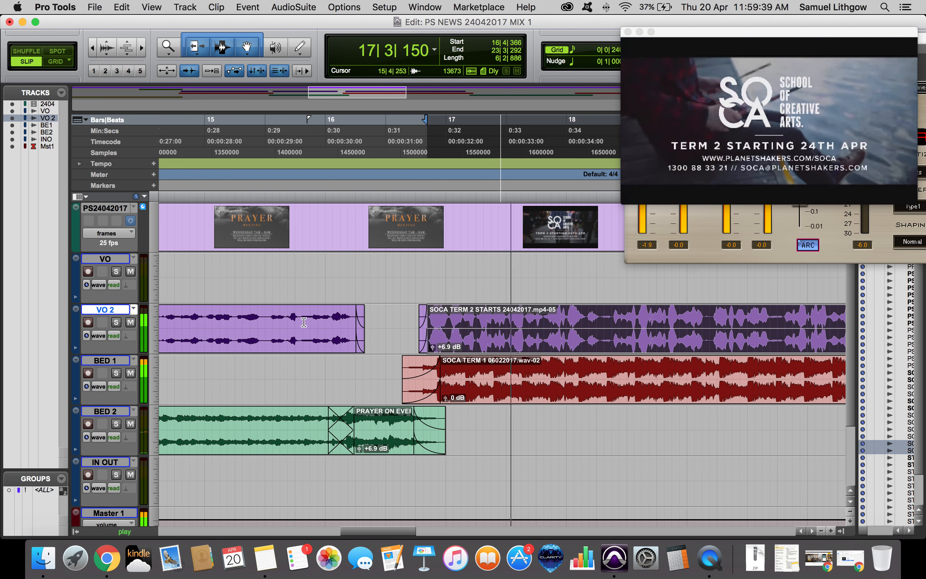
Set the SOCA TERM 2 voice clip gain to +6.0 dB and lower the SOCA TERM 1 bed clip gain to -8.5 dB.
left_click(304, 323)
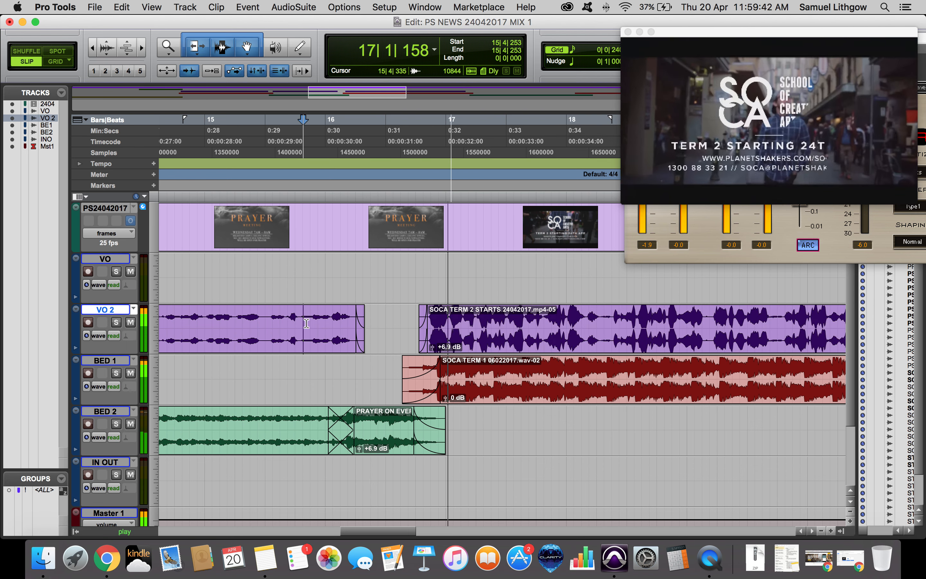
left_click_drag(432, 347, 433, 350)
key("space")
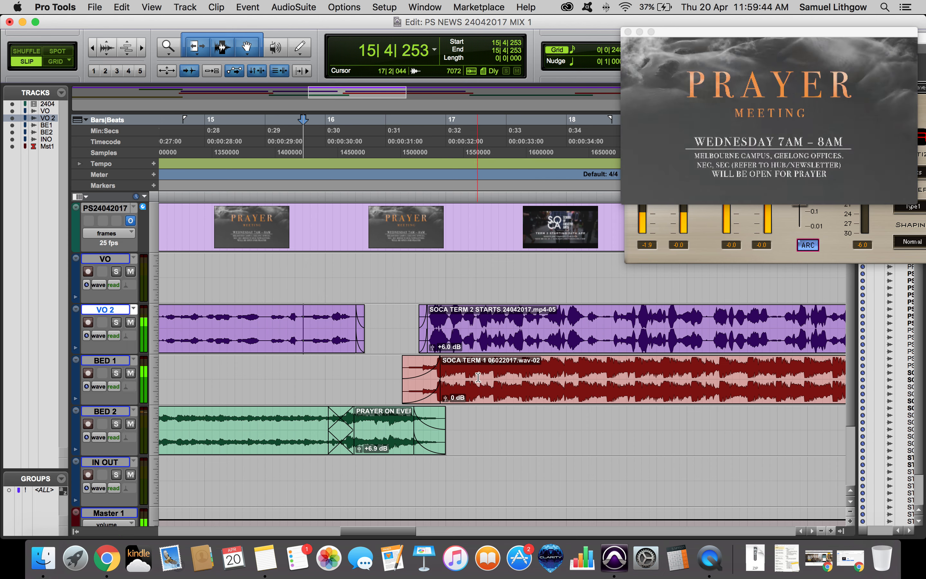
left_click_drag(447, 399, 424, 406)
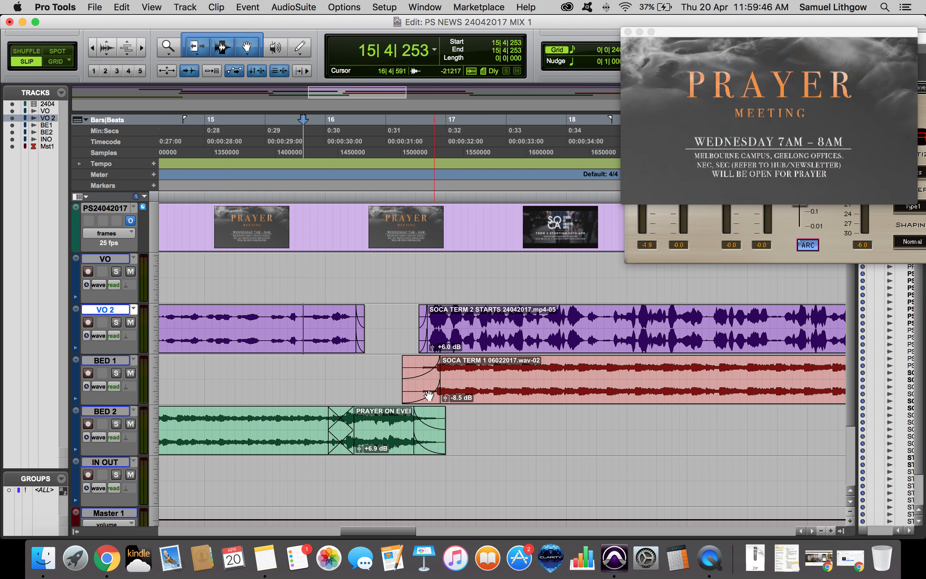
Raise the SOCA TERM 1 bed clip gain to -5.6 dB and play from before the transition.
left_click(372, 370)
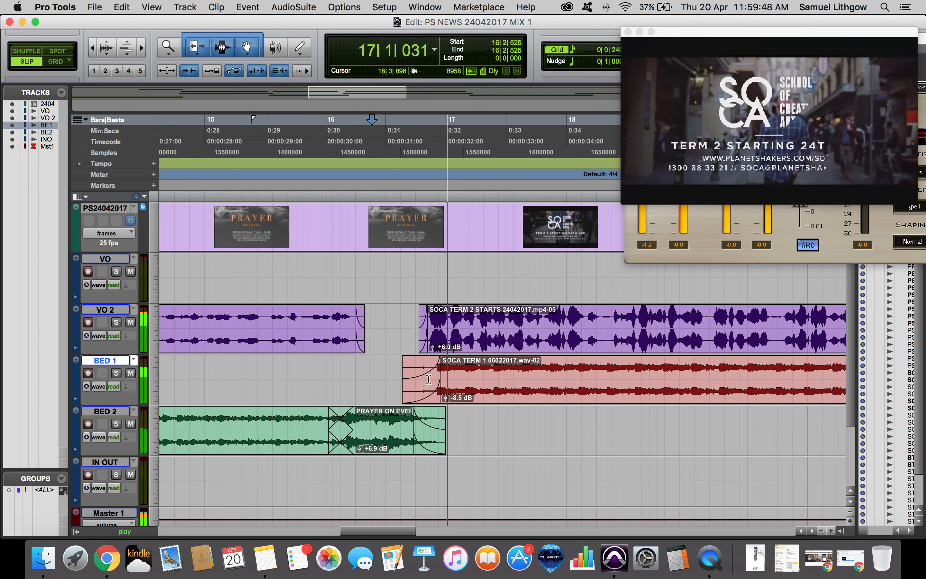
left_click_drag(446, 398, 447, 399)
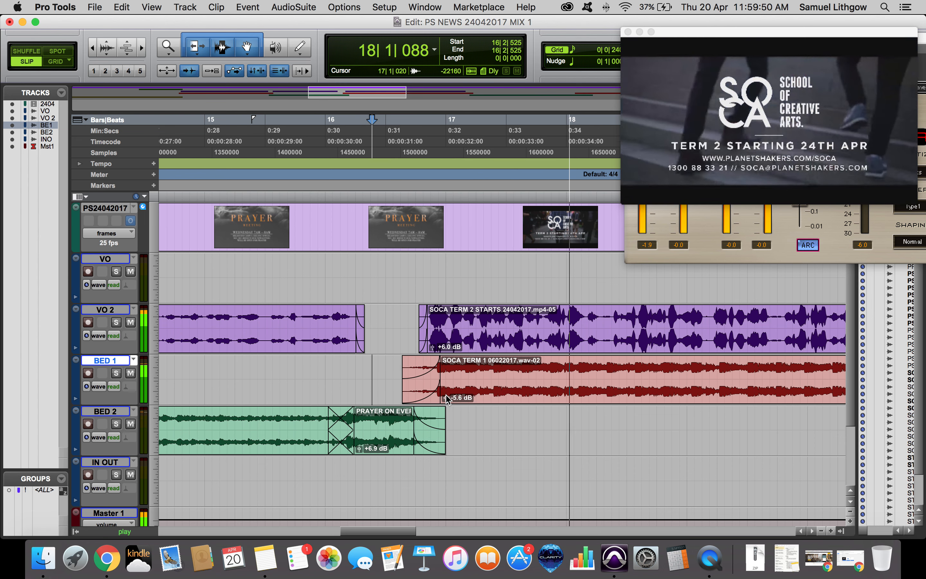
key("space")
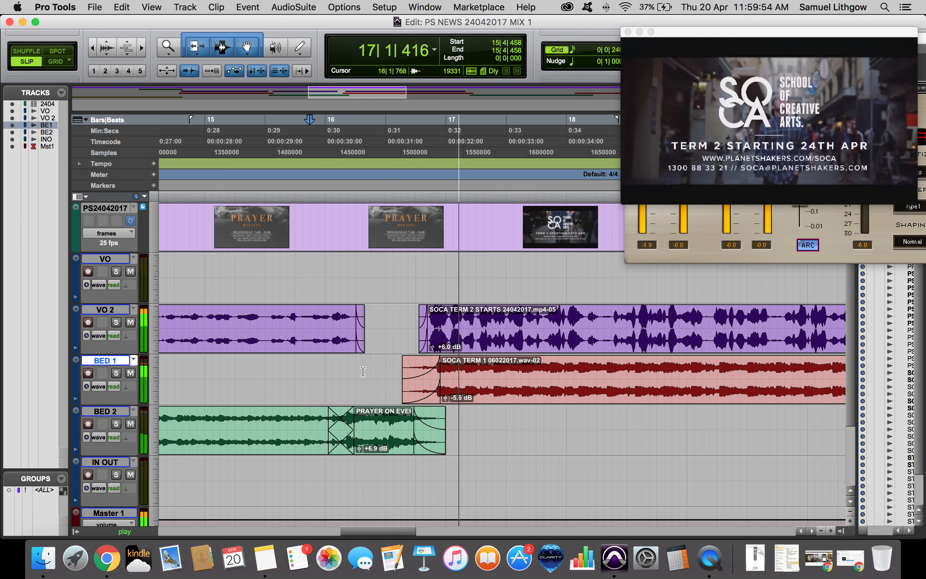
Extend the end of the BED 2 prayer clip so it overlaps the start of the SOCA TERM 1 clip.
left_click_drag(413, 427, 498, 427)
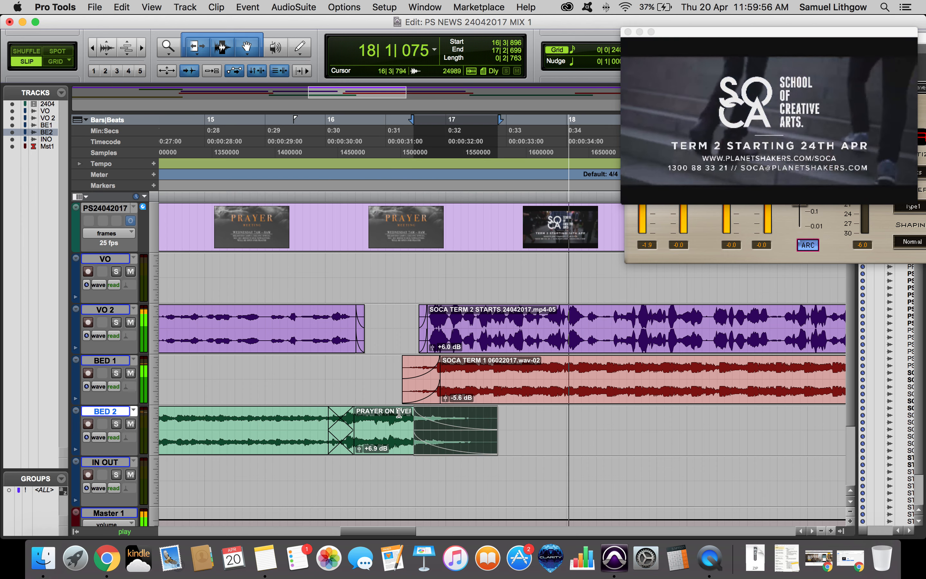
left_click(389, 412)
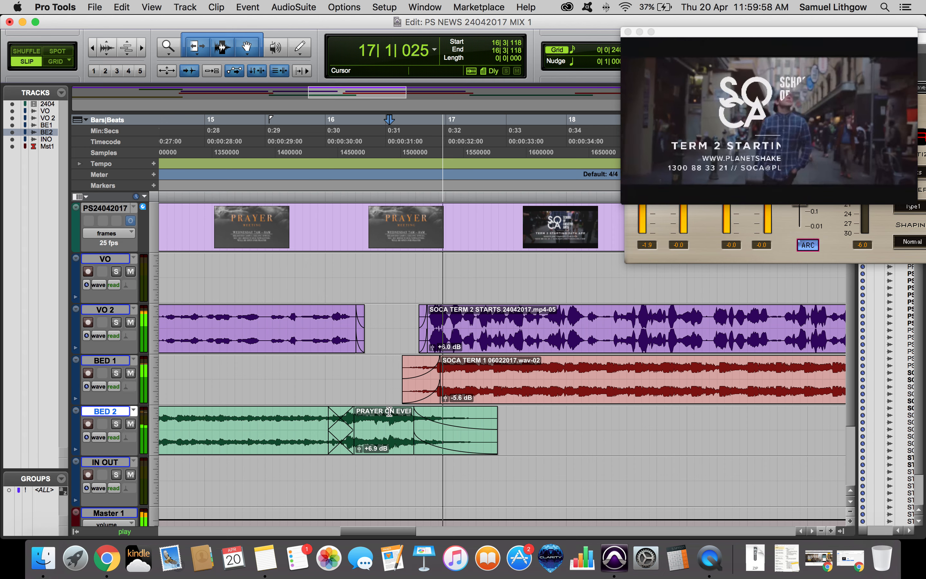
left_click_drag(497, 425, 478, 425)
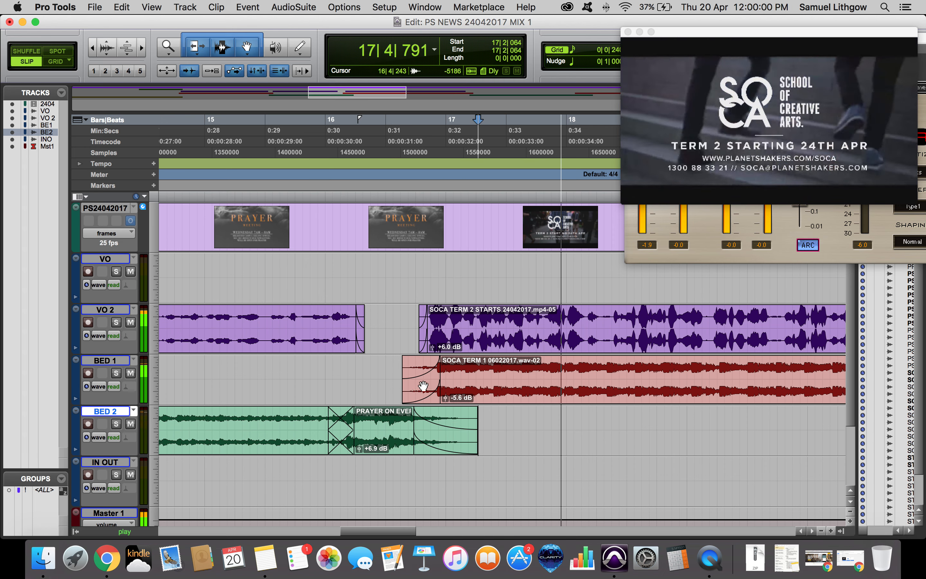
Trim the SOCA TERM 1 clip's start slightly later and shorten its fade-in, then play the transition.
left_click(410, 366)
left_click(421, 394)
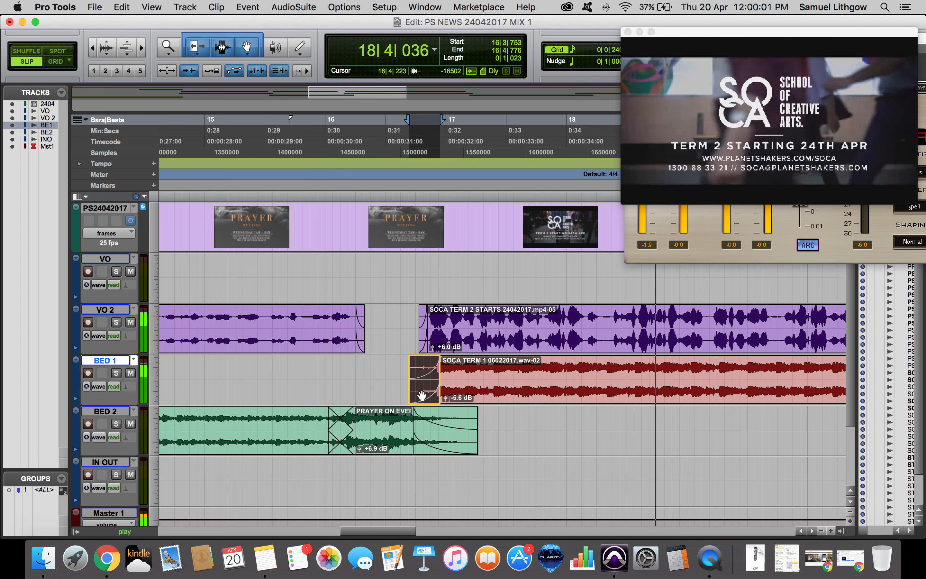
left_click(390, 362)
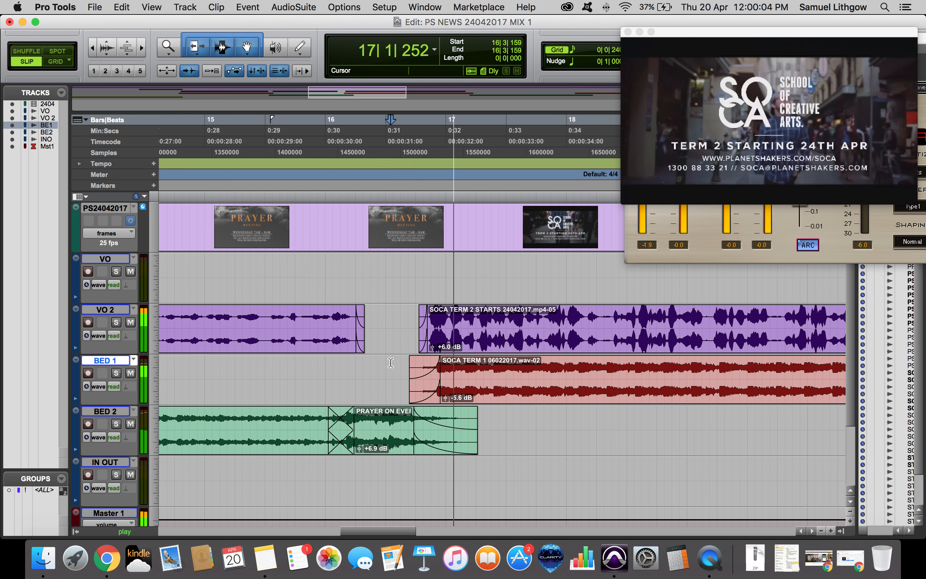
left_click_drag(435, 364, 426, 364)
key("space")
left_click(397, 362)
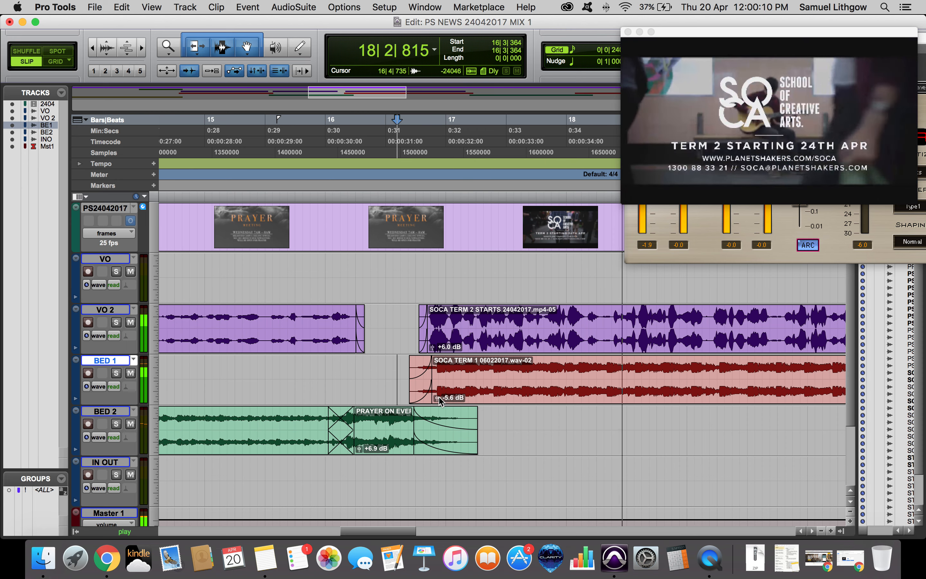
Play through the SOCA TERM 2 section at a wider zoom.
left_click(543, 363)
key("r")
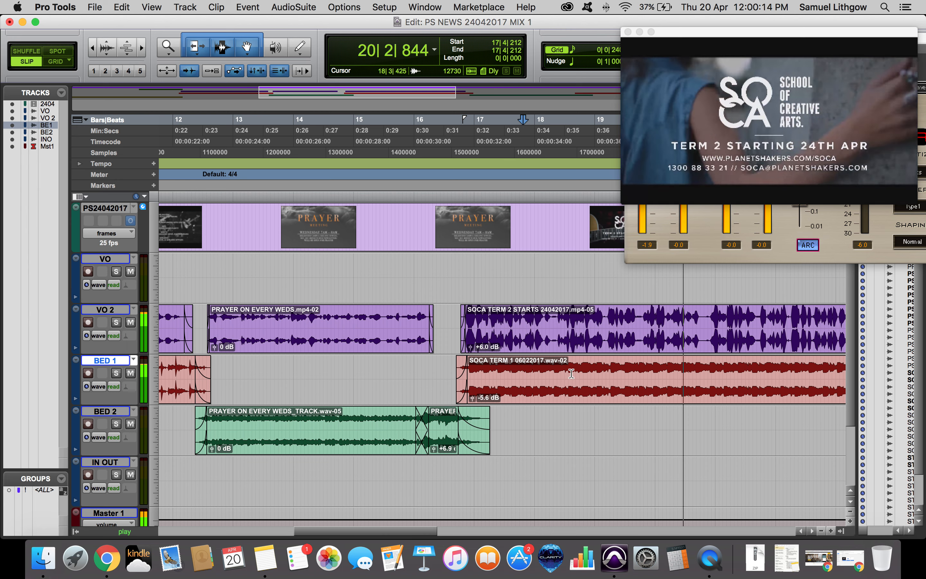
scroll(572, 374, "right", 5)
left_click(603, 368)
key("space")
key("space")
Add a fade-out at the end of the SOCA TERM 1 bed clip on BED 1.
scroll(604, 363, "right", 8)
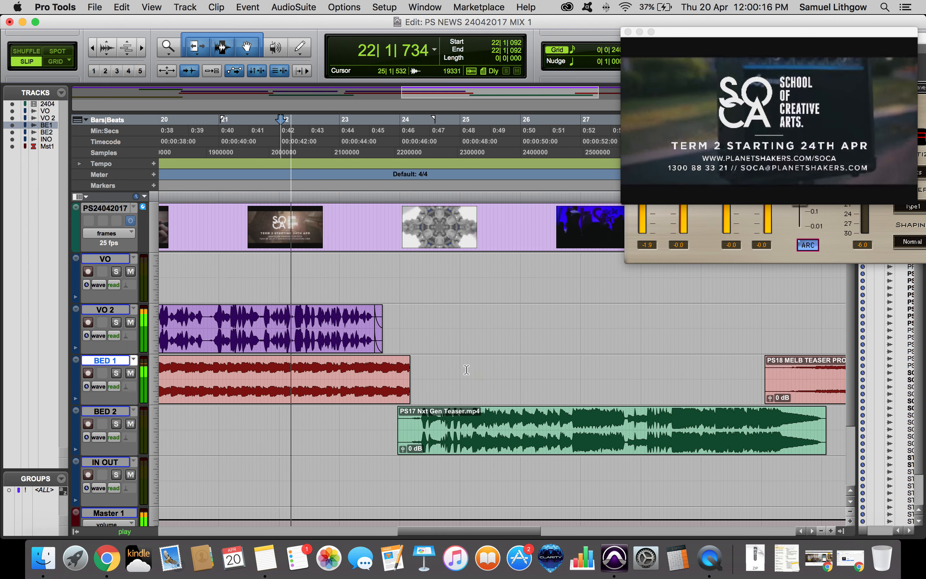
key("t")
scroll(563, 367, "right", 4)
left_click(552, 362)
key("g")
left_click(612, 360)
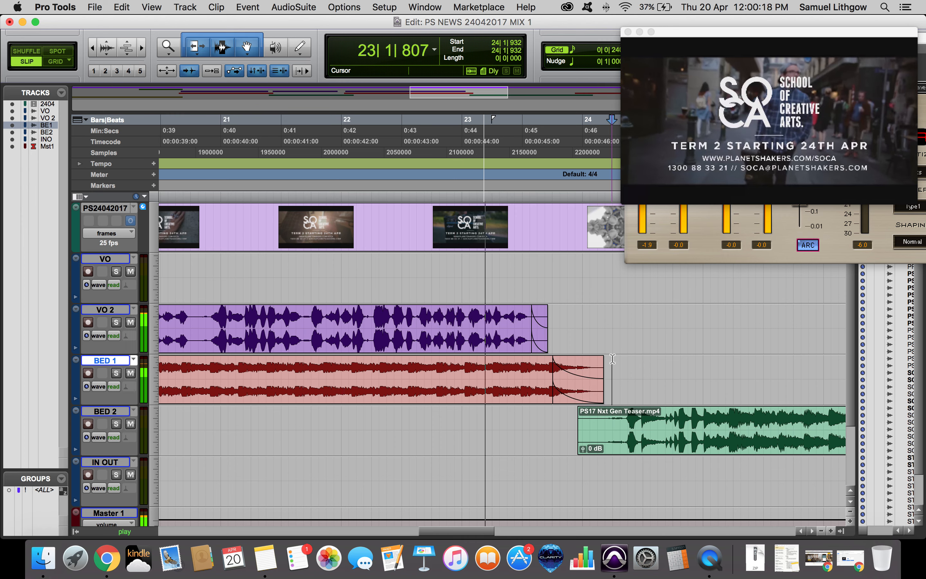
Lengthen the SOCA TERM 1 clip's end and fade-out to overlap the PS17 Nxt Gen Teaser clip, then play.
scroll(600, 359, "right", 4)
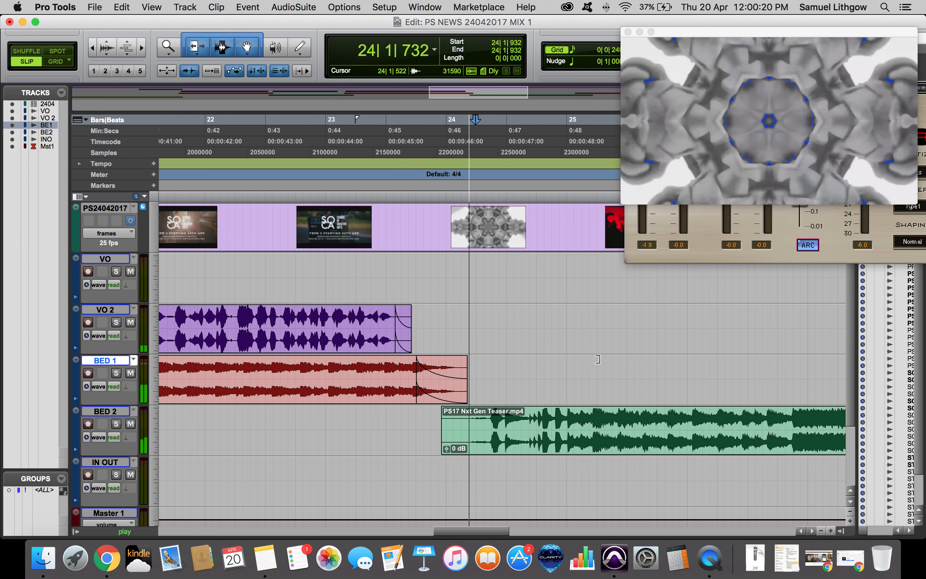
left_click_drag(430, 398, 461, 396)
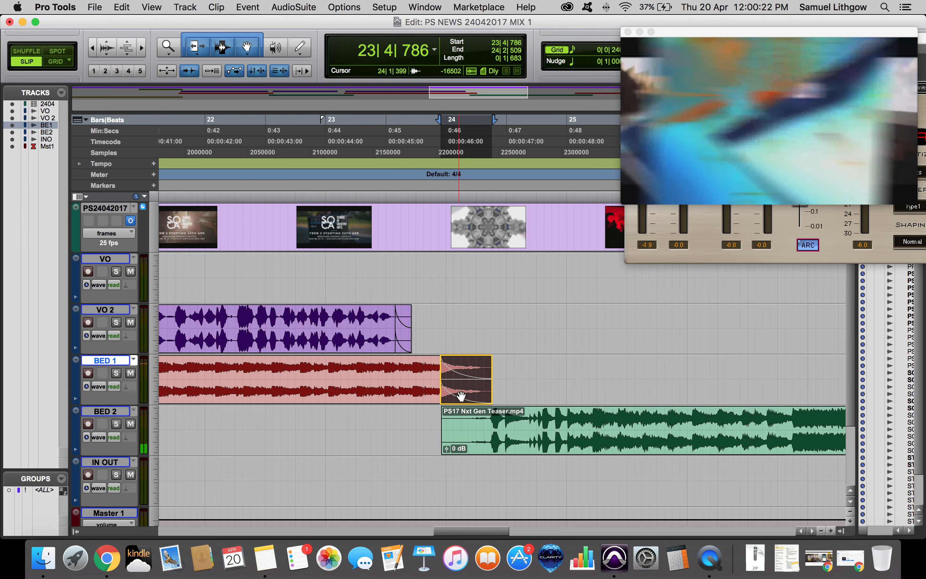
left_click(372, 361)
key("space")
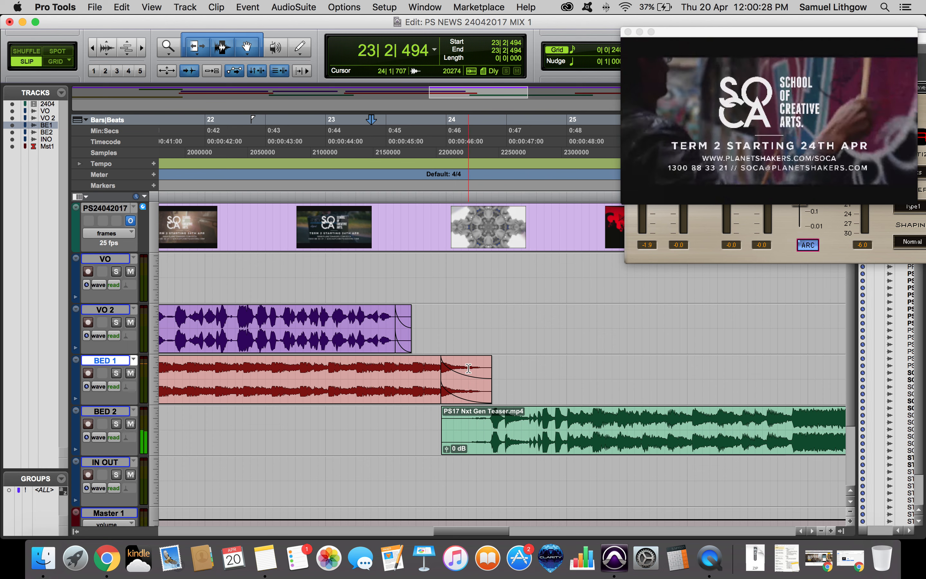
Play the transition from the SOCA TERM 1 bed into the PS17 Nxt Gen Teaser bed from several positions.
left_click(429, 307)
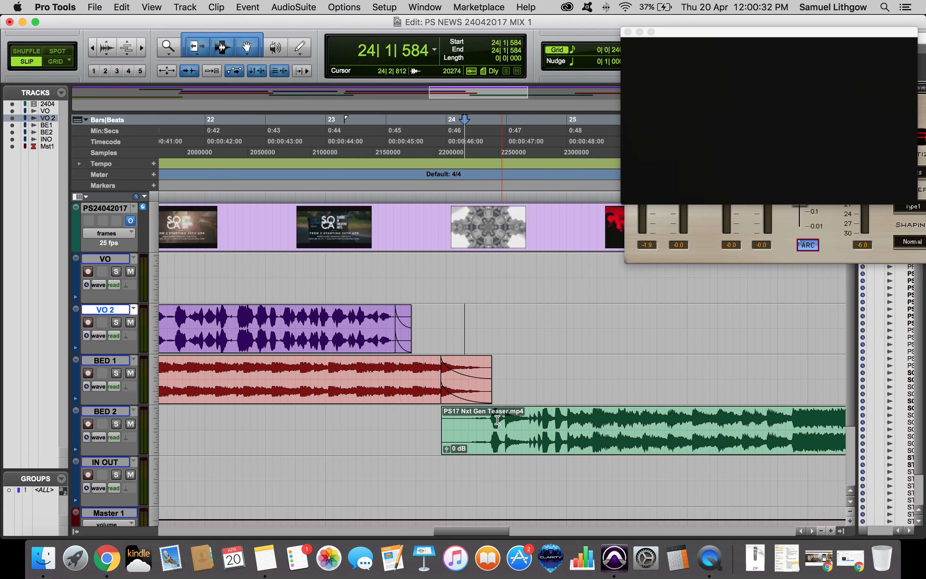
left_click(471, 420)
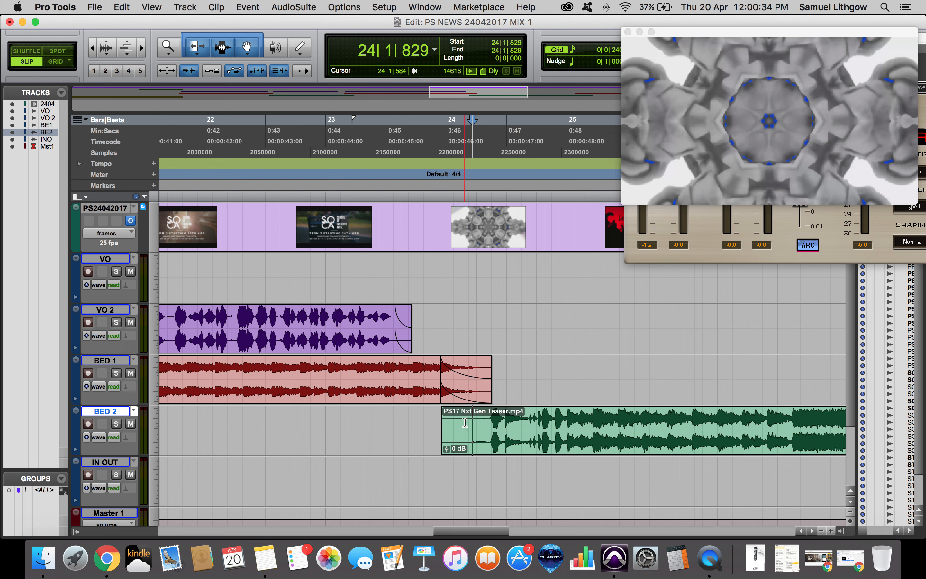
left_click(430, 417)
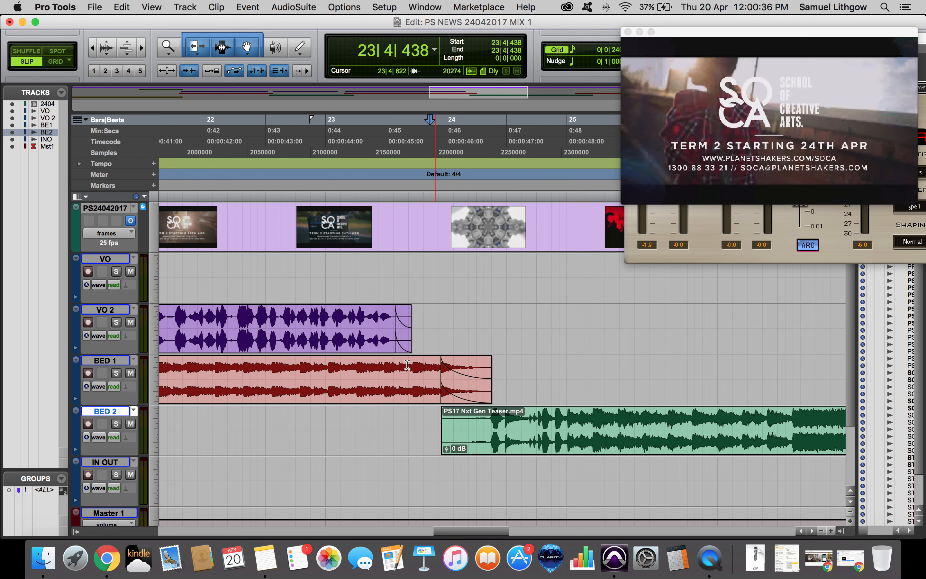
left_click(373, 364)
key("space")
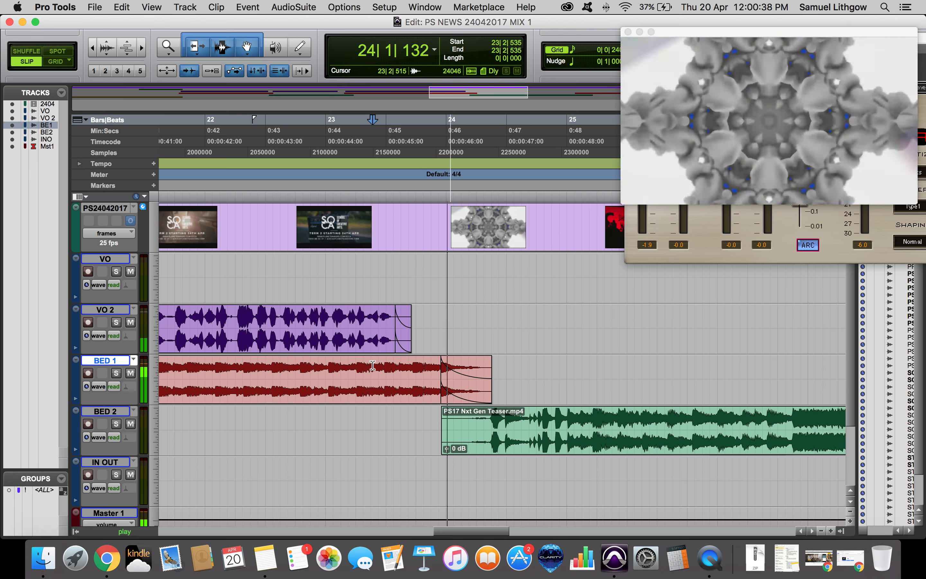
scroll(397, 366, "right", 6)
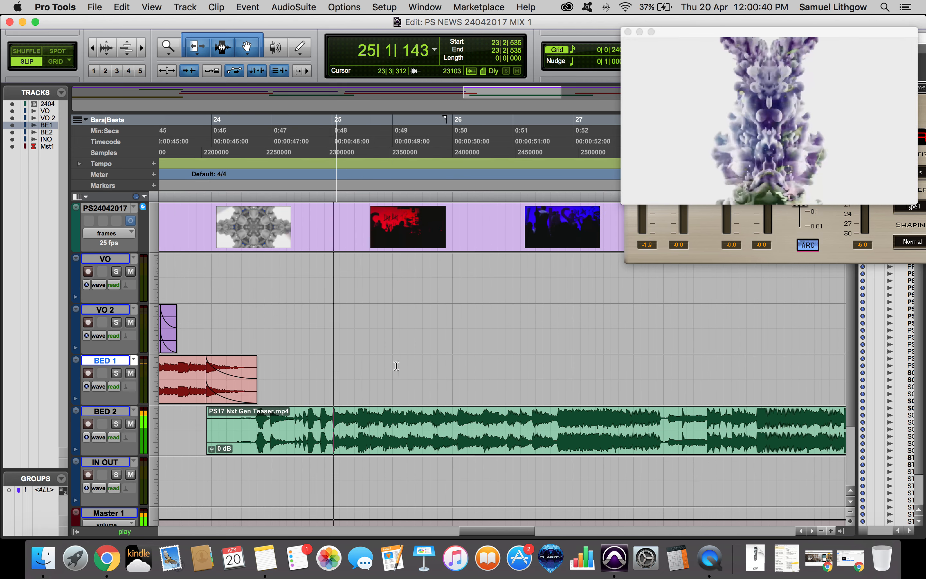
left_click(552, 417)
key("r")
key("r")
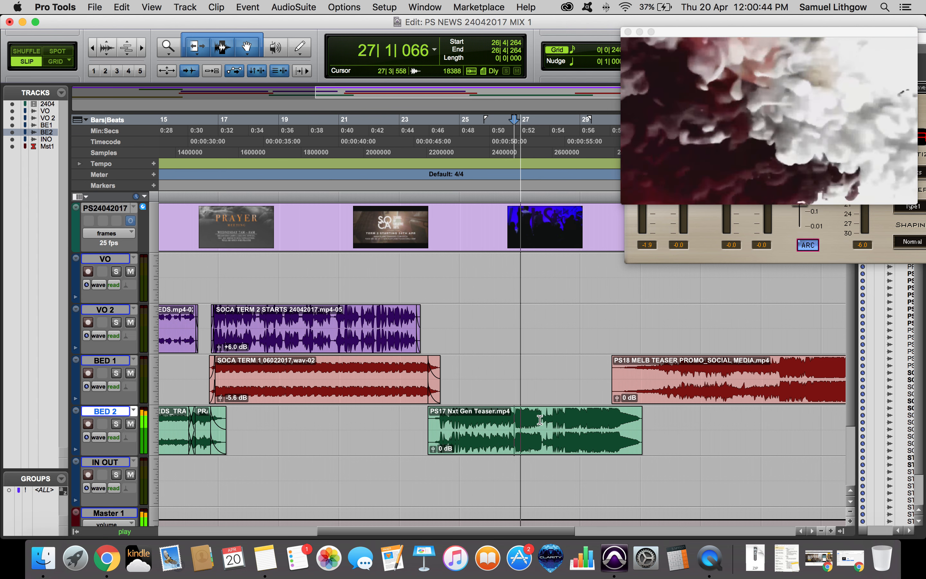
key("space")
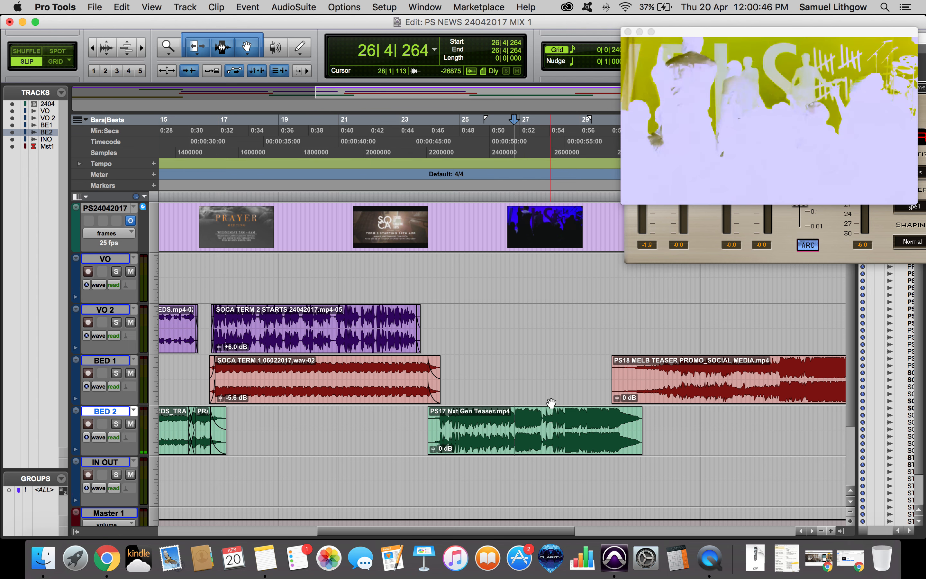
left_click(562, 411)
key("space")
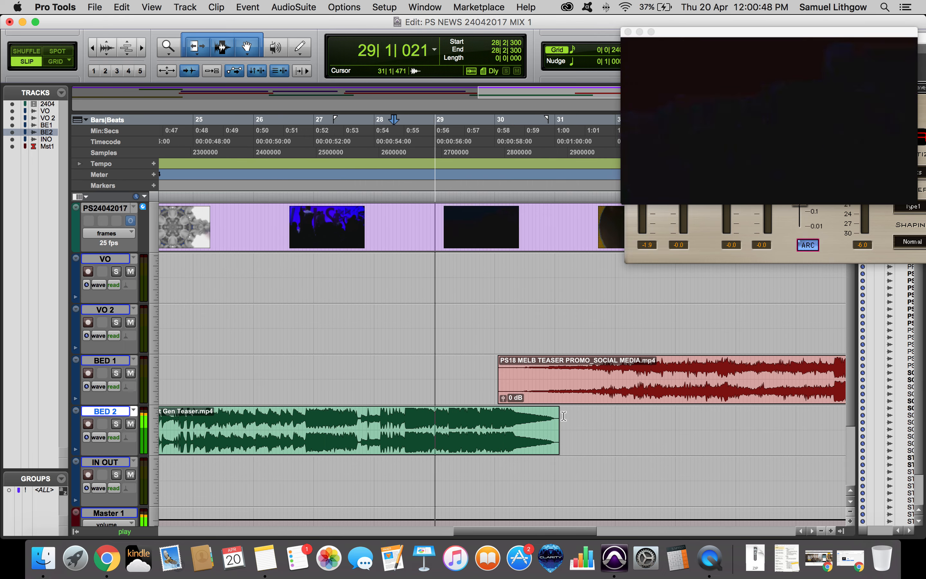
Try to extend the end of the PS17 Nxt Gen Teaser clip on BED 2.
left_click_drag(558, 418, 596, 420)
left_click(616, 421)
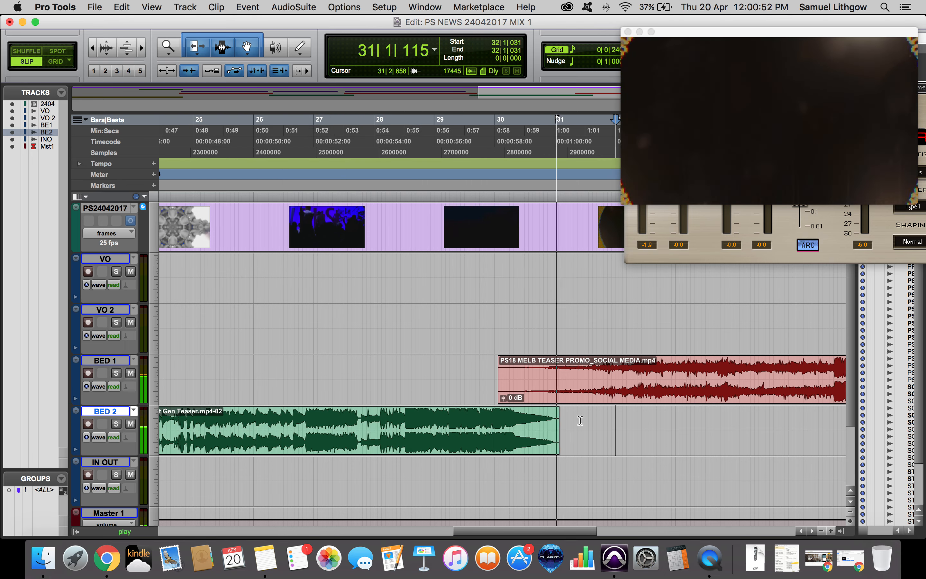
left_click(581, 420)
key("super+bracketleft")
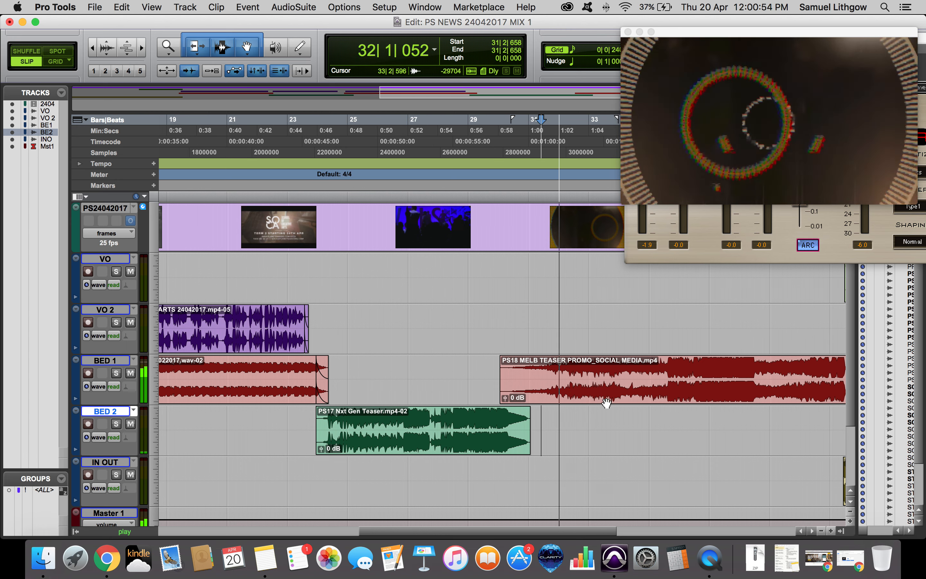
Play through the PS18 MELB TEASER PROMO clip on BED 1.
left_click(676, 360)
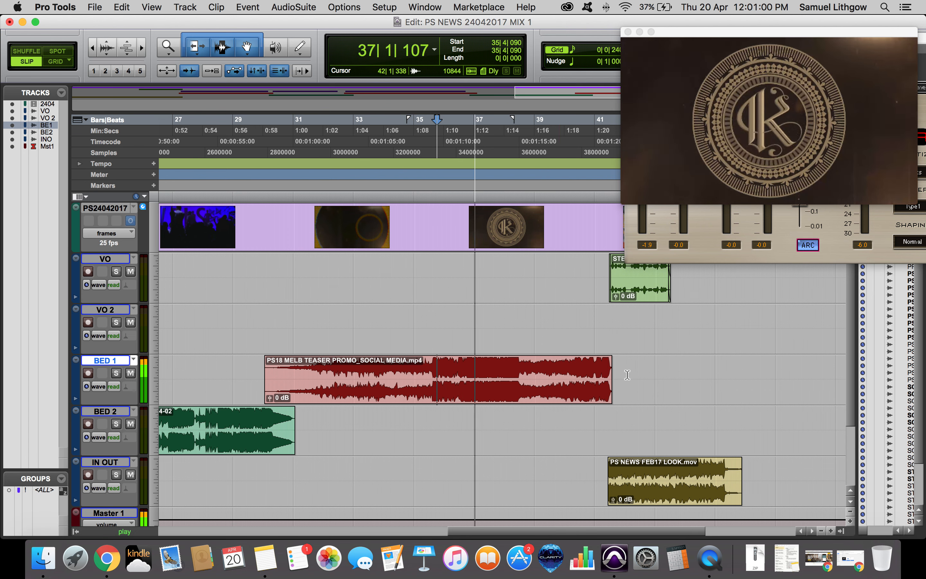
key("space")
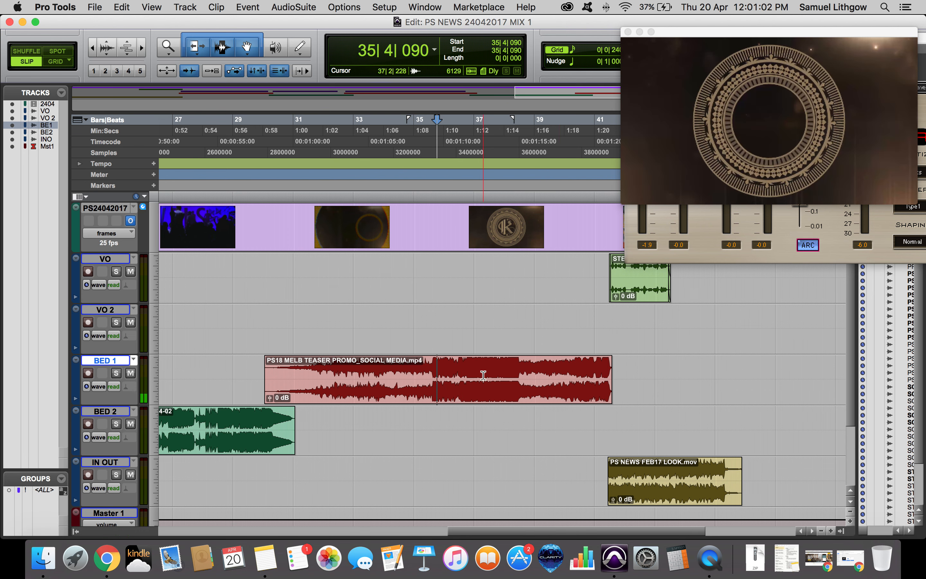
left_click(512, 362)
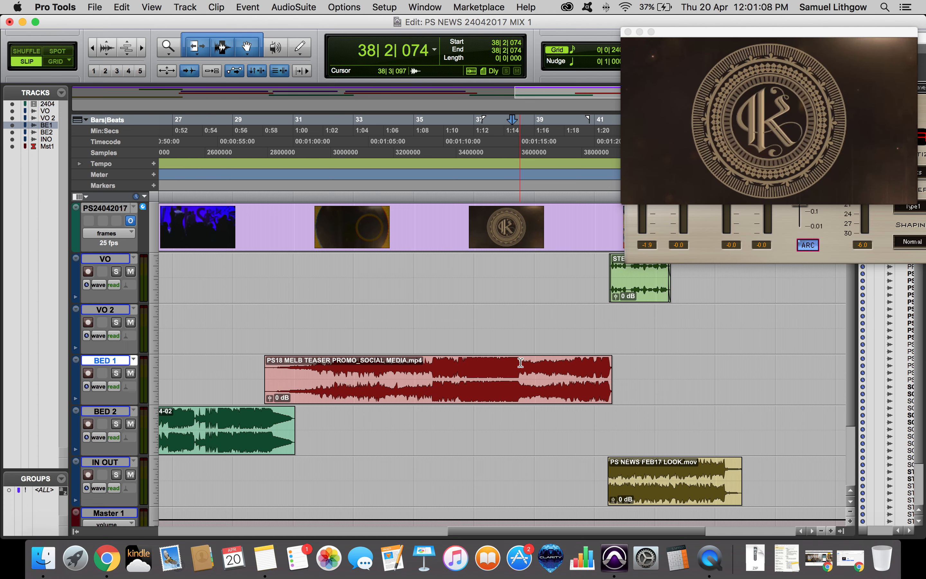
key("space")
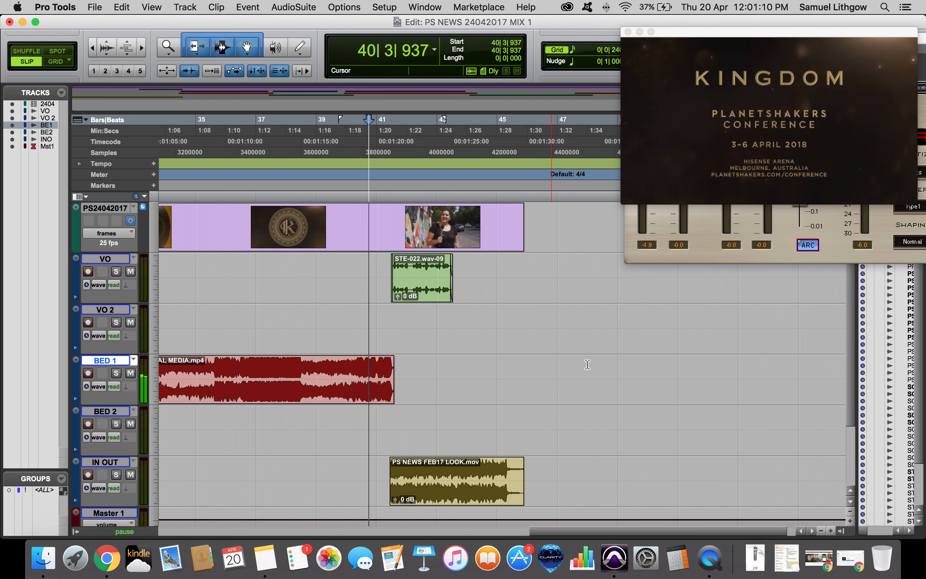
Add a short fade-out to the end of the PS18 MELB TEASER PROMO clip and play its ending.
left_click(587, 364)
key("t")
scroll(465, 367, "left", 10)
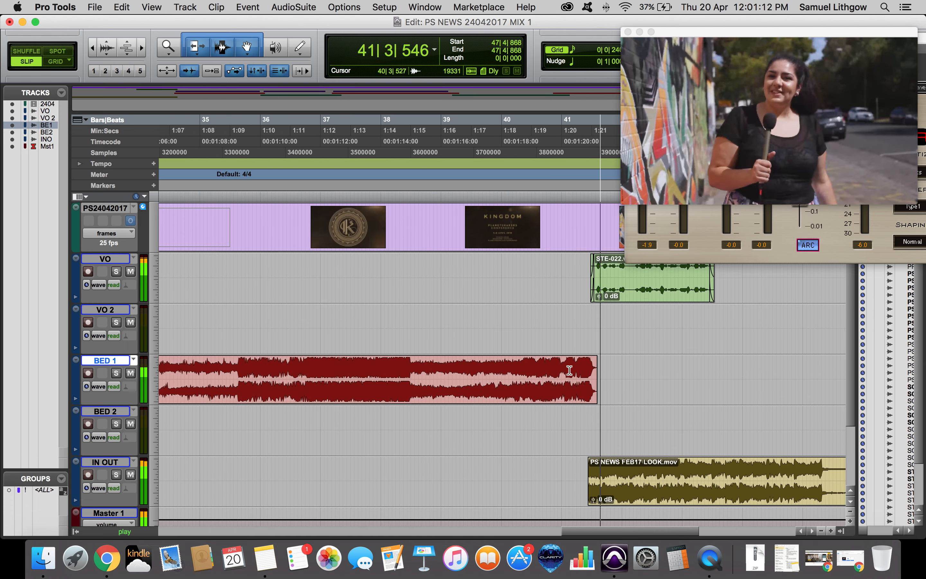
key("space")
left_click_drag(596, 370, 627, 369)
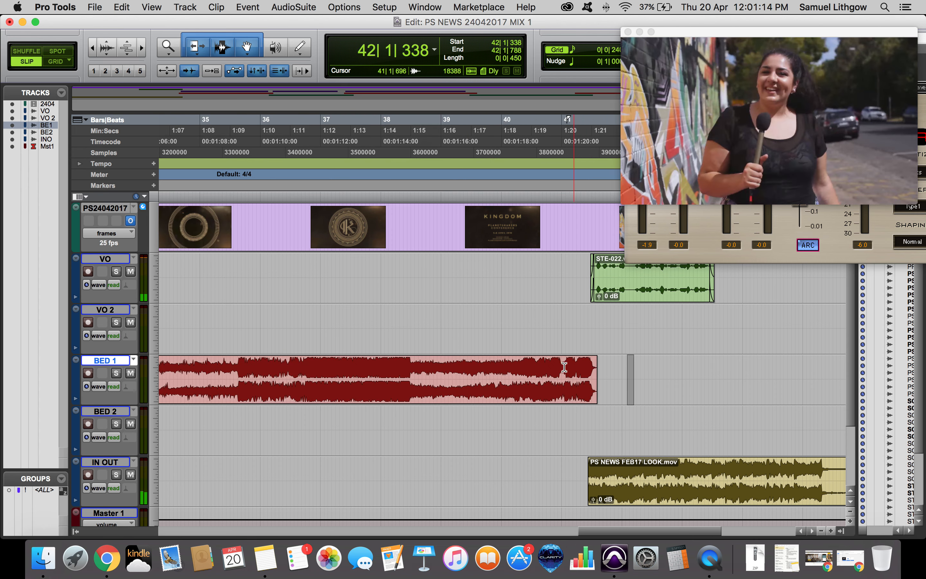
left_click(563, 366)
scroll(555, 382, "right", 5)
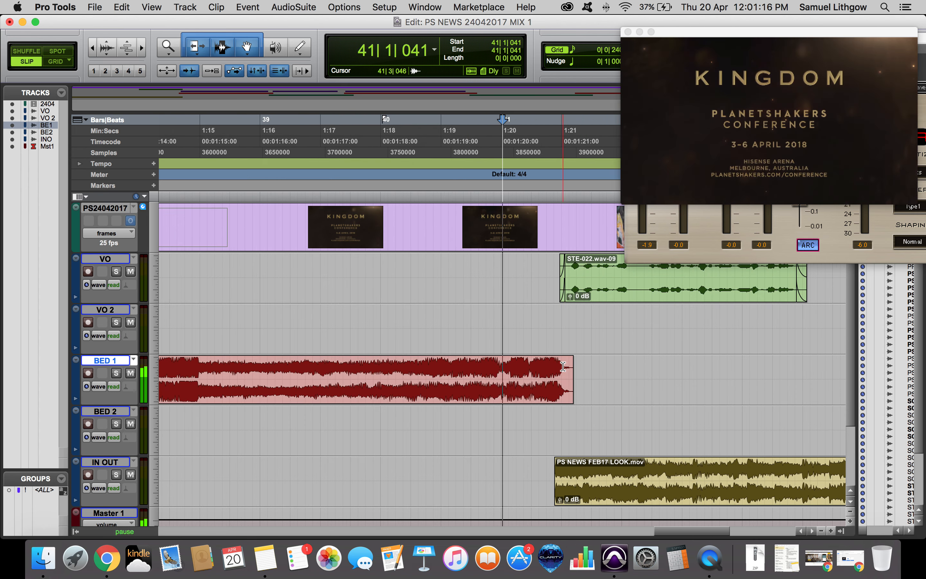
key("space")
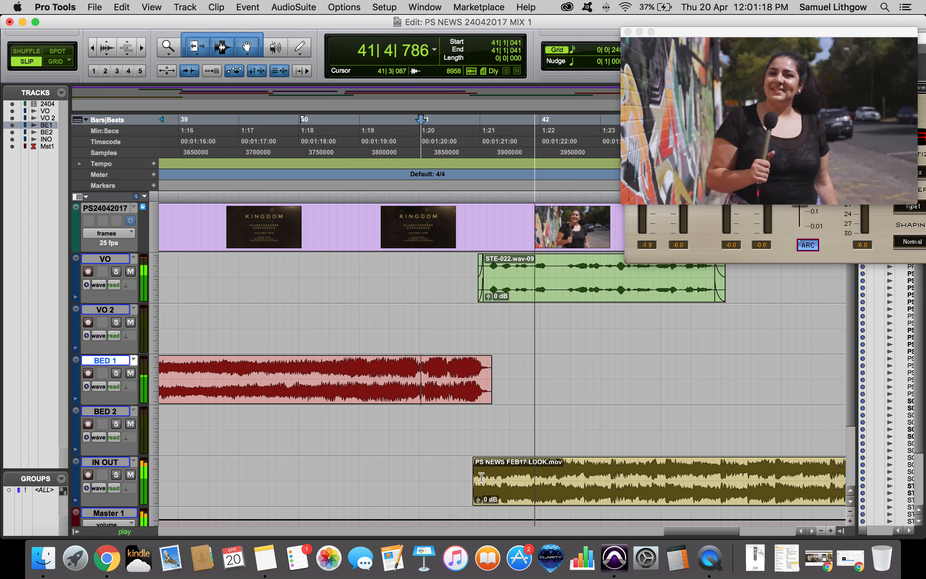
Extend the PS NEWS FEB17 LOOK clip's start earlier on IN OUT, add a fade-in to it, and play.
key("space")
left_click_drag(475, 474, 448, 472)
left_click(491, 467)
key("d")
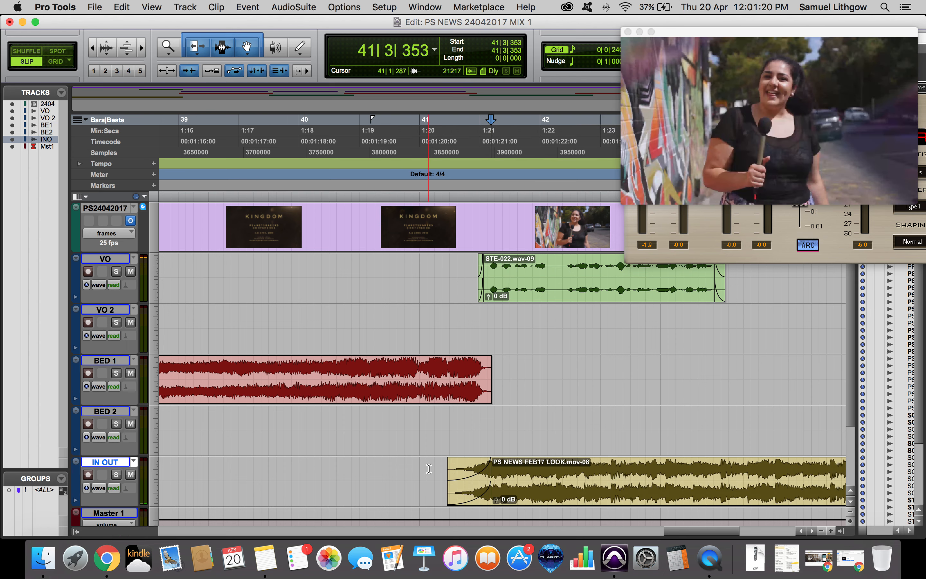
left_click(418, 467)
key("space")
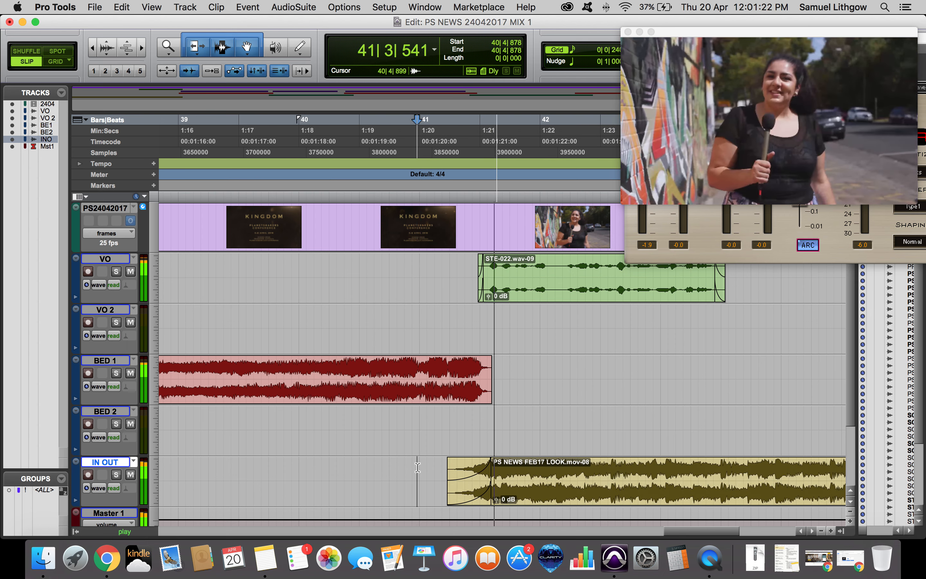
Play back the transition where the BED 1 music clip ends and the IN OUT clip begins.
left_click(488, 368)
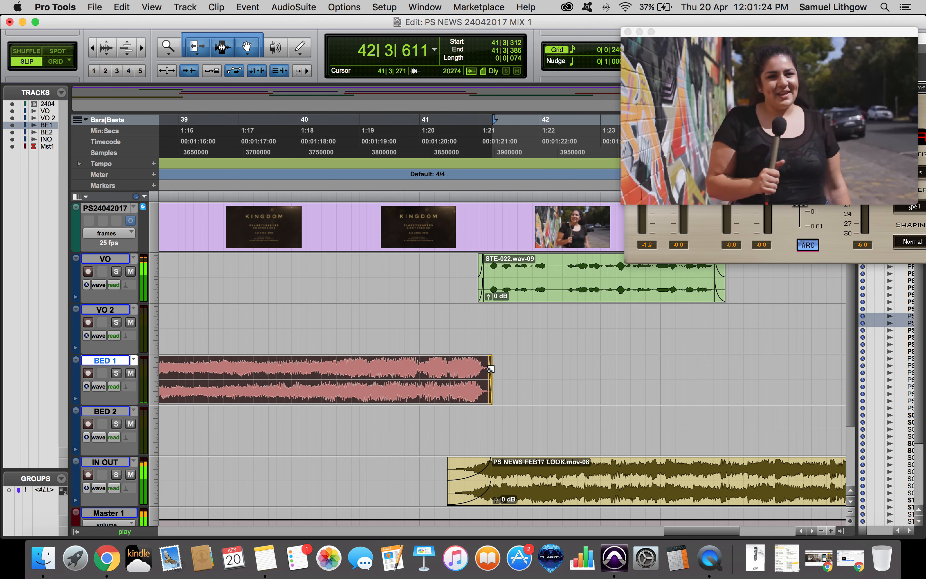
left_click(519, 369)
left_click(518, 362)
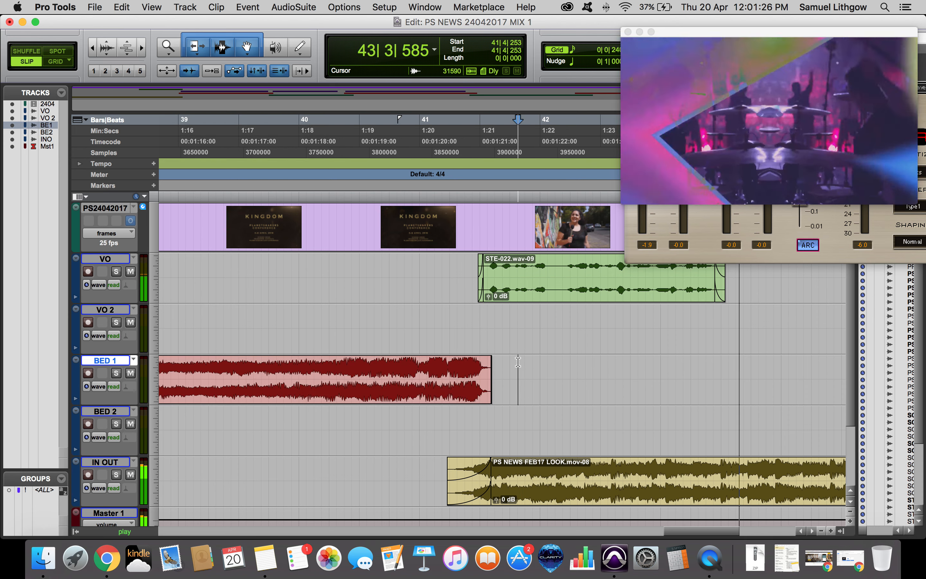
key("space")
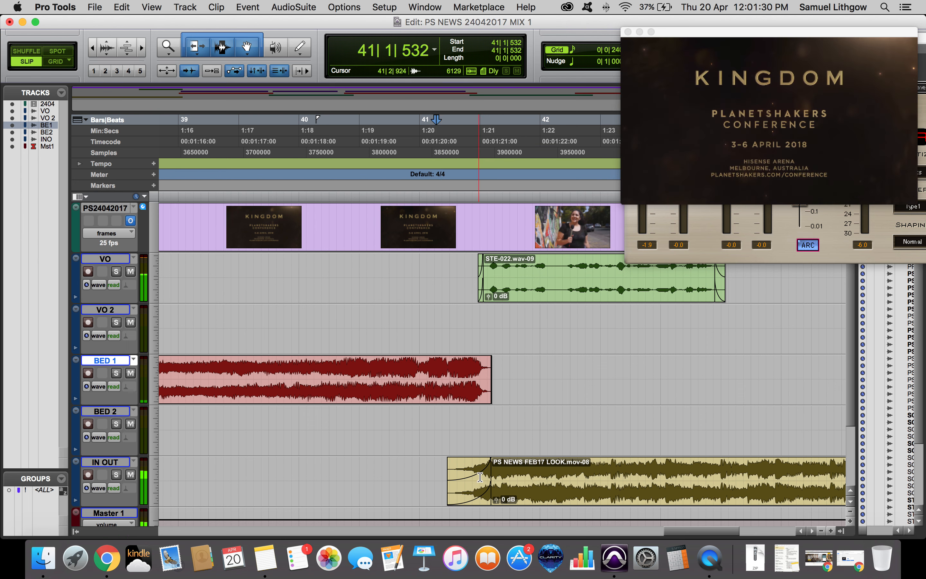
left_click(465, 416)
key("space")
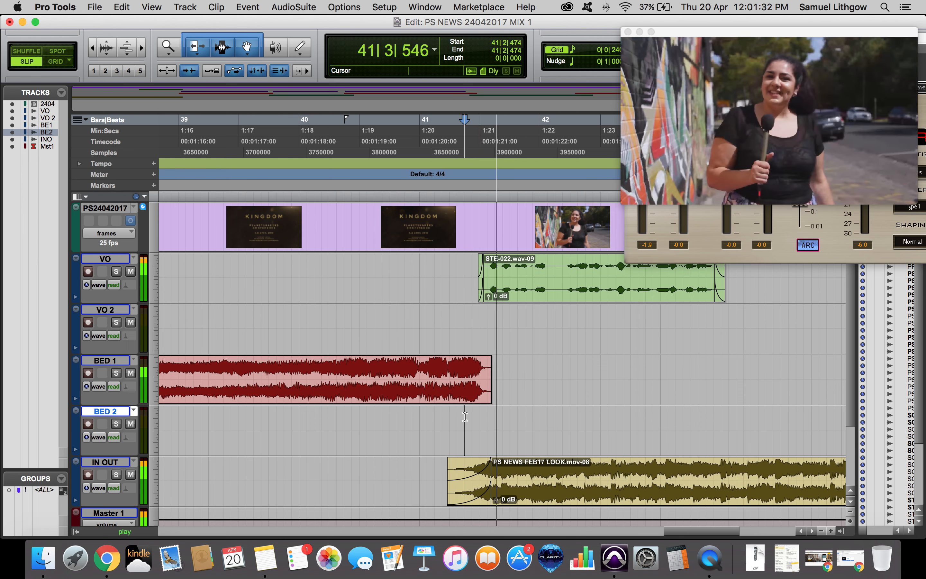
key("space")
left_click(466, 368)
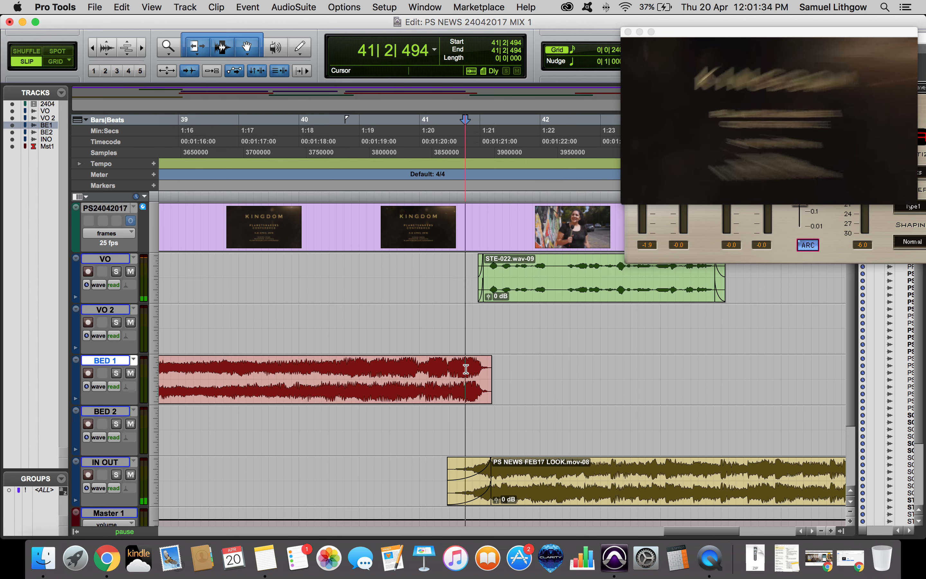
key("space")
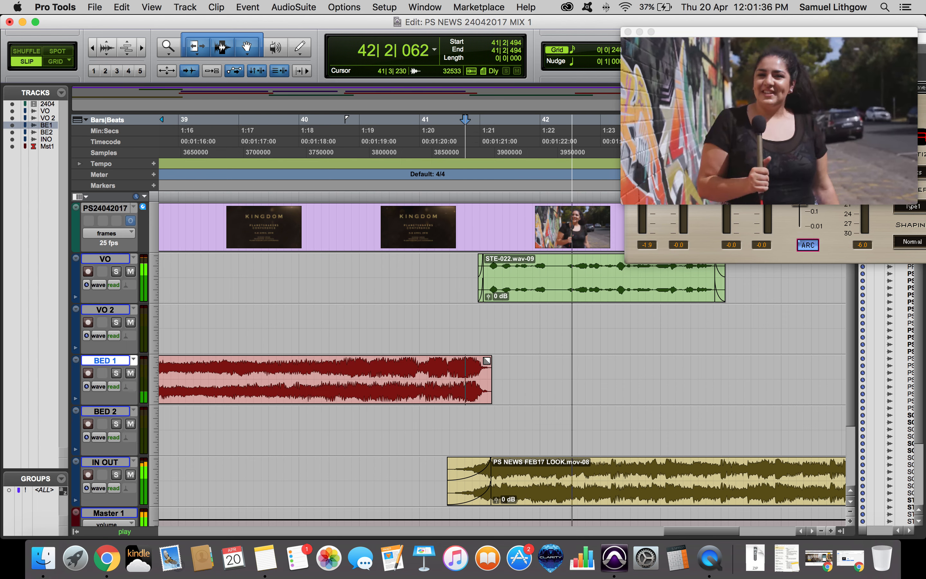
Zoom in on the end of the BED 1 clip and play across its ending.
double_click(495, 365)
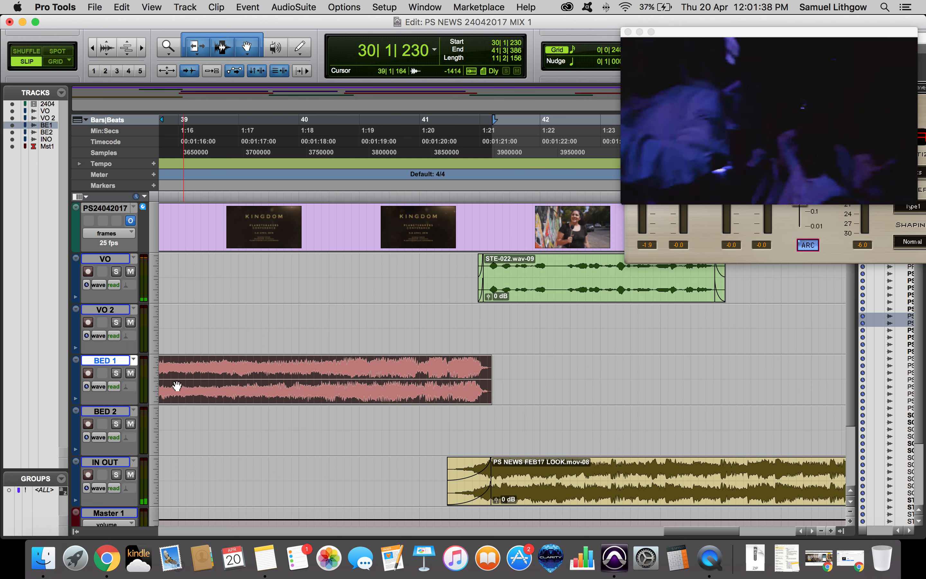
left_click(400, 370)
key("space")
key("t")
key("t")
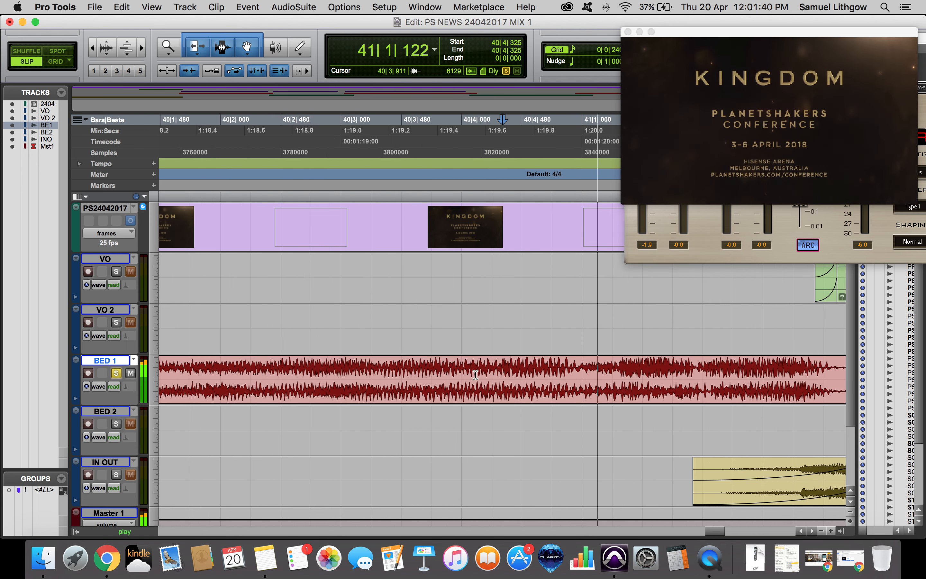
scroll(500, 374, "right", 10)
key("space")
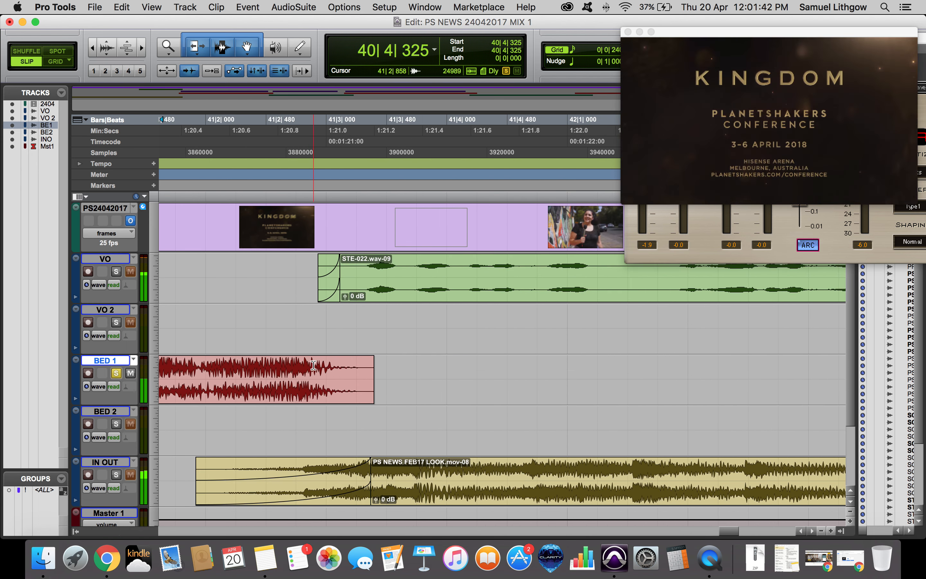
key("space")
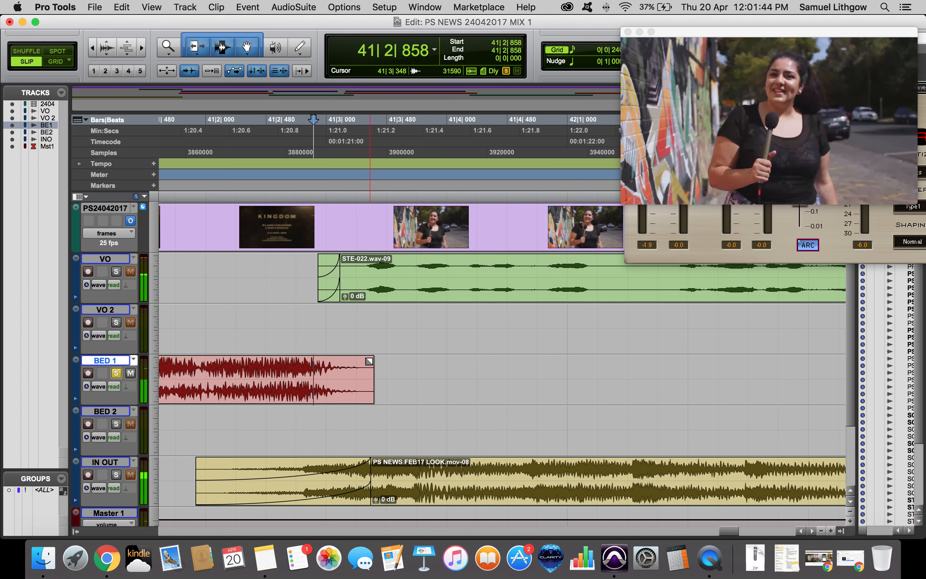
Try a short fade-out on the end of the BED 1 clip, play it back, and undo the fade.
left_click_drag(373, 359, 370, 358)
key("space")
key("space")
left_click(271, 363)
key("space")
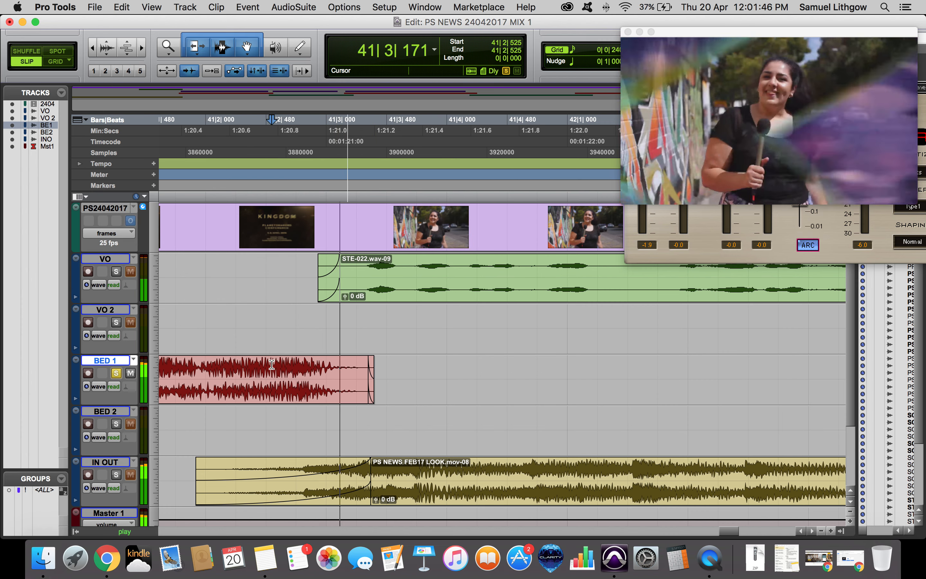
key("space")
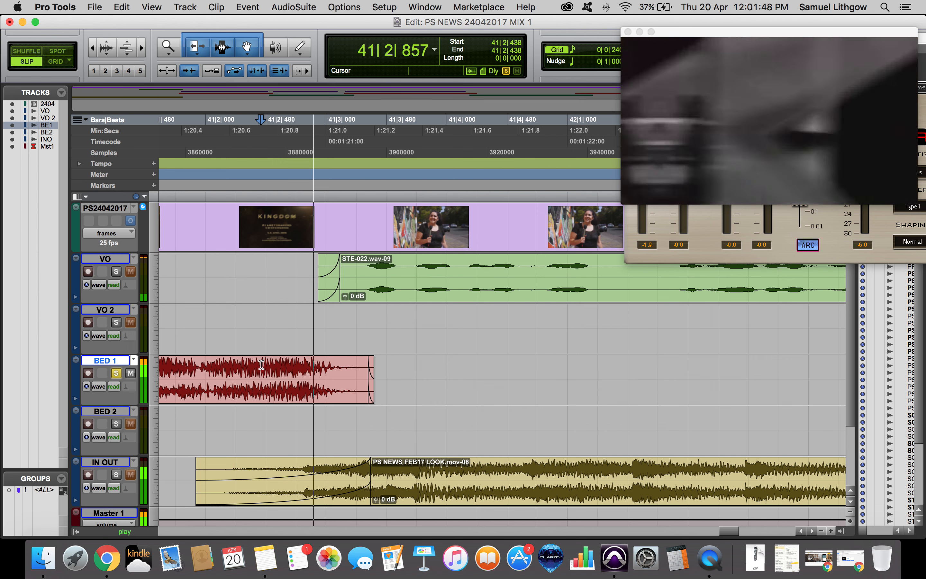
key("space")
key("super+z")
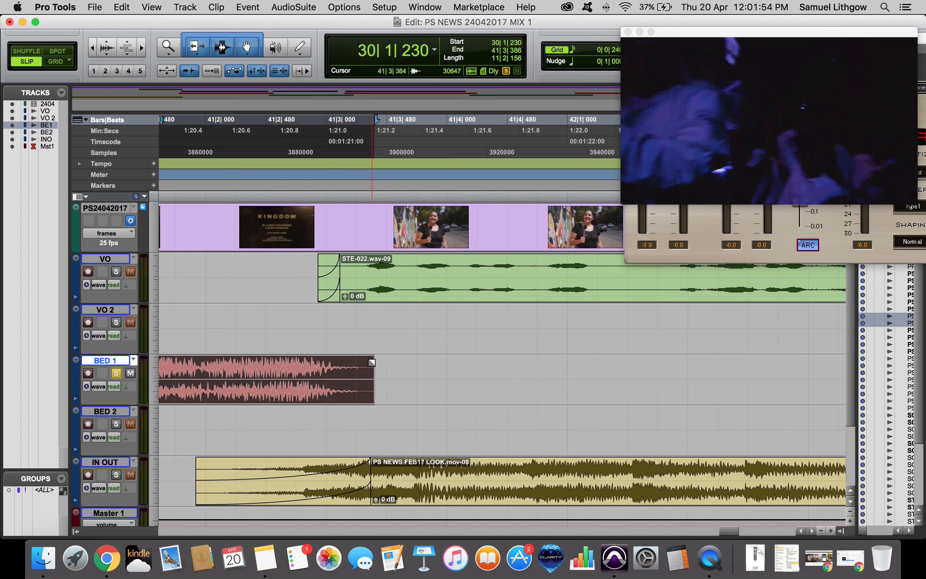
Play back the end of the BED 1 clip and the start of the IN OUT clip at a wider zoom.
left_click(249, 366)
key("space")
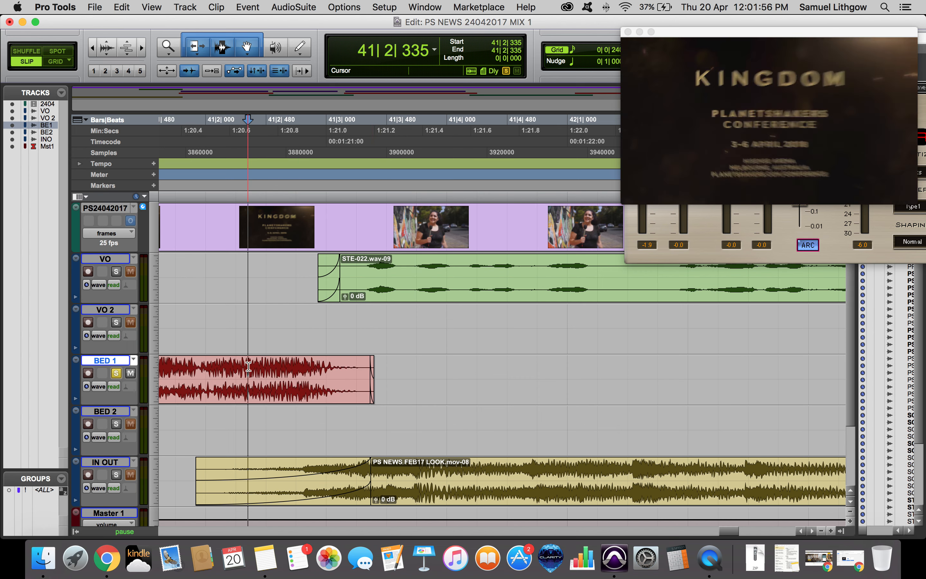
key("space")
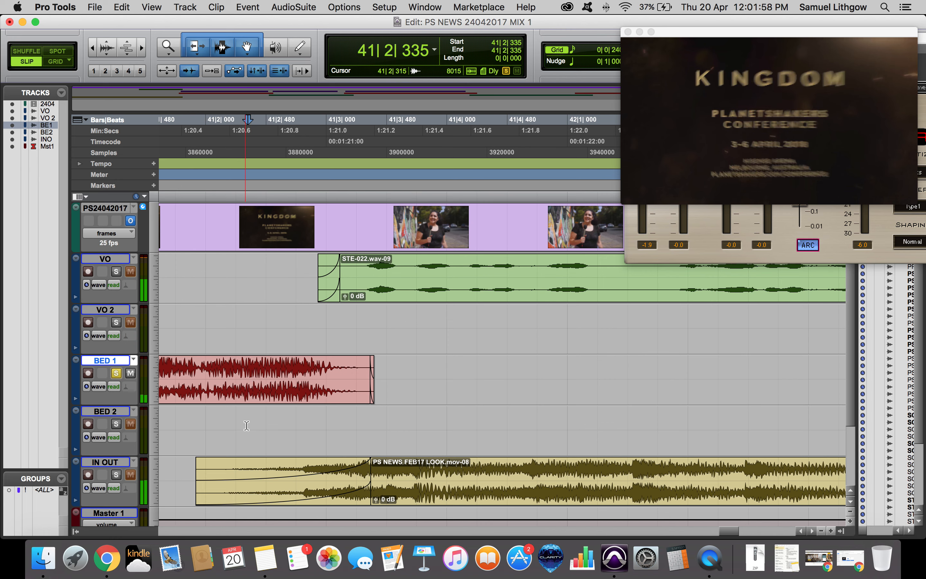
left_click(246, 426)
key("super+bracketleft")
key("super+bracketleft")
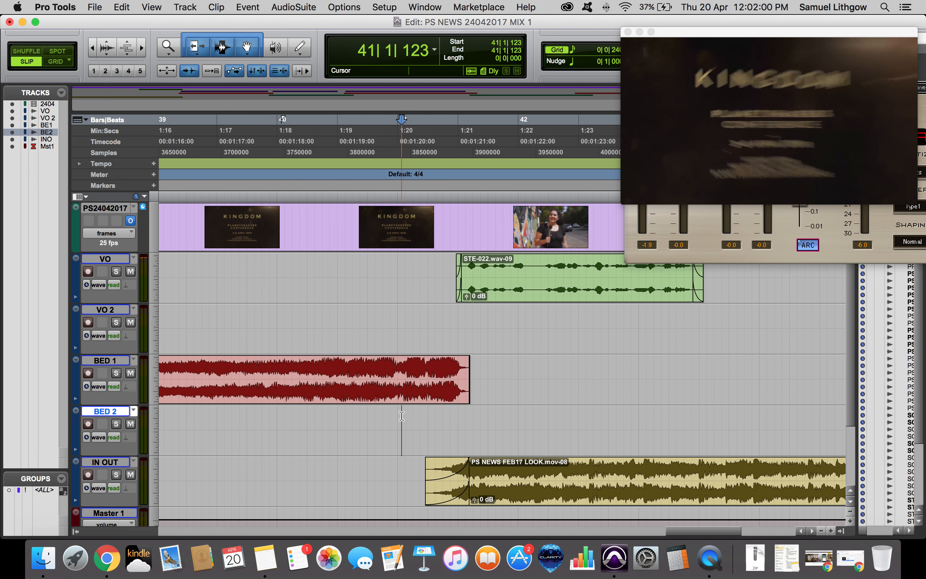
key("space")
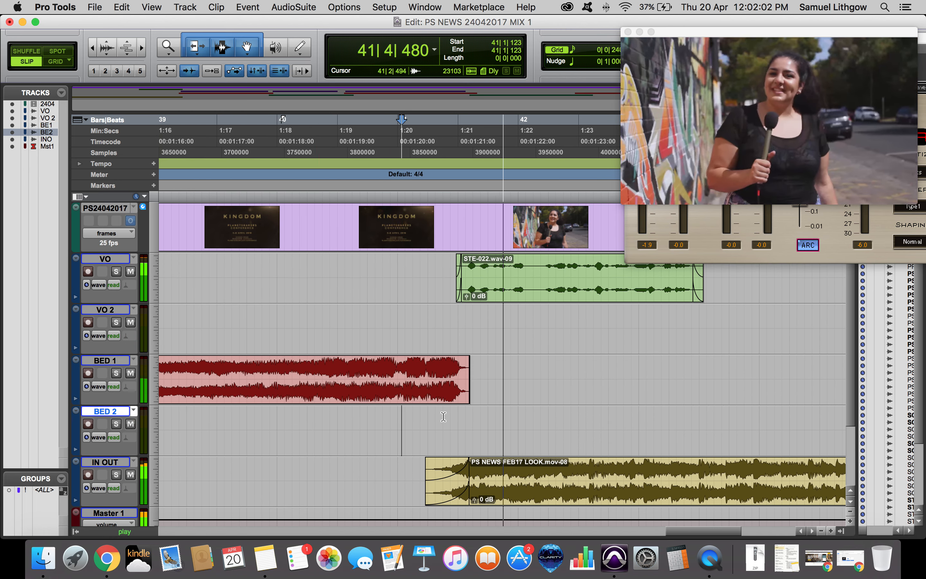
key("space")
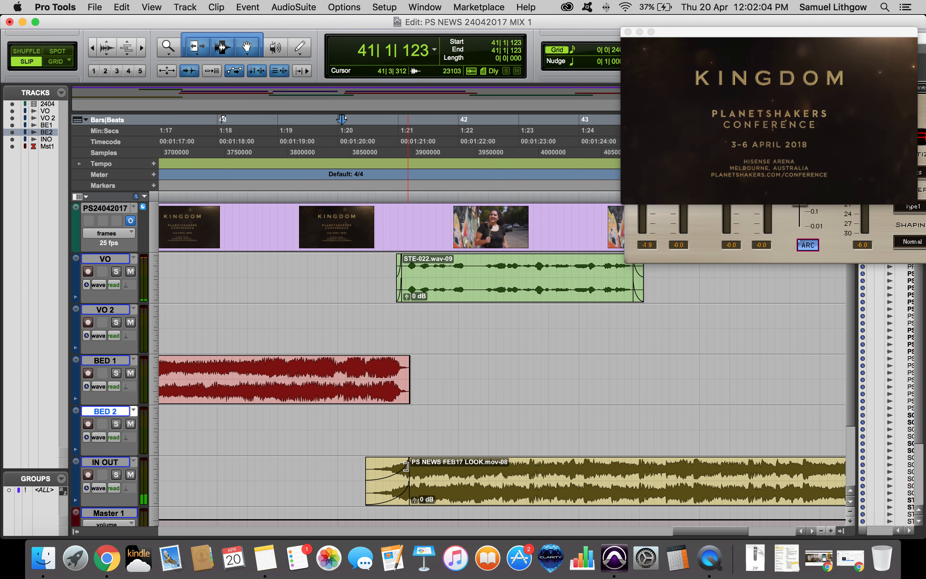
Extend the start of the PS NEWS FEB17 LOOK clip on IN OUT further earlier and play the transition.
left_click(405, 466)
left_click_drag(369, 471, 328, 462)
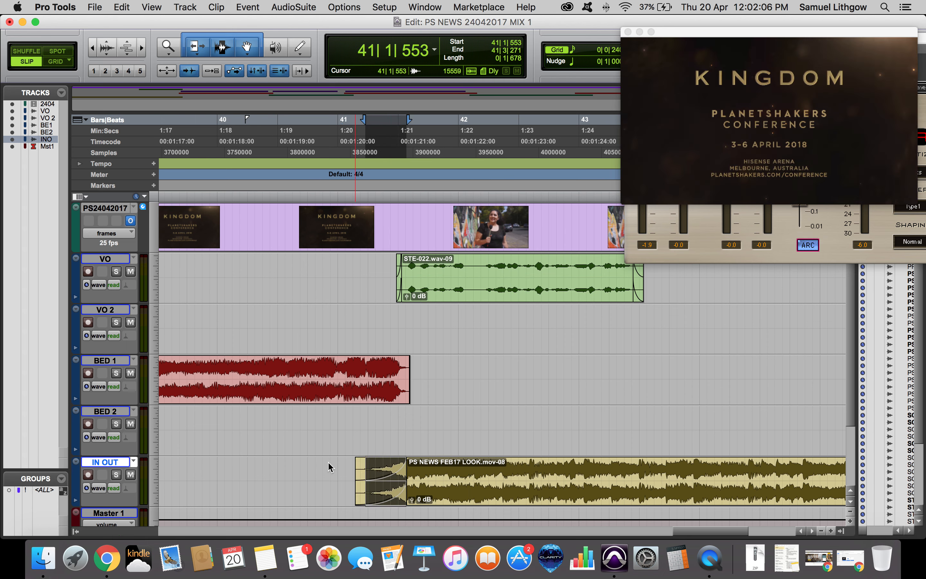
left_click(329, 463)
key("space")
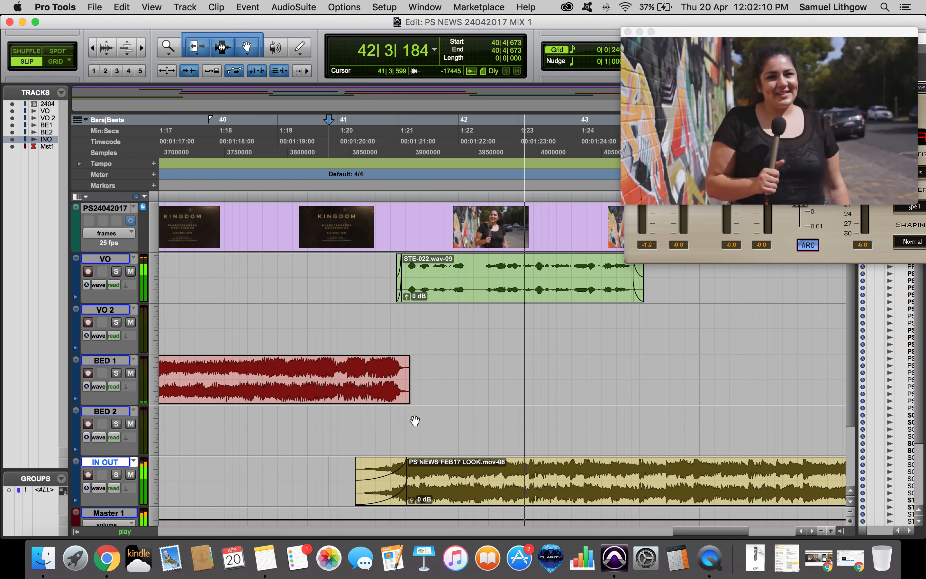
key("space")
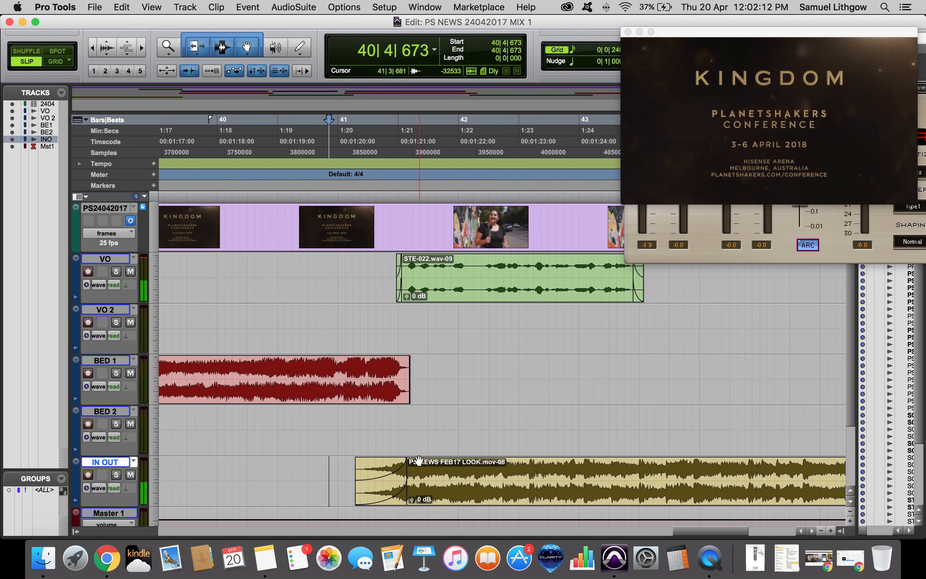
Shorten the fade-in at the start of the IN OUT clip.
left_click_drag(403, 471, 396, 470)
left_click(466, 286)
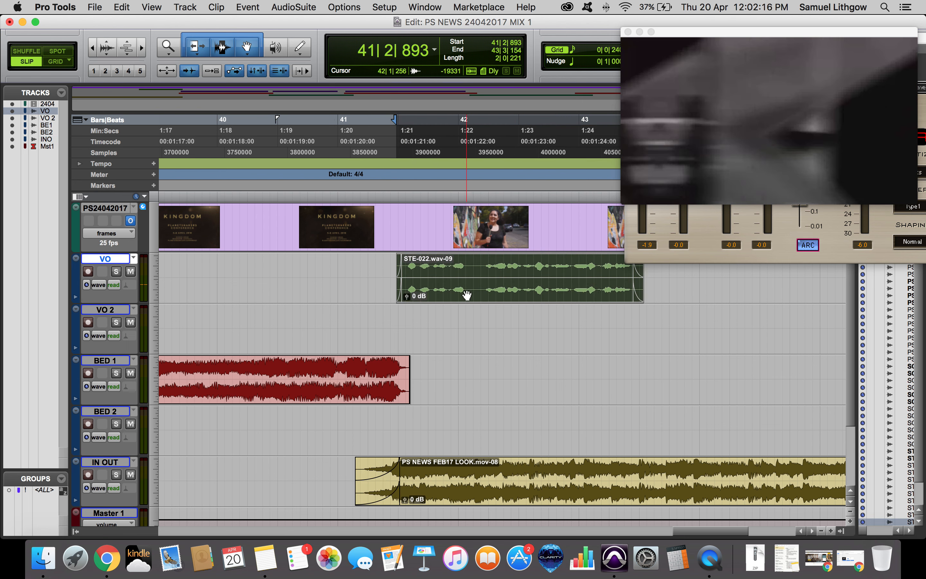
key("semicolon")
key("semicolon")
key("semicolon")
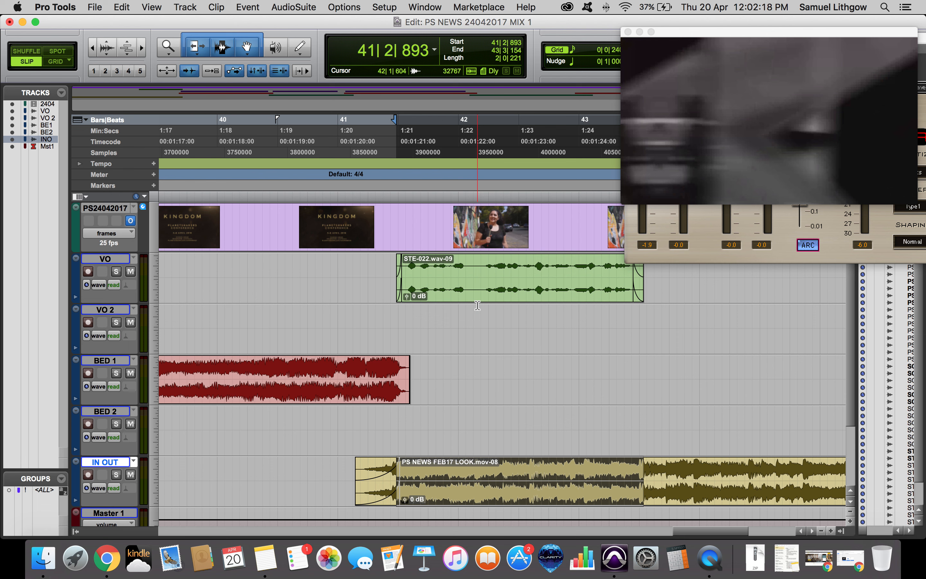
key("super+z")
key("super+shift+z")
key("super+shift+z")
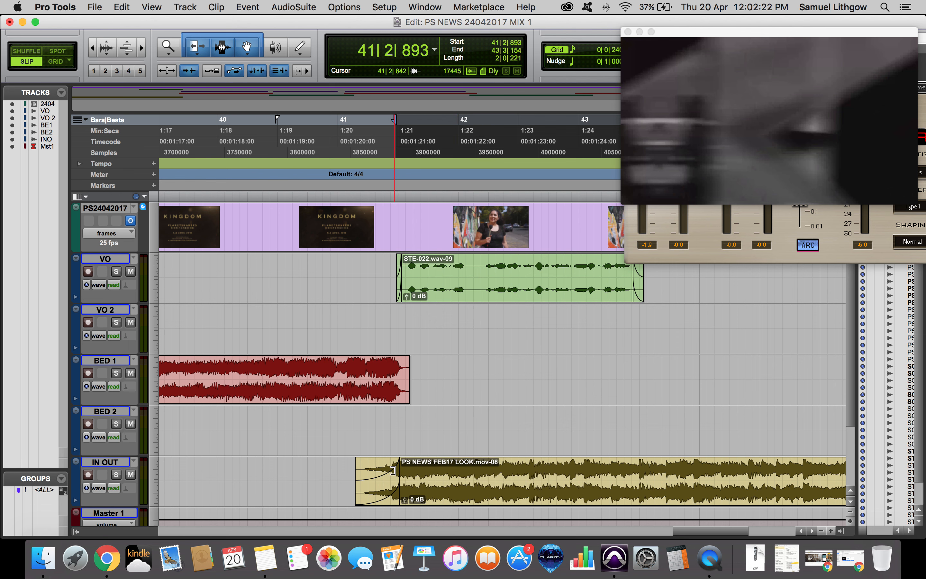
left_click_drag(396, 471, 382, 470)
Separate the IN OUT clip at the start and end of the STE-022 voice clip on VO.
left_click(415, 297)
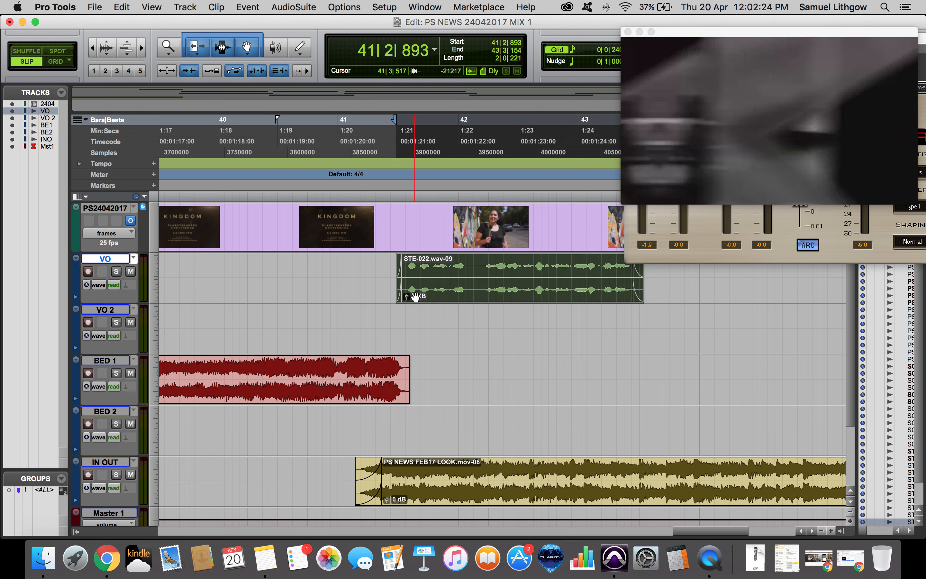
key("semicolon")
key("semicolon")
key("semicolon")
key("semicolon")
key("super+e")
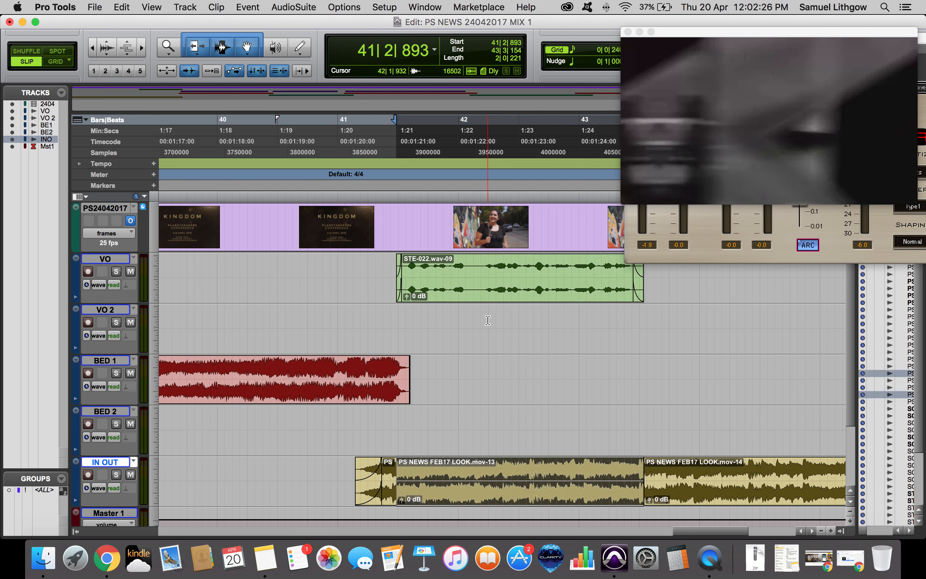
Lower the clip gain of the IN OUT section under the voice clip to -6.6 dB and play it back.
left_click_drag(405, 497, 405, 509)
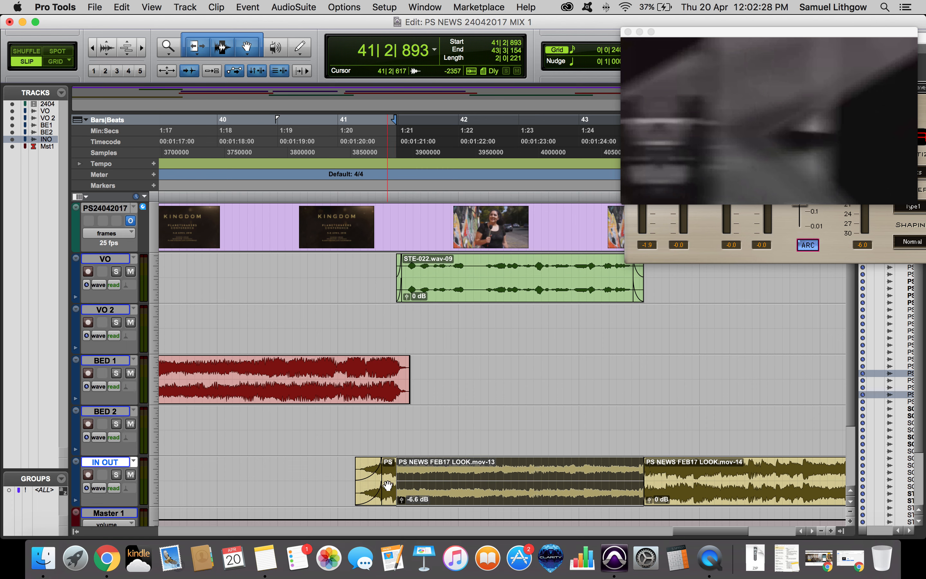
left_click(348, 470)
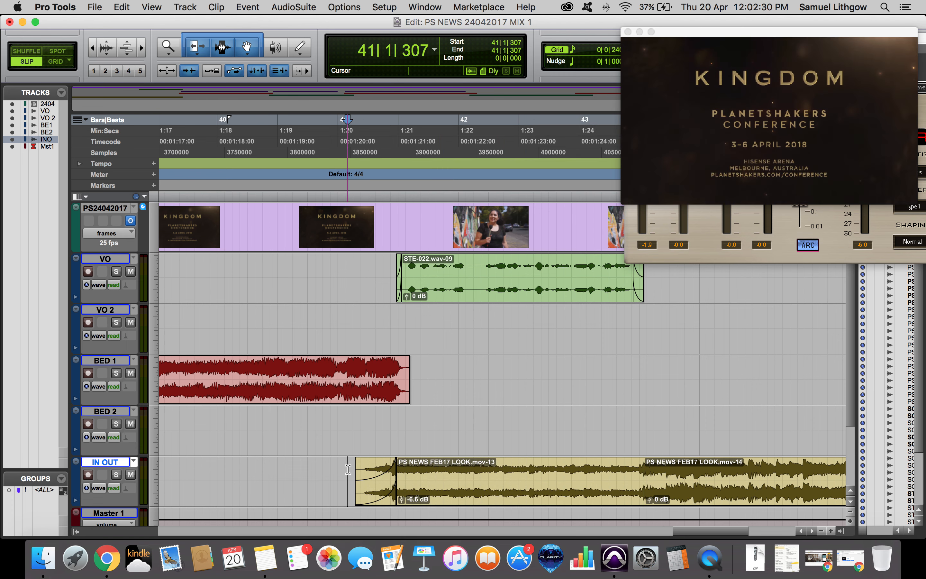
key("space")
left_click(429, 472)
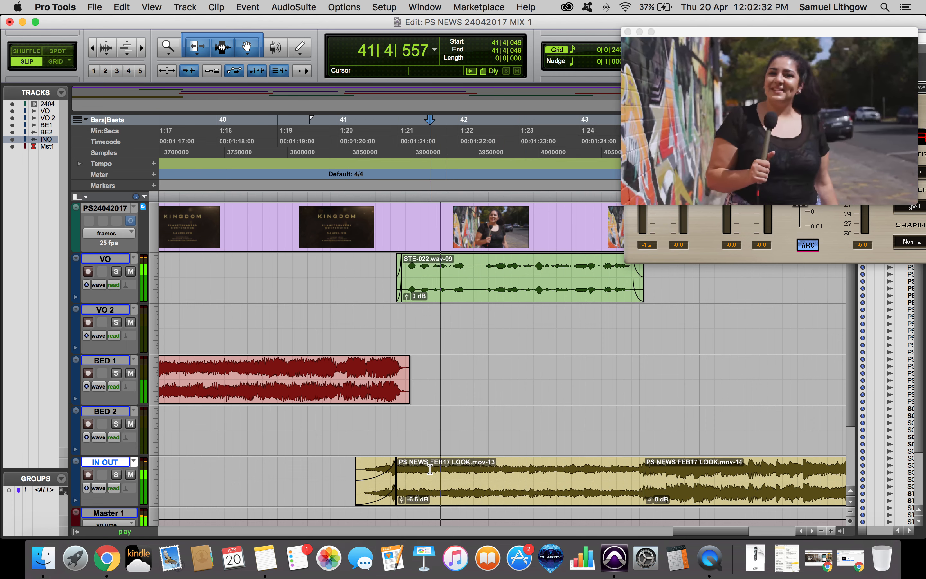
key("space")
Create a crossfade into the -6.6 dB IN OUT section and set it to Equal Power.
key("t")
key("t")
key("super+z")
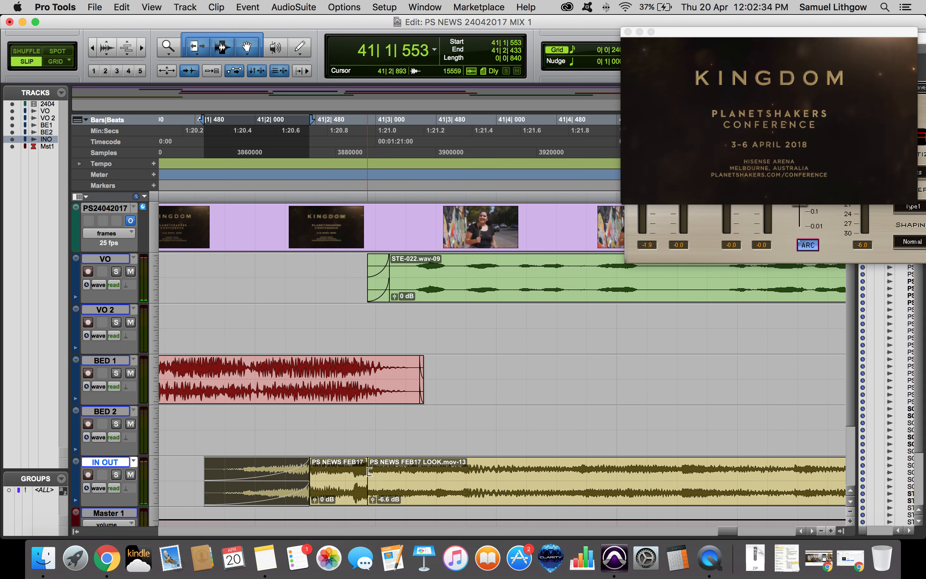
left_click_drag(365, 471, 402, 506)
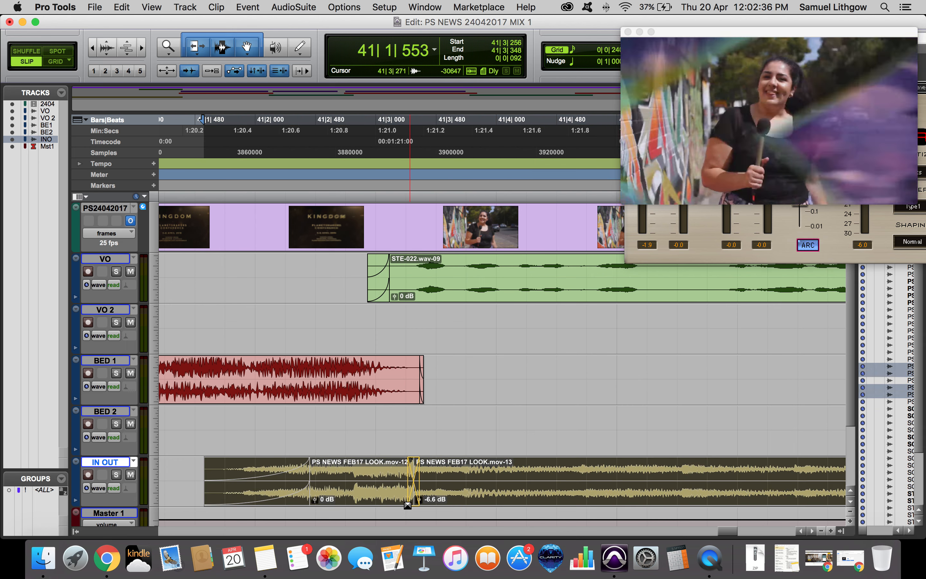
double_click(412, 498)
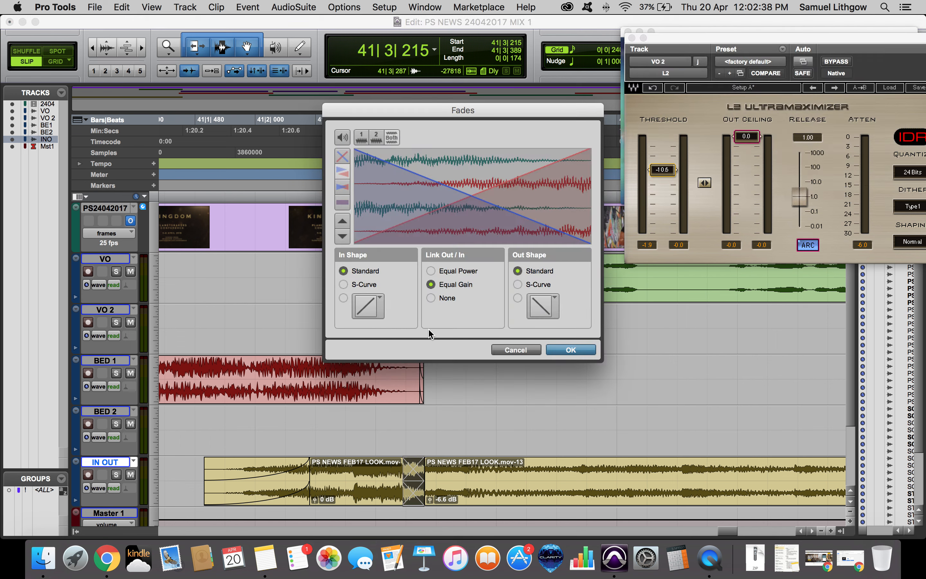
left_click(470, 273)
key("Return")
Play back the new crossfade and lengthen its end slightly.
left_click(336, 466)
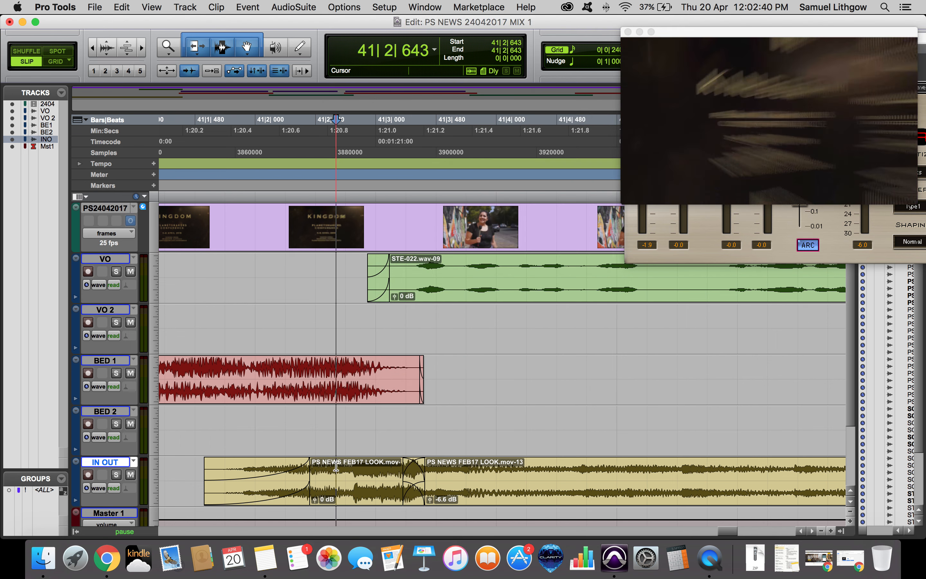
key("space")
key("space")
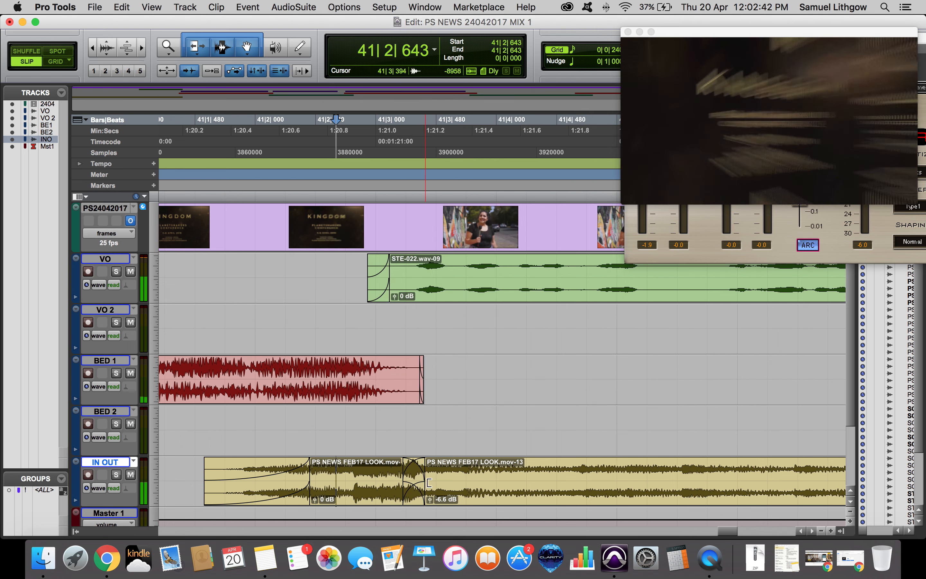
left_click_drag(422, 478, 428, 477)
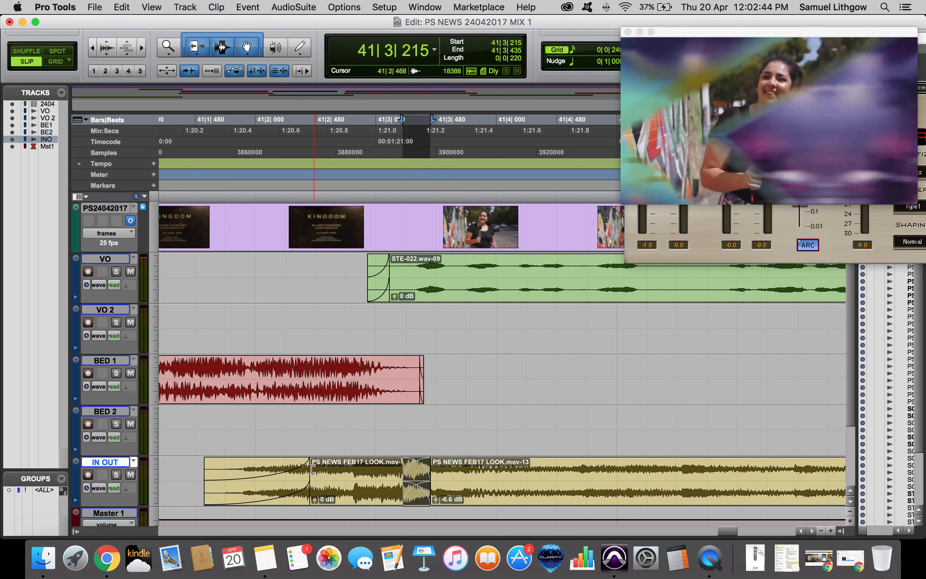
Play back the opening of the IN OUT clip through the crossfade at a wider zoom.
left_click_drag(308, 472, 403, 472)
key("r")
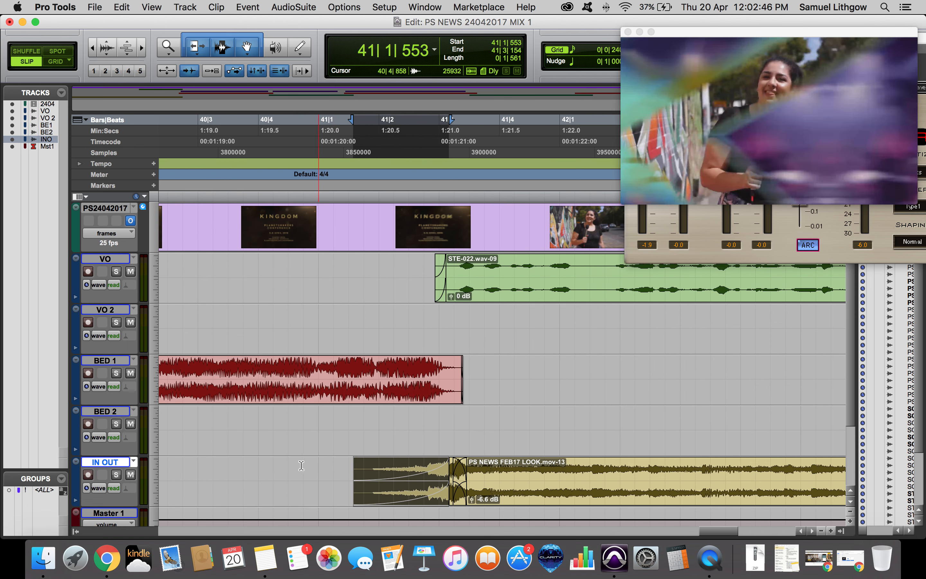
left_click(300, 466)
key("space")
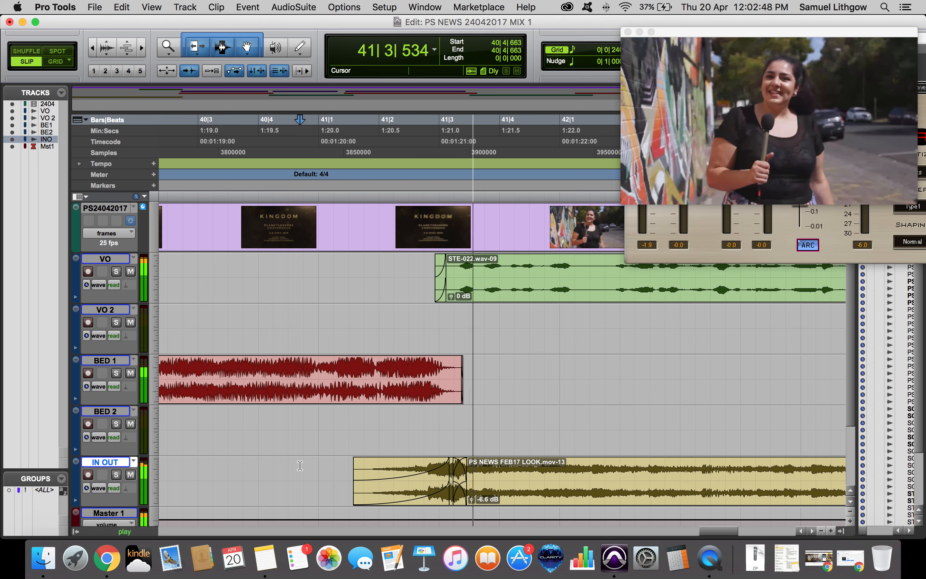
left_click(547, 482)
key("r")
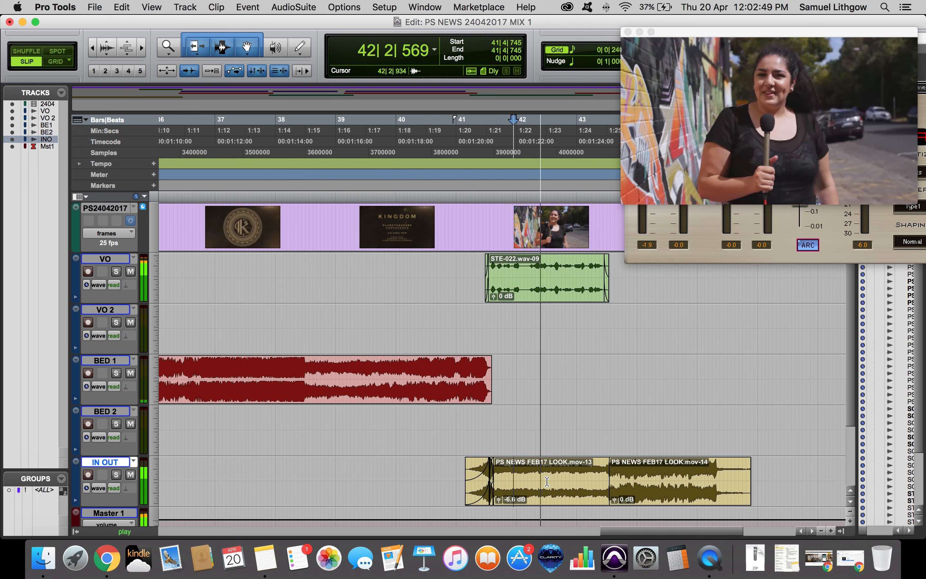
Create a crossfade between the -6.6 dB section and the following PS NEWS FEB17 LOOK.mov-14 clip.
left_click(586, 470)
key("t")
left_click_drag(589, 505, 542, 500)
key("r")
key("space")
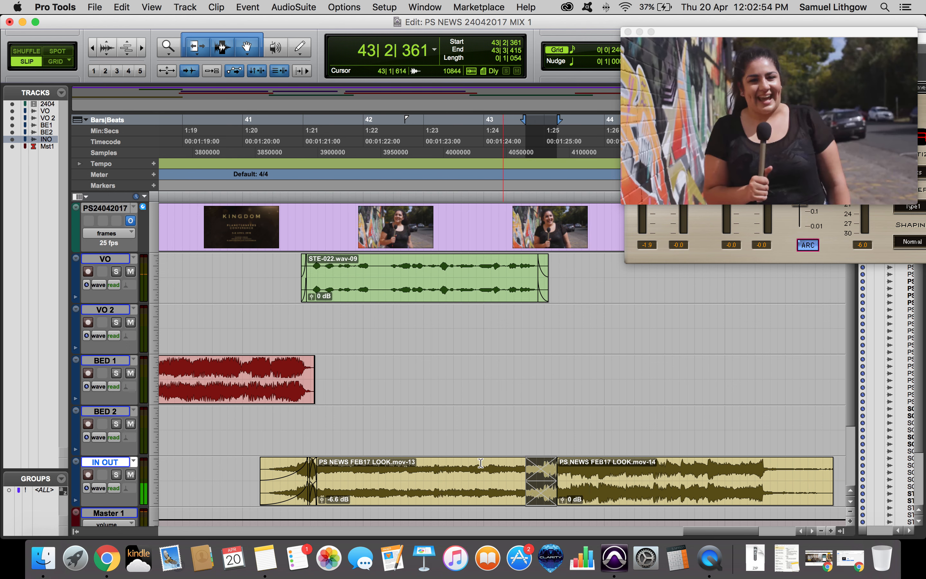
Play back the second crossfade and save the session.
left_click(471, 466)
key("space")
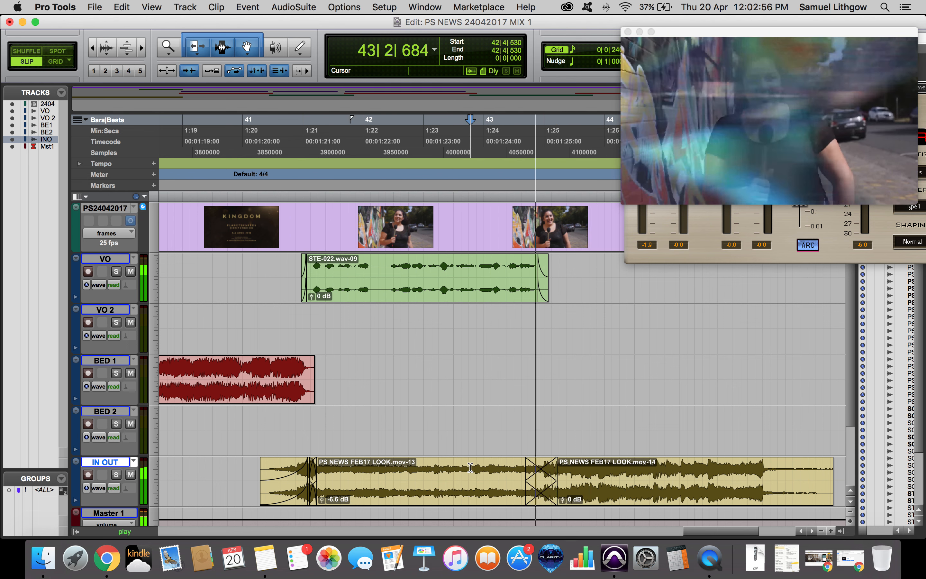
key("space")
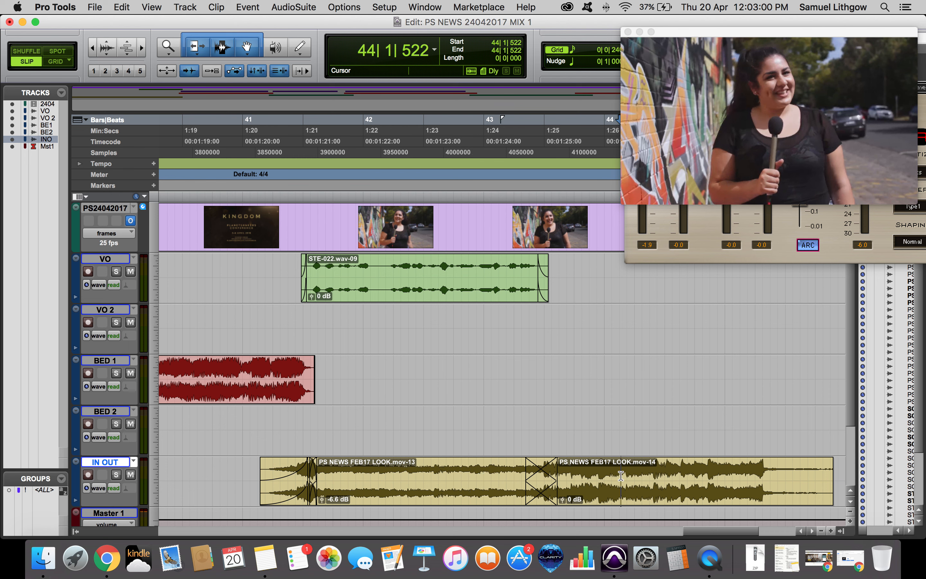
key("super+s")
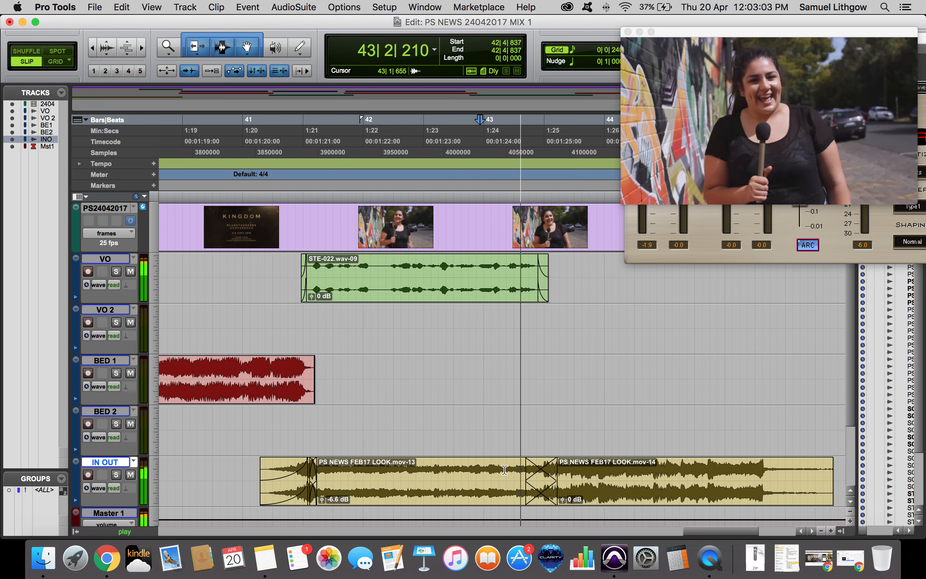
Move the second crossfade slightly earlier and play it back.
left_click(528, 477)
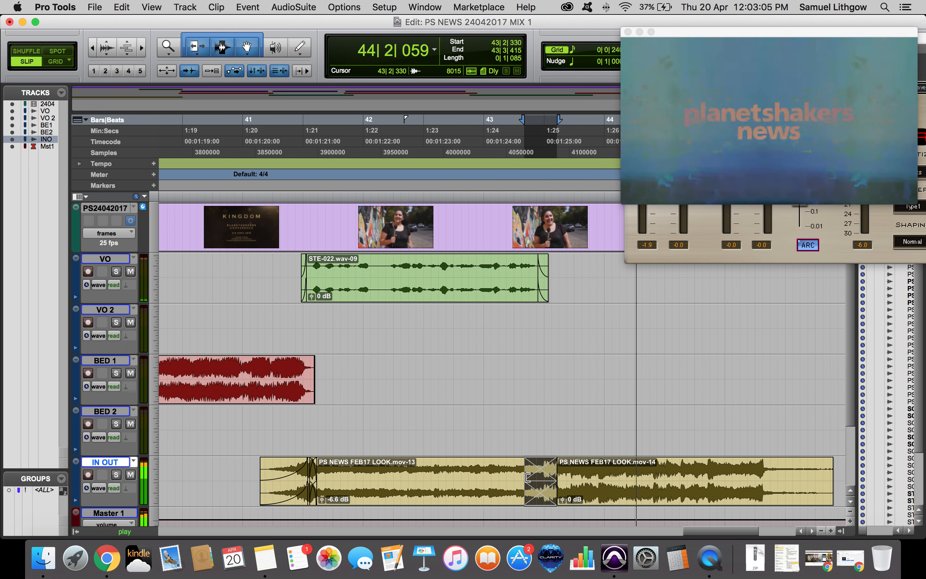
key("space")
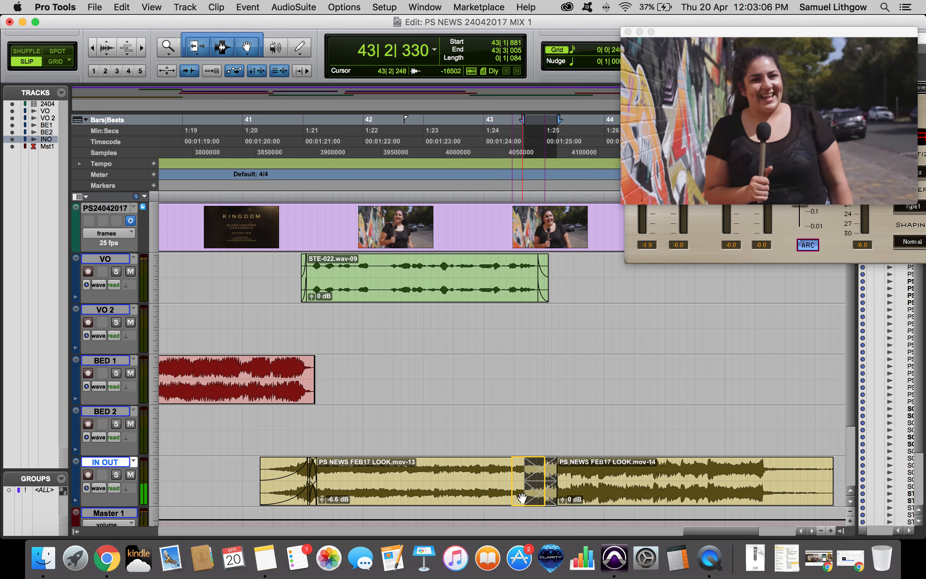
left_click_drag(535, 498, 523, 498)
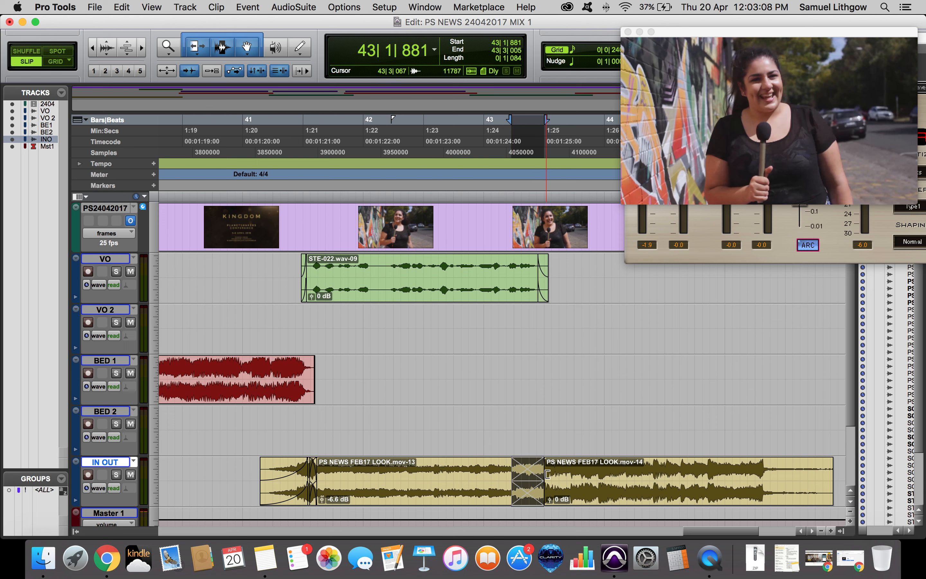
left_click(481, 460)
key("space")
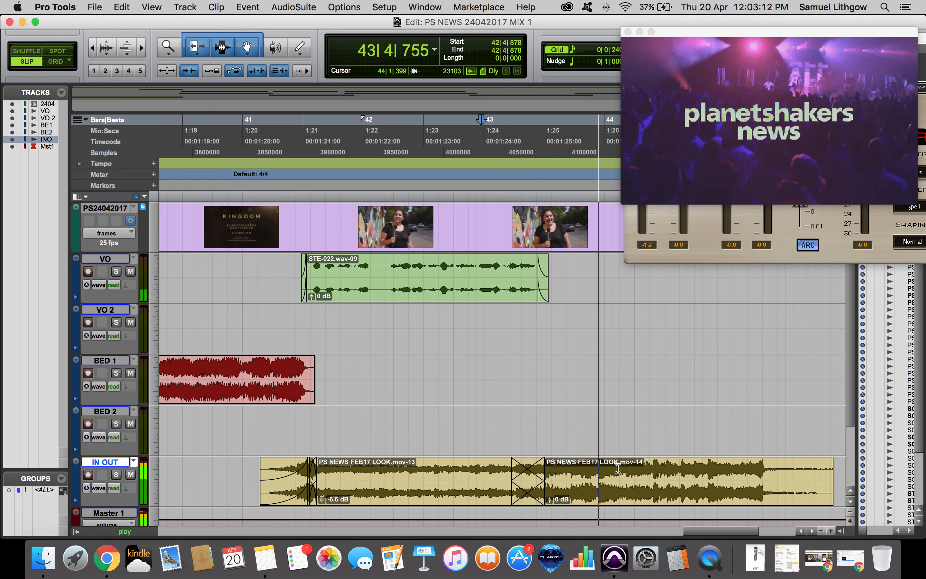
Extend the end of the final IN OUT clip to about bar 46|2 and play back its ending.
left_click(617, 471)
key("super+bracketleft")
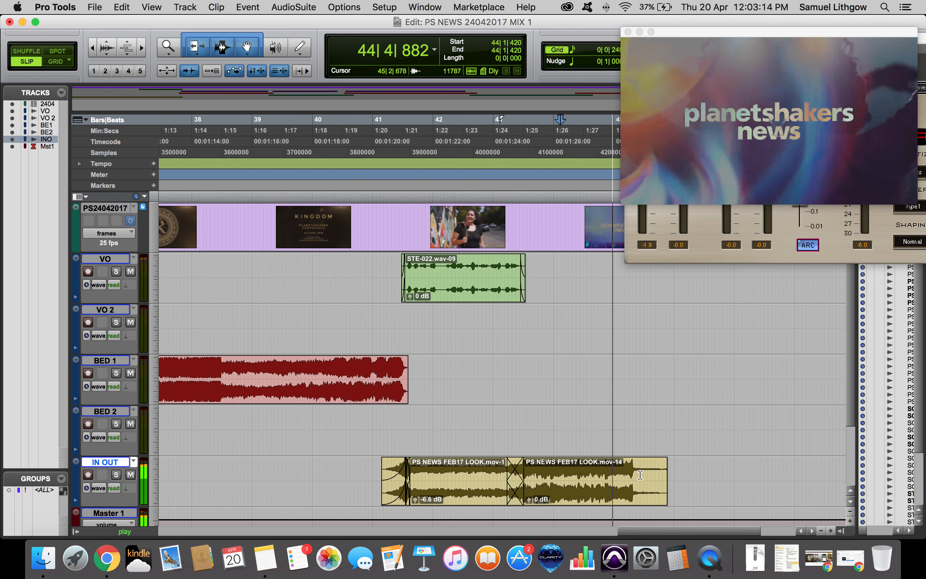
left_click(690, 475)
key("super+bracketright")
key("super+bracketright")
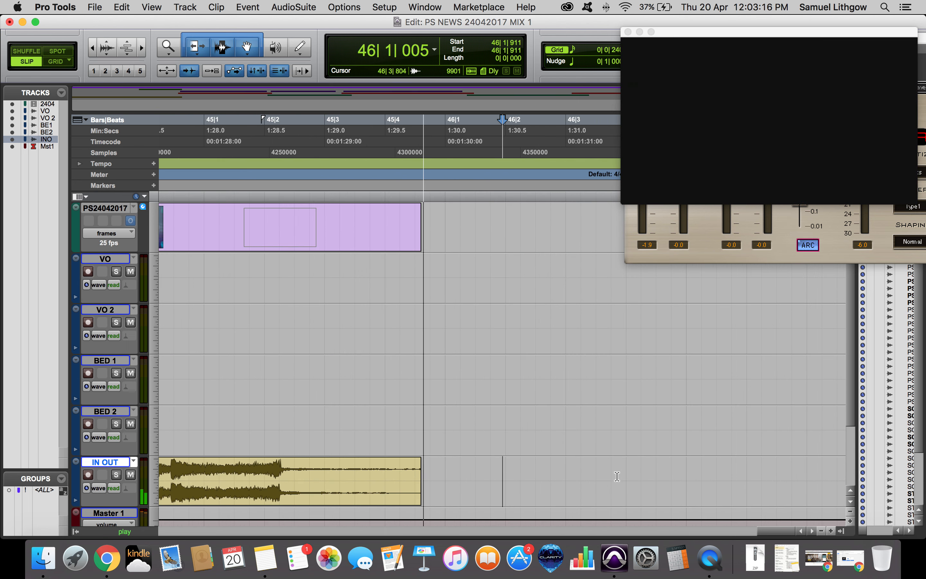
left_click_drag(423, 466, 542, 478)
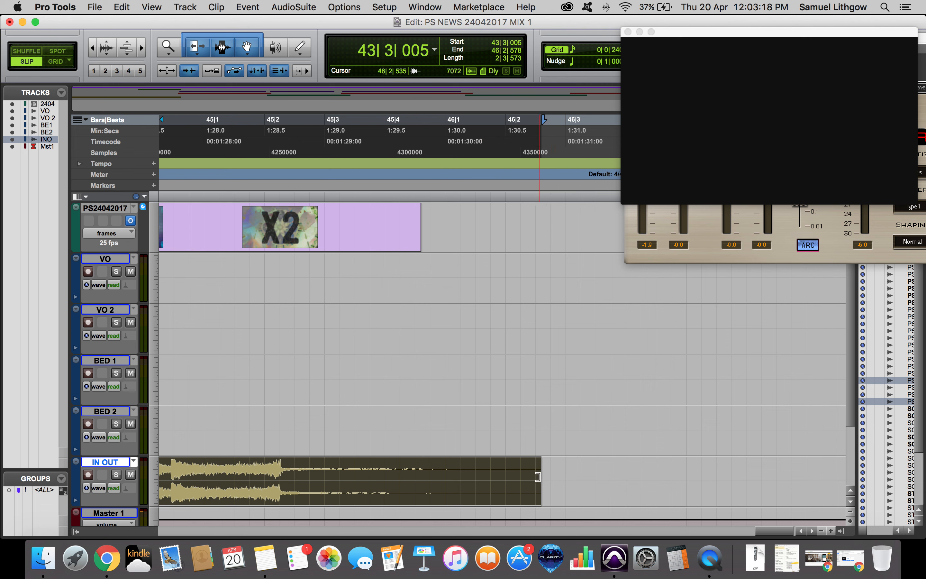
left_click(387, 469)
key("space")
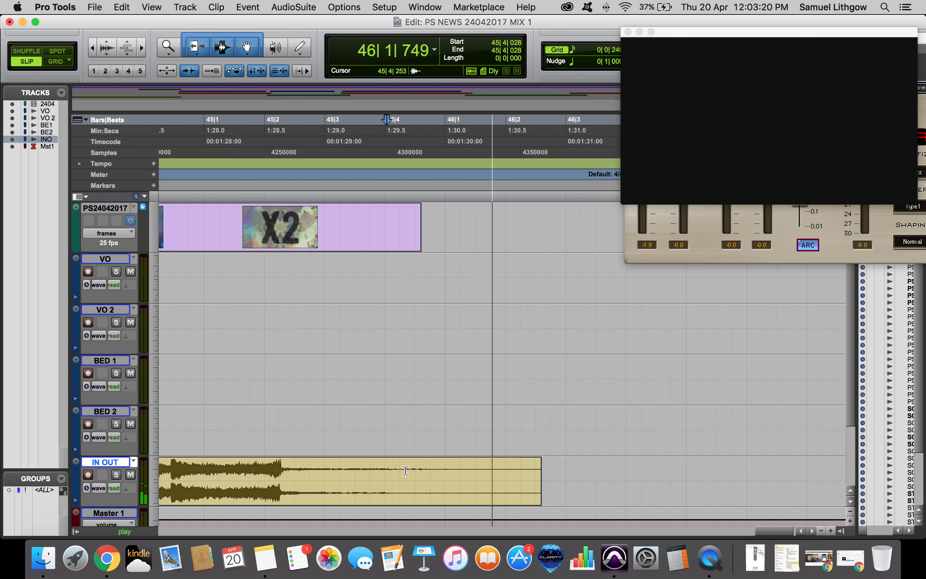
Add a fade-out to the end of the final IN OUT clip and play back its ending.
left_click(537, 476)
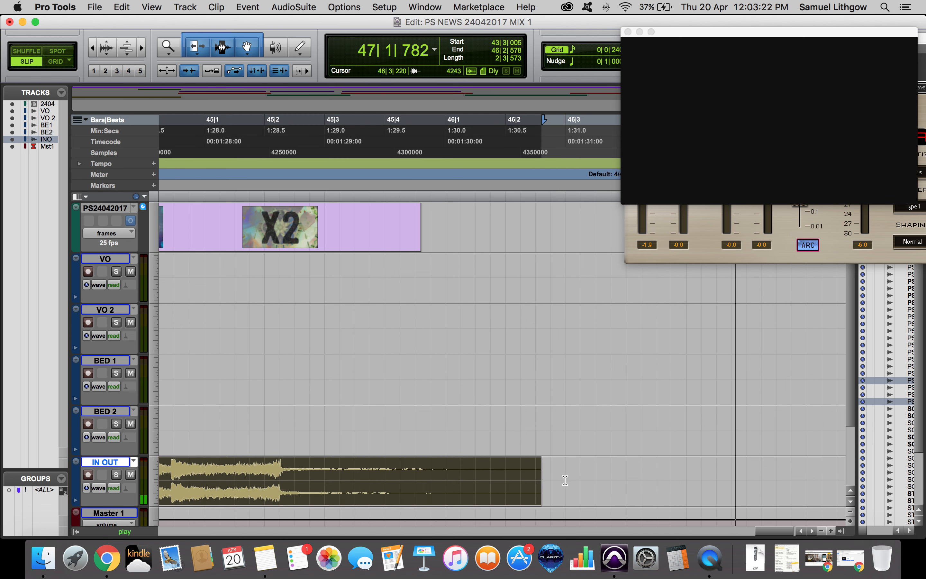
left_click_drag(538, 461, 505, 465)
left_click(427, 472)
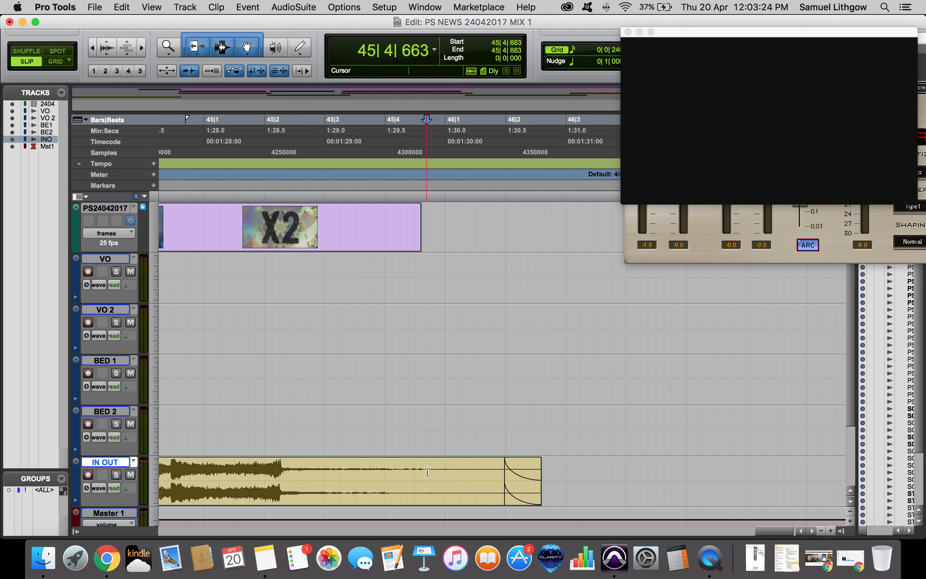
key("space")
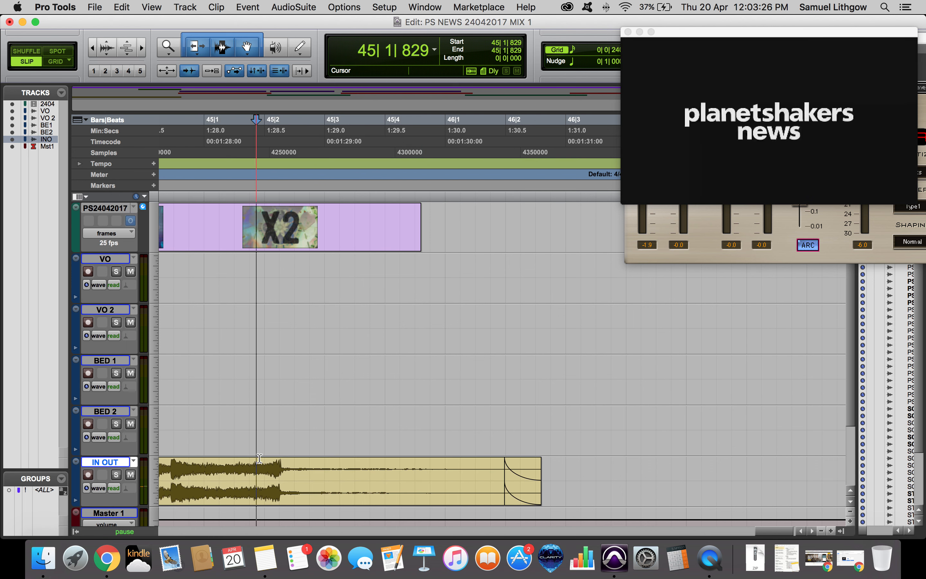
Lengthen the fade-out on the final IN OUT clip and play the session from the start.
left_click_drag(505, 462, 469, 462)
left_click(575, 465)
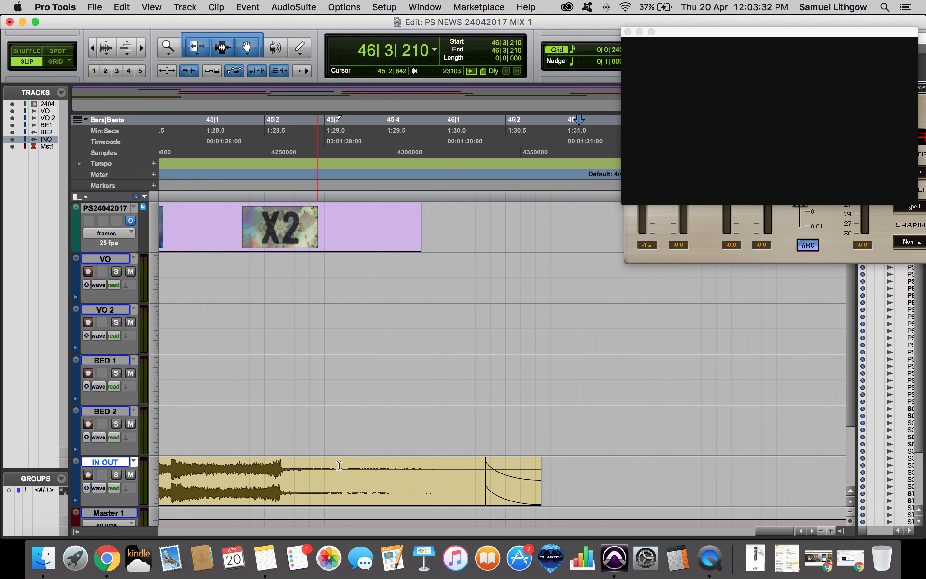
key("Return")
key("super+bracketleft")
key("super+bracketleft")
key("space")
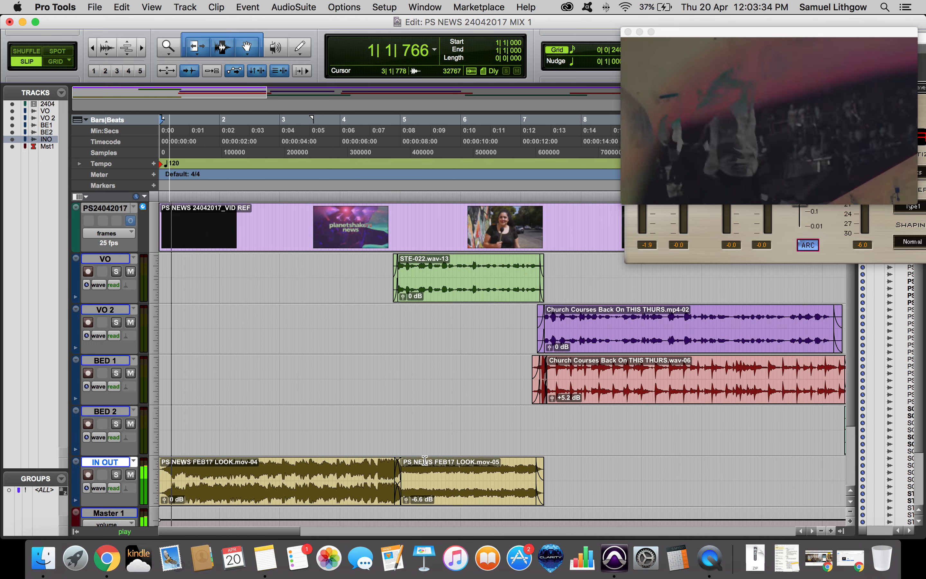
key("super+bracketleft")
key("super+bracketleft")
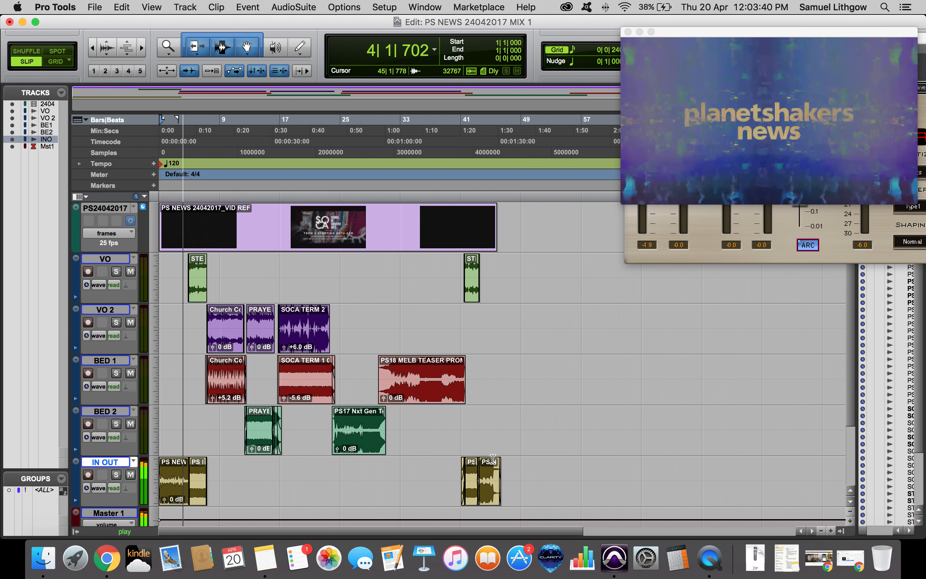
right_click(718, 563)
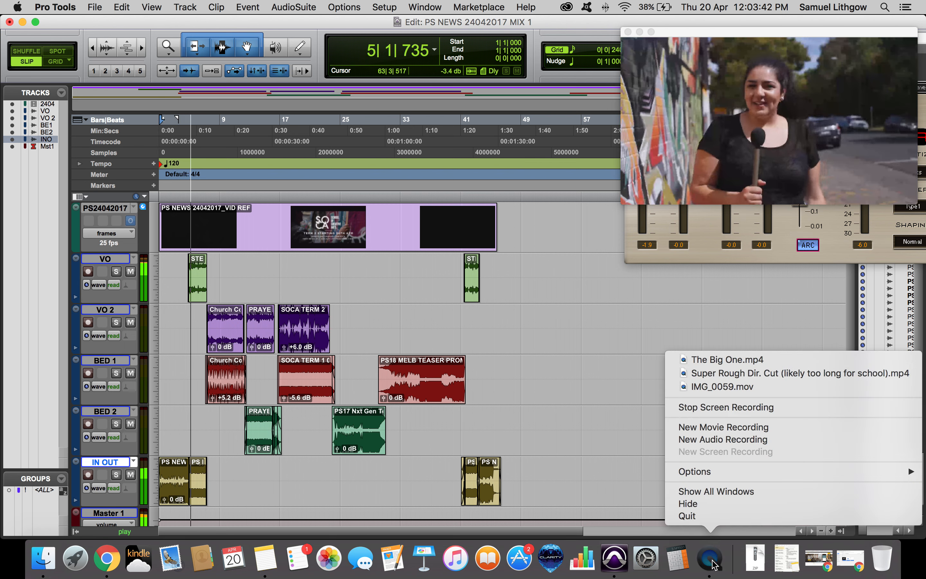
left_click(712, 565)
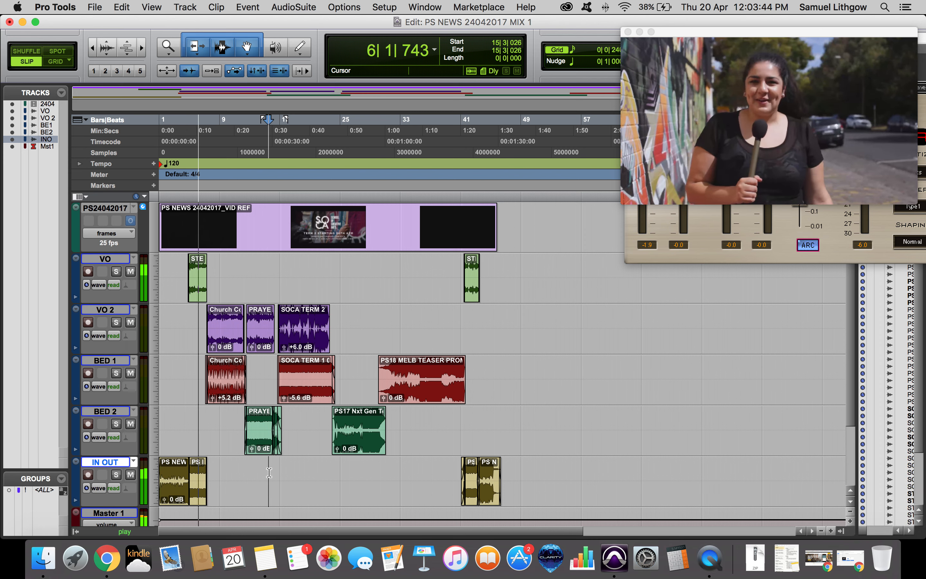
Examine the Church Courses voice and bed clips and their crossfades during playback.
key("t")
key("t")
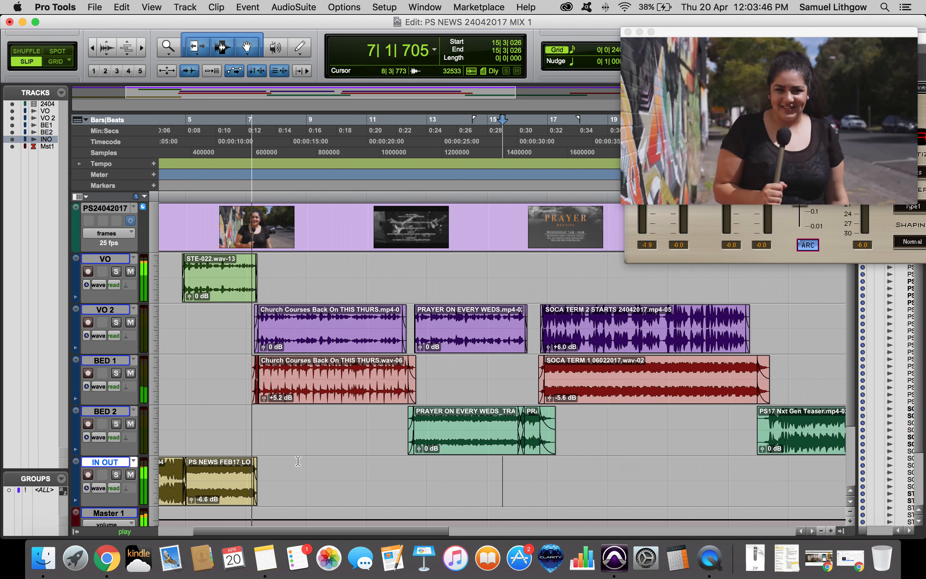
key("t")
key("t")
scroll(336, 460, "left", 10)
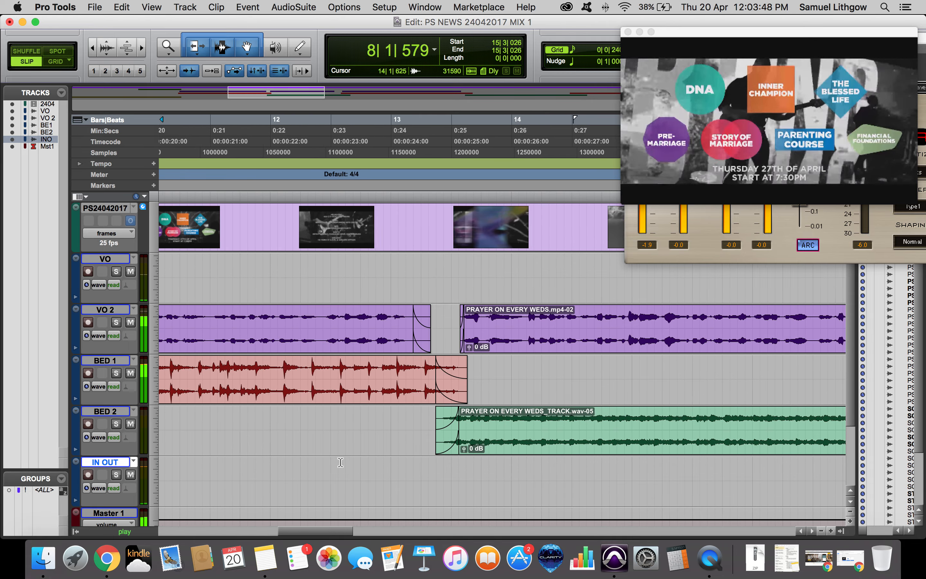
key("r")
key("r")
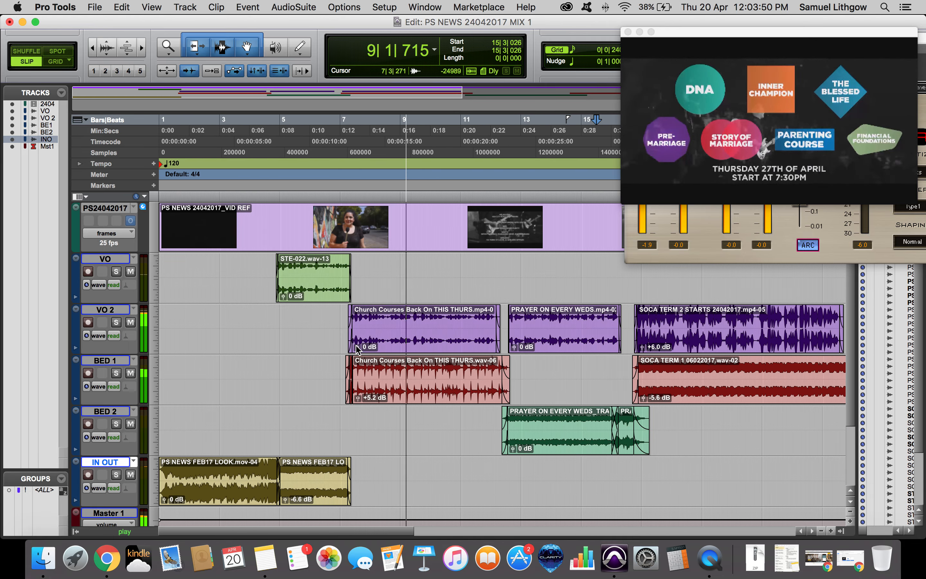
left_click_drag(356, 348, 366, 361)
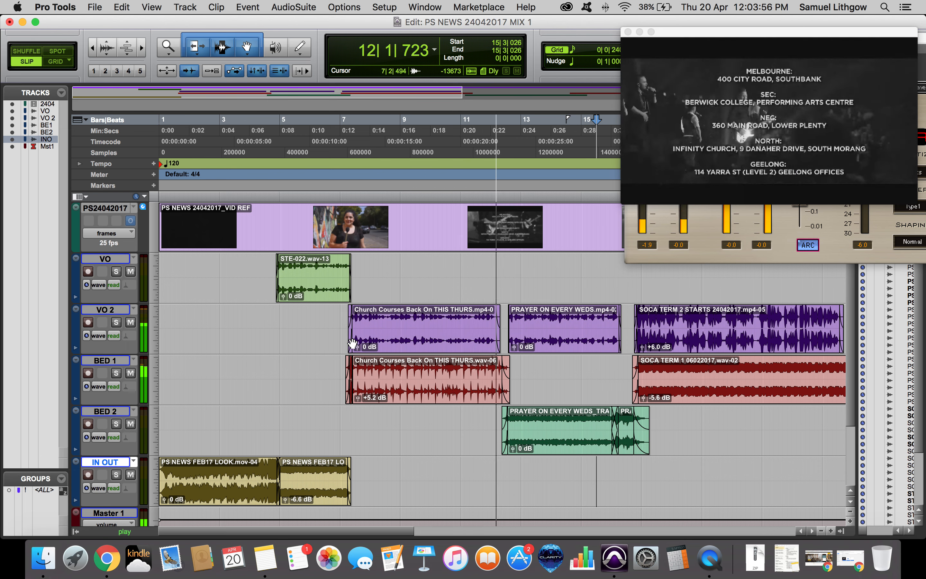
key("space")
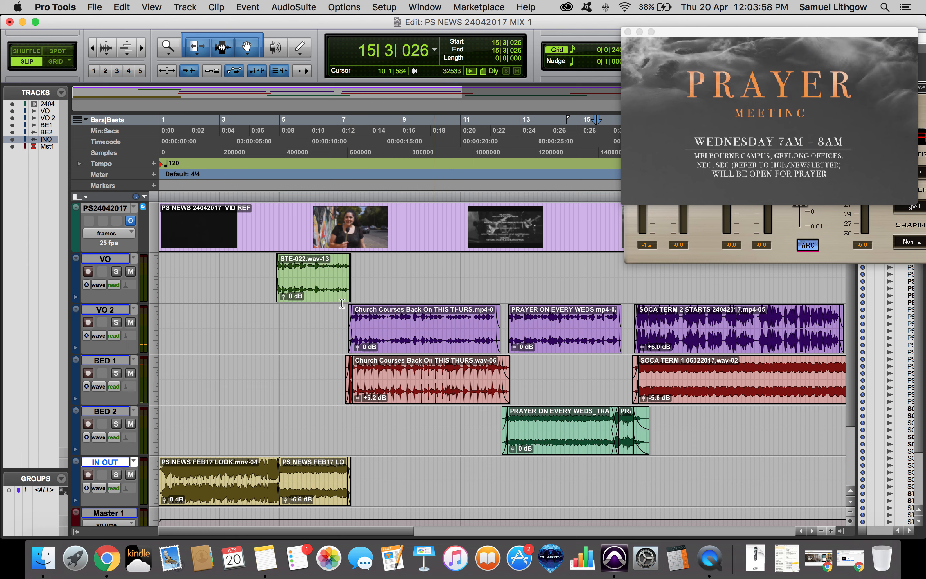
Play back the VO voice-over clip from its start.
left_click(296, 269)
key("space")
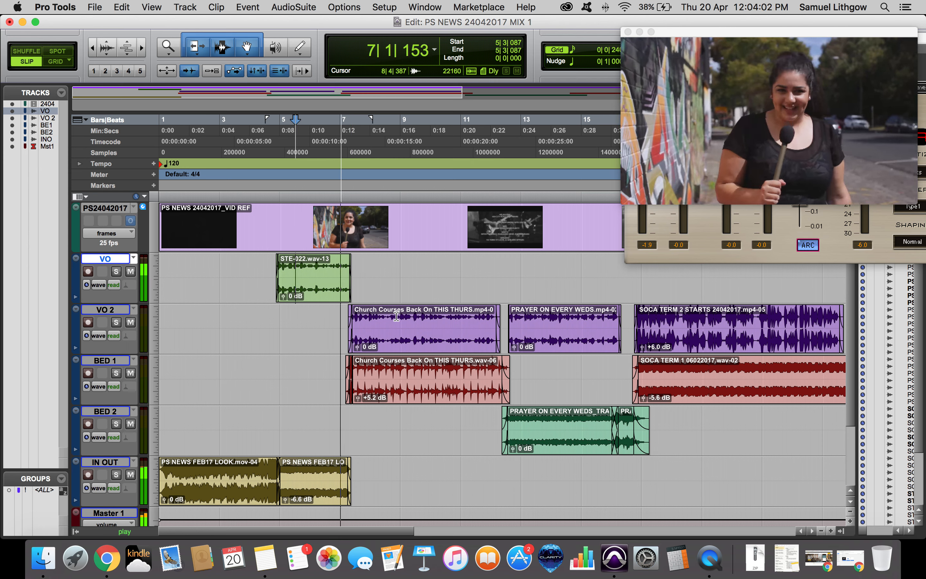
key("space")
Open the VO track's REQ 6 and DeEsser plug-ins and raise the DeEsser threshold to about -29.1 during playback.
key("super+equal")
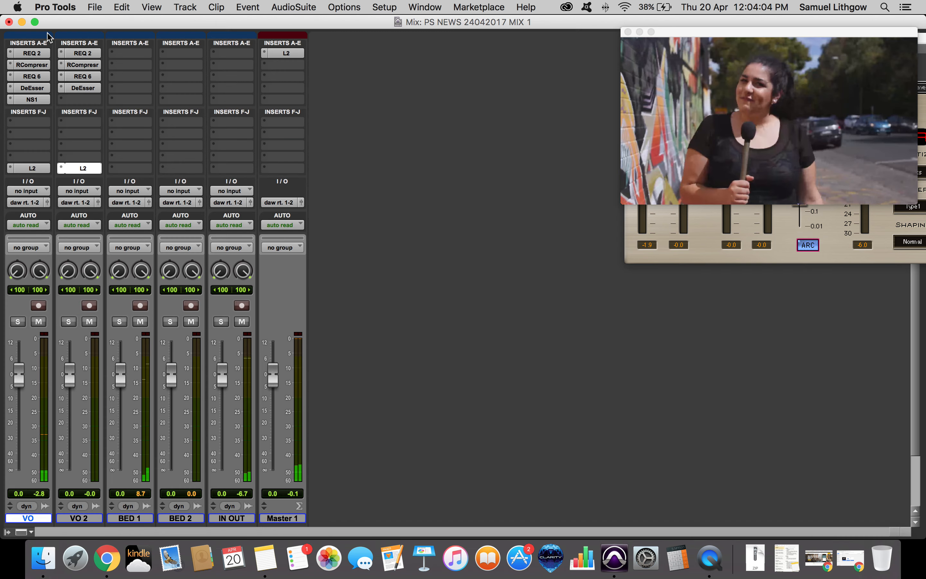
left_click(32, 76)
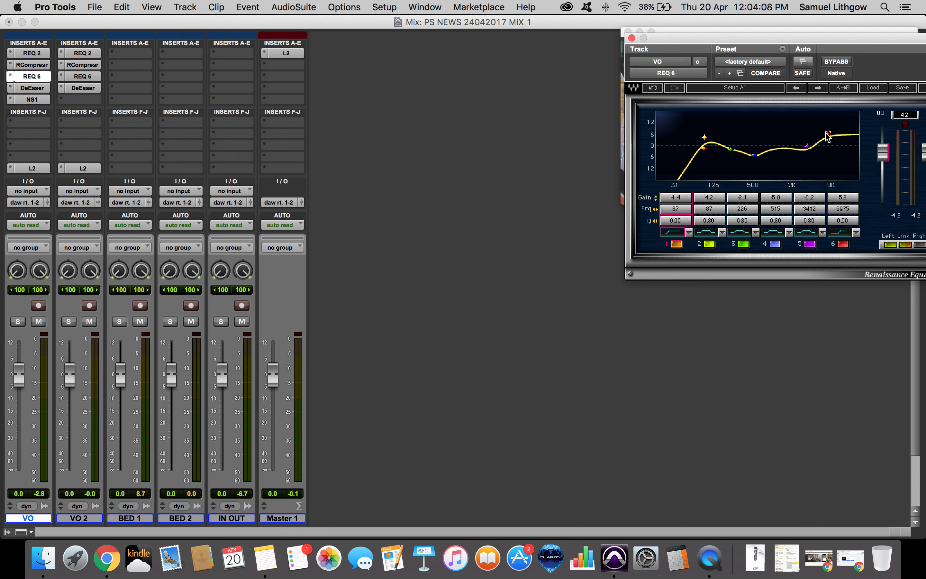
left_click(31, 88)
key("space")
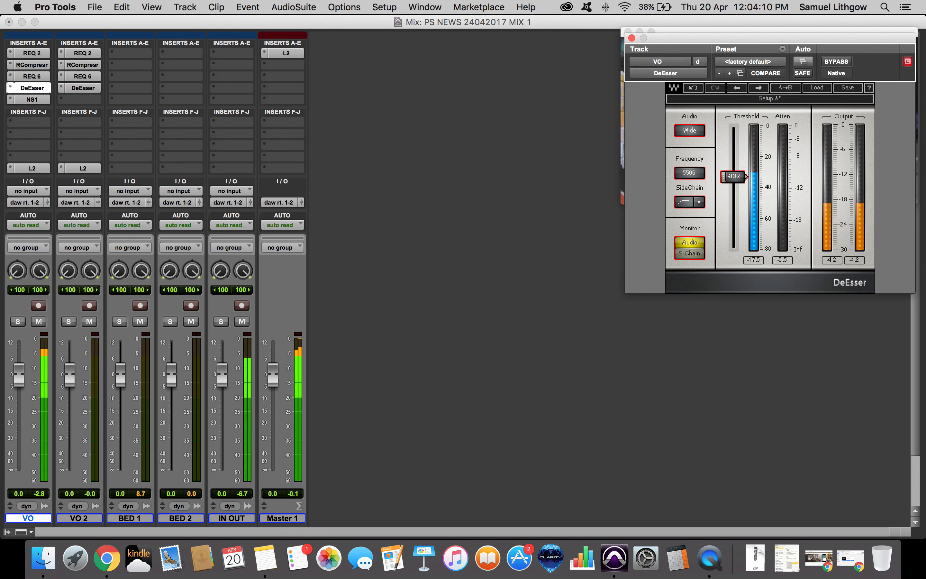
left_click_drag(735, 170, 735, 168)
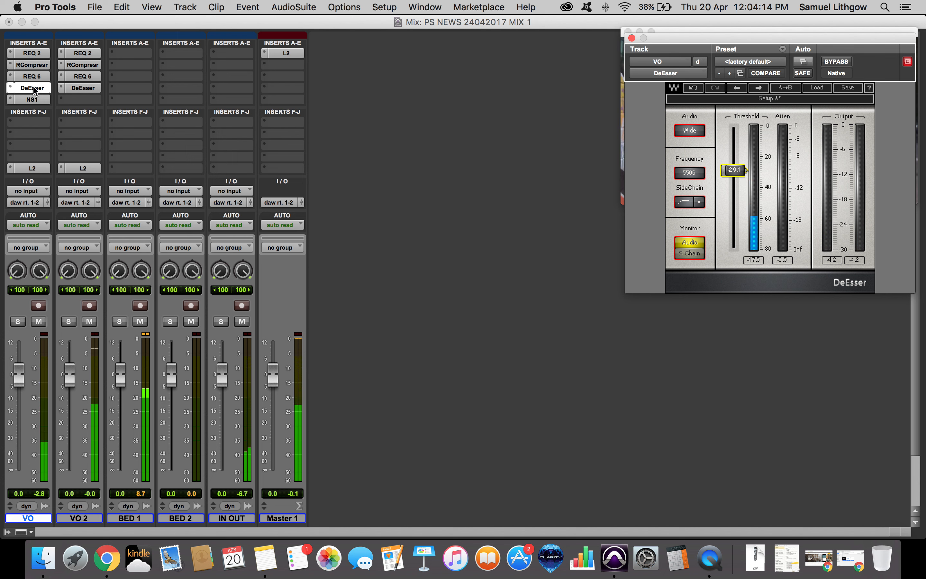
key("space")
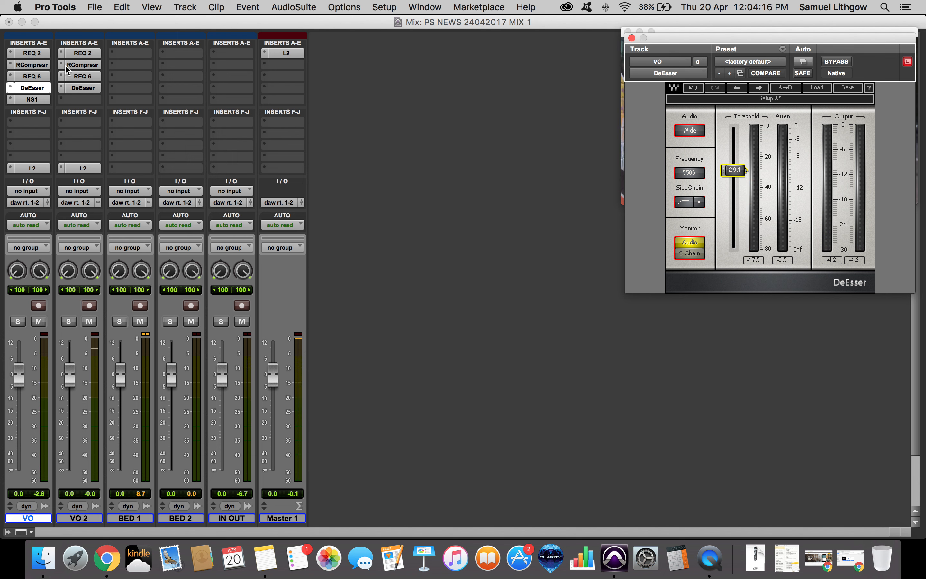
Open the VO 2 track's REQ 6 EQ and boost its upper bands to about 2.9 dB and 5.1 dB while playing.
left_click(80, 65)
left_click(81, 77)
key("super+equal")
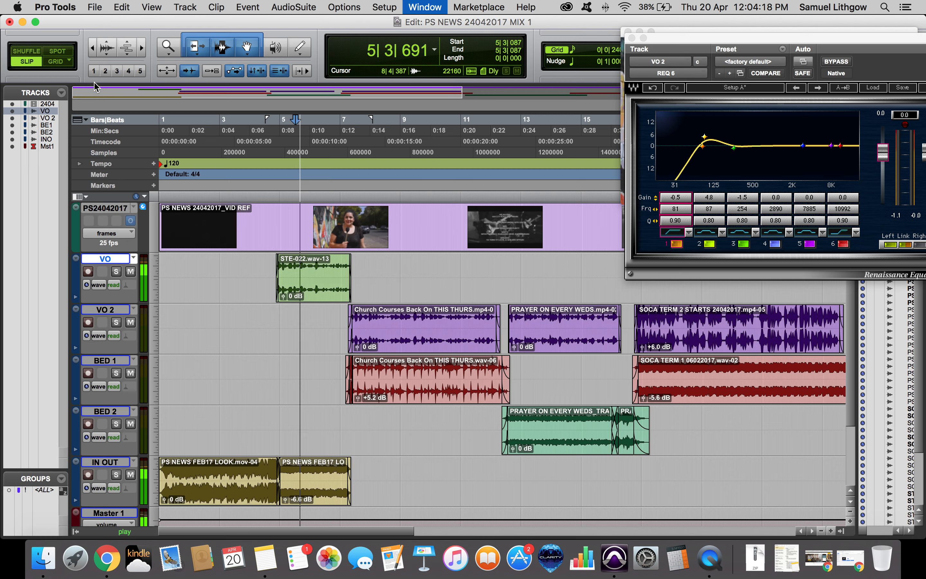
key("space")
left_click(421, 329)
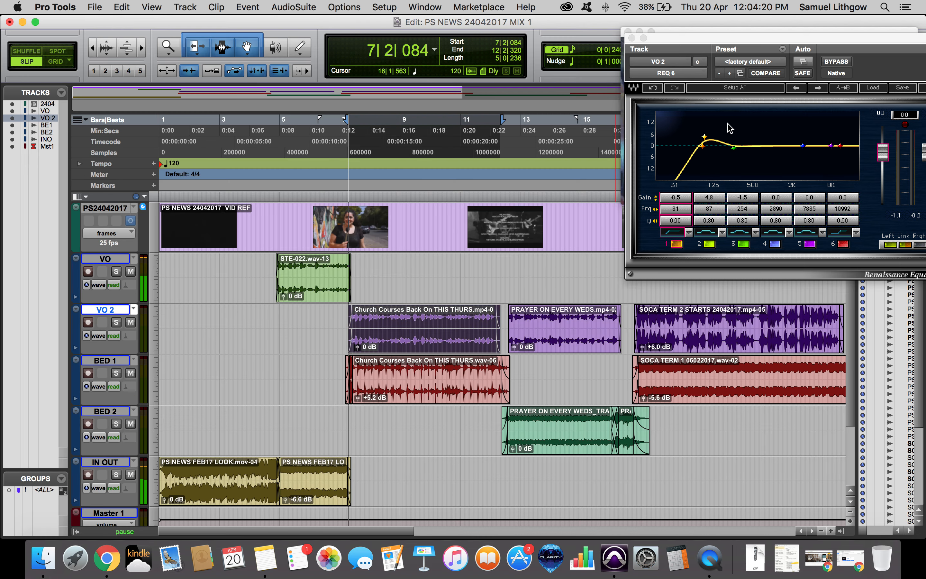
mouse_move(840, 145)
left_mouse_down()
mouse_move(839, 136)
mouse_move(818, 139)
mouse_move(838, 136)
left_mouse_up()
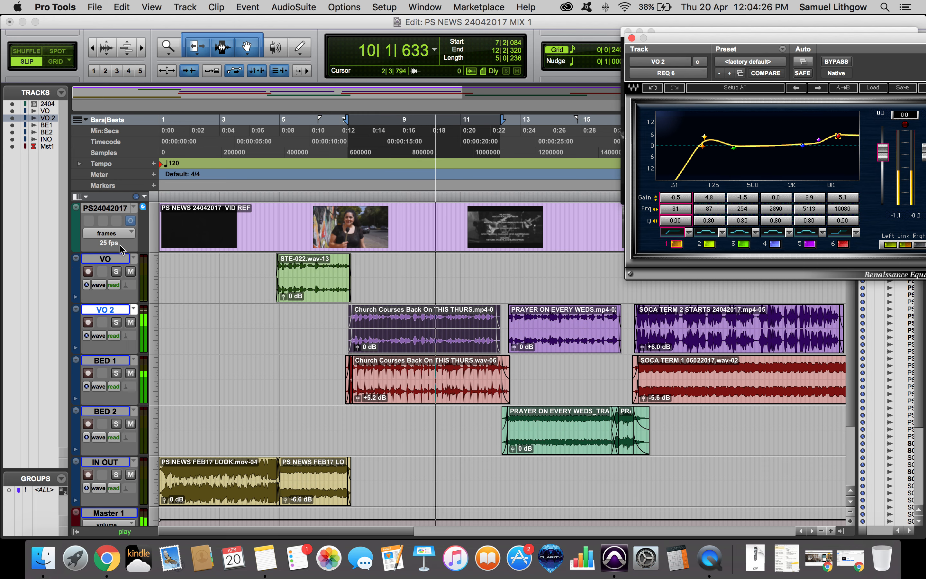
Set the VO 2 track's DeEsser threshold to about -26.5 and close the plug-in window.
key("super+equal")
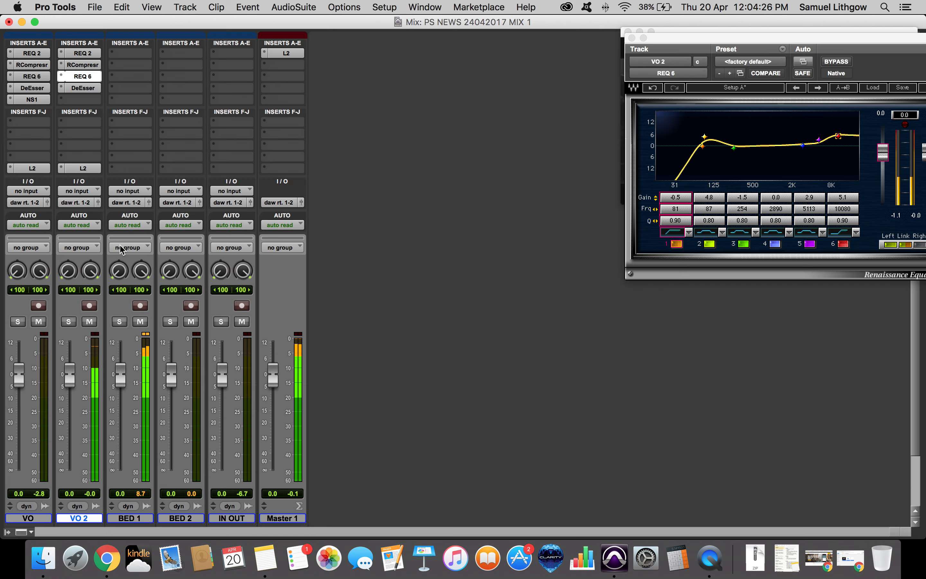
left_click(75, 88)
left_click_drag(734, 176, 739, 166)
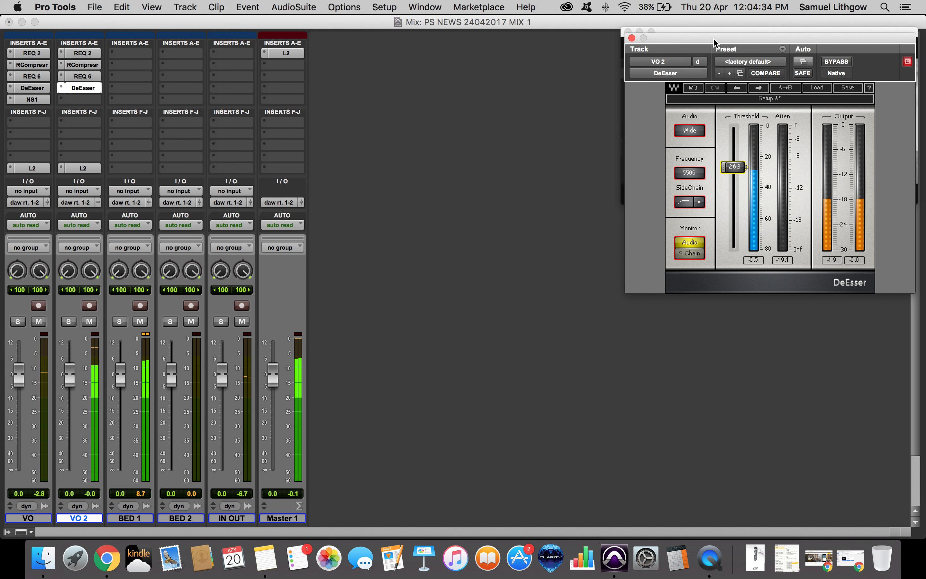
left_click_drag(735, 167, 735, 166)
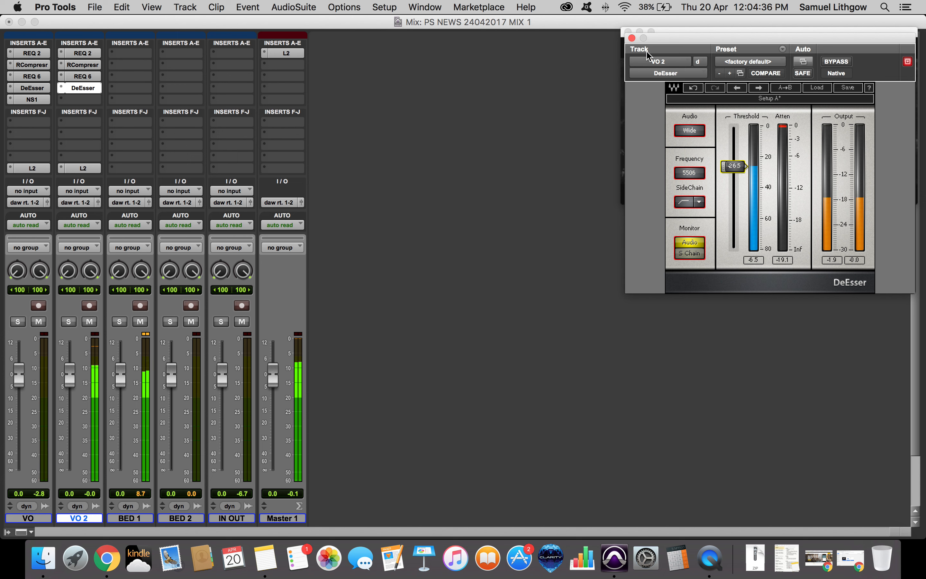
left_click(632, 38)
Play back the VO and VO 2 clips to check the processed voices and save the session.
key("super+equal")
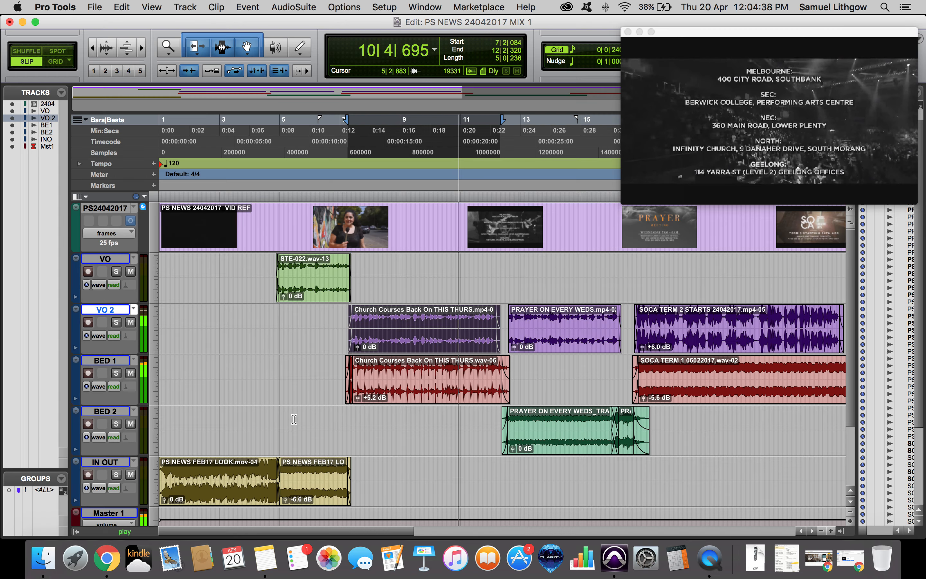
left_click(310, 293)
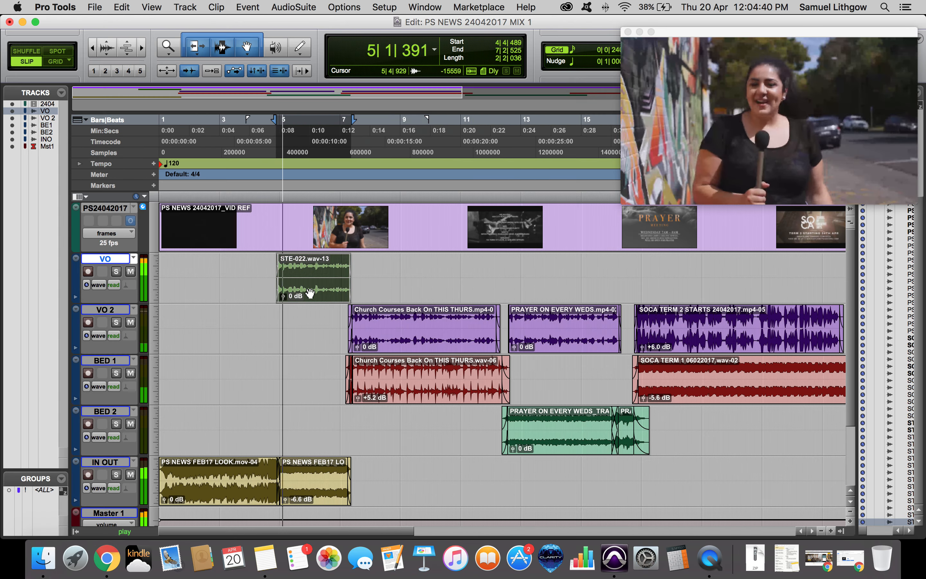
key("space")
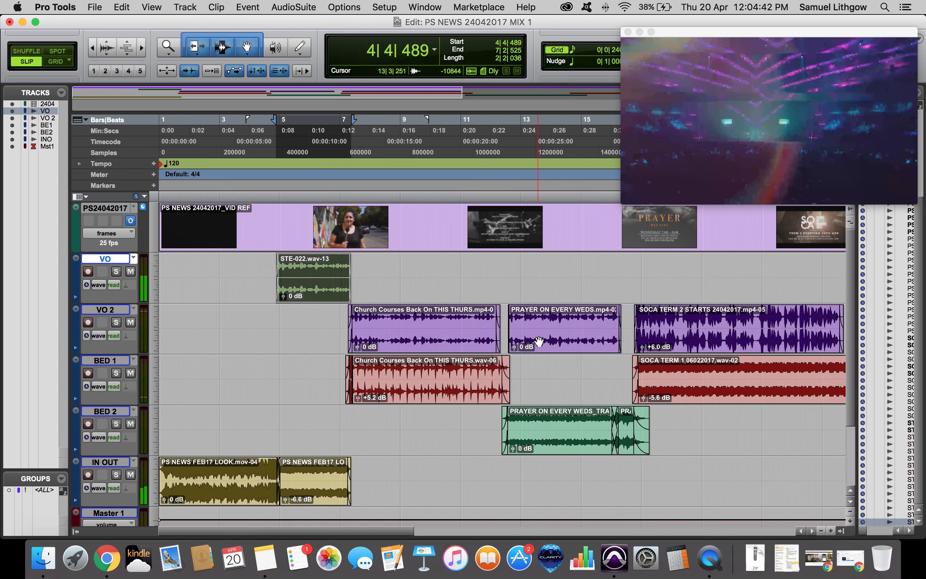
left_click(539, 341)
key("space")
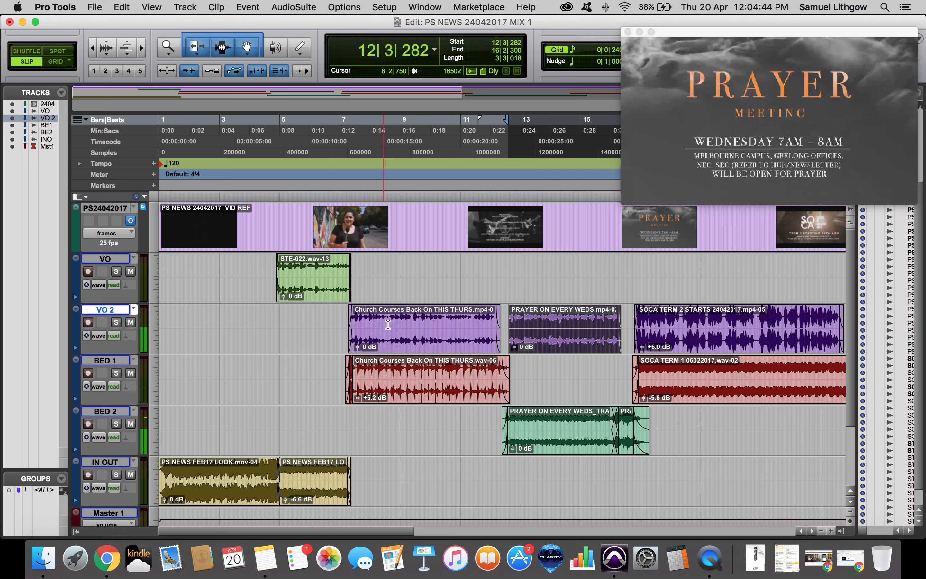
left_click(405, 344)
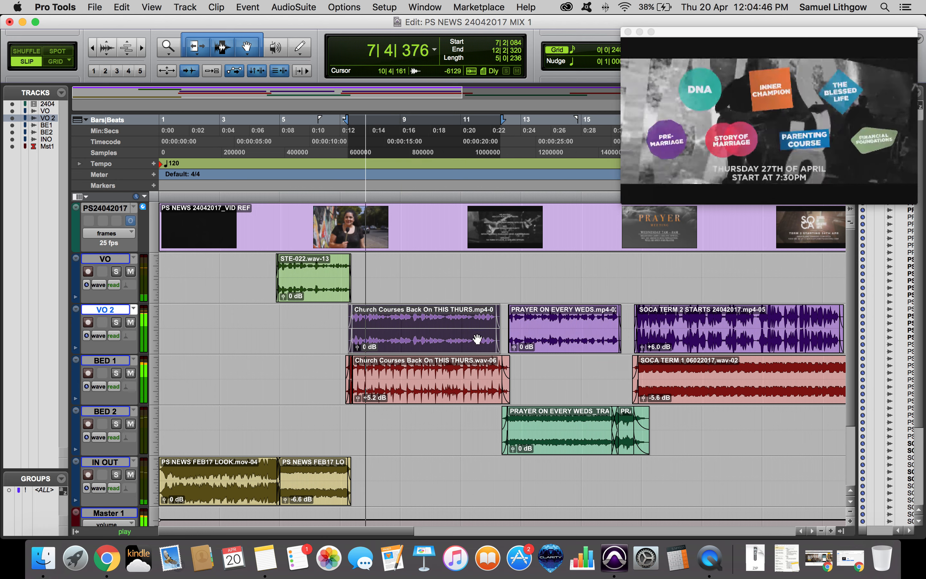
left_click(559, 319)
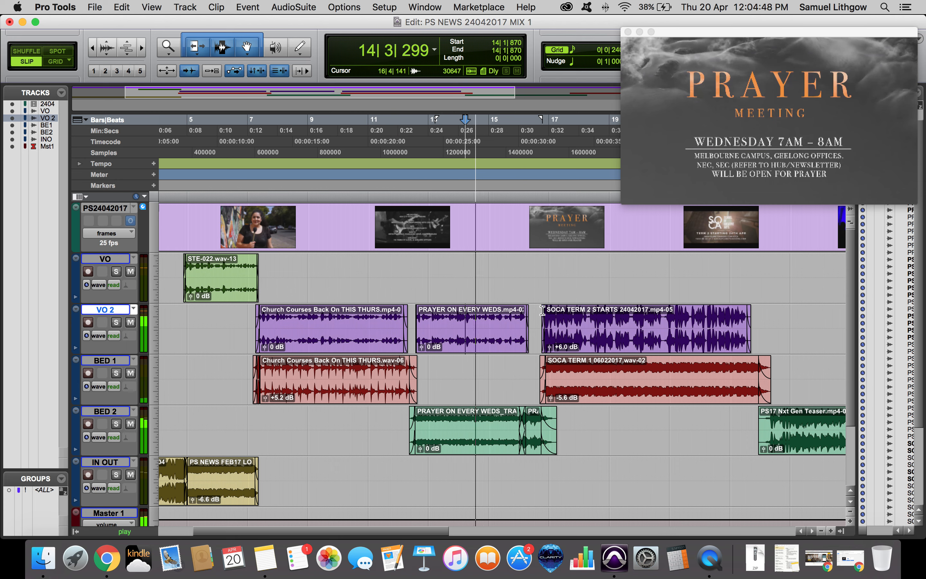
key("super+s")
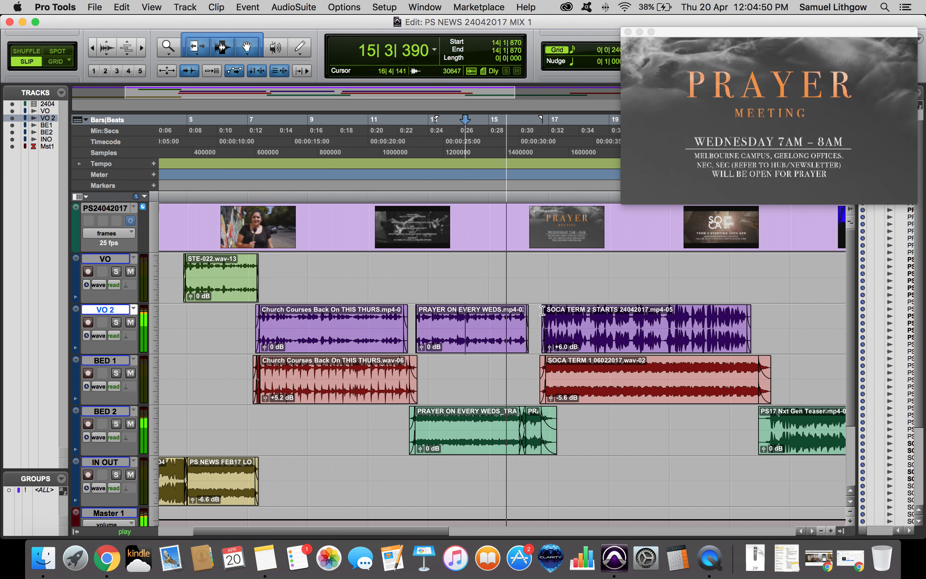
key("t")
key("t")
key("r")
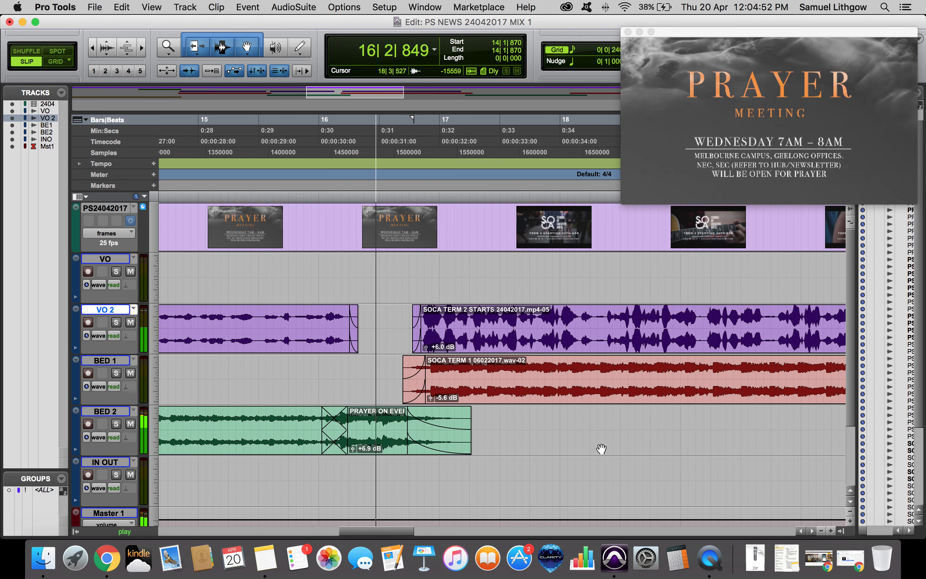
left_click(491, 416)
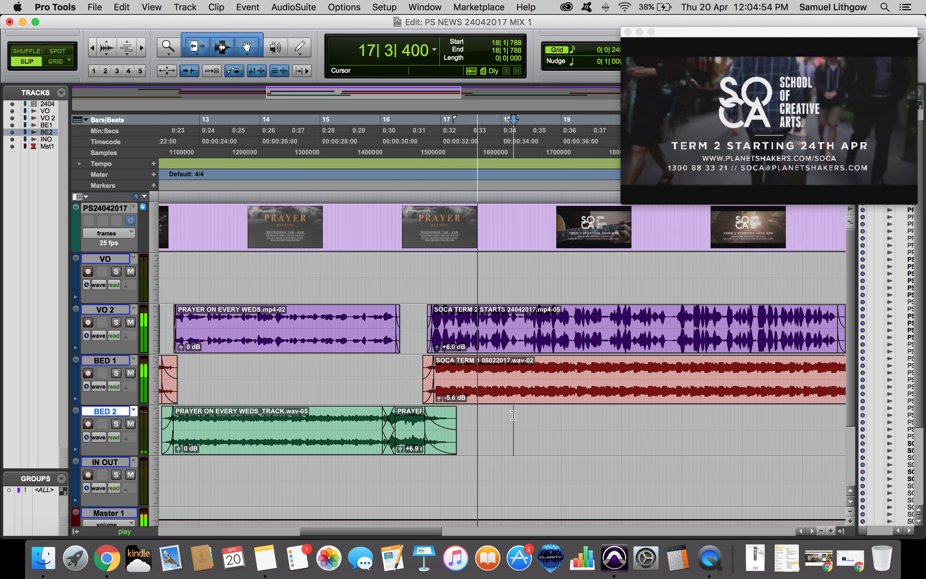
key("r")
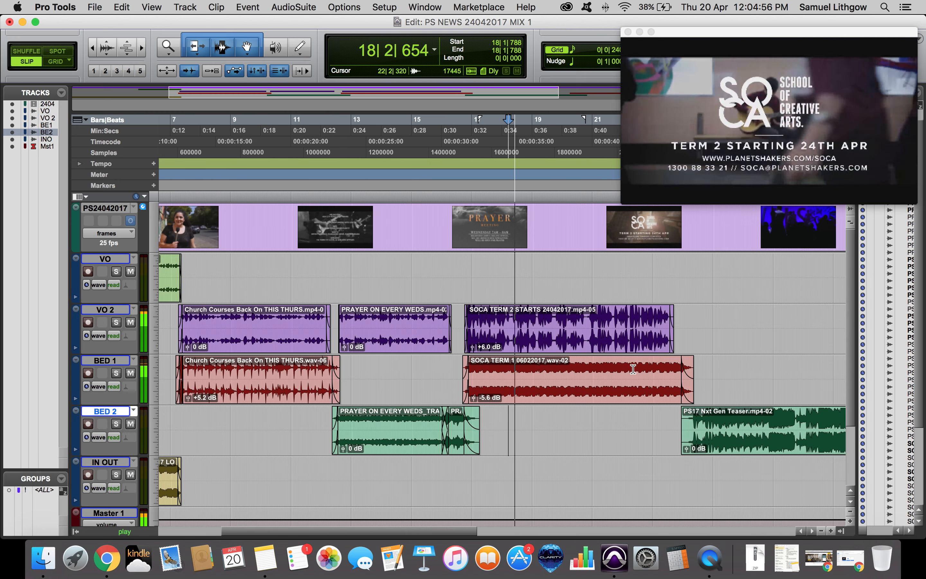
Play through the BED 1 and BED 2 music clips and zoom in on the end of the BED 2 teaser clip.
left_click(653, 366)
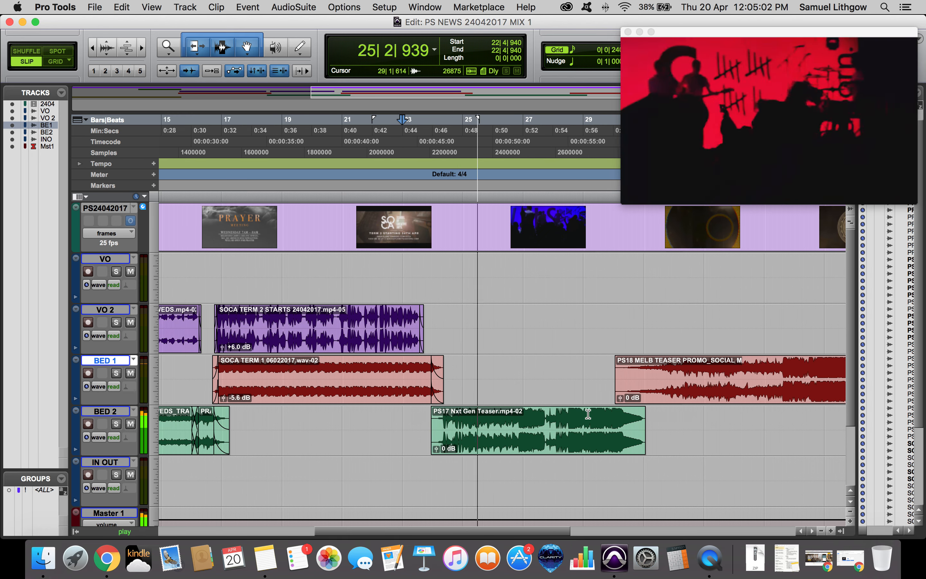
key("space")
left_click(600, 414)
key("space")
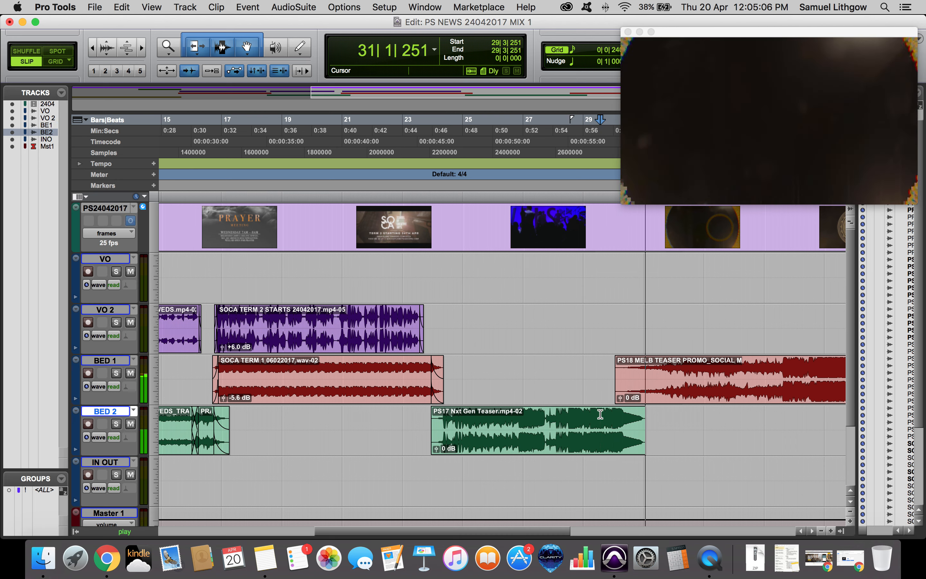
key("space")
left_click(510, 409)
key("t")
key("t")
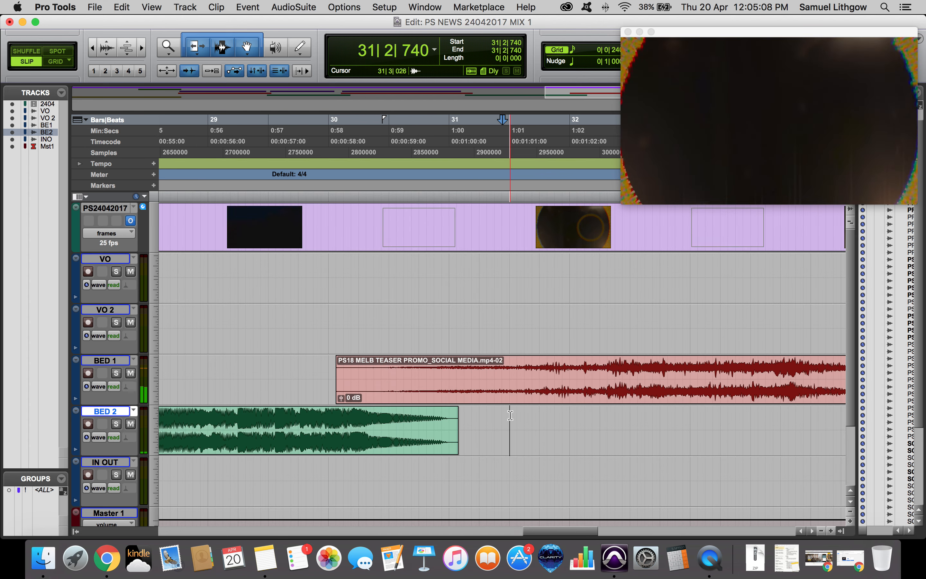
left_click_drag(457, 409, 455, 409)
key("r")
left_click(389, 414)
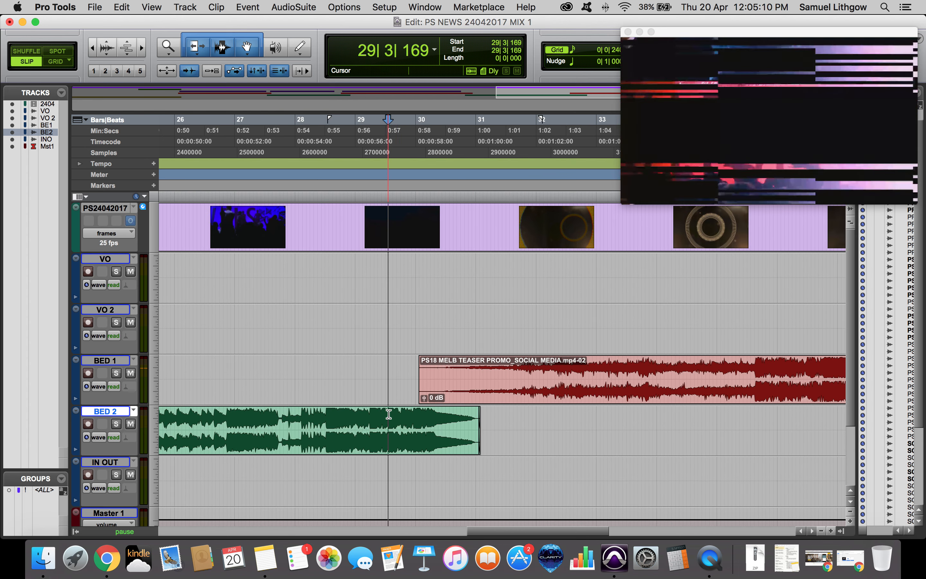
key("space")
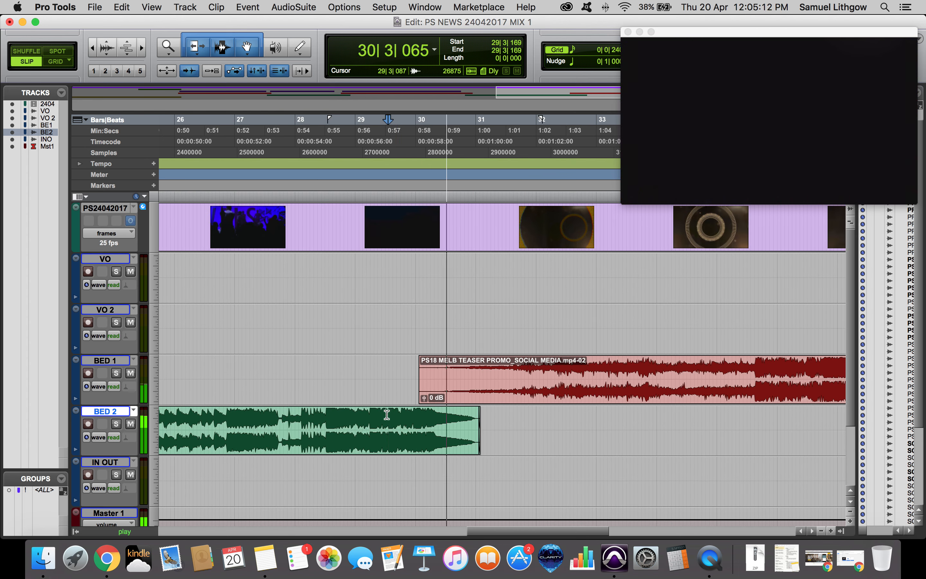
Solo BED 2 to audition the teaser clip's ending, then unsolo it.
left_click(117, 424)
key("space")
left_click(445, 422)
key("space")
key("super+bracketright")
key("super+bracketright")
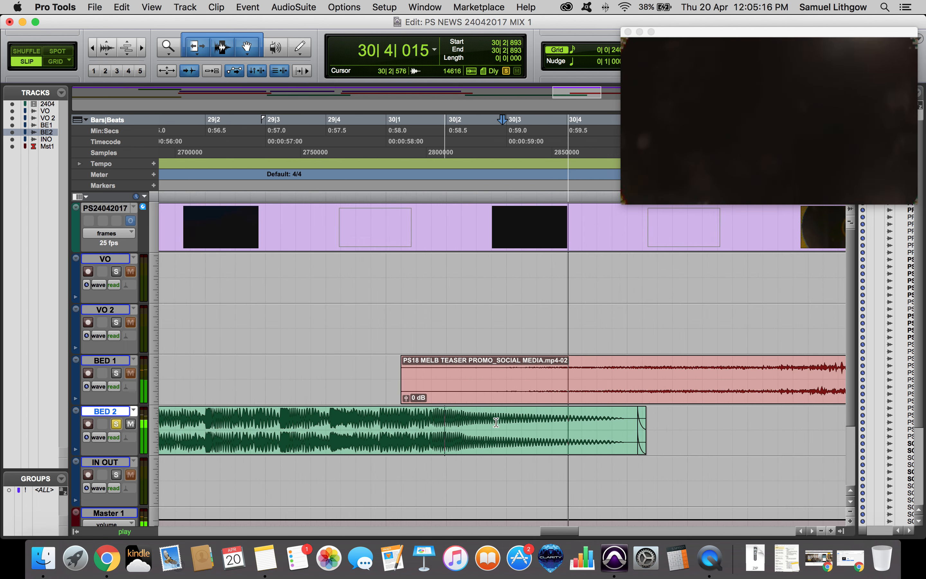
left_click(339, 414)
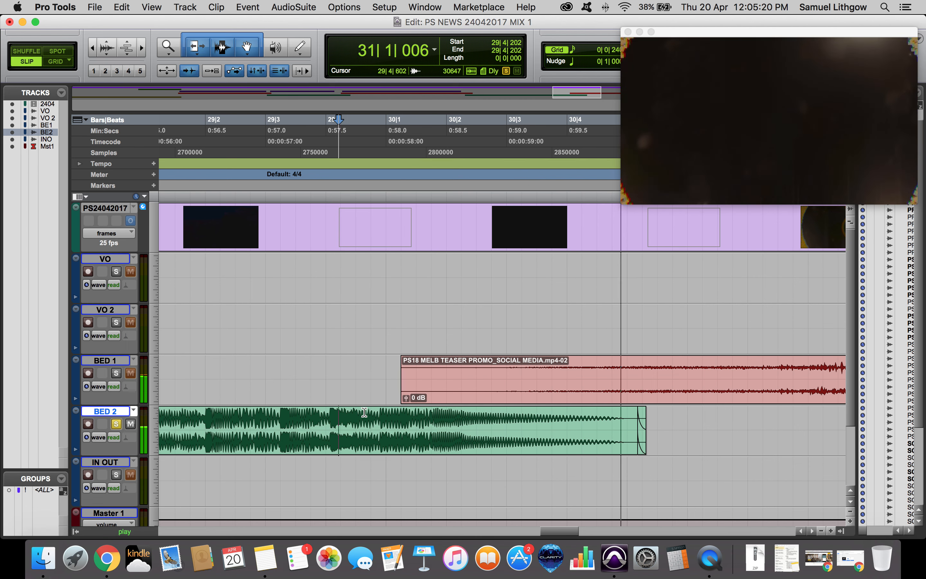
key("super+bracketleft")
left_click(116, 424)
key("super+bracketleft")
key("super+bracketleft")
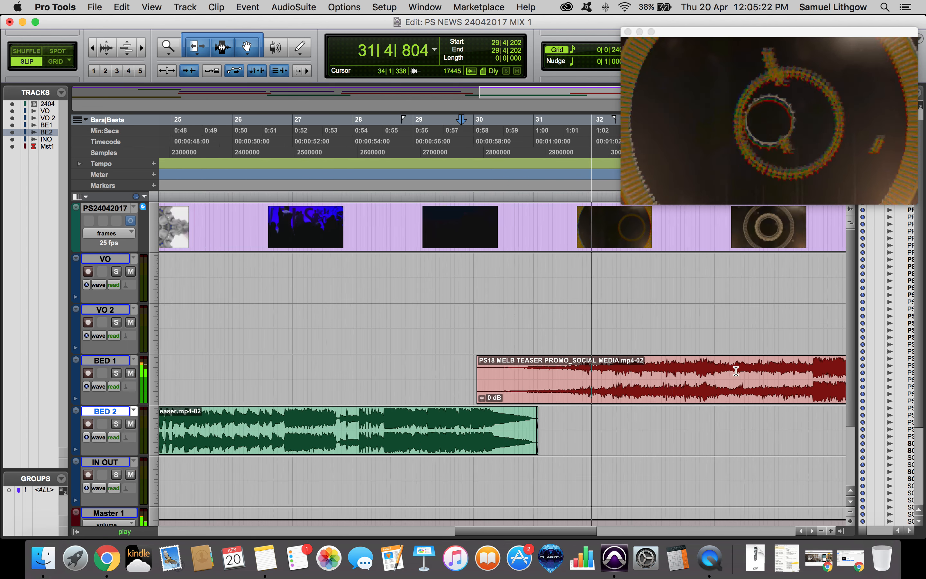
Zoom to the end of the BED 1 teaser clip and play it against the VO and IN OUT clips.
left_click(725, 366)
scroll(725, 365, "right", 3)
scroll(725, 366, "right", 5)
left_click(568, 364)
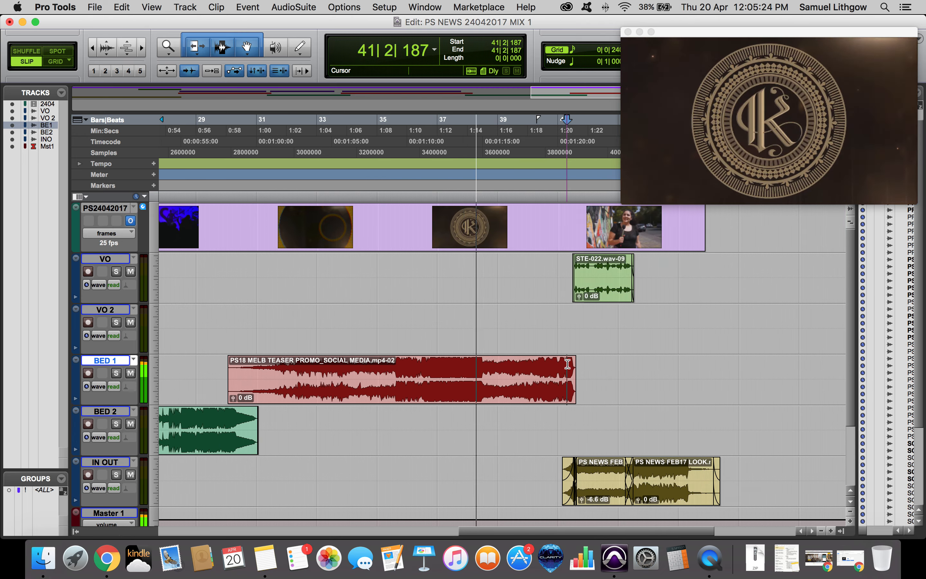
key("super+bracketright")
key("super+bracketright")
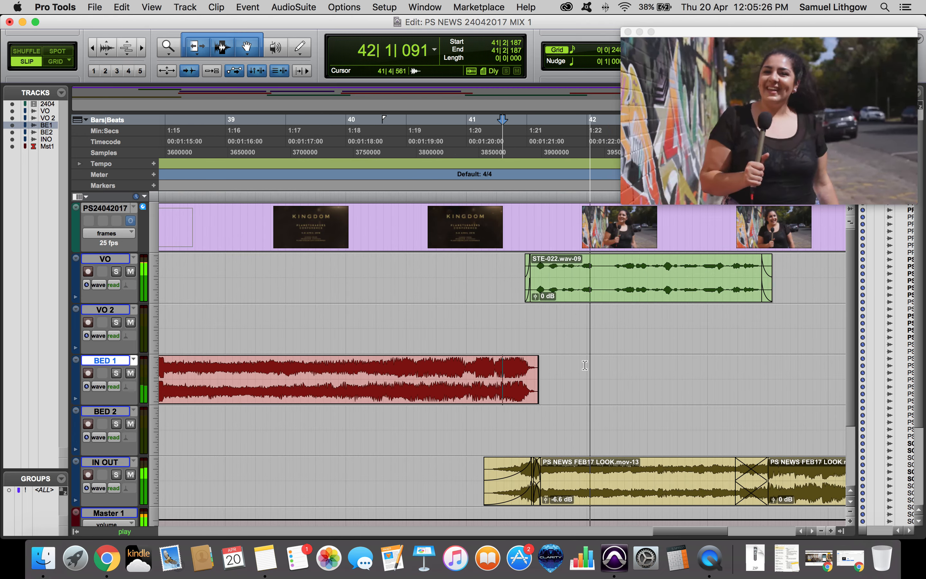
key("super+bracketleft")
key("super+bracketleft")
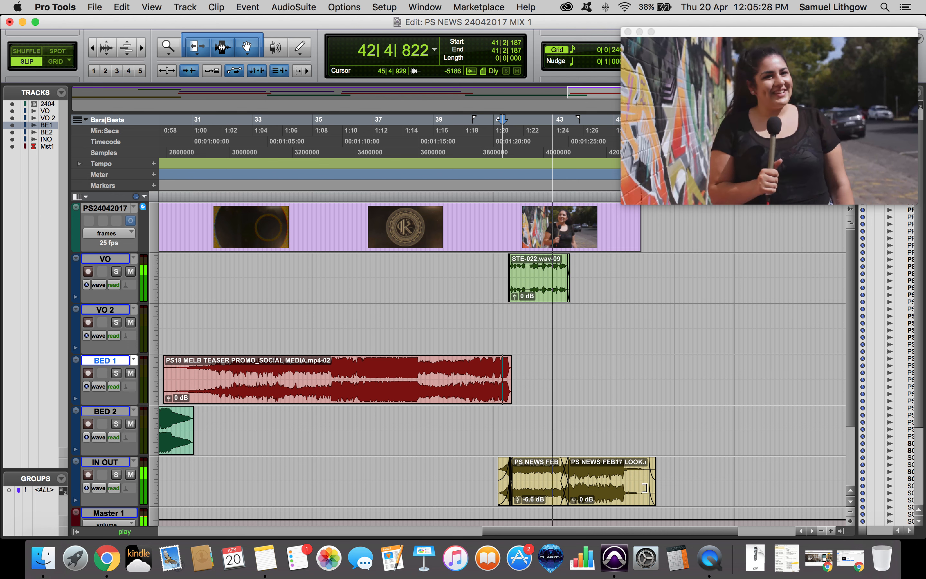
key("space")
Zoom in on the end of the final IN OUT clip and return to the session start.
left_click(652, 497)
key("super+bracketright")
key("super+bracketright")
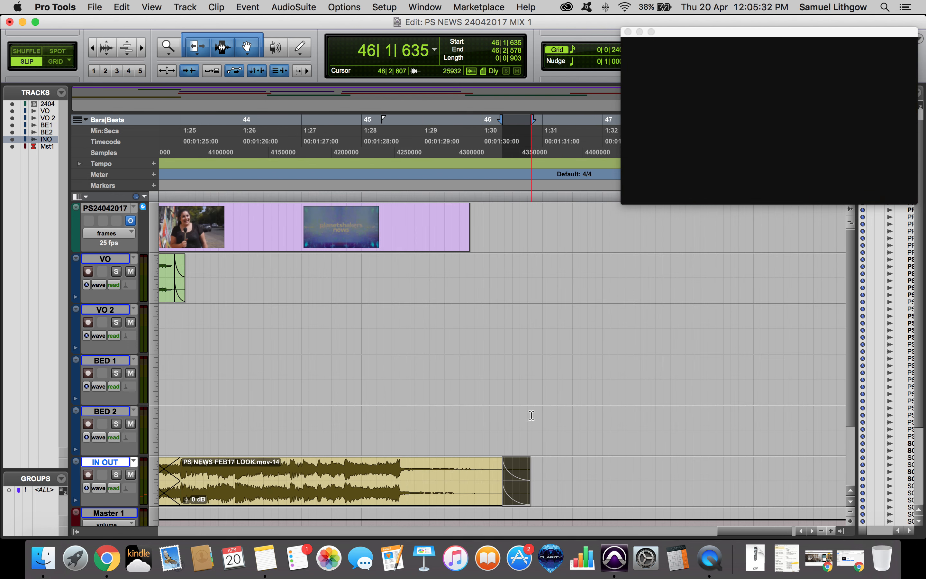
scroll(519, 388, "left", 20)
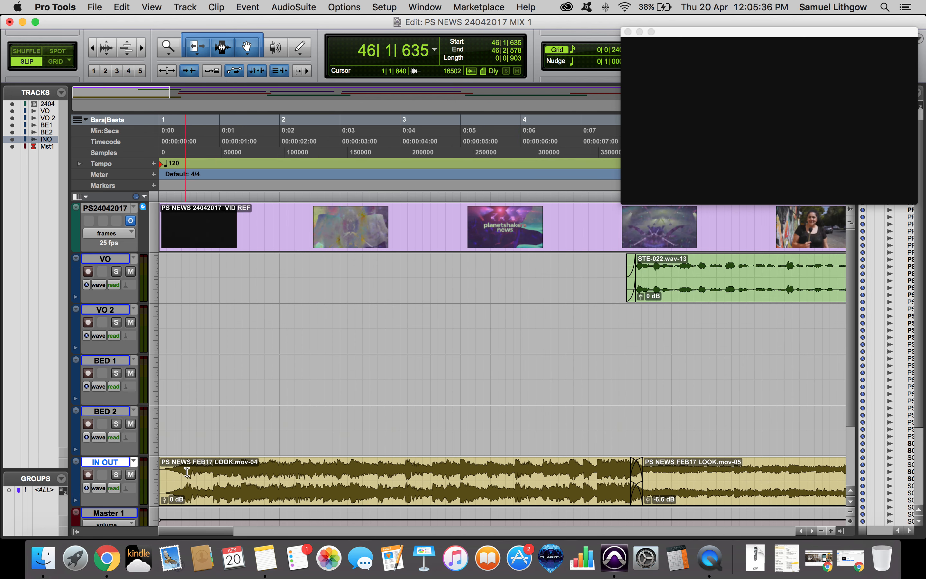
Select from the session start and bounce the mix to disk as WAV named PS NEWS 24042017 MIX 1 in the Bounced Files folder.
left_click_drag(187, 472, 144, 476)
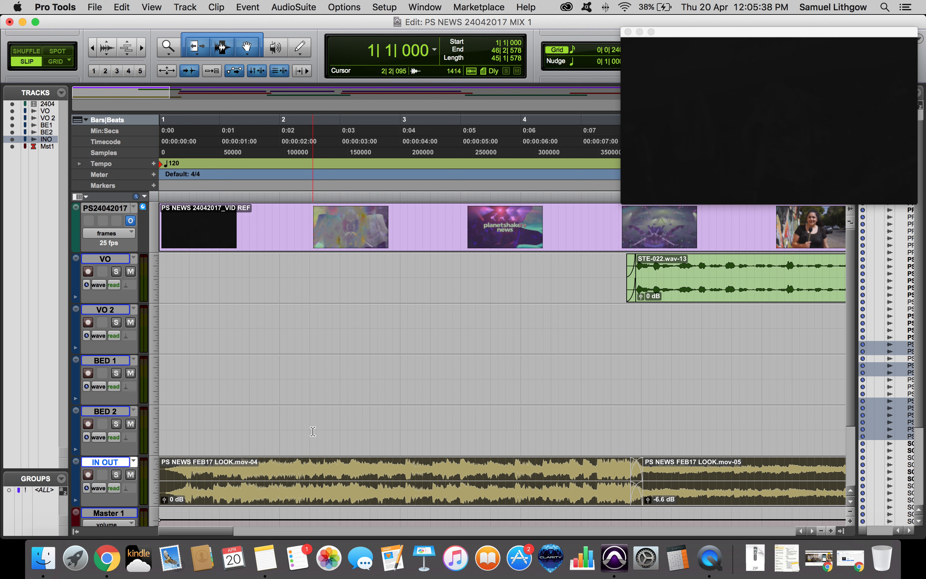
left_click(95, 7)
mouse_move(115, 168)
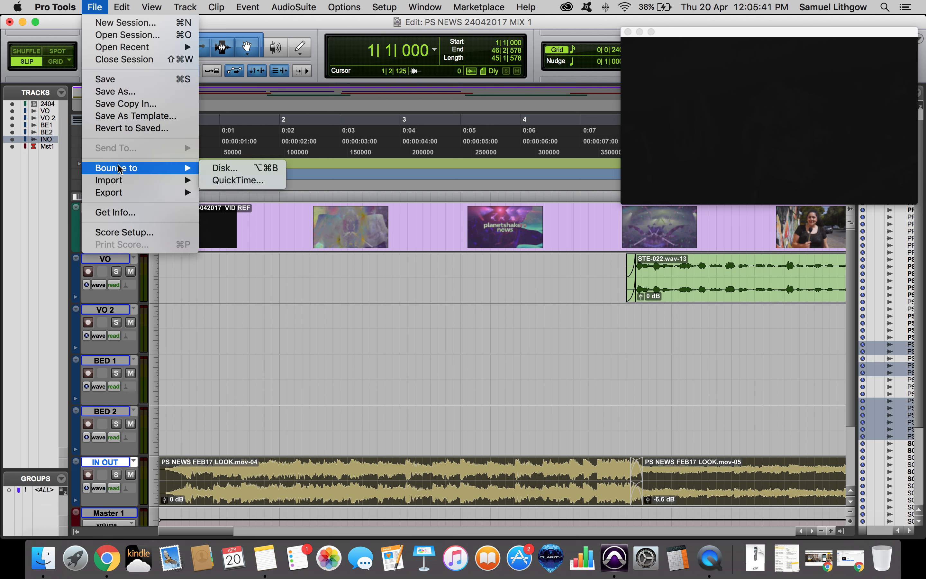
left_click(217, 171)
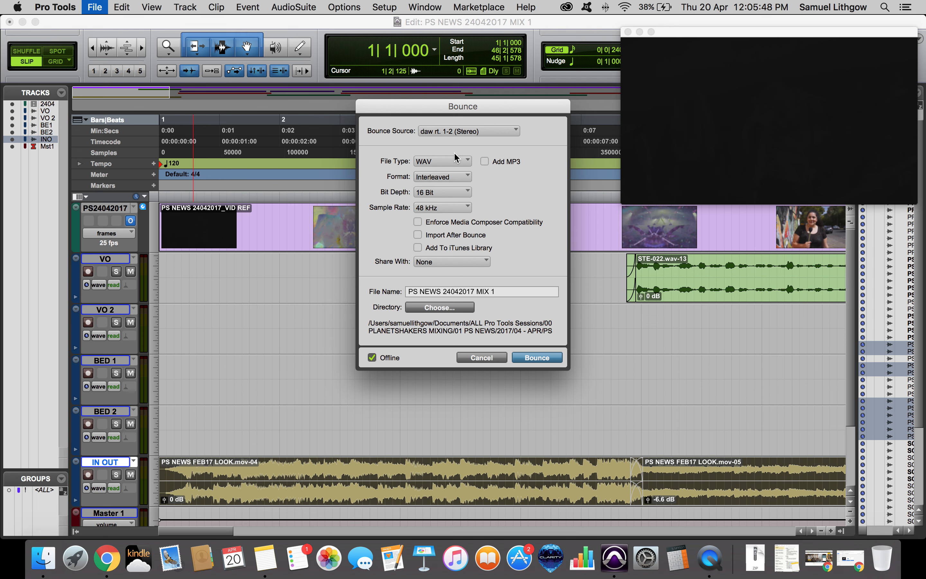
left_click(435, 307)
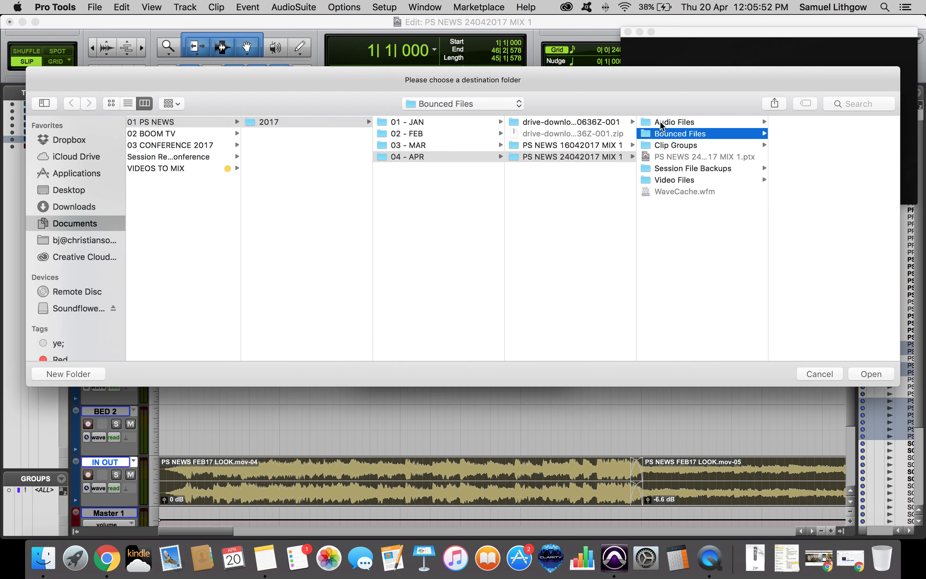
key("Return")
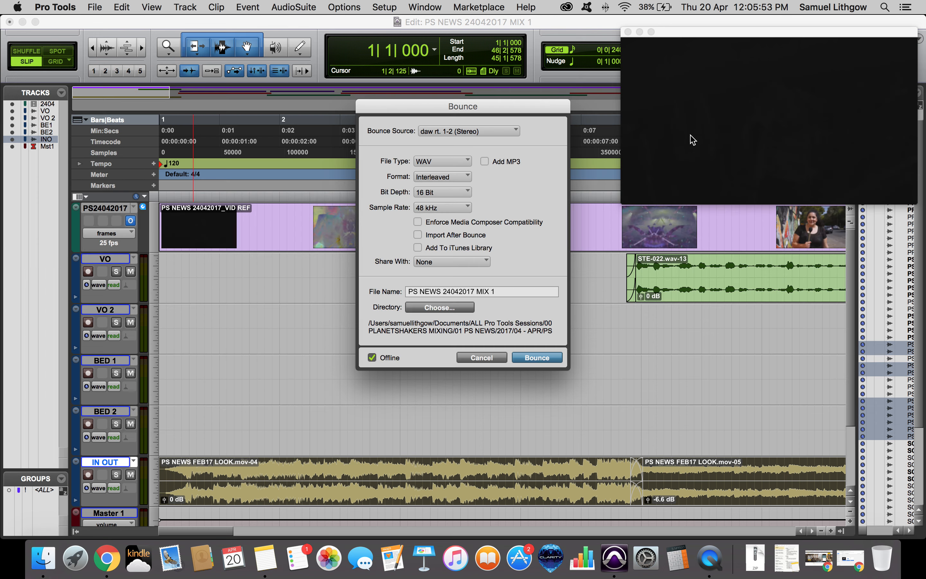
left_click(546, 361)
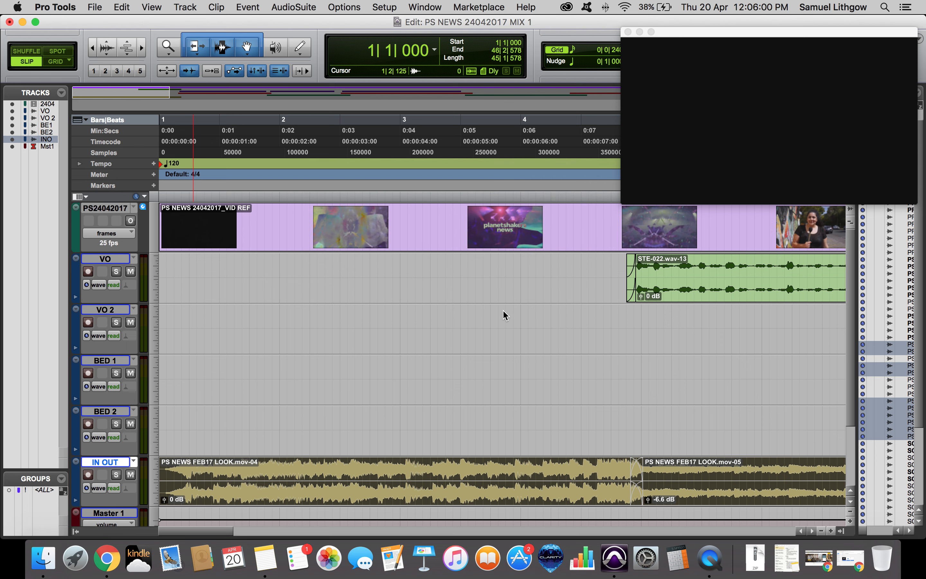
key("Return")
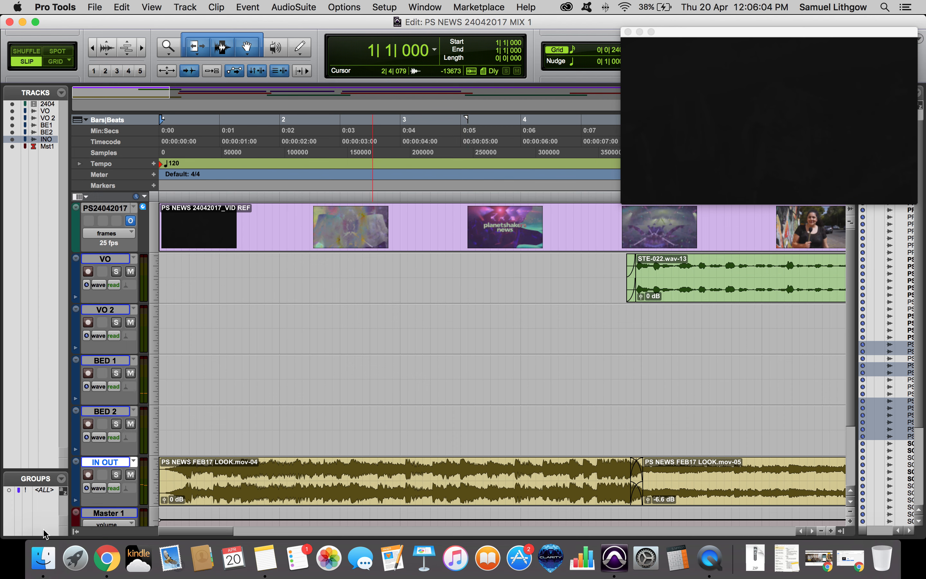
Switch to Finder and navigate to the session's Bounced Files folder.
left_click(49, 558)
left_click(531, 210)
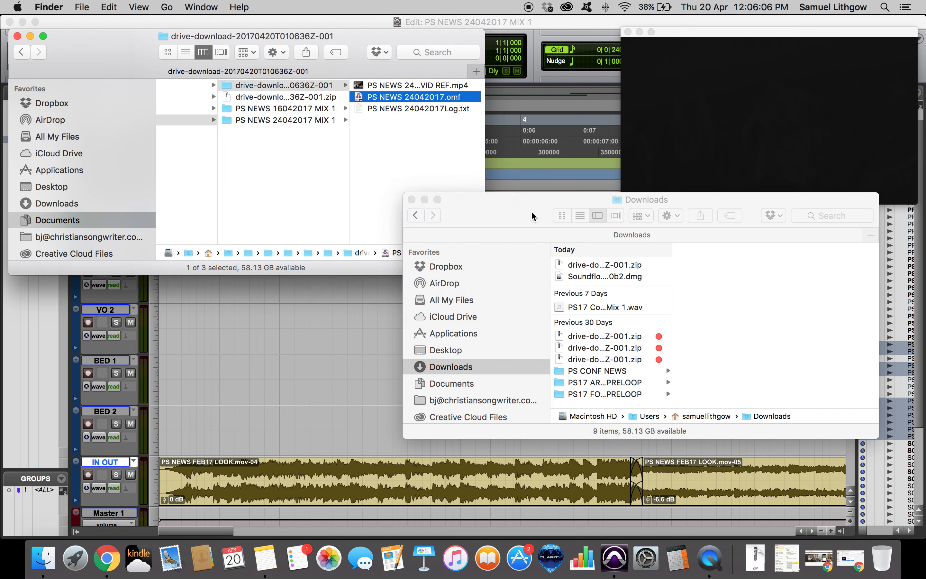
left_click(411, 199)
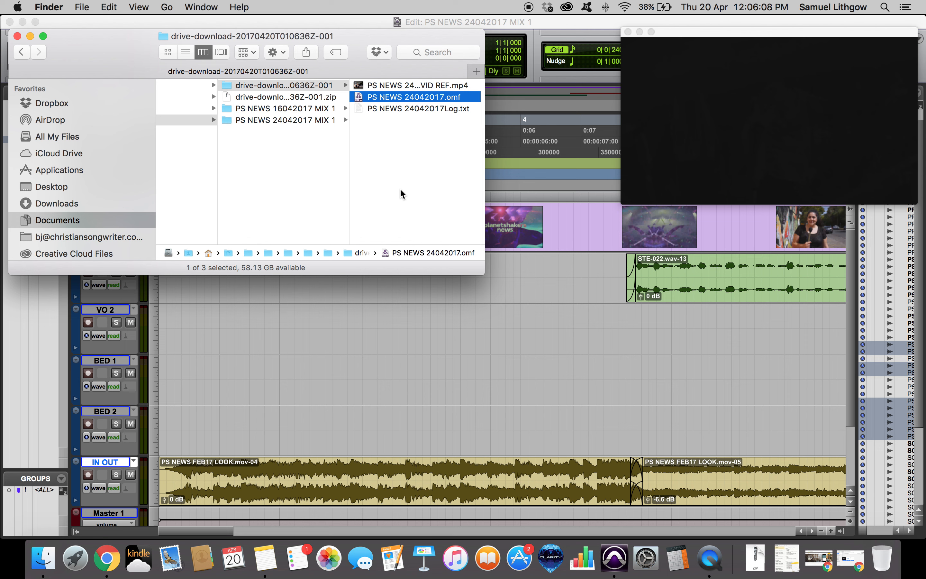
key("Left")
key("Down")
key("Down")
key("Down")
key("Right")
key("Down")
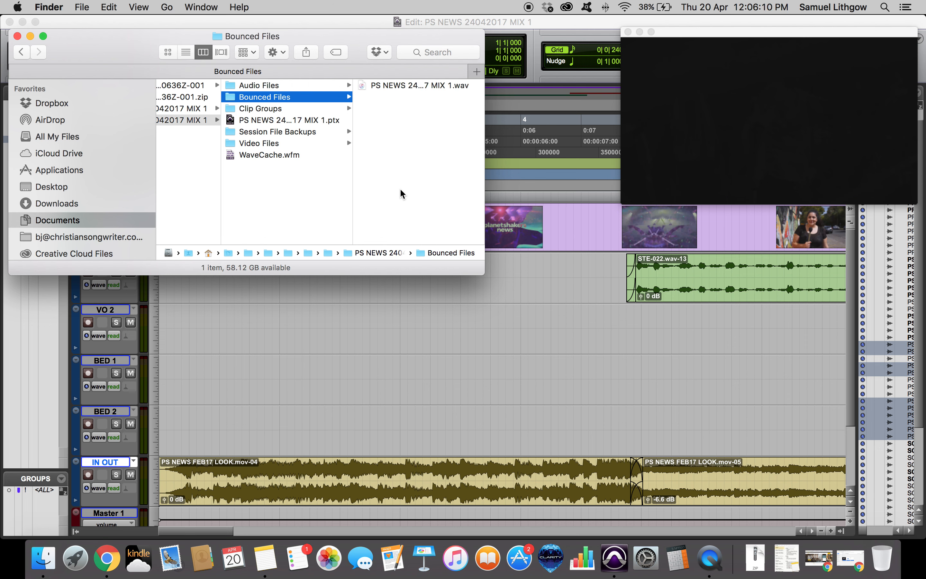
key("Right")
Preview PS NEWS 24042017 MIX 1.wav with Quick Look, scrubbing through it.
key("space")
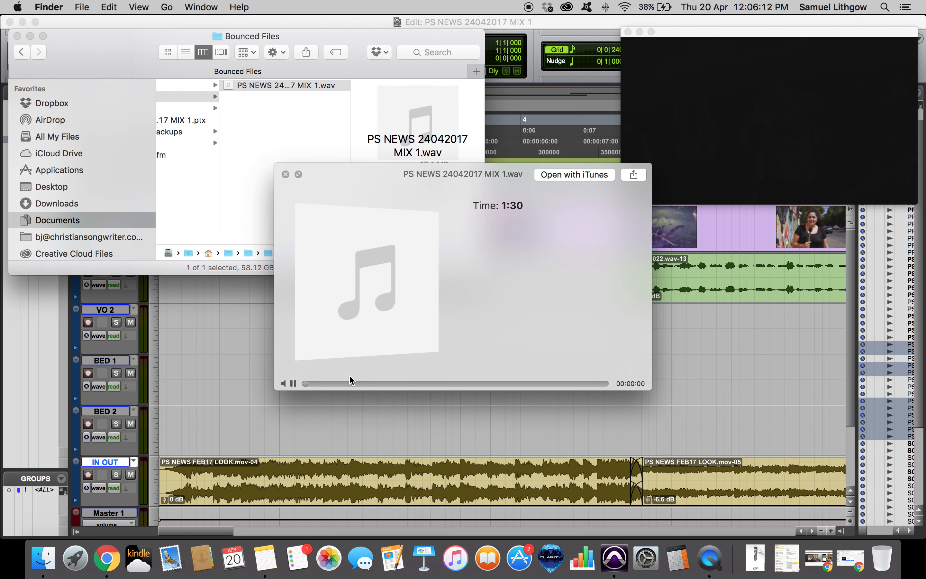
left_click_drag(330, 383, 460, 383)
left_click(599, 383)
key("space")
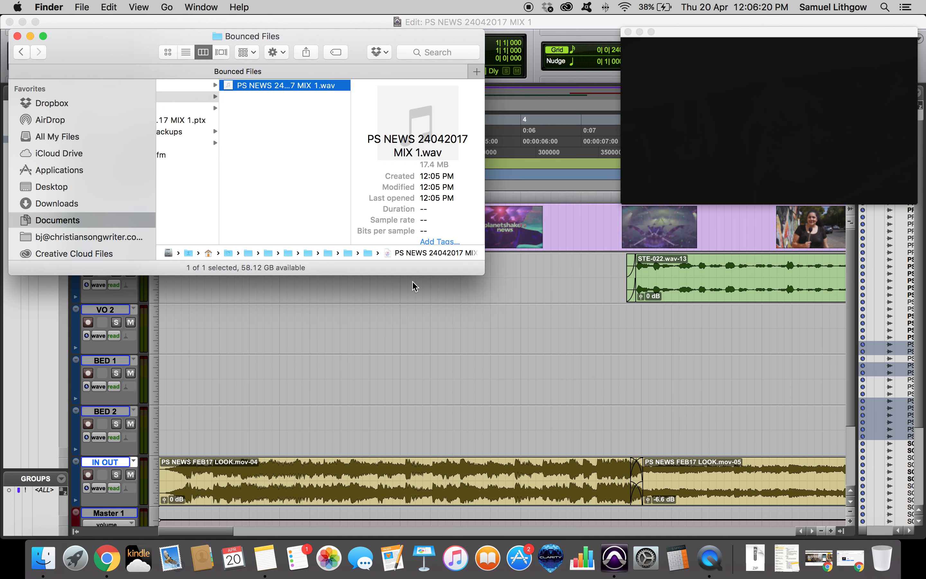
Switch to Chrome and upload PS NEWS 24042017 MIX 1.wav into the PS NEWS MIXED AUDIO Google Drive folder.
left_click_drag(163, 77, 239, 118)
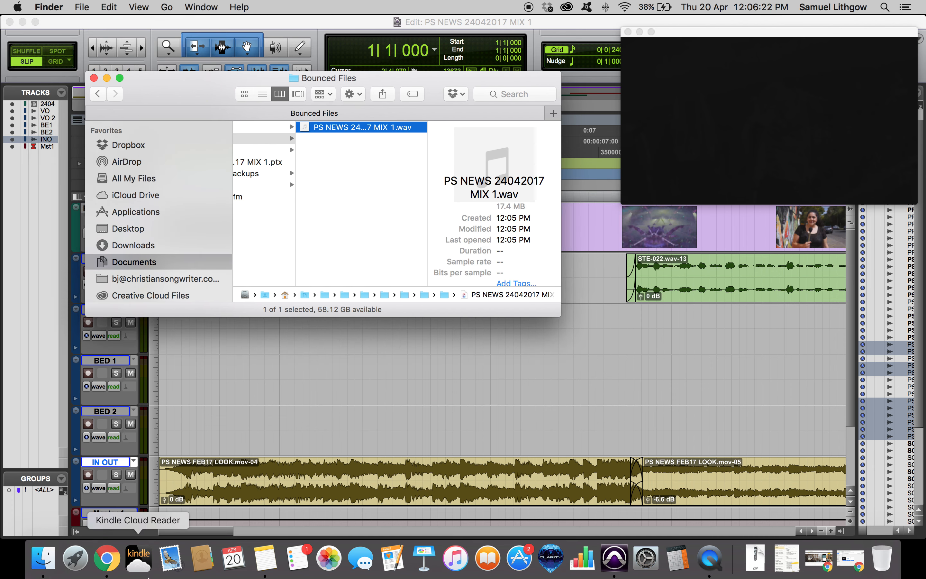
left_click(106, 566)
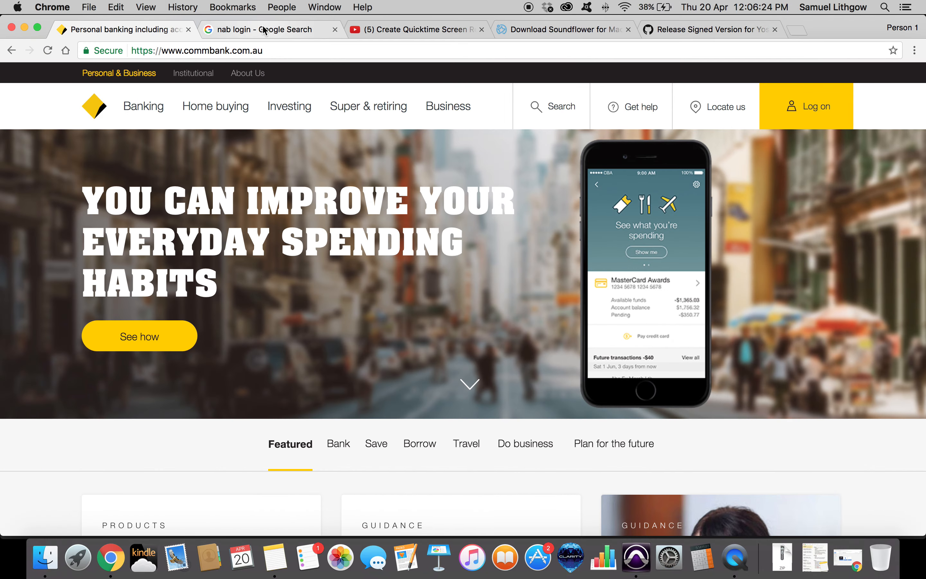
left_click(25, 27)
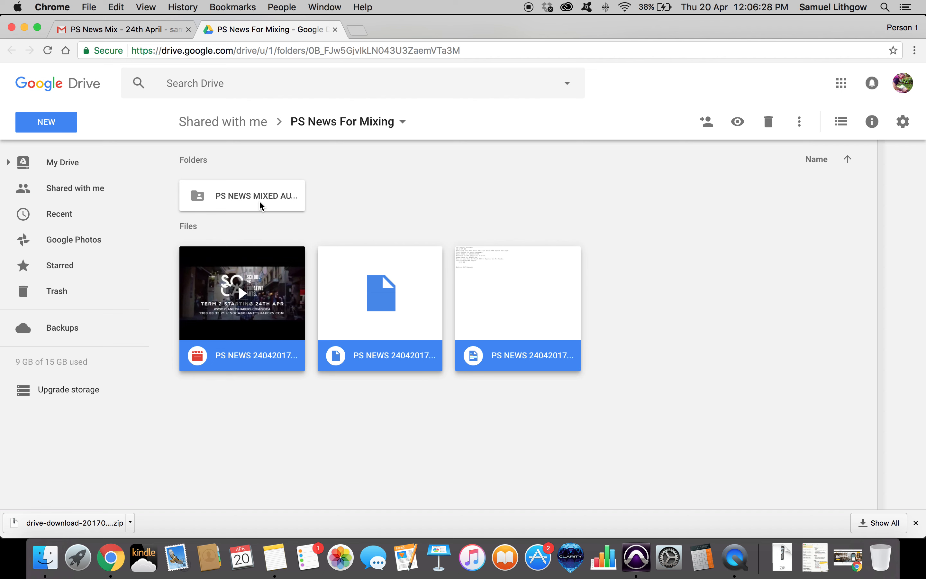
double_click(256, 200)
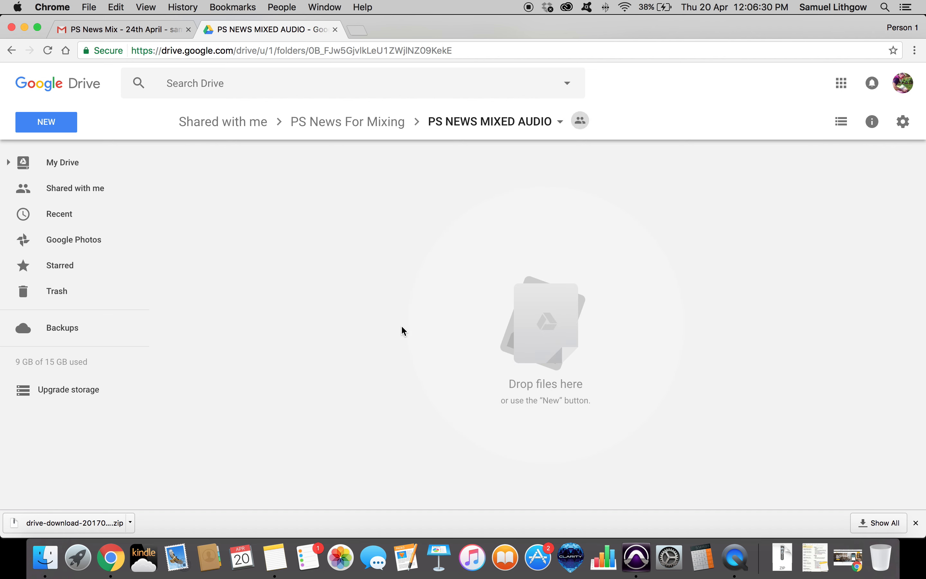
left_click(45, 559)
left_click_drag(358, 129, 627, 262)
left_click(450, 394)
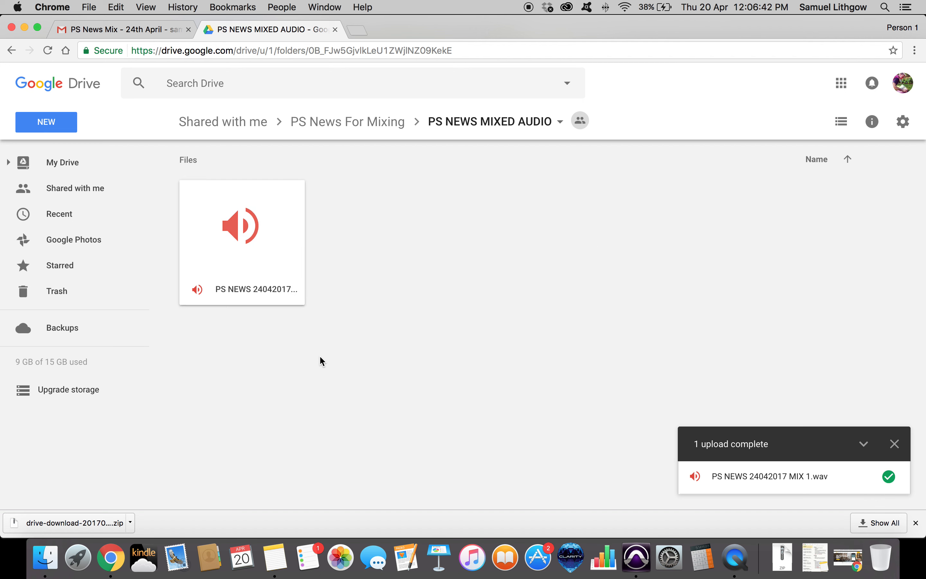
left_click(895, 445)
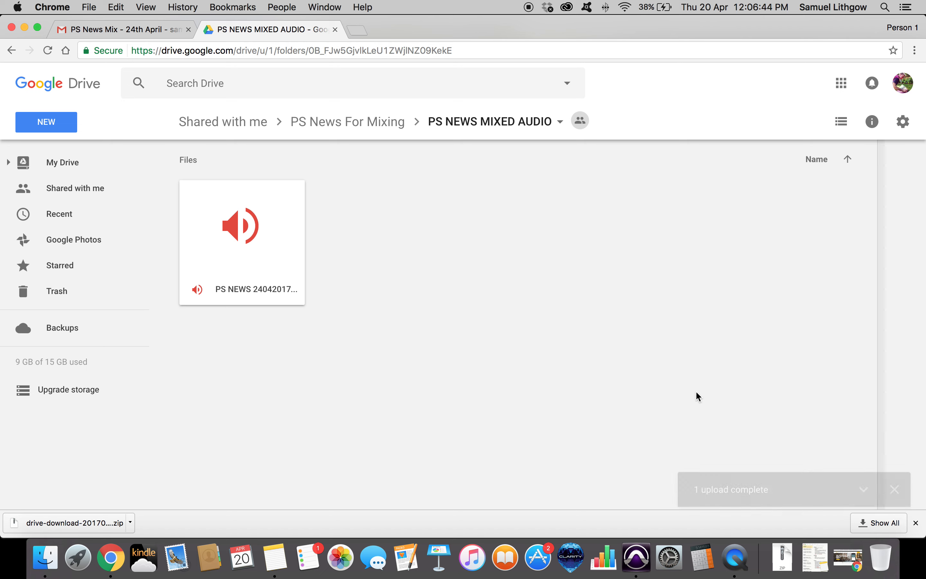
Reply to all on the PS News Mix email saying the audio for PS News is done and uploaded, sign off, and send.
left_click(114, 26)
scroll(249, 351, "down", 10)
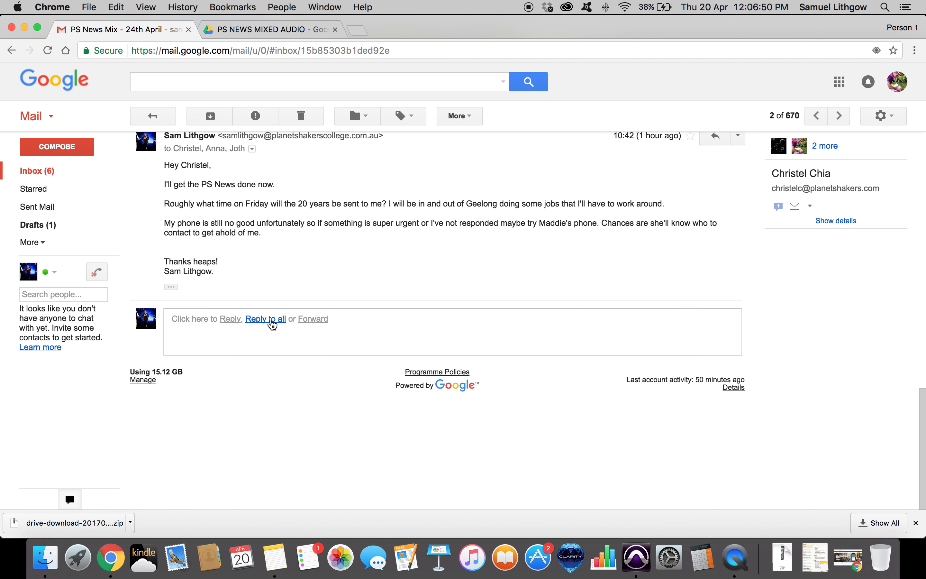
left_click(273, 321)
type("Hey Christel,")
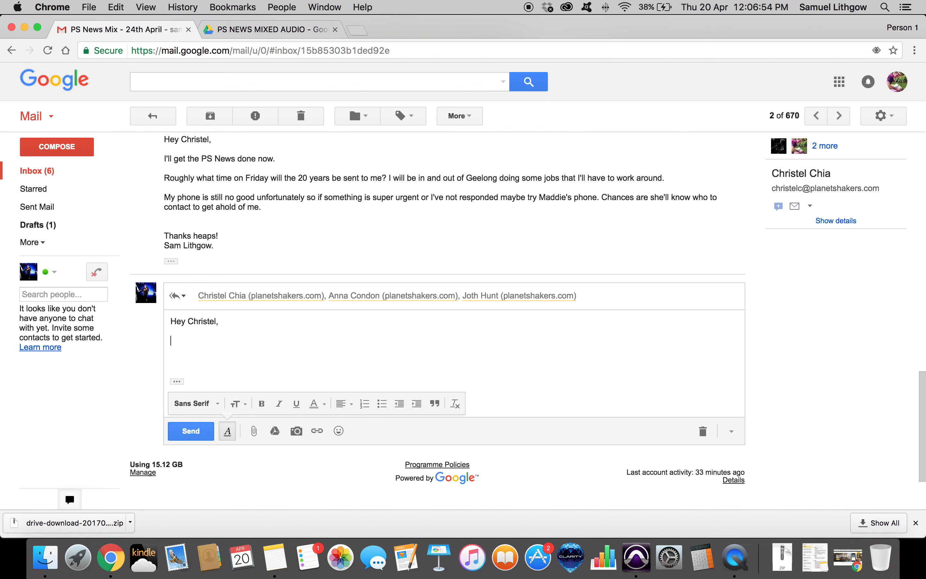
type(" The audio for PS News is")
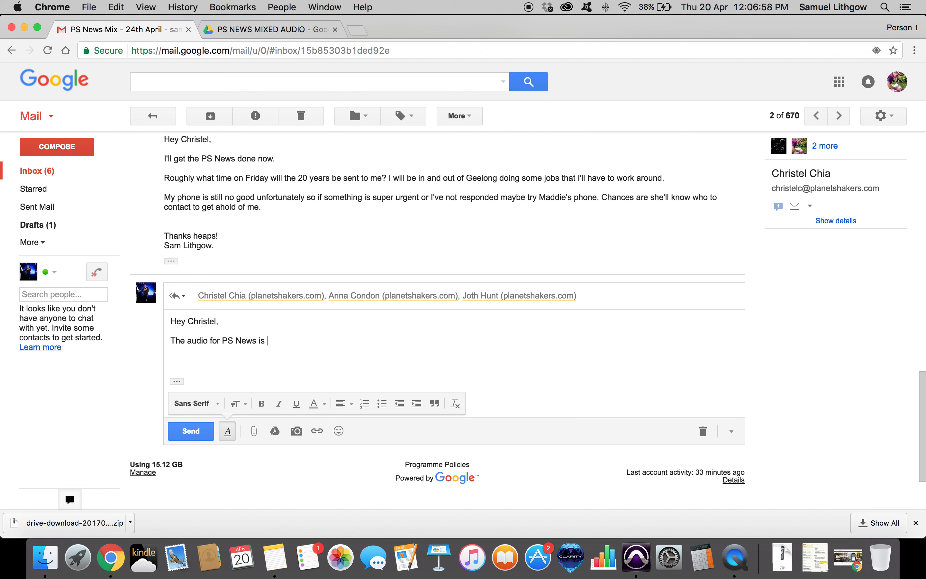
type(" done and uploaded.")
key("Return")
key("Return")
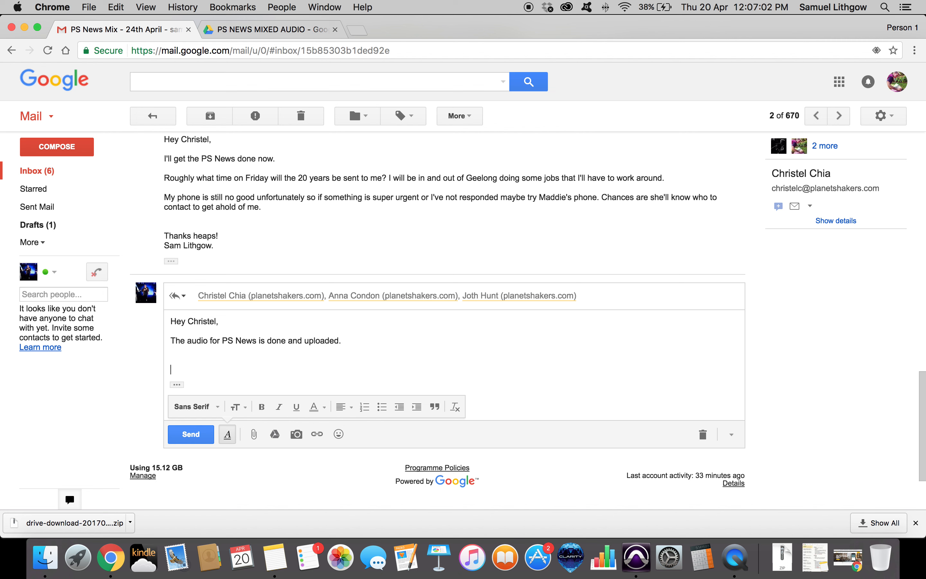
type("Thanks,")
key("Return")
type("Sam Lithgow.")
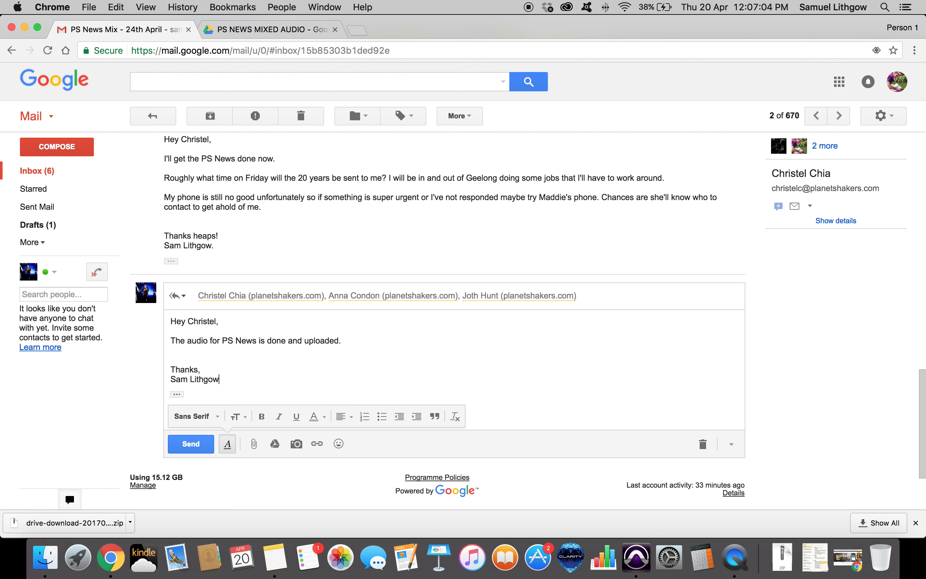
left_click(194, 447)
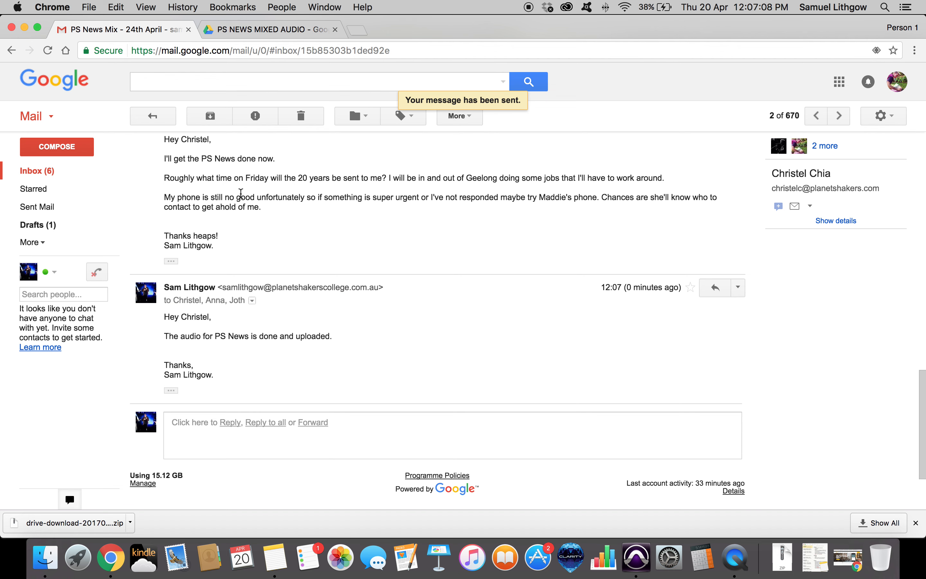
scroll(475, 269, "up", 2)
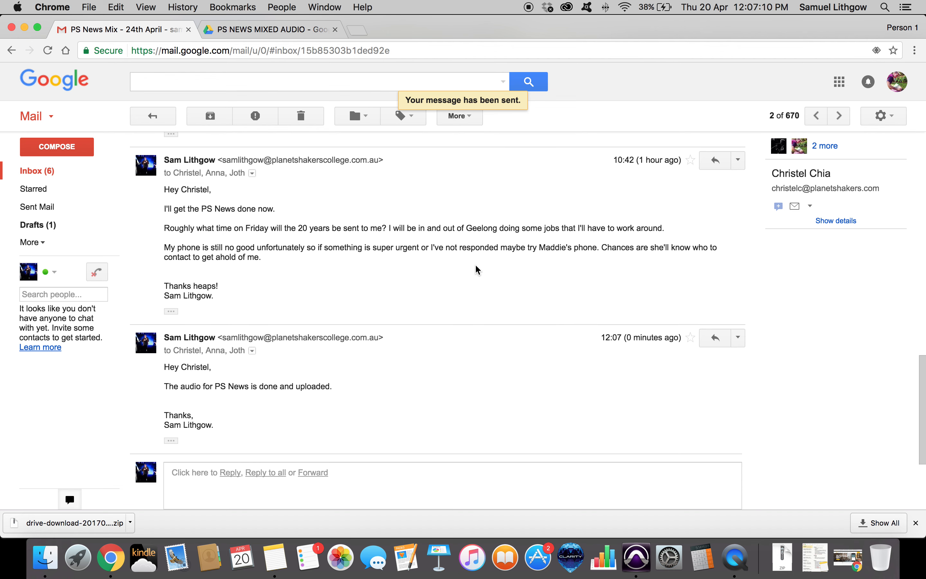
scroll(475, 269, "down", 3)
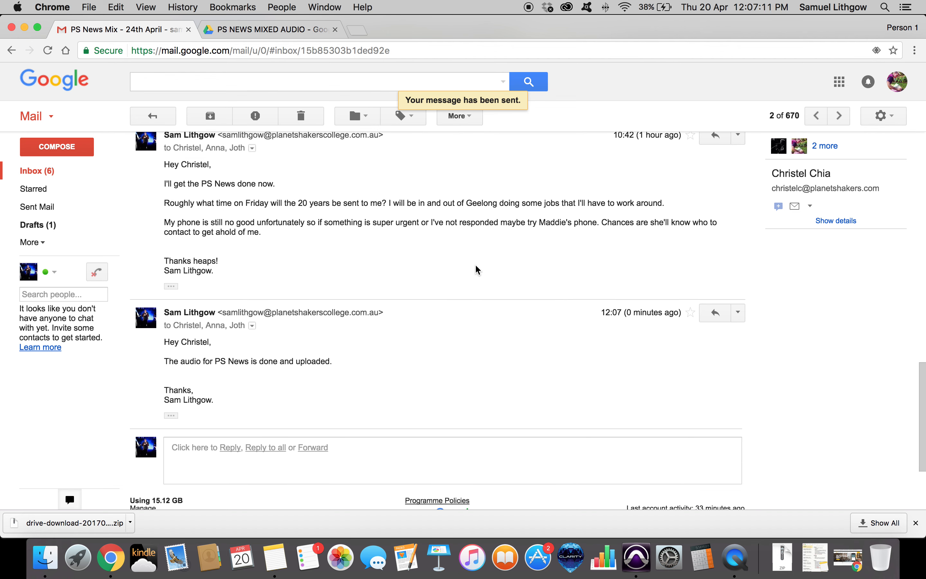
left_click(260, 30)
left_click(122, 25)
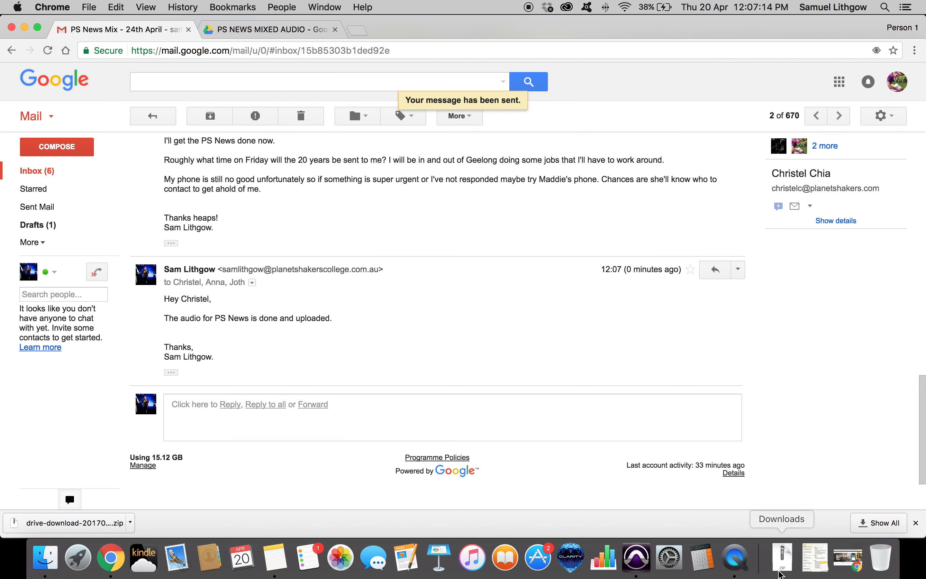